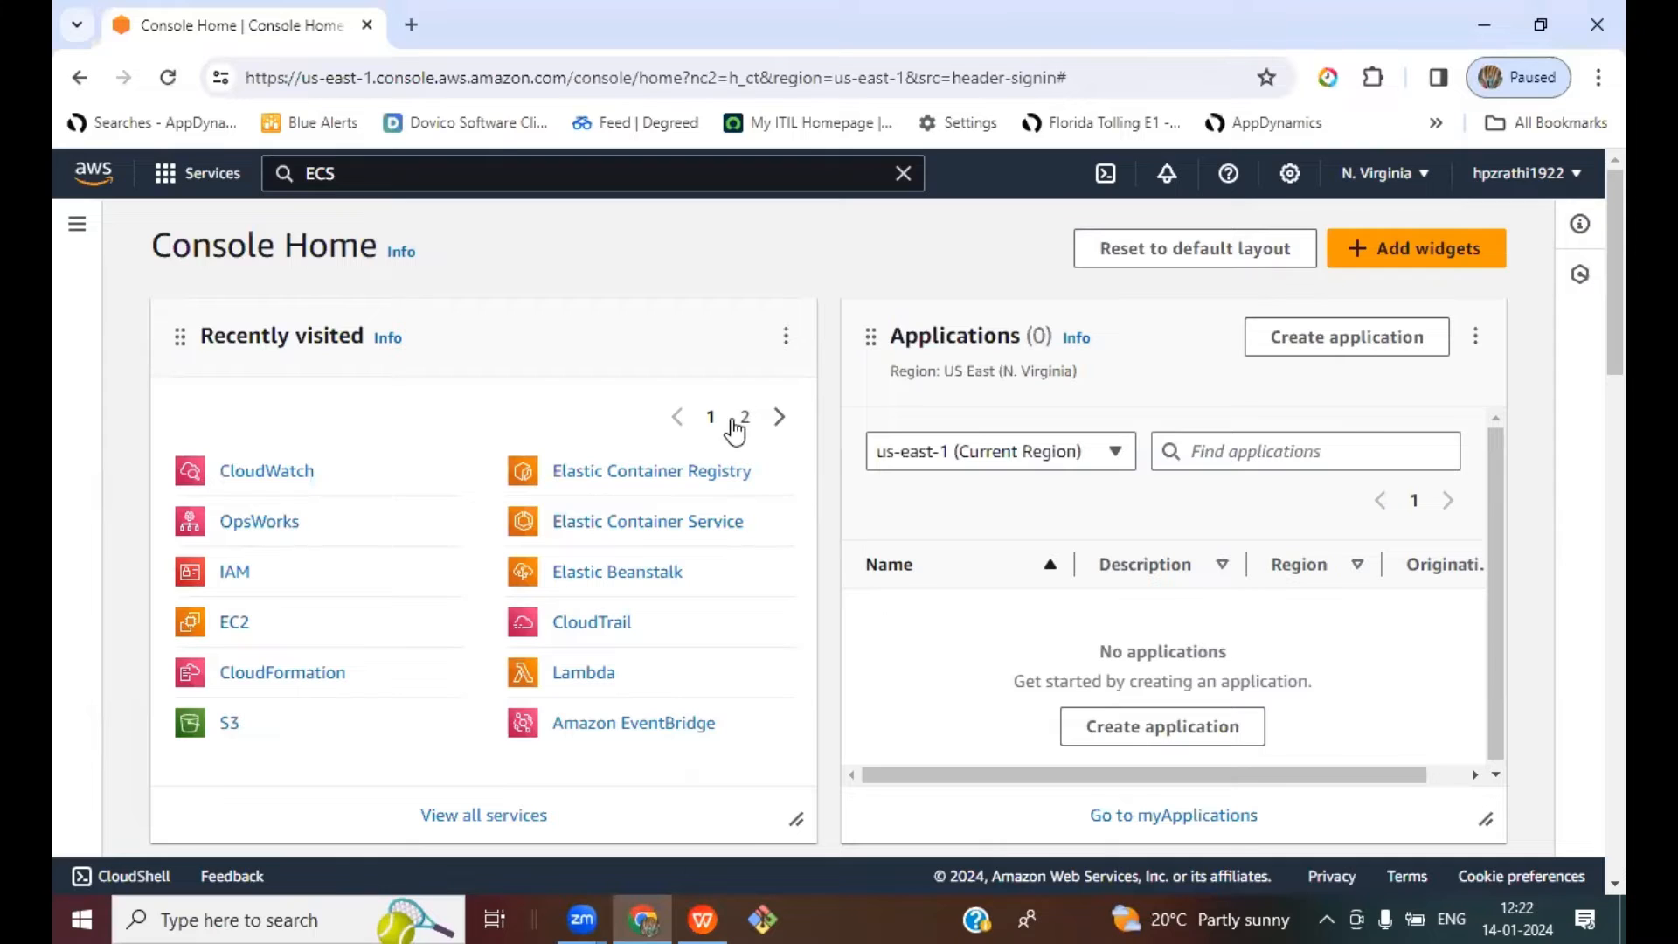
Step: Search the AWS services for ECS and open Elastic Container Service
click(363, 173)
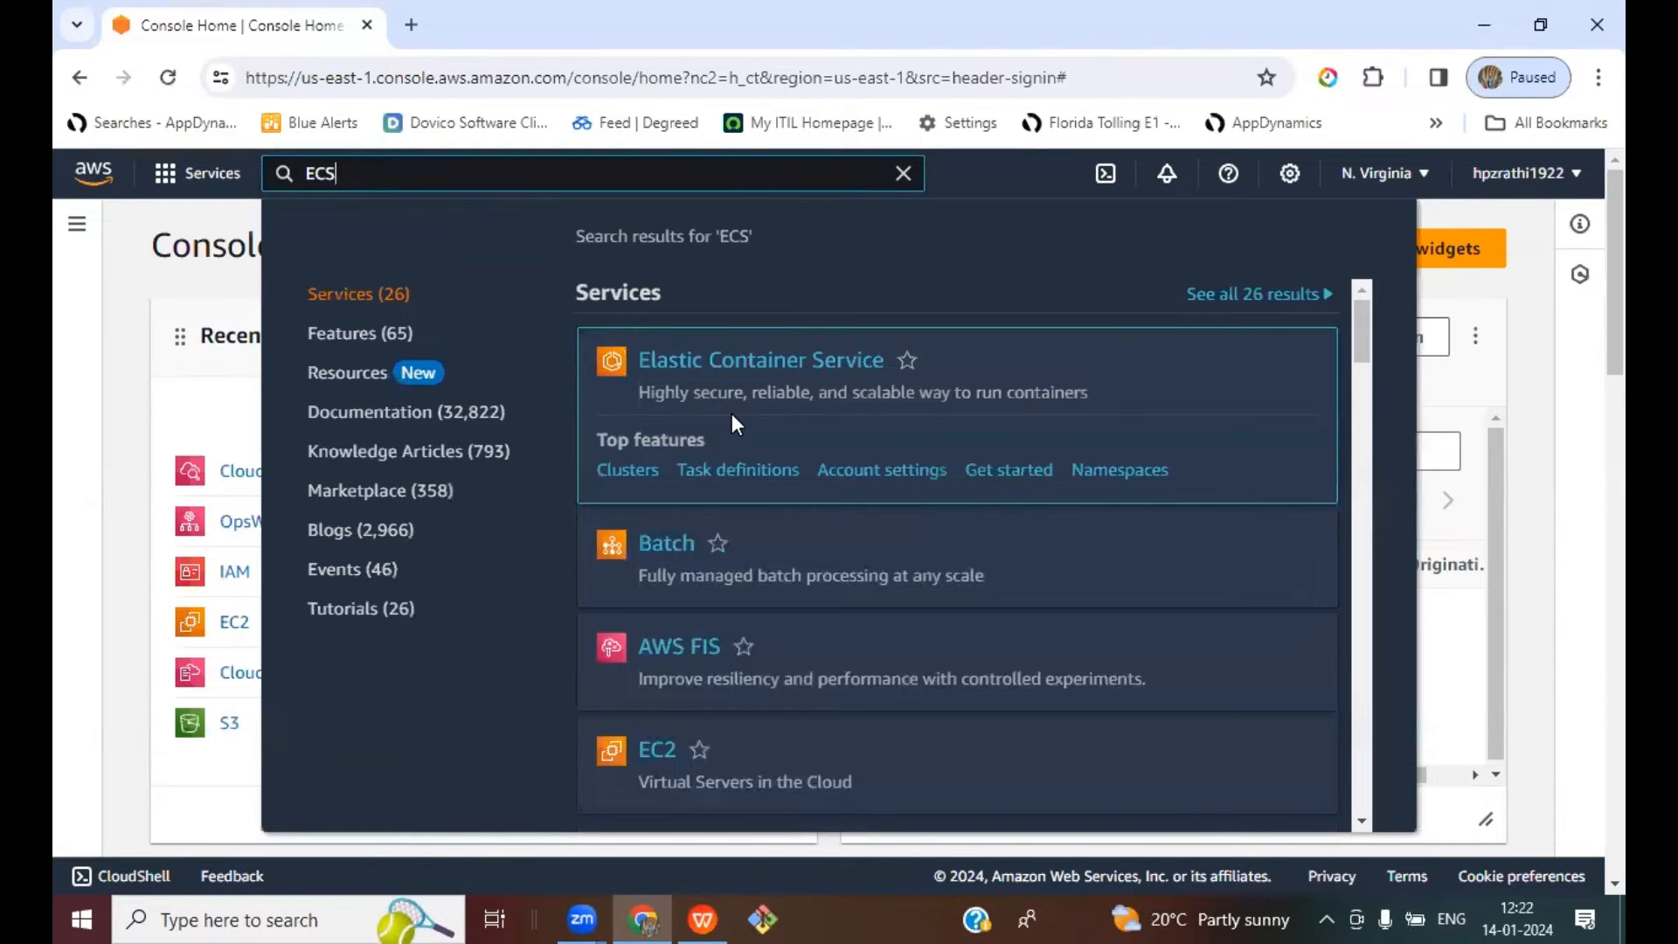
click(738, 362)
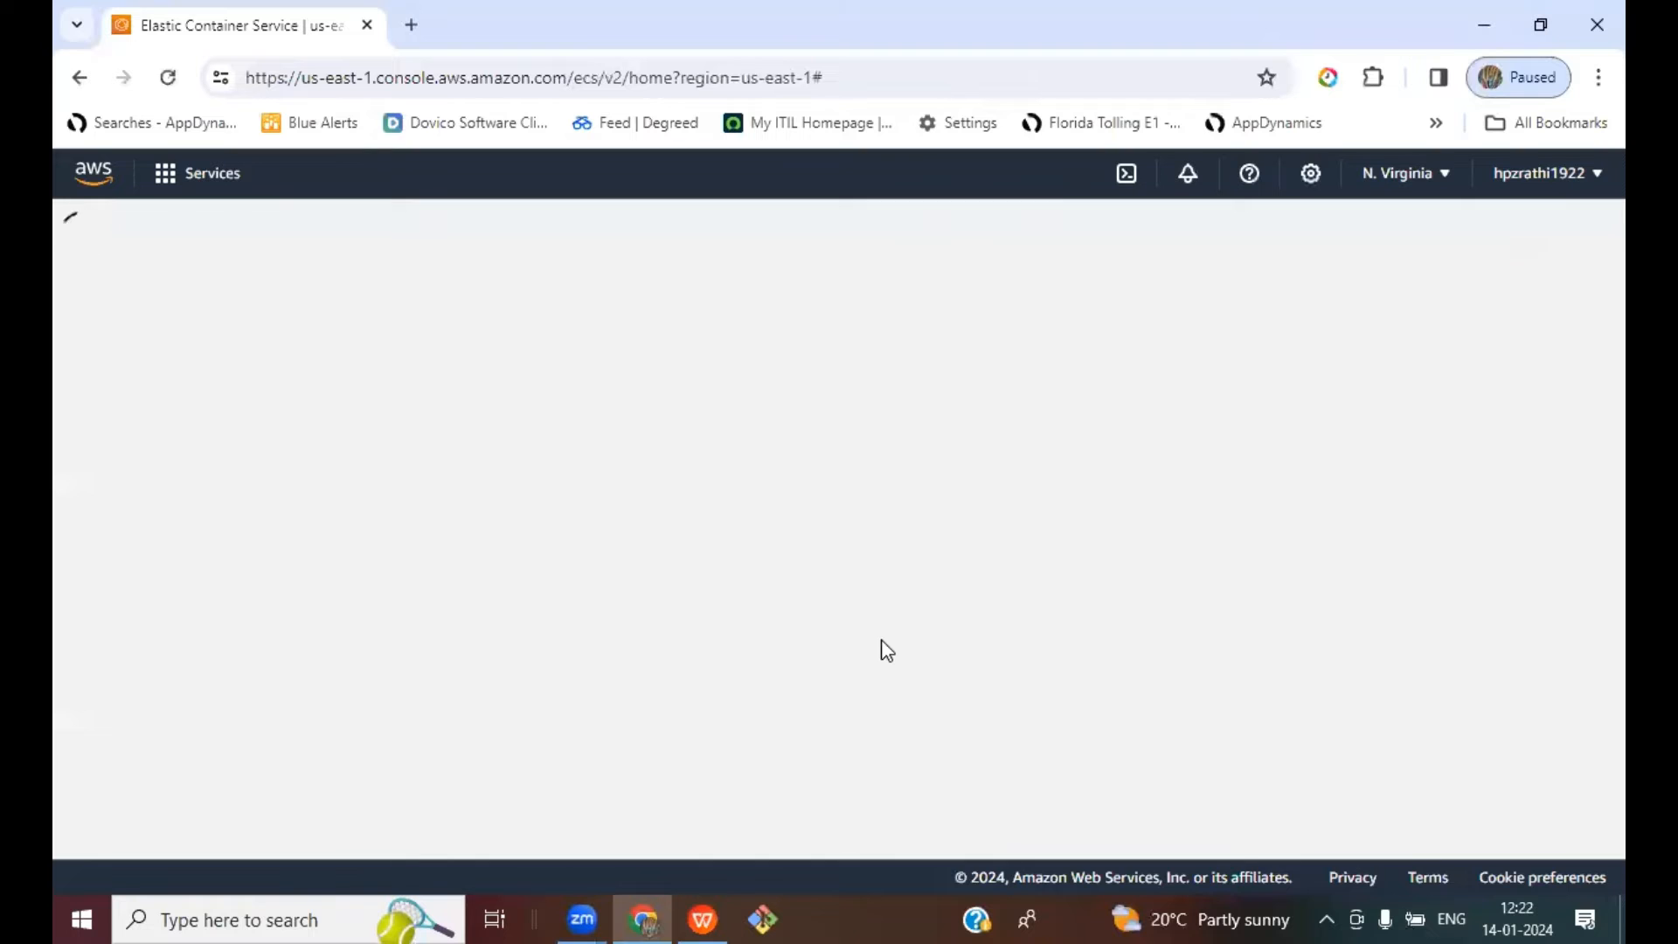
Step: Switch to the ECS.pptx presentation in WPS Office and view the slide on the sequence of steps for running containers in ECS
click(703, 919)
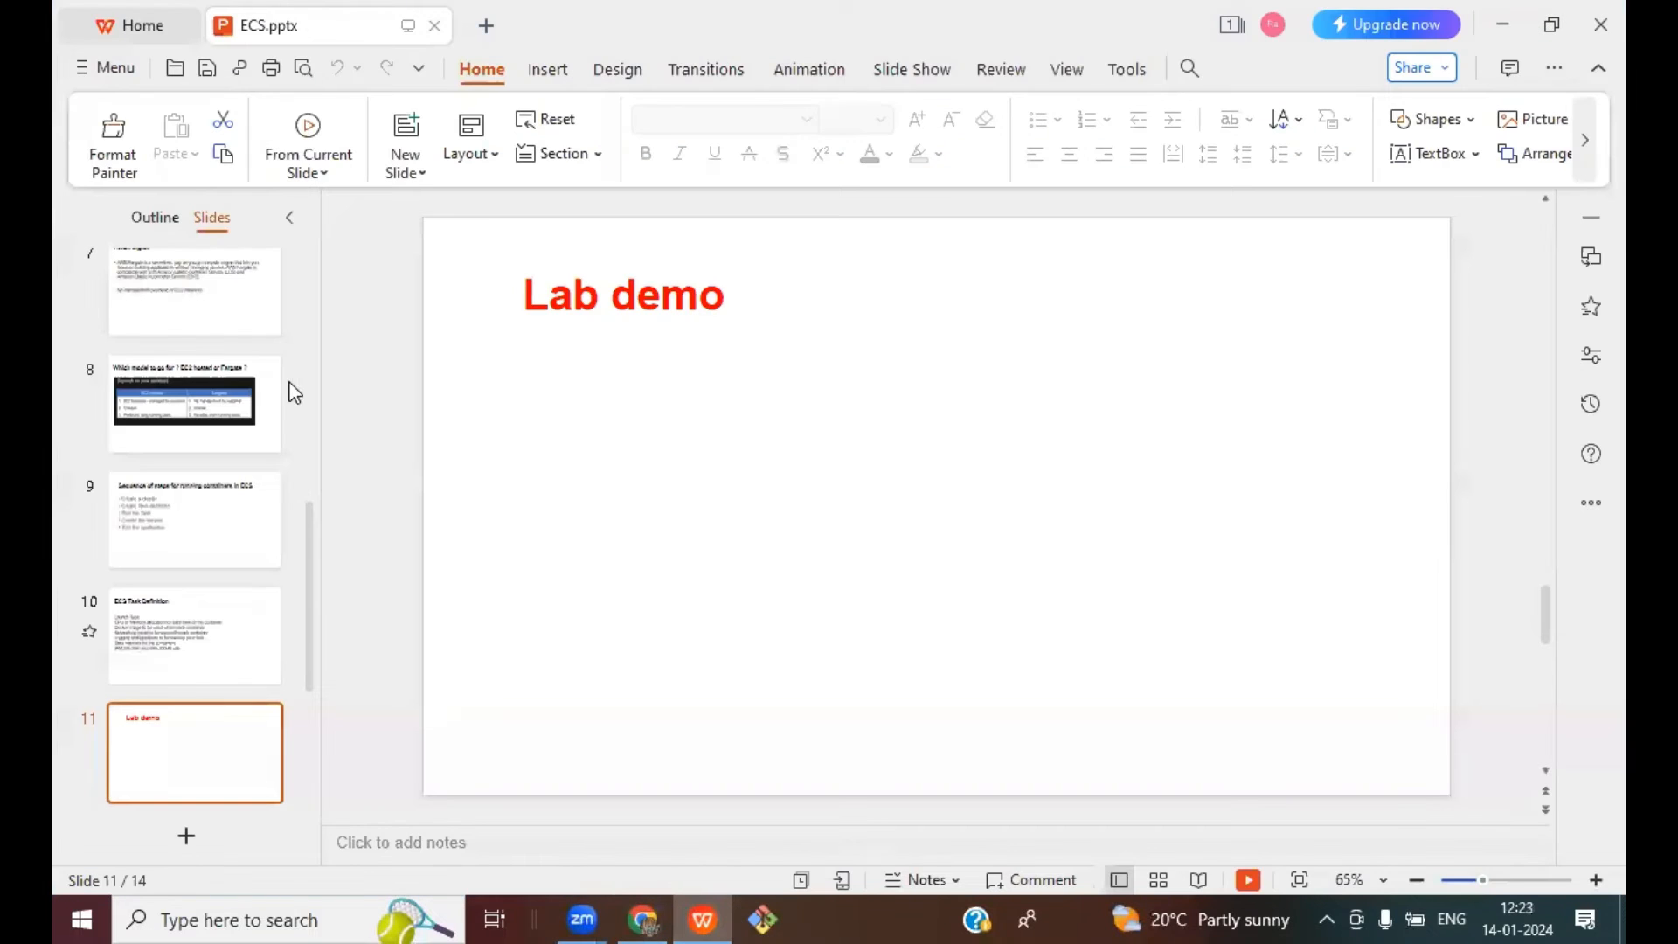
click(170, 629)
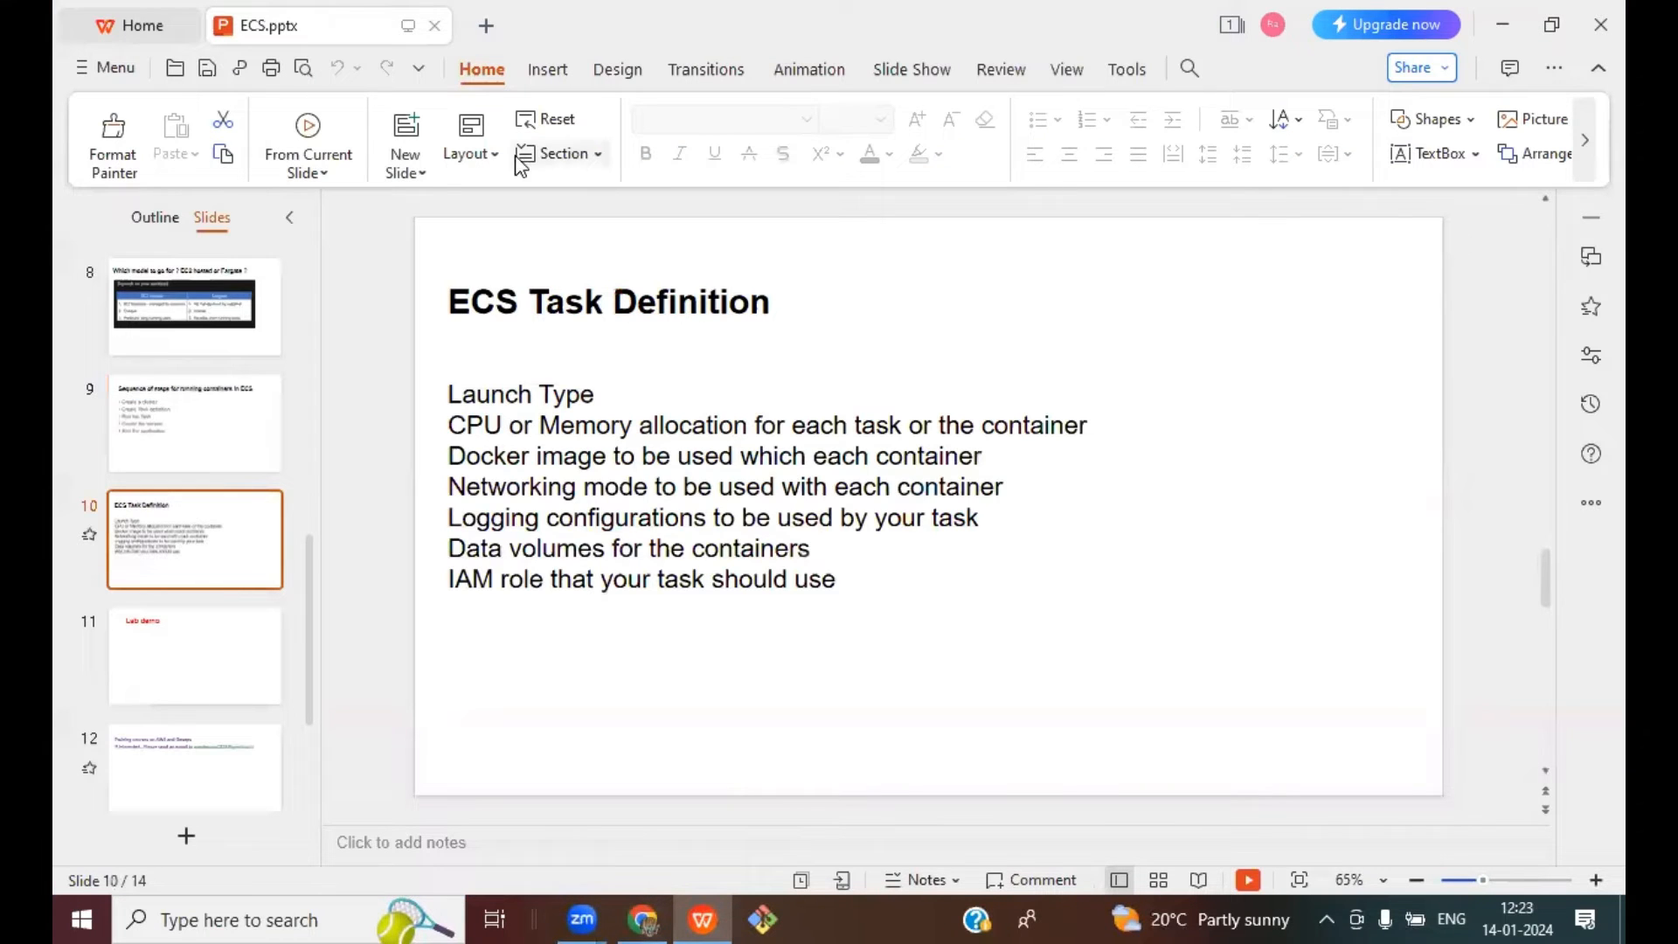
click(231, 463)
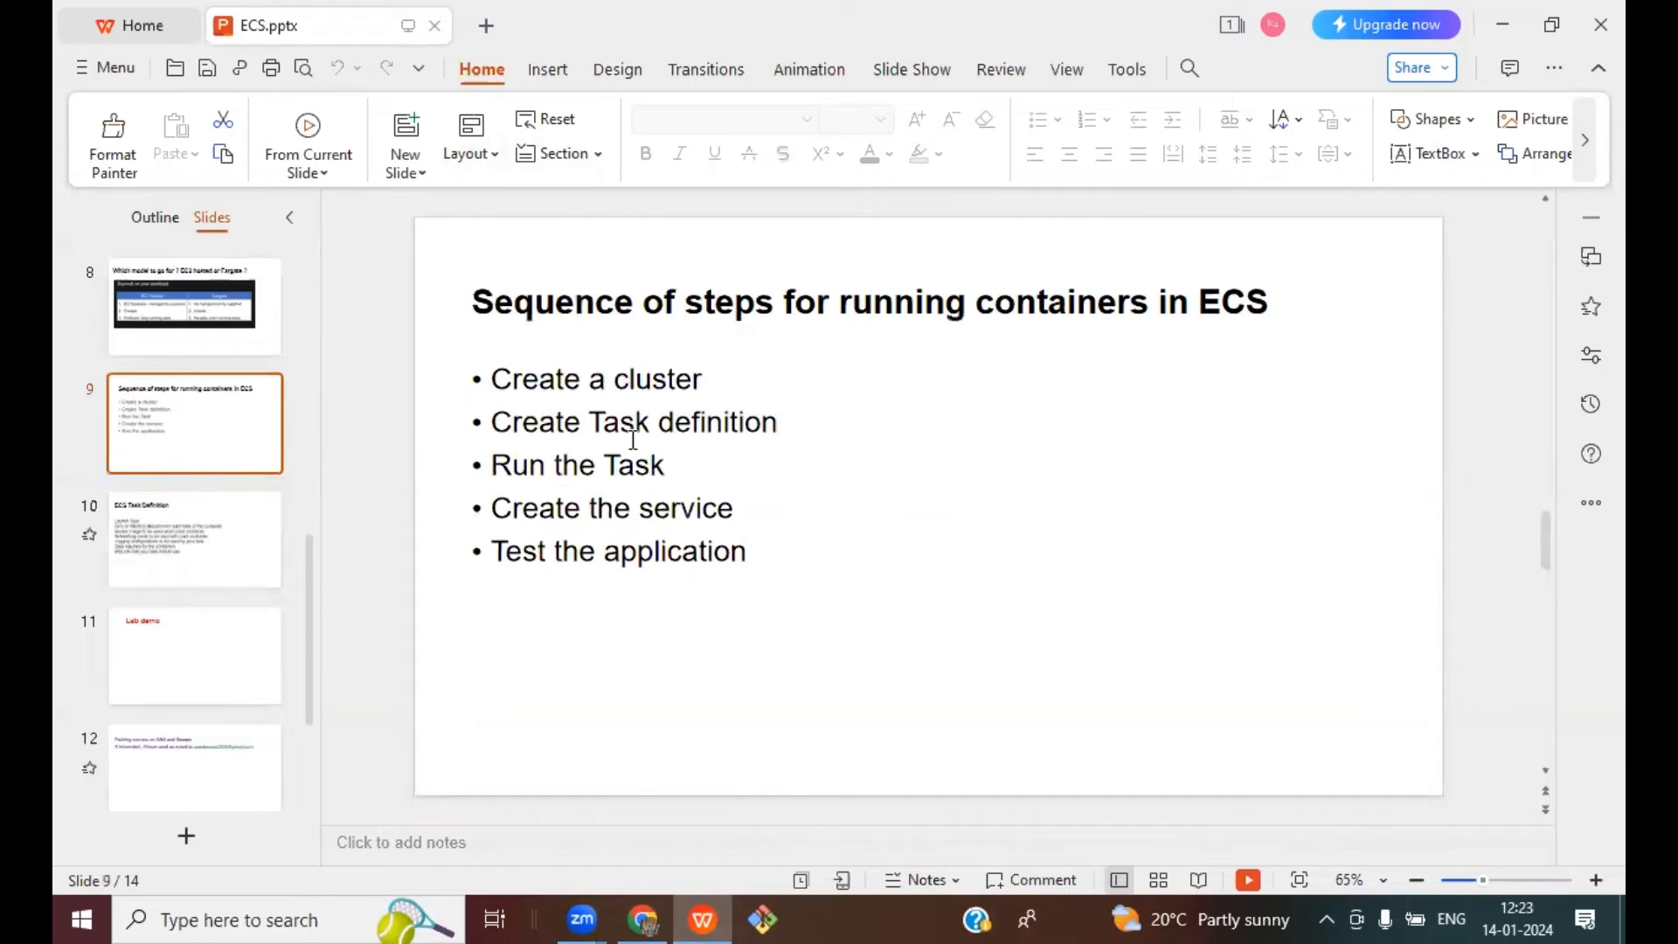
Step: Switch back to the AWS console in Chrome and start a new ECS cluster named mydemocluster14012024
click(645, 915)
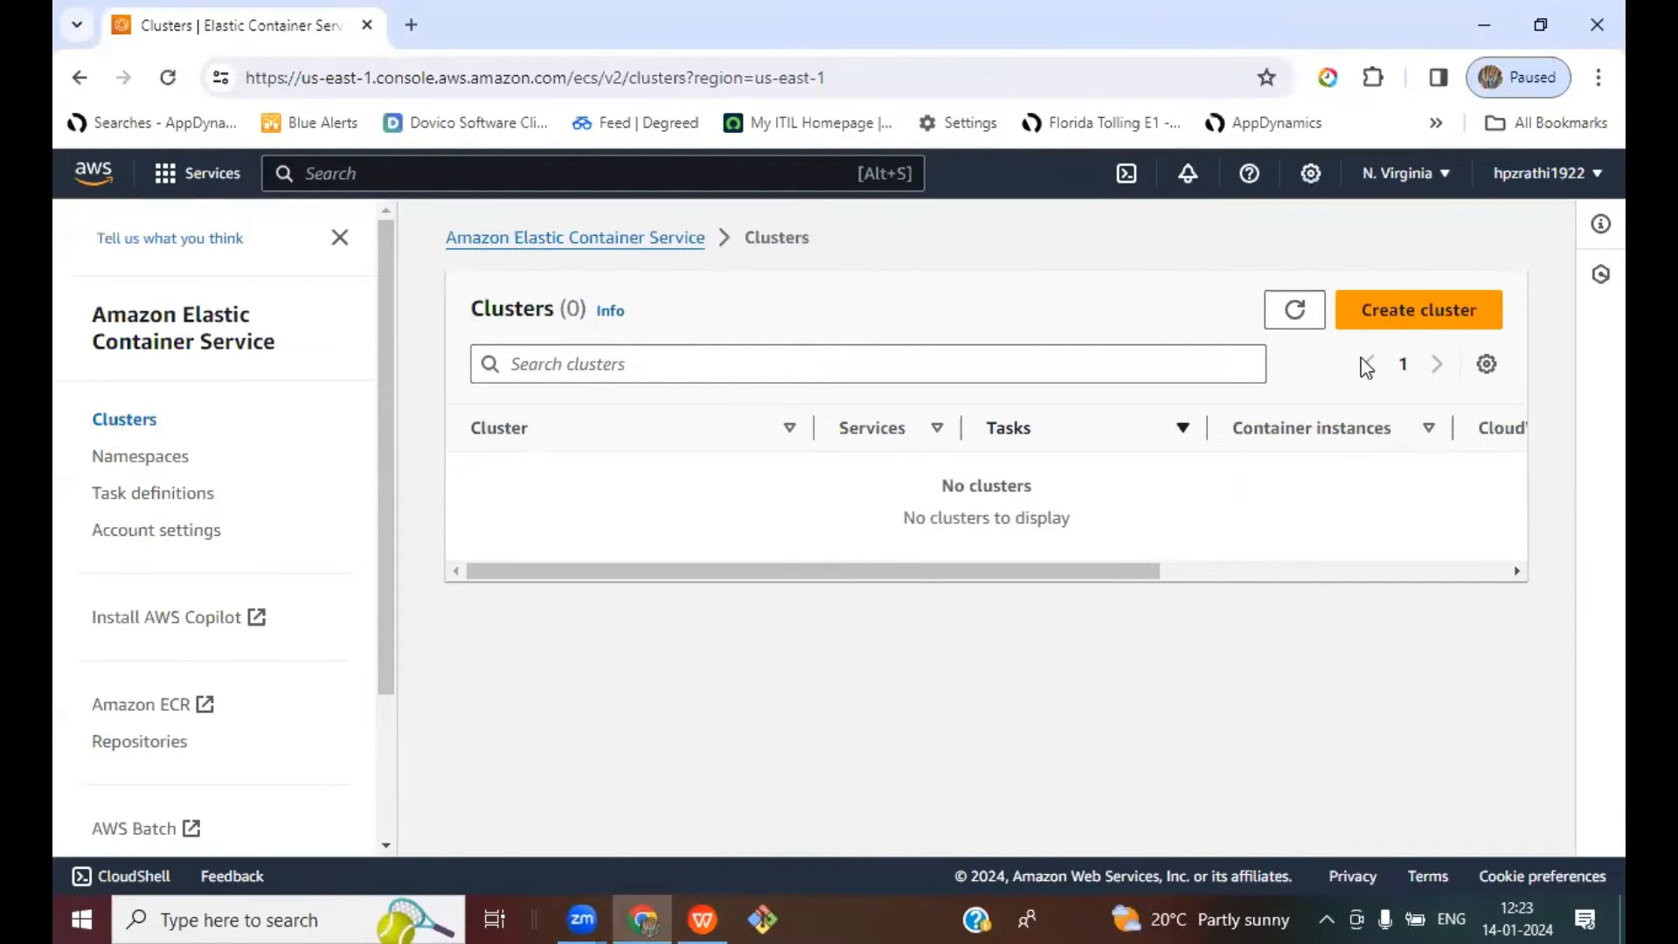
click(1411, 316)
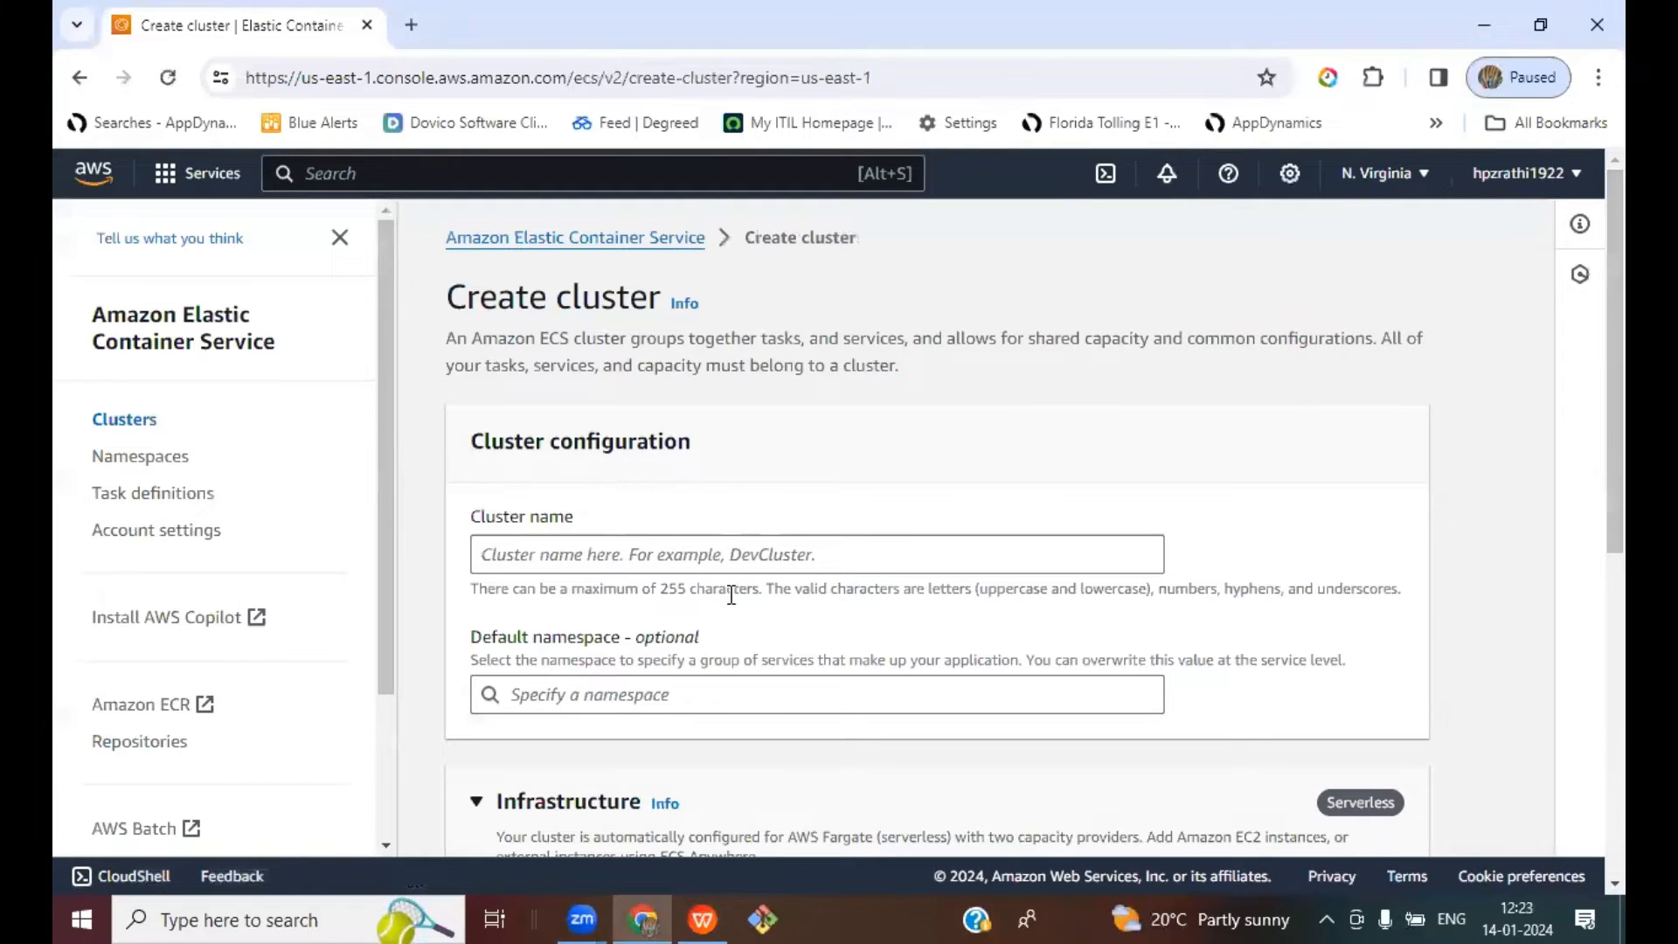
click(540, 554)
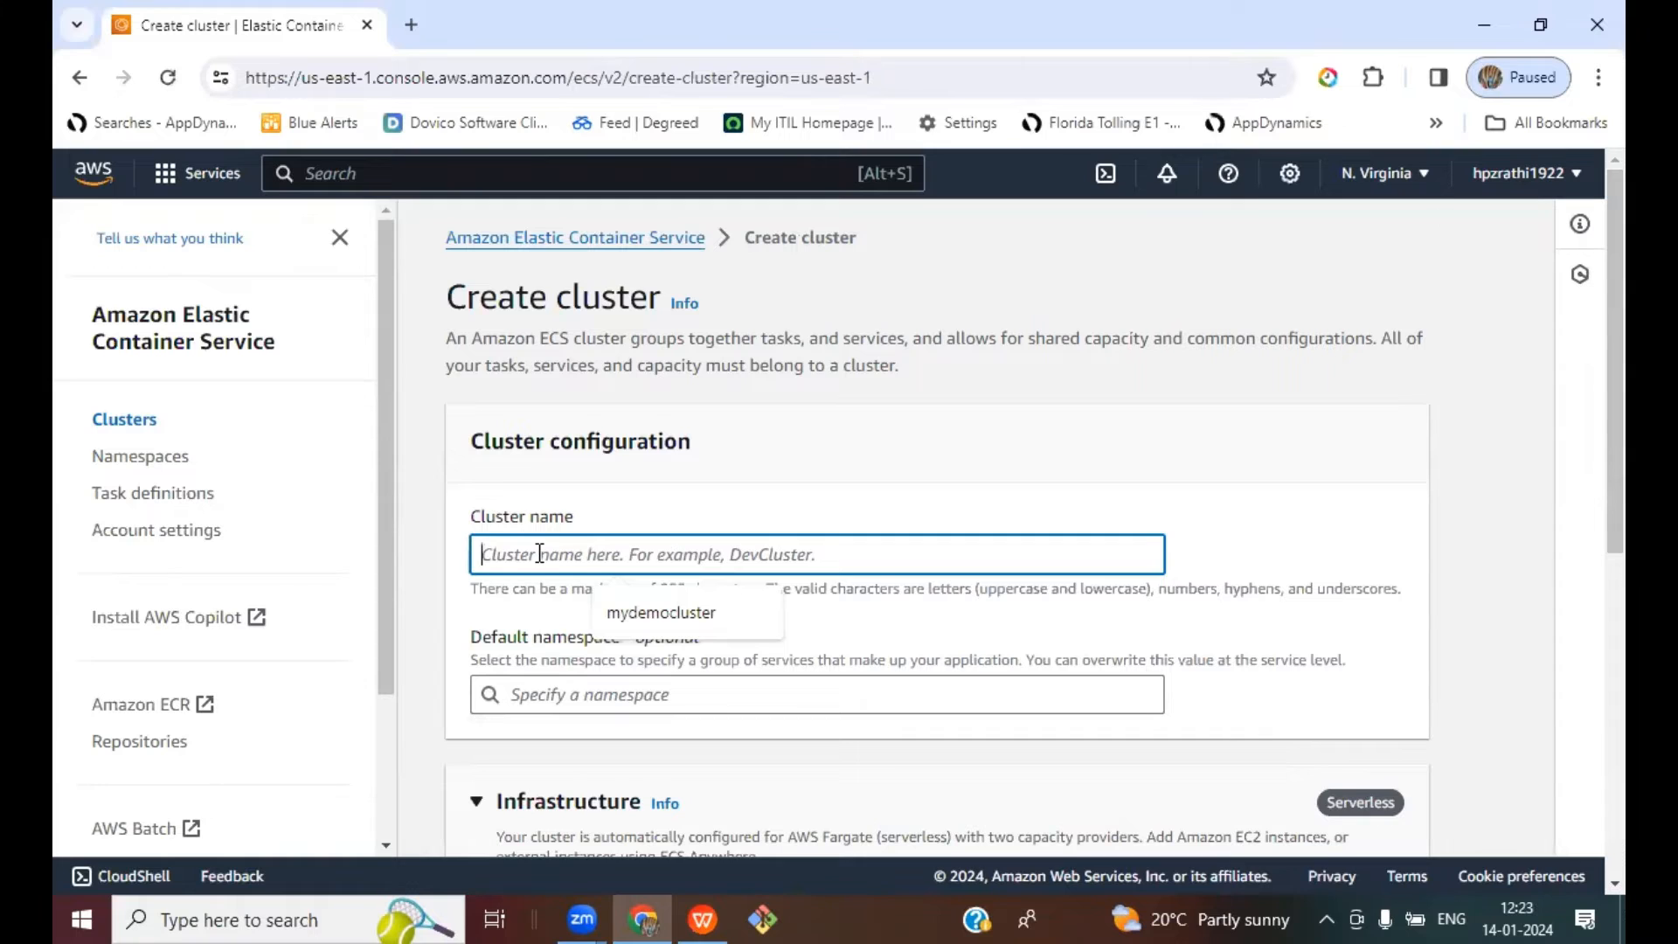
click(647, 612)
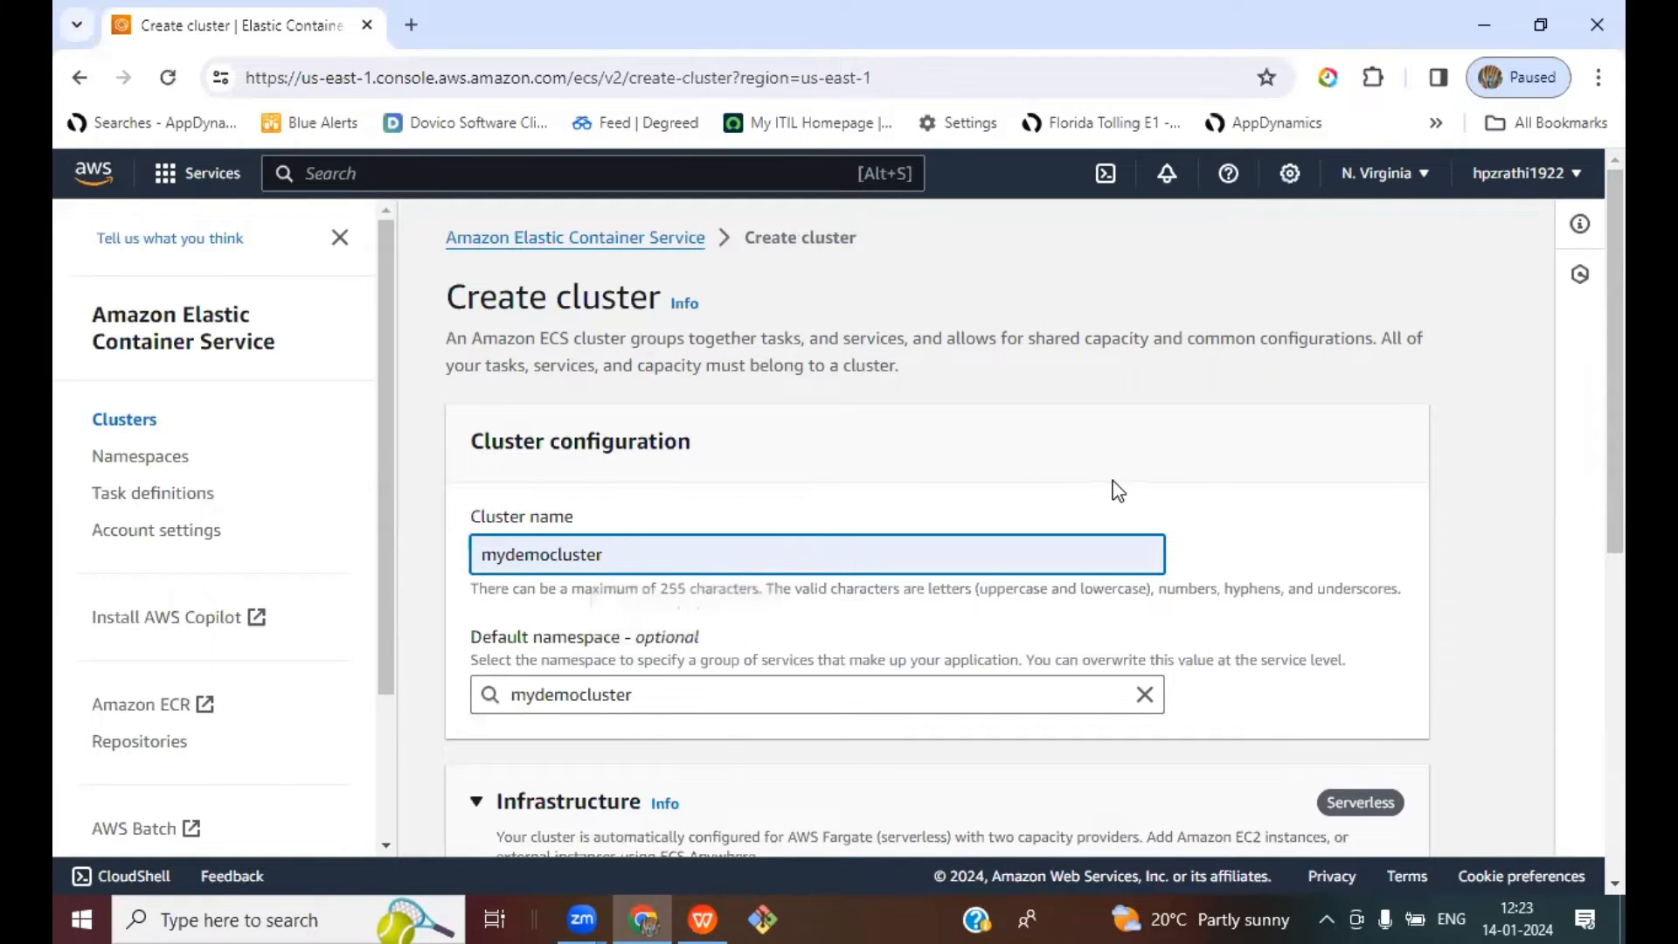
scroll(1111, 472, down, 2)
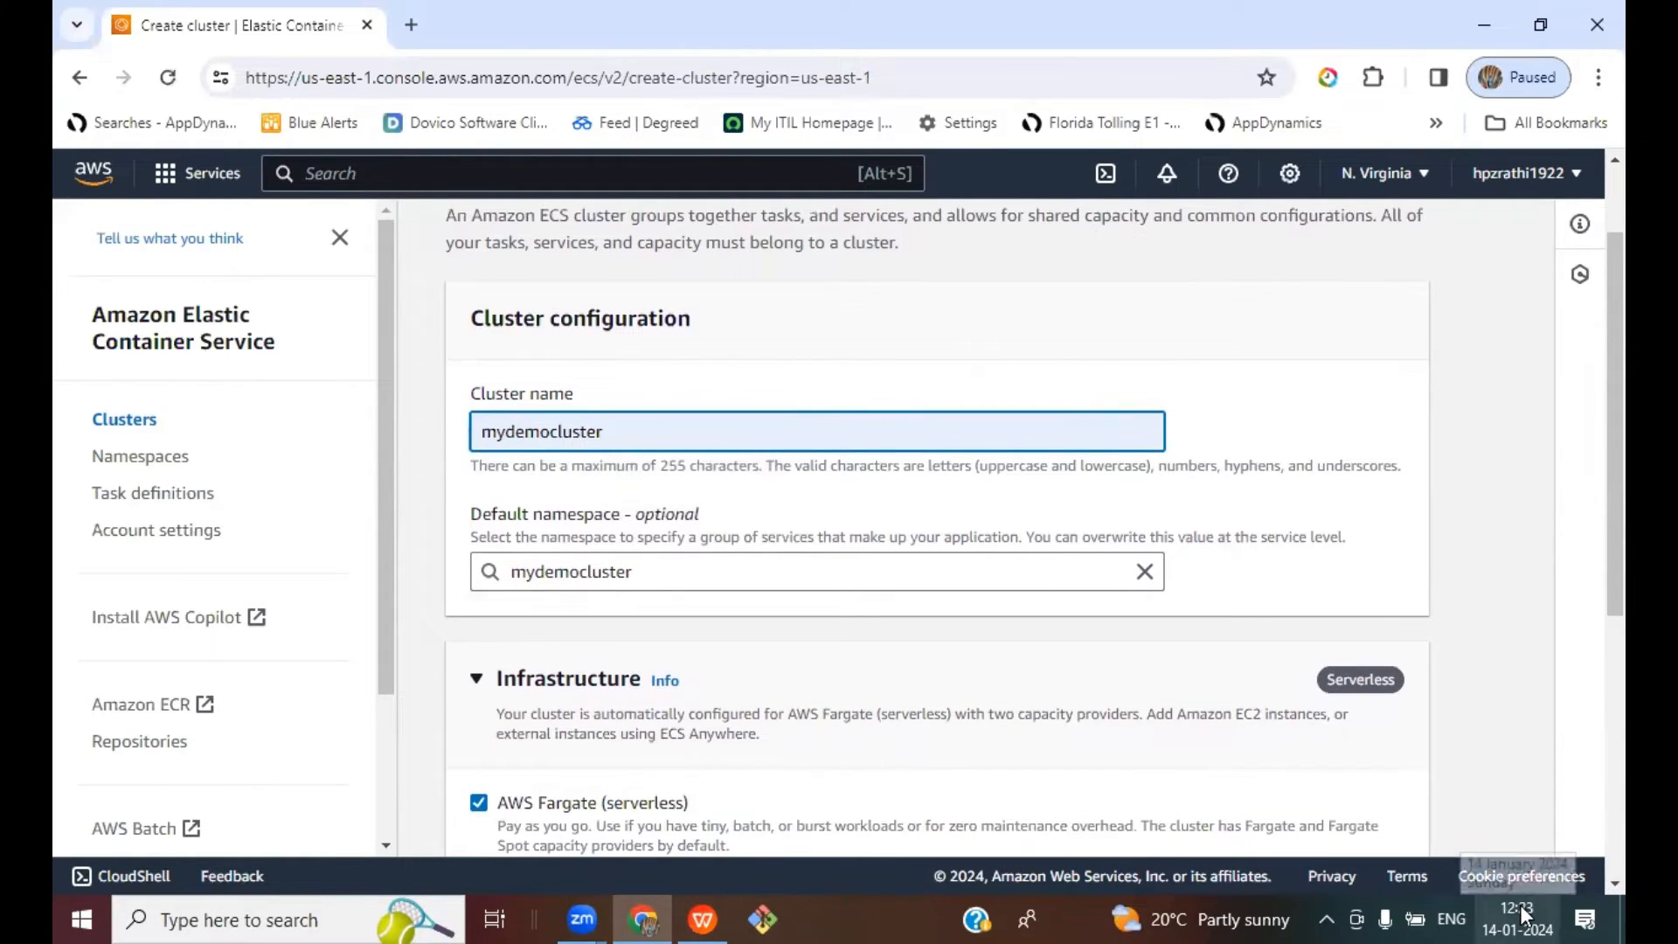
text(14012024)
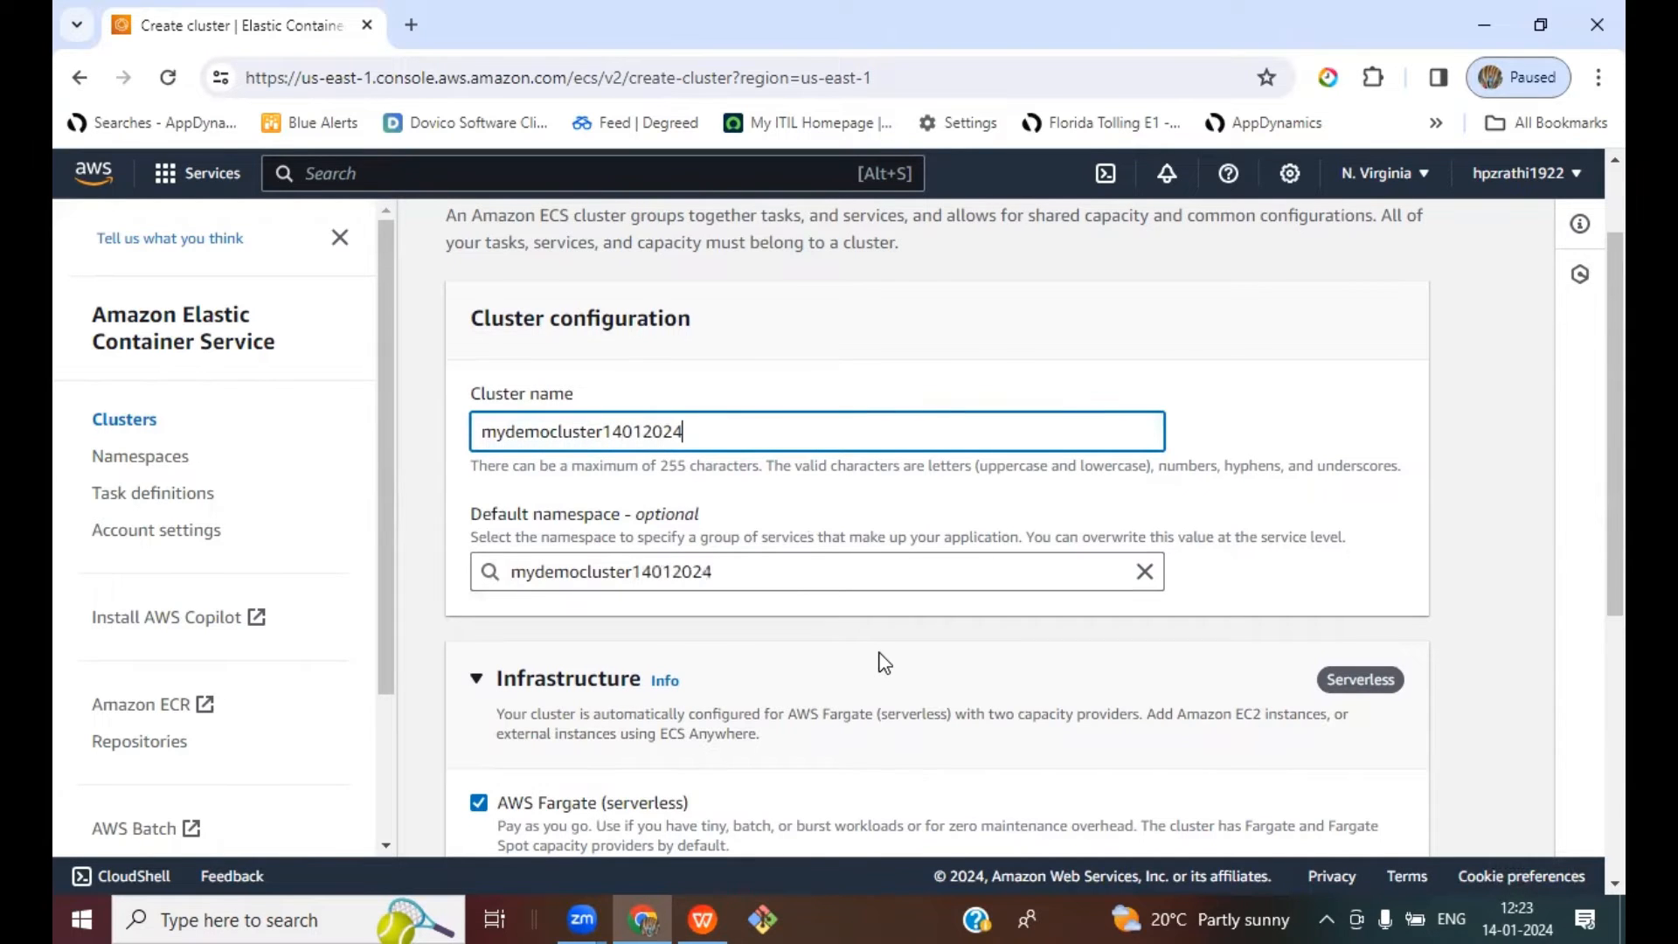
Step: Keep AWS Fargate (serverless) as the only infrastructure, leave Container Insights off, and create the cluster
scroll(883, 661, up, 1)
scroll(883, 661, down, 5)
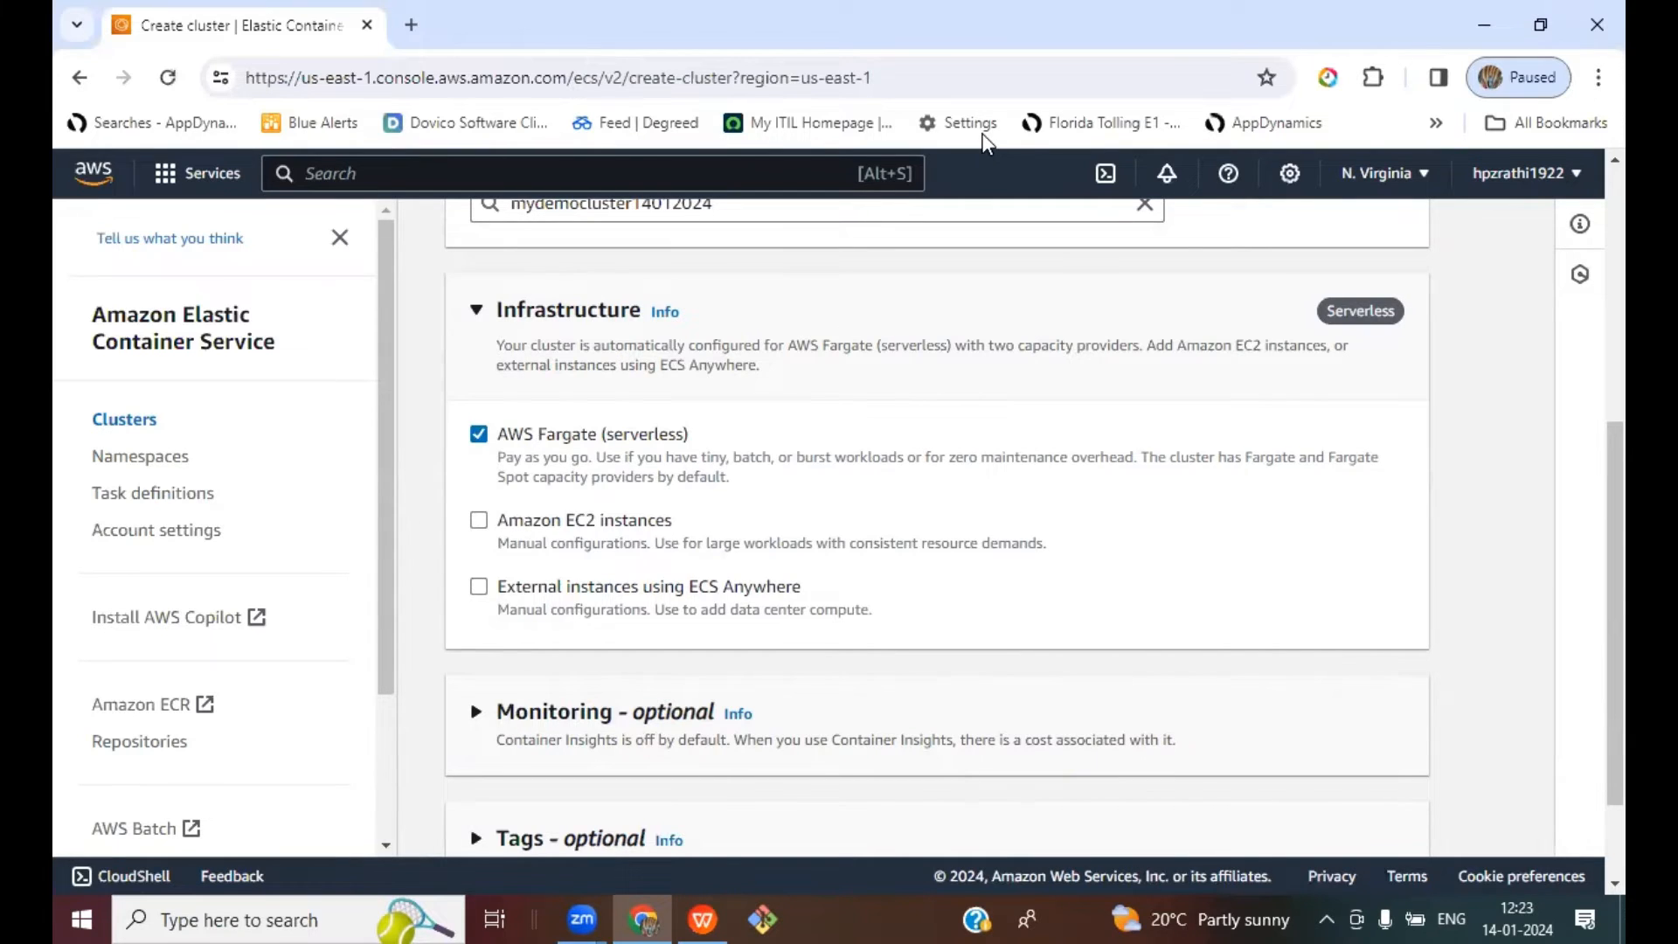
drag(699, 418, 774, 367)
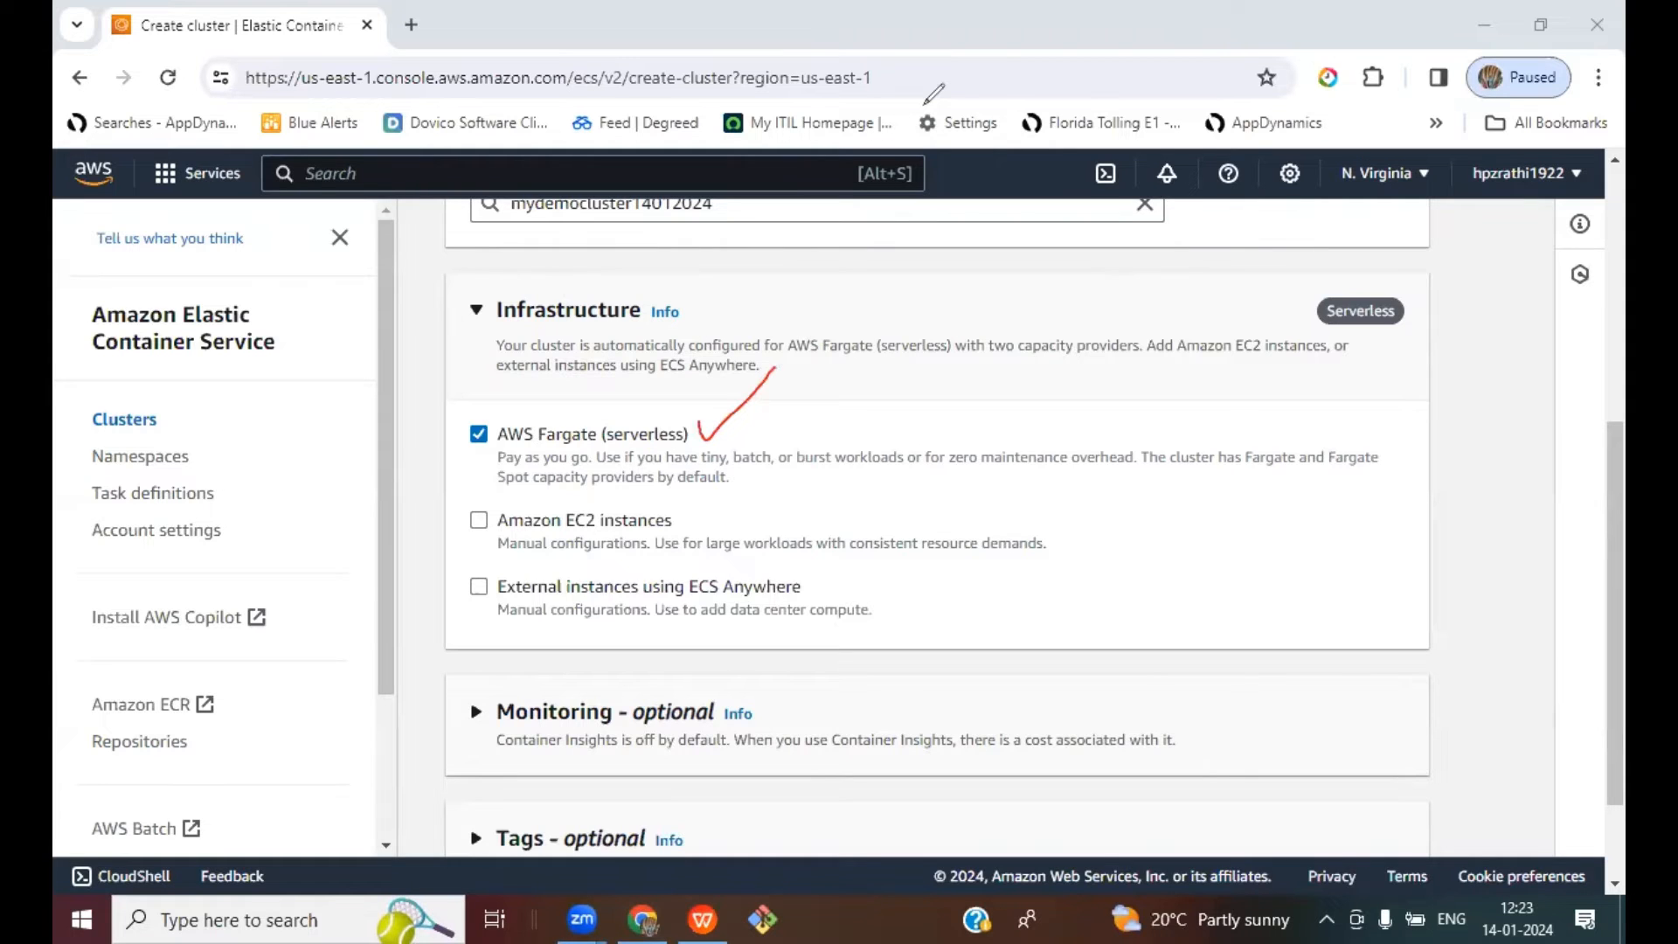
scroll(1091, 500, down, 2)
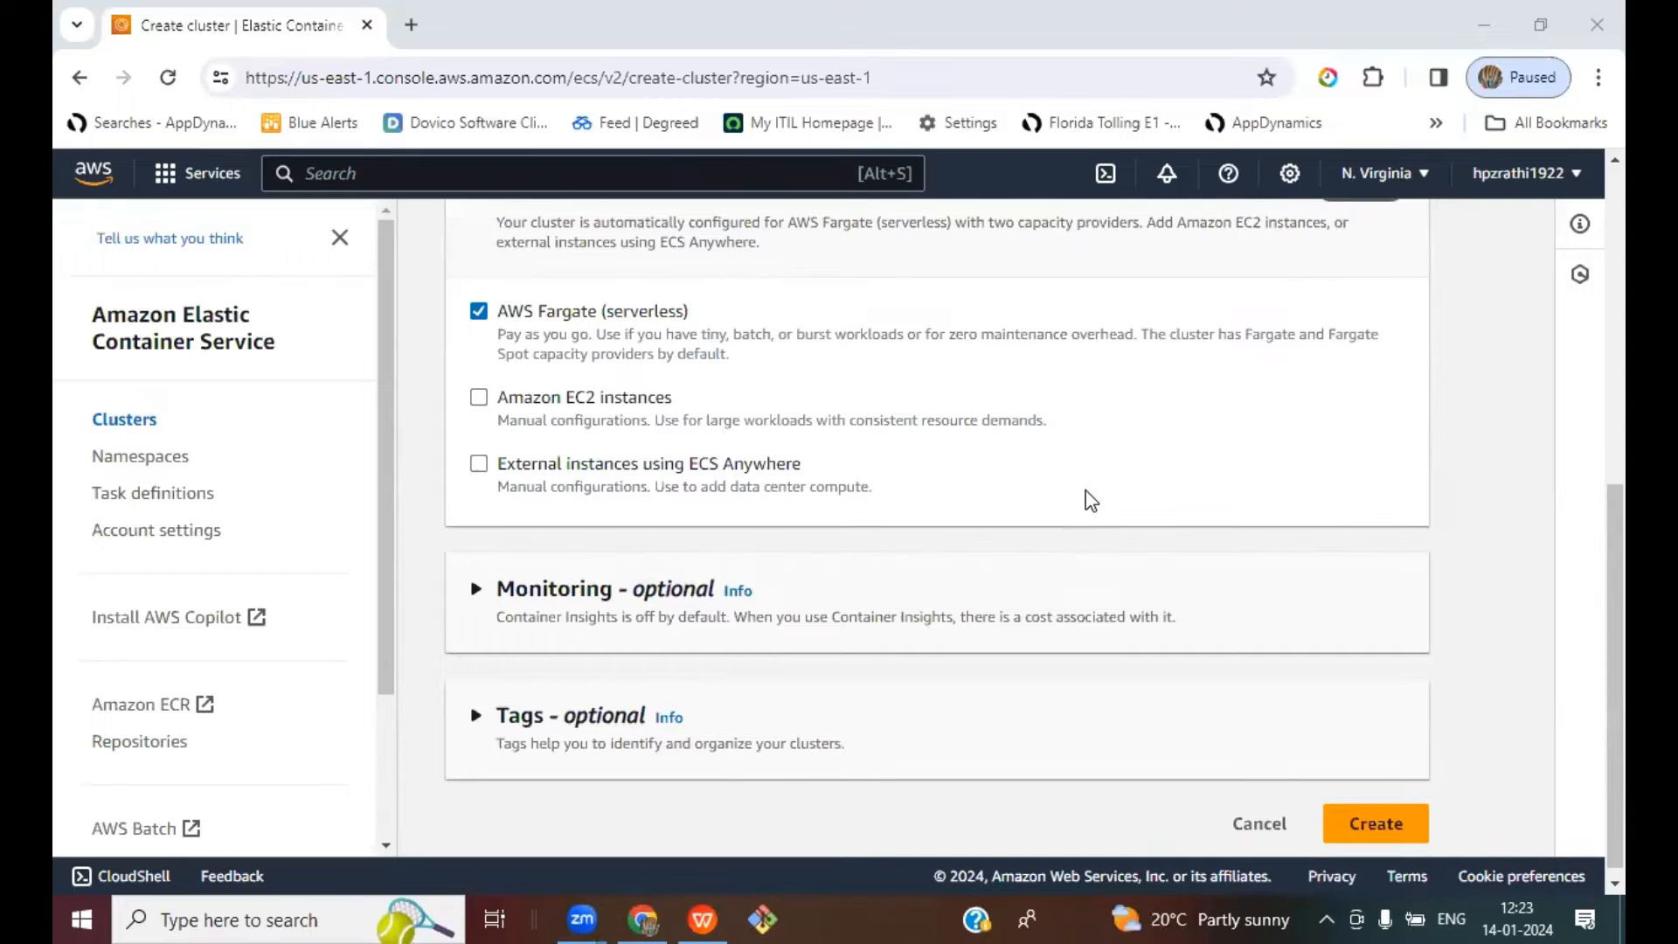
click(477, 589)
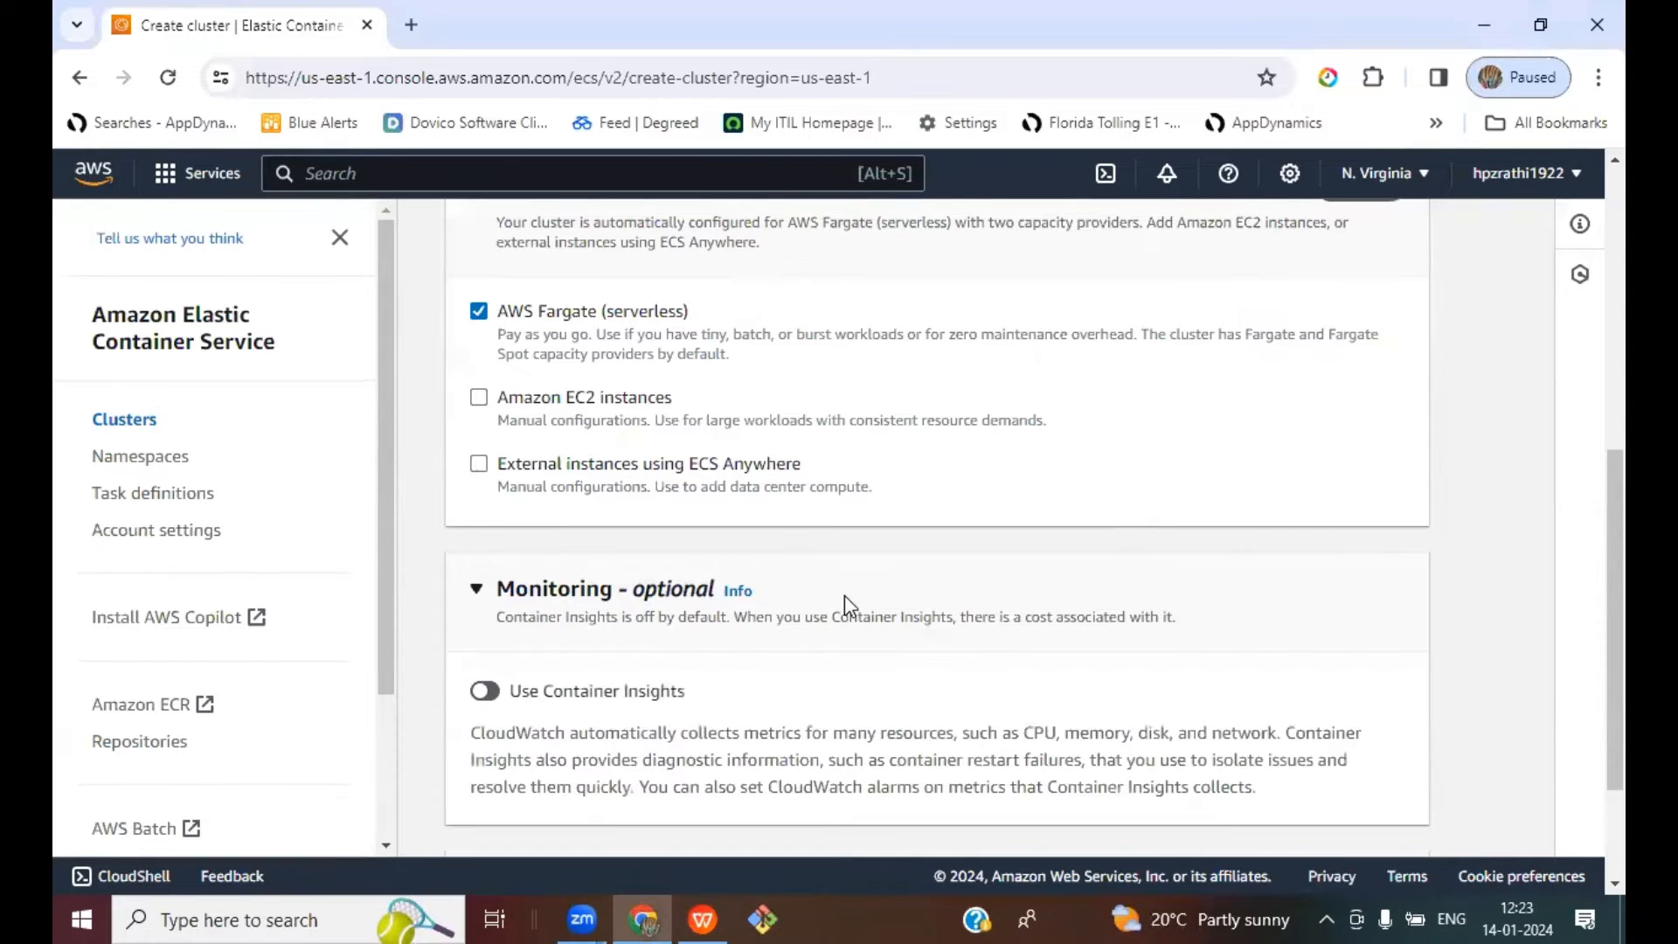
click(580, 588)
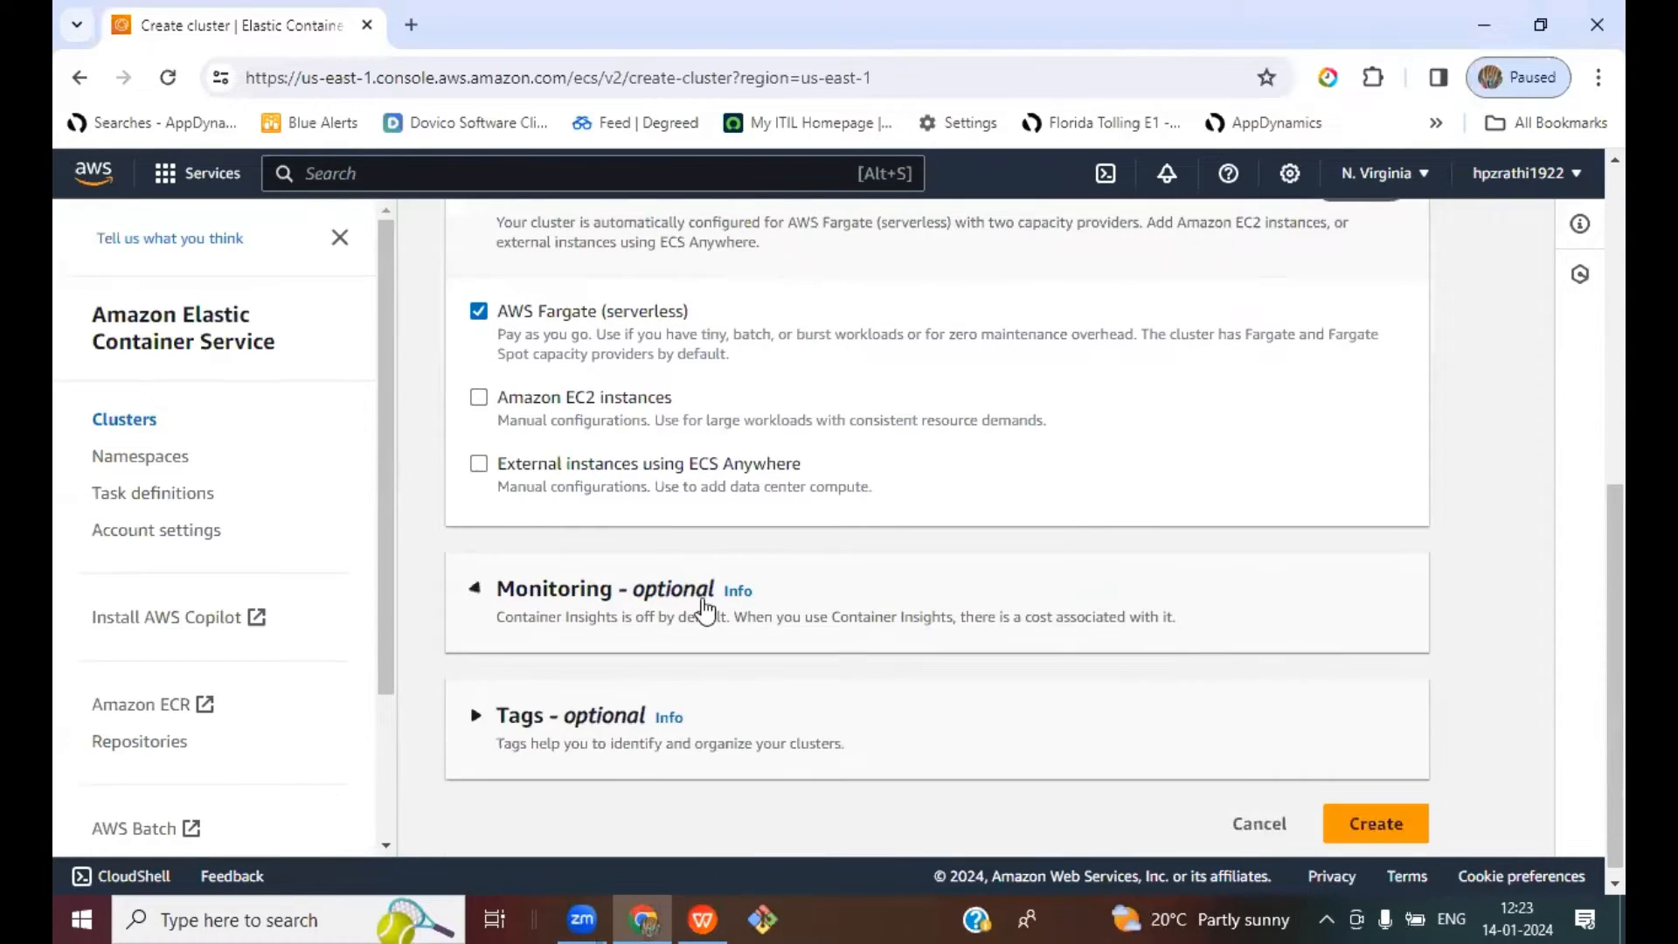
scroll(957, 642, up, 1)
scroll(1371, 717, down, 1)
click(1365, 812)
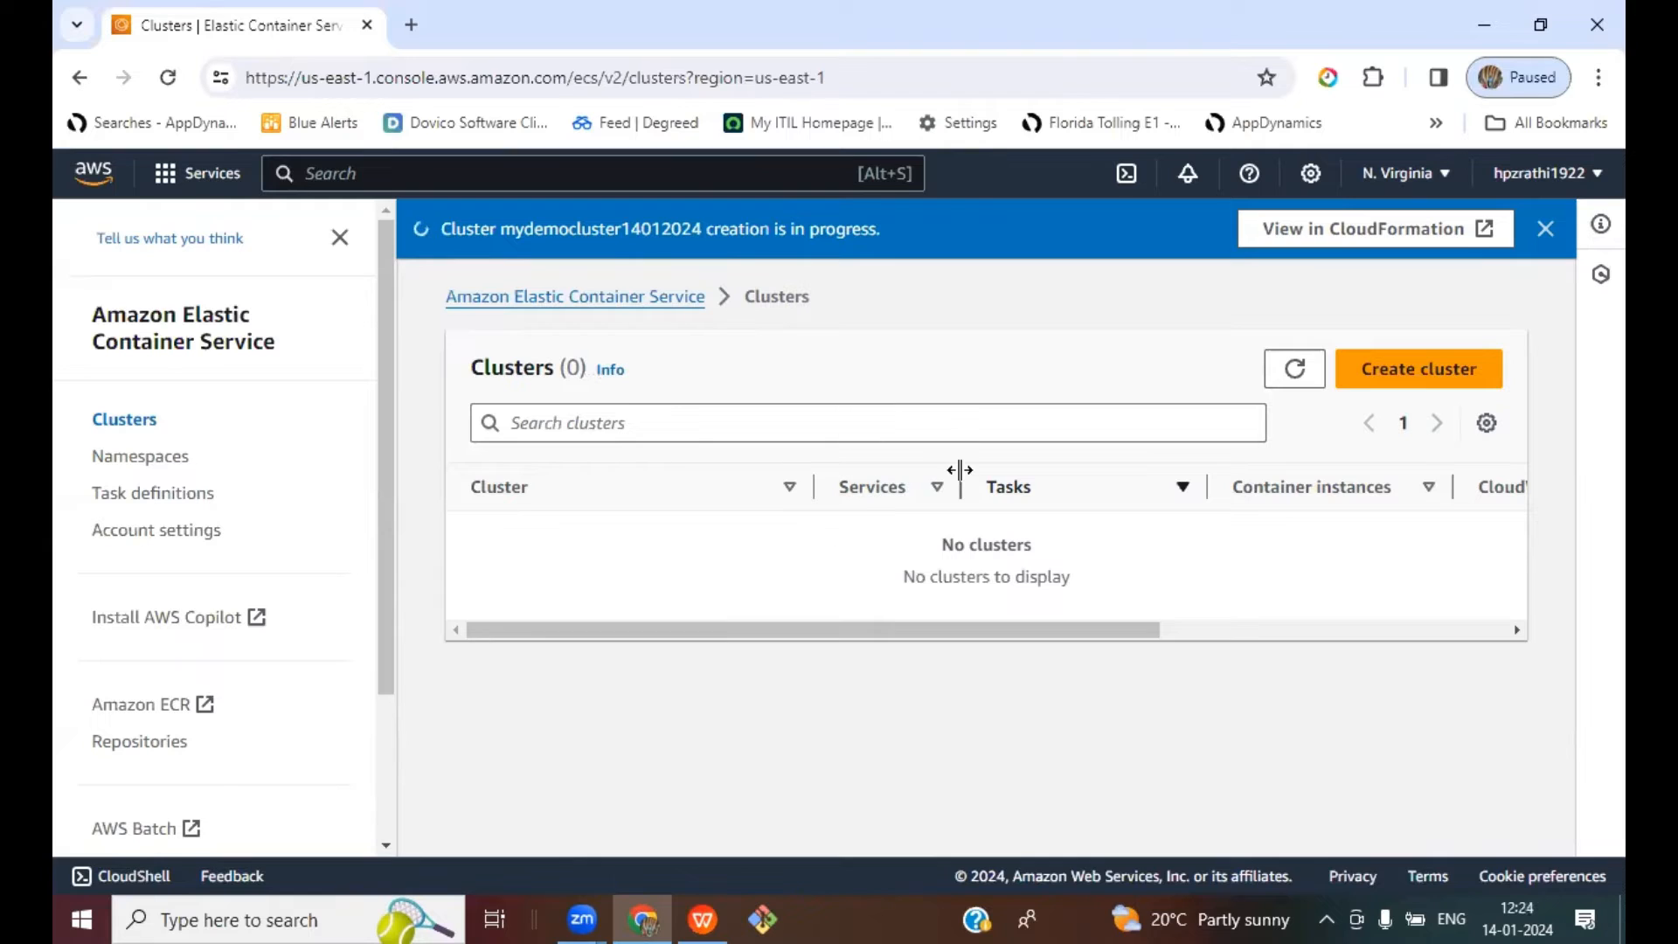
click(1296, 369)
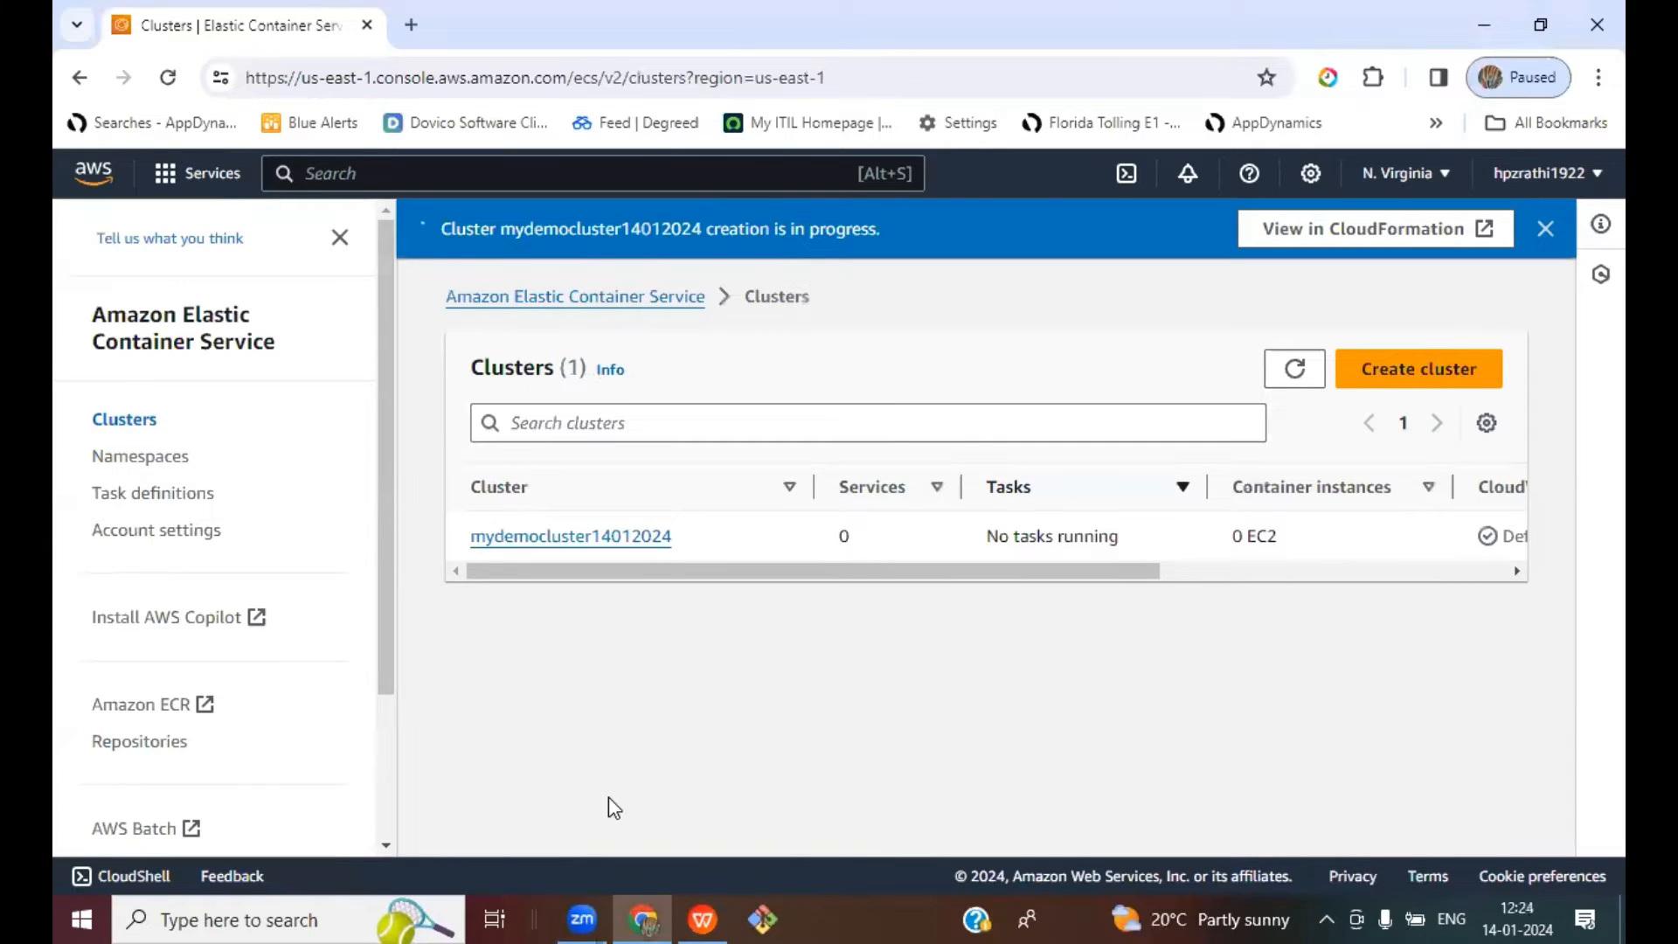
Step: Switch to the ECS.pptx presentation in WPS Office and show the ECS Task Definition slide full screen
click(710, 911)
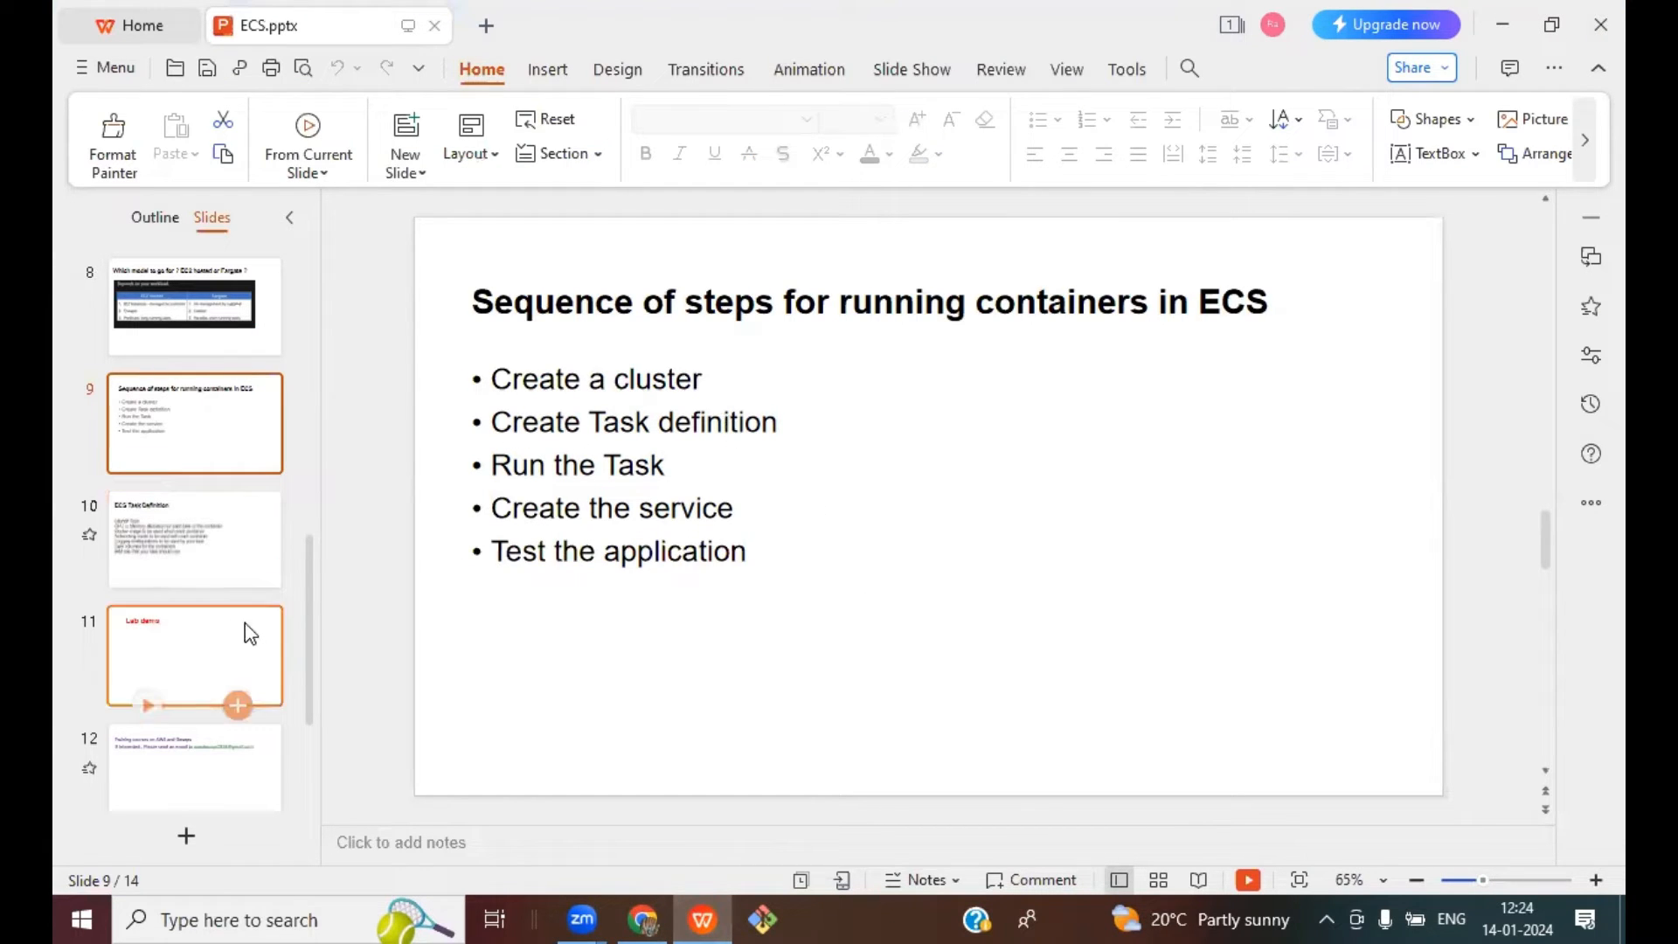
click(183, 549)
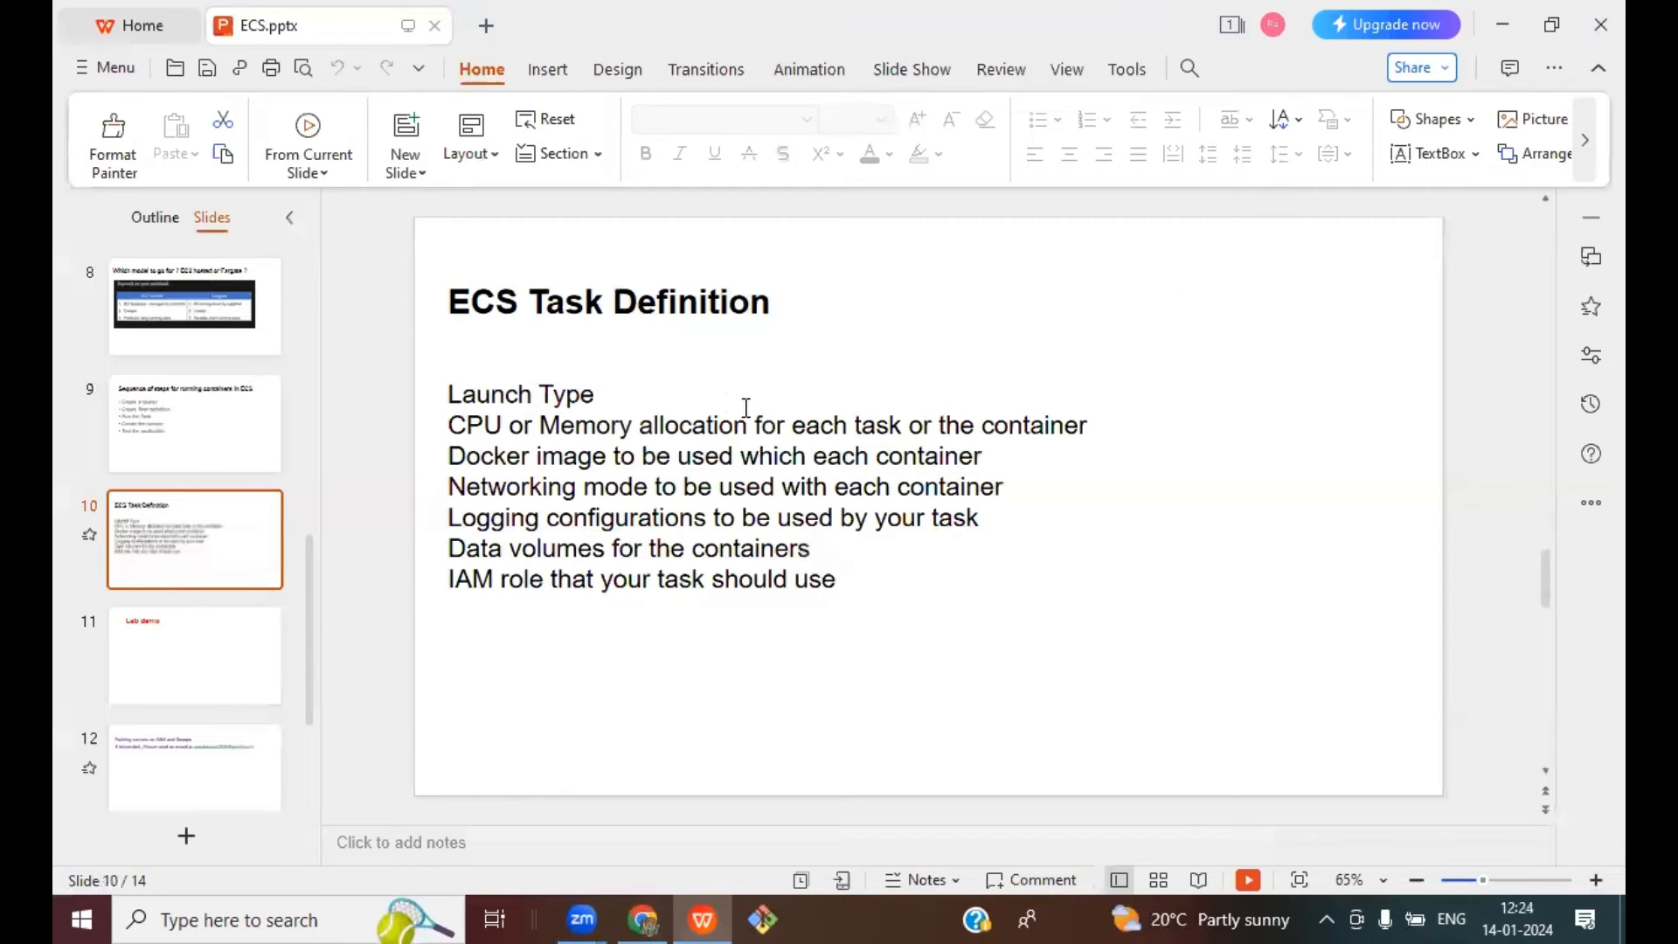
click(308, 131)
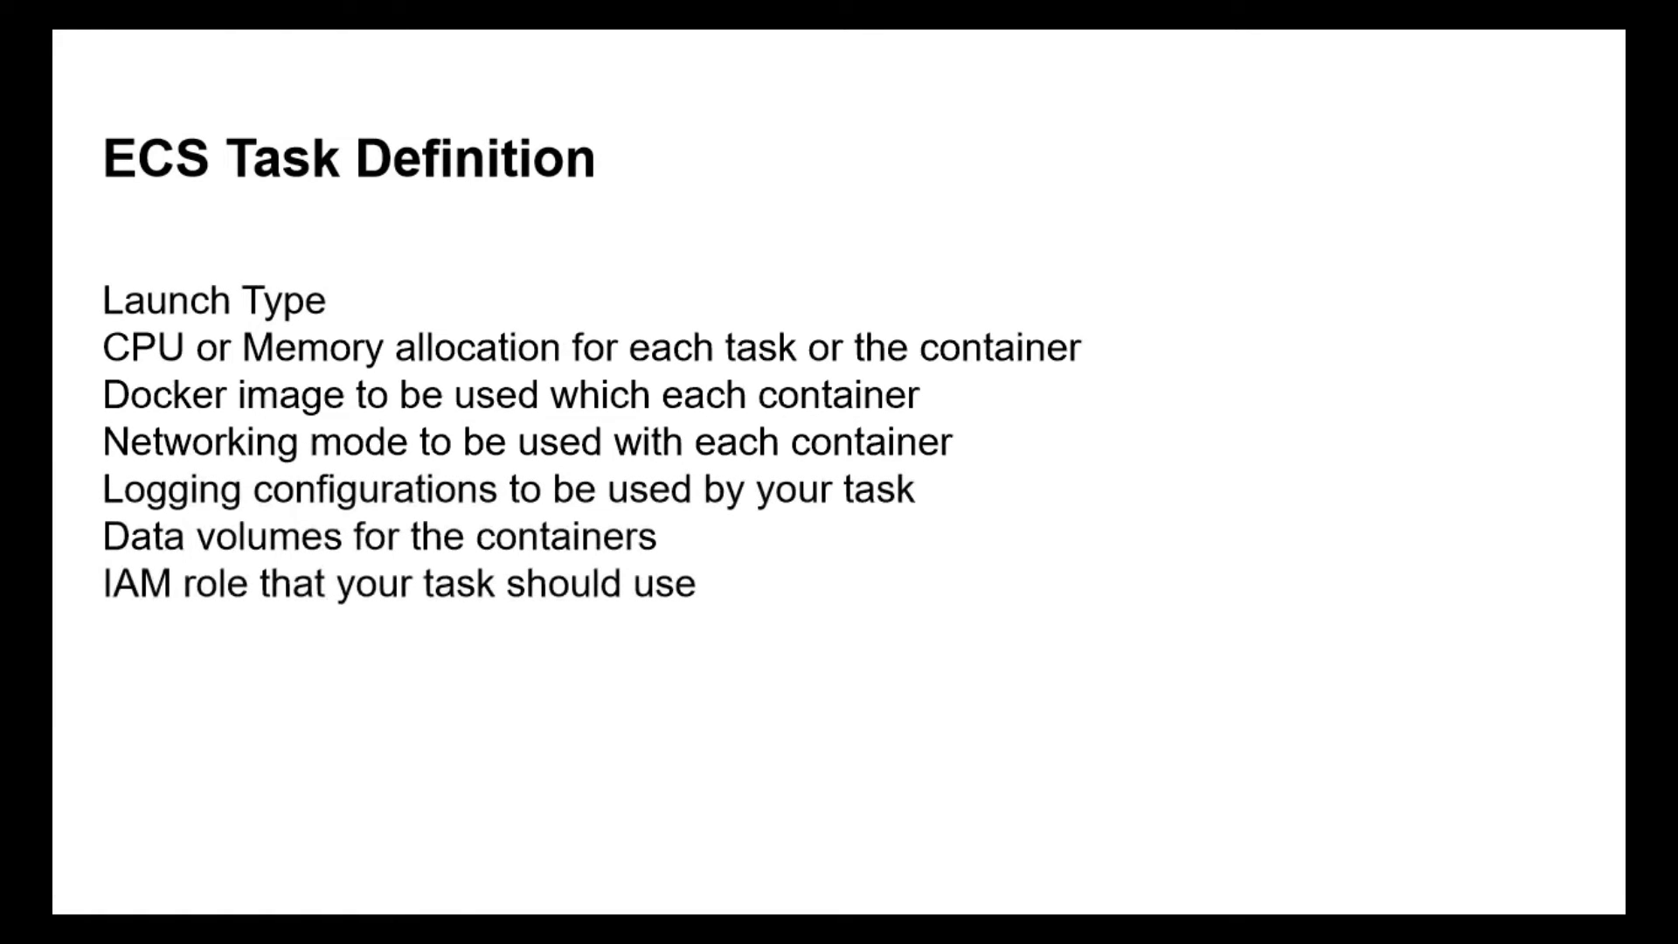
key(Escape)
Step: Switch back to the AWS console in Chrome and refresh the cluster list to check the new cluster's creation
click(642, 918)
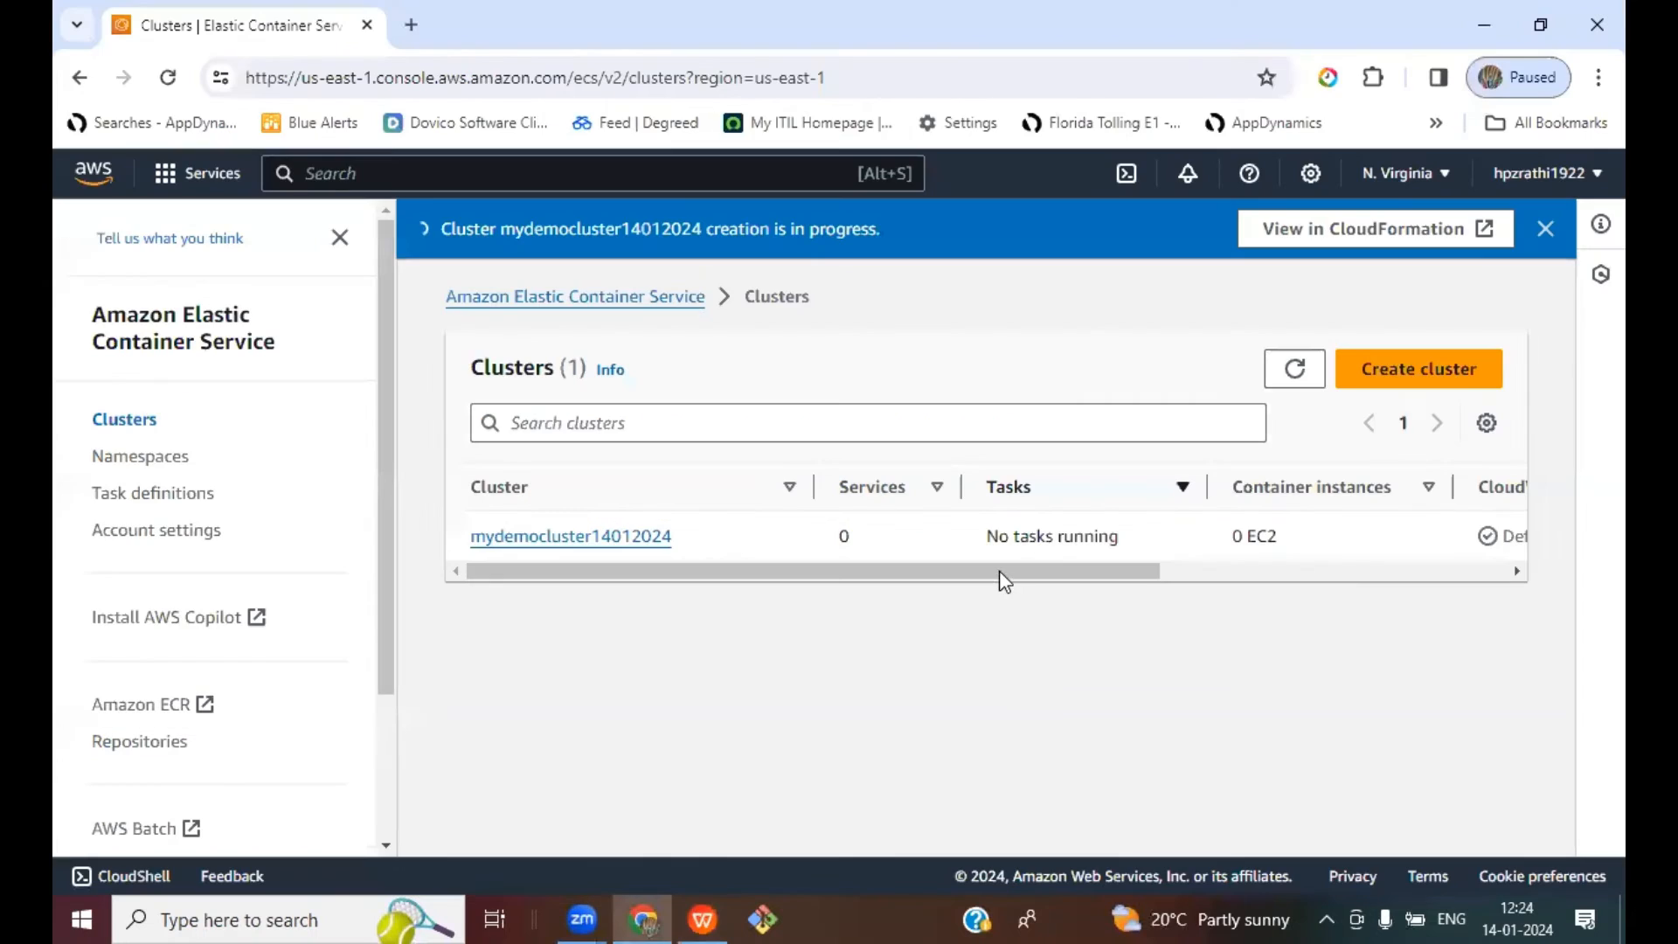
click(1291, 375)
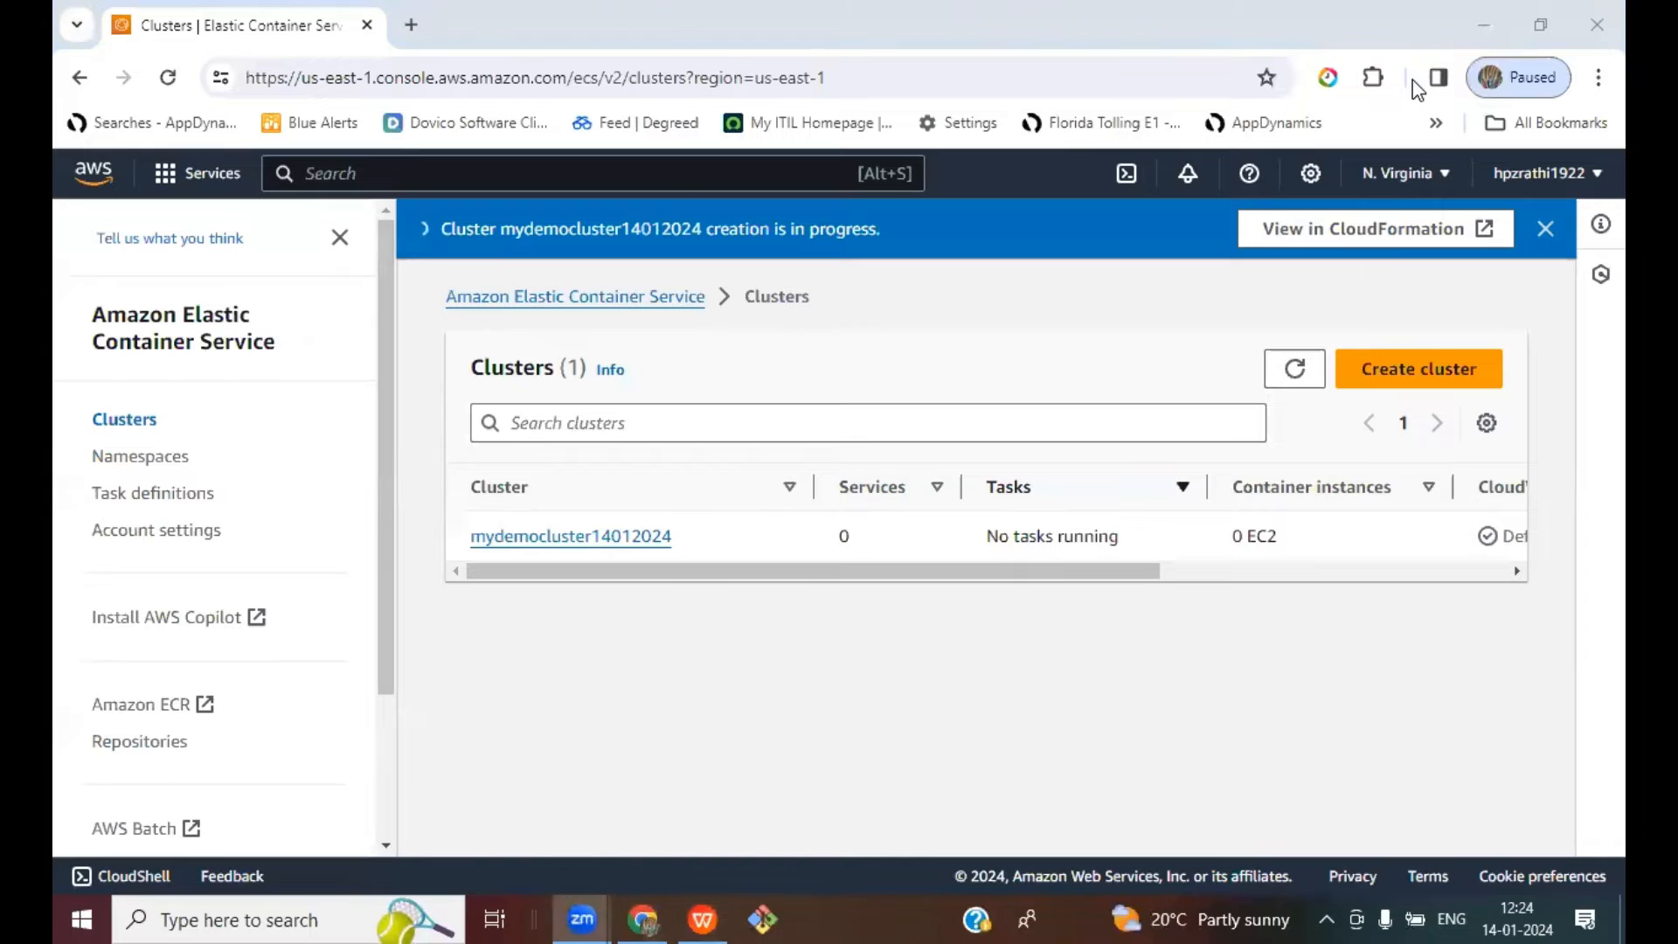
click(1300, 379)
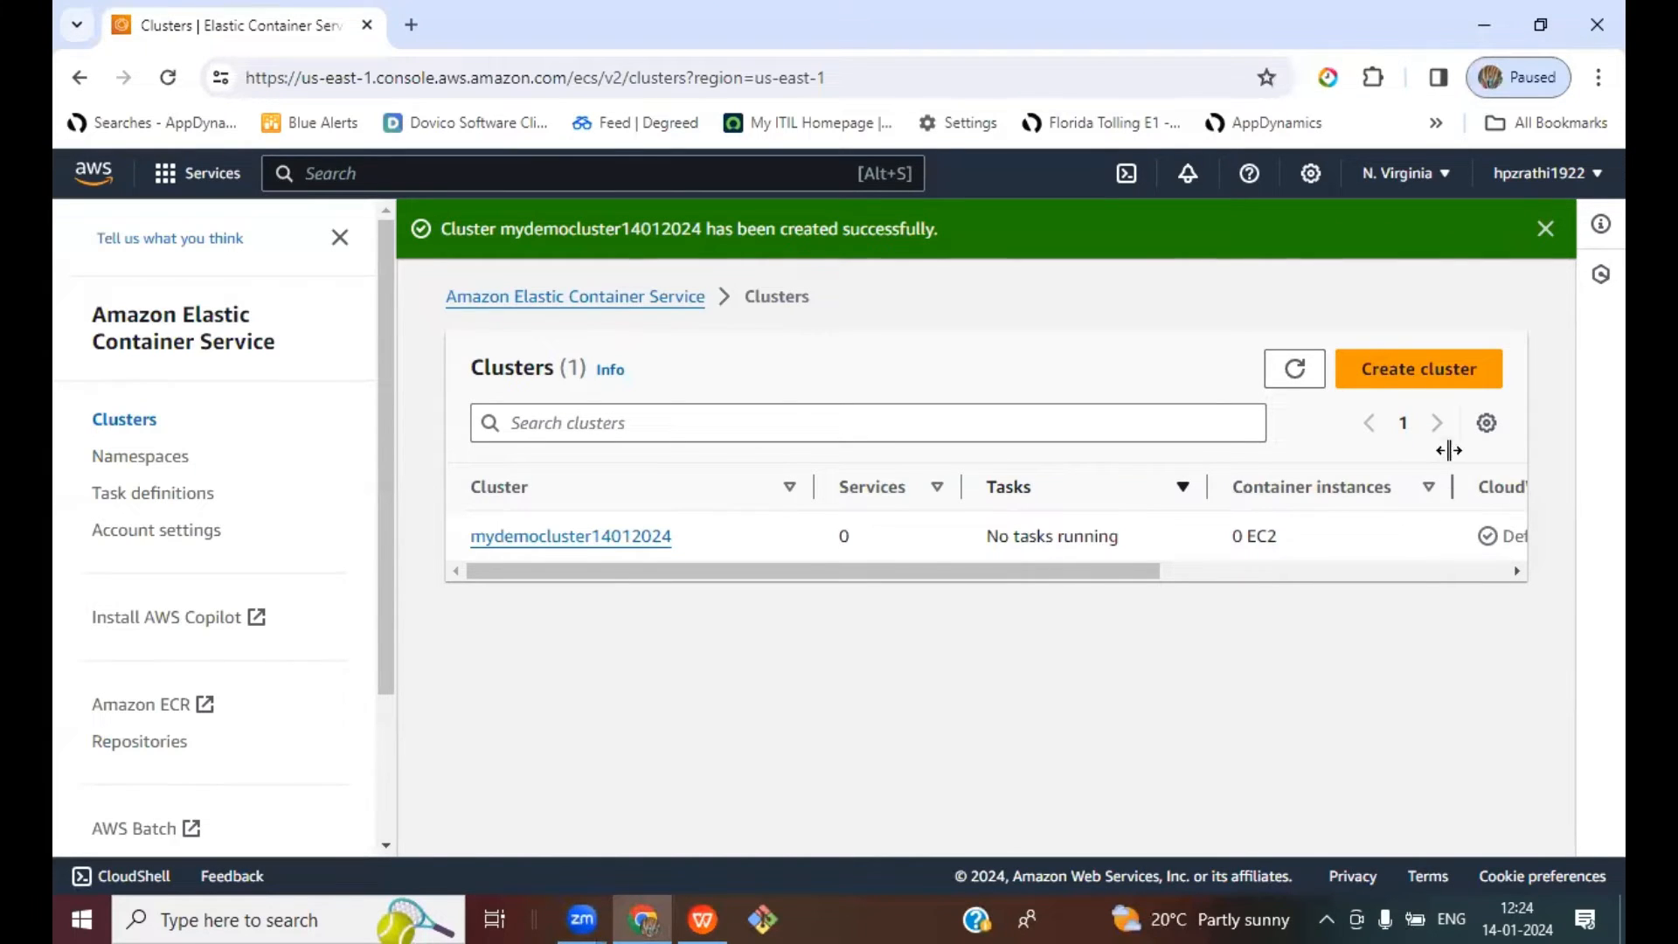
click(1395, 368)
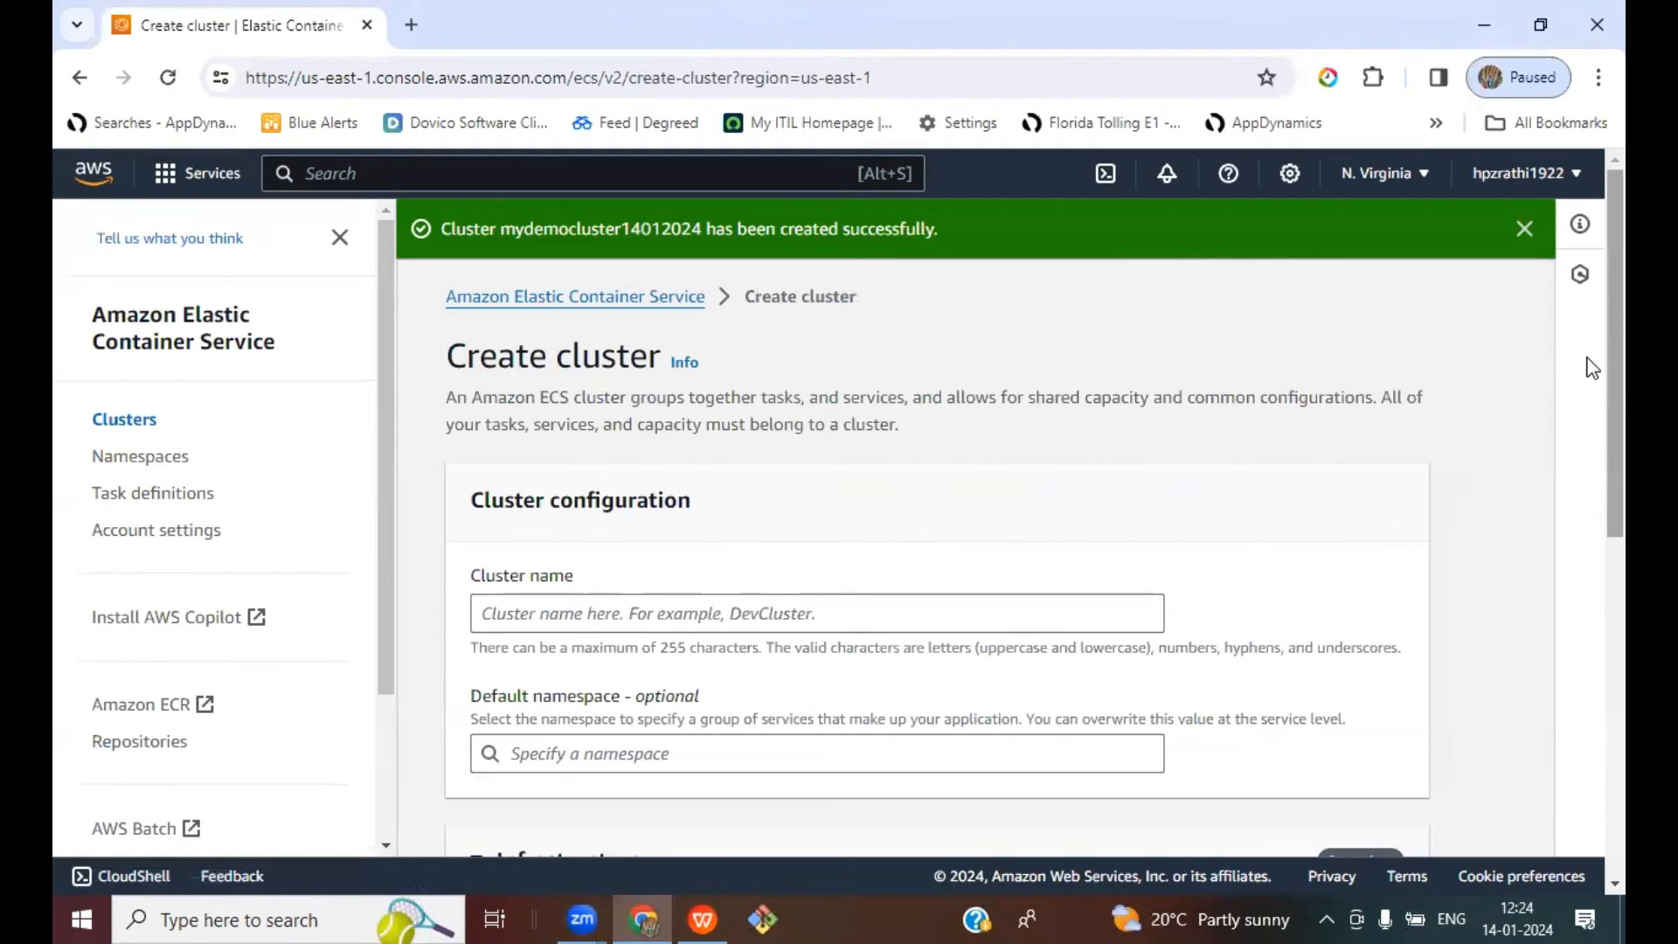
click(125, 421)
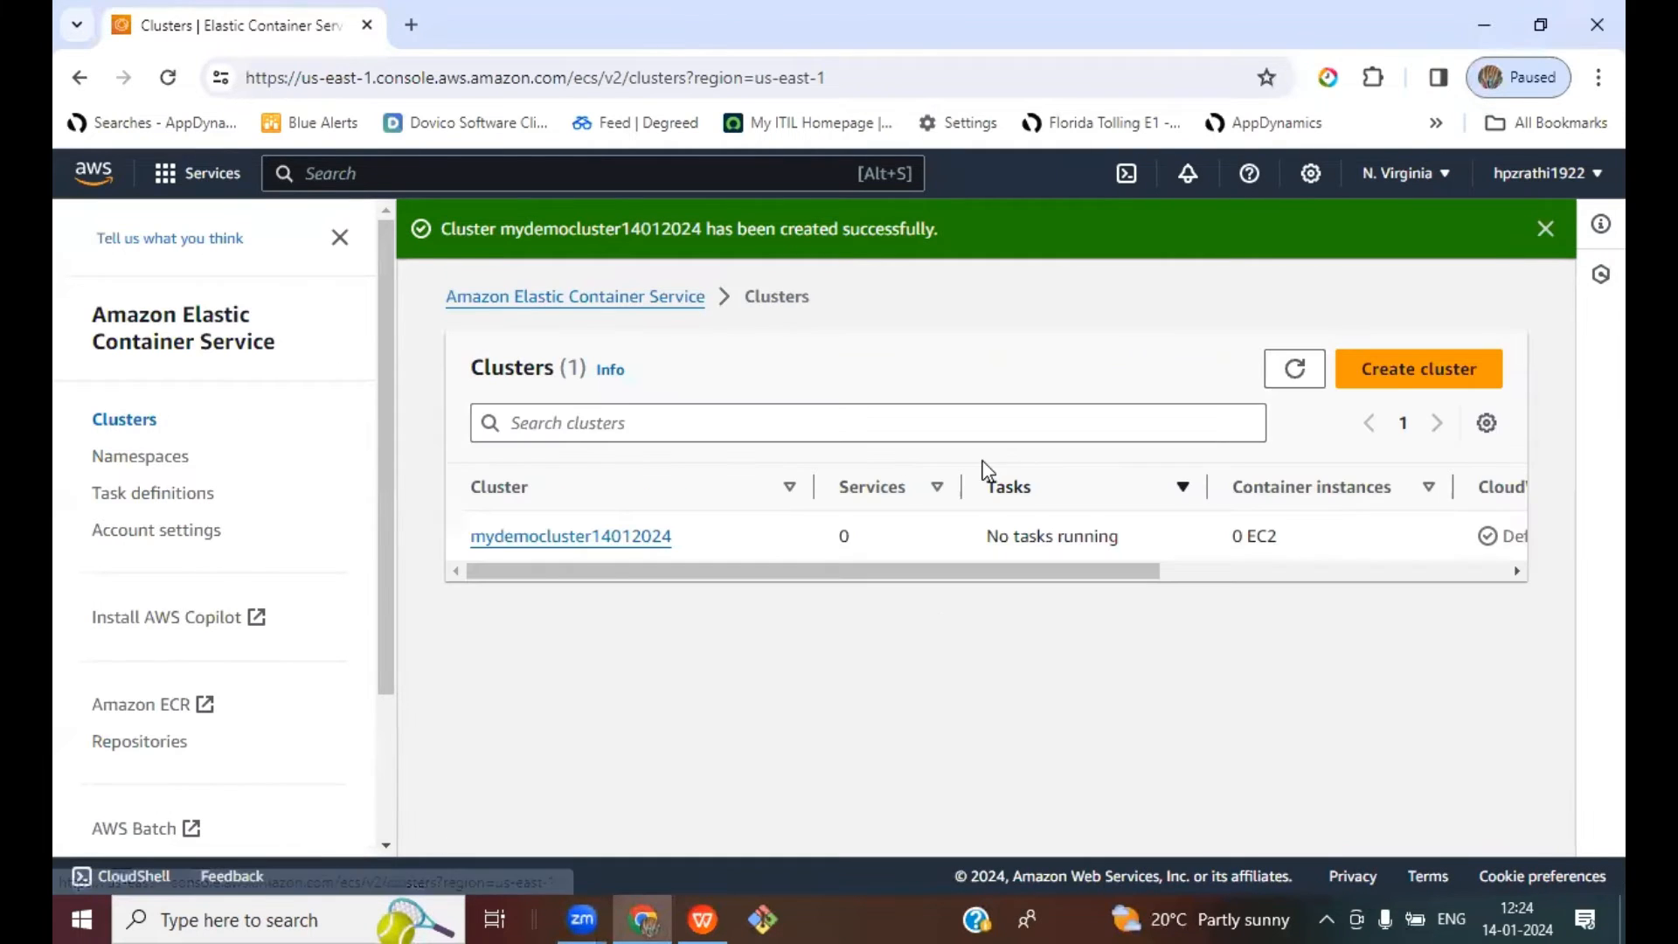
click(1294, 368)
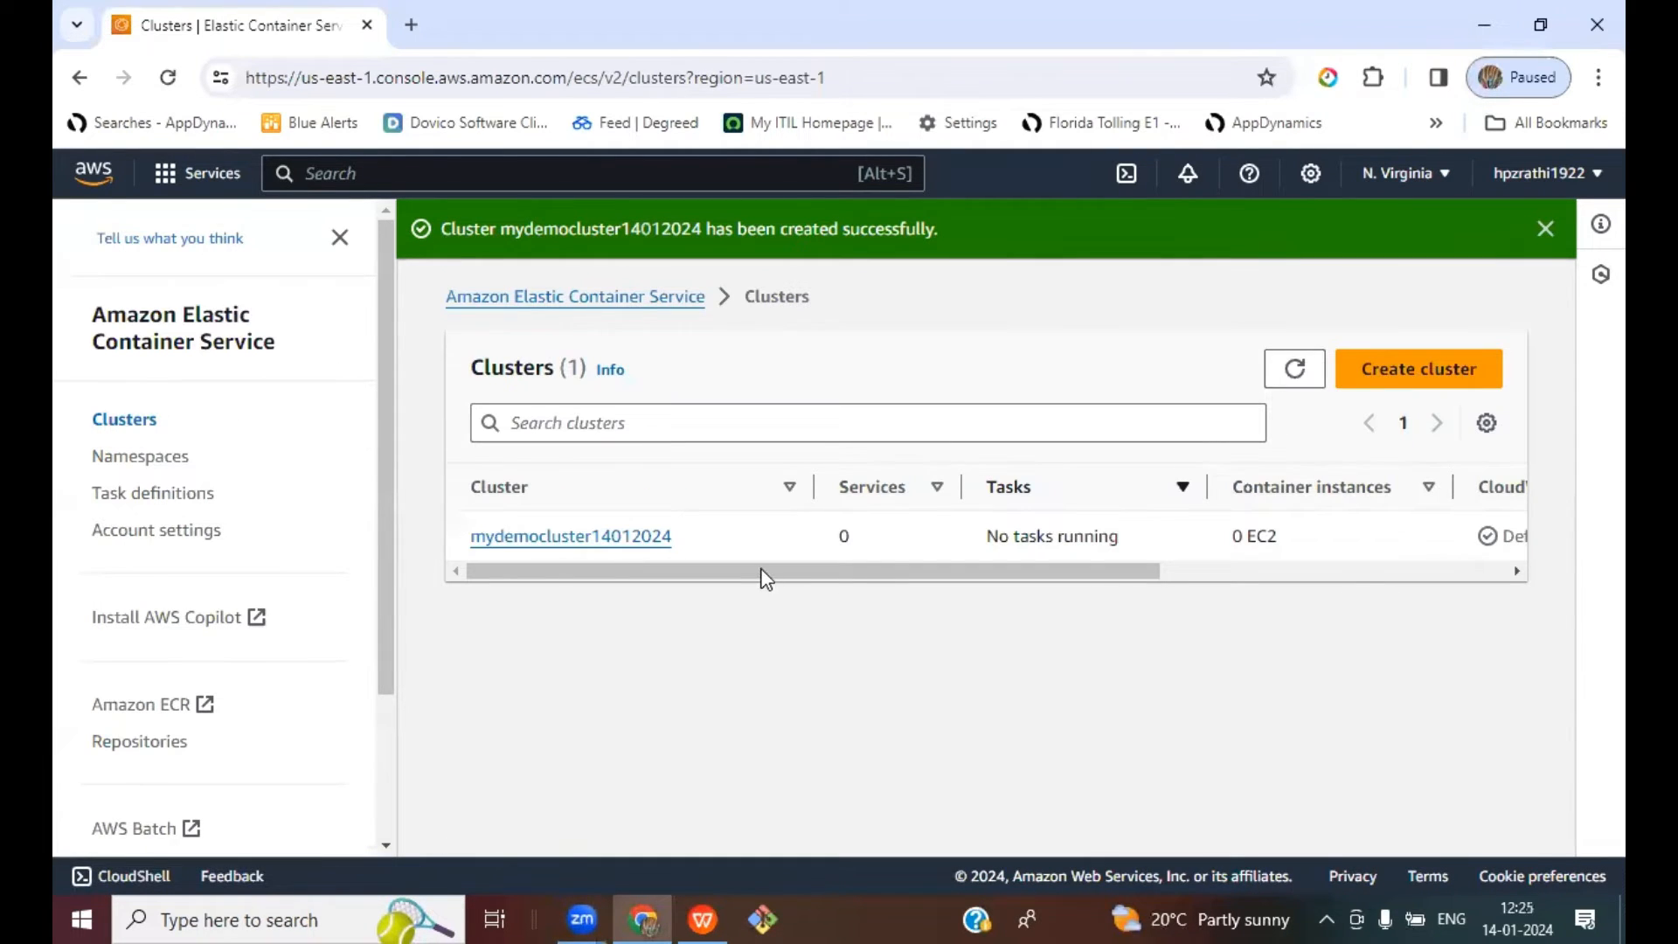
Step: Start a new ECS task definition and set its family name to nginxtaskdefinition
click(139, 496)
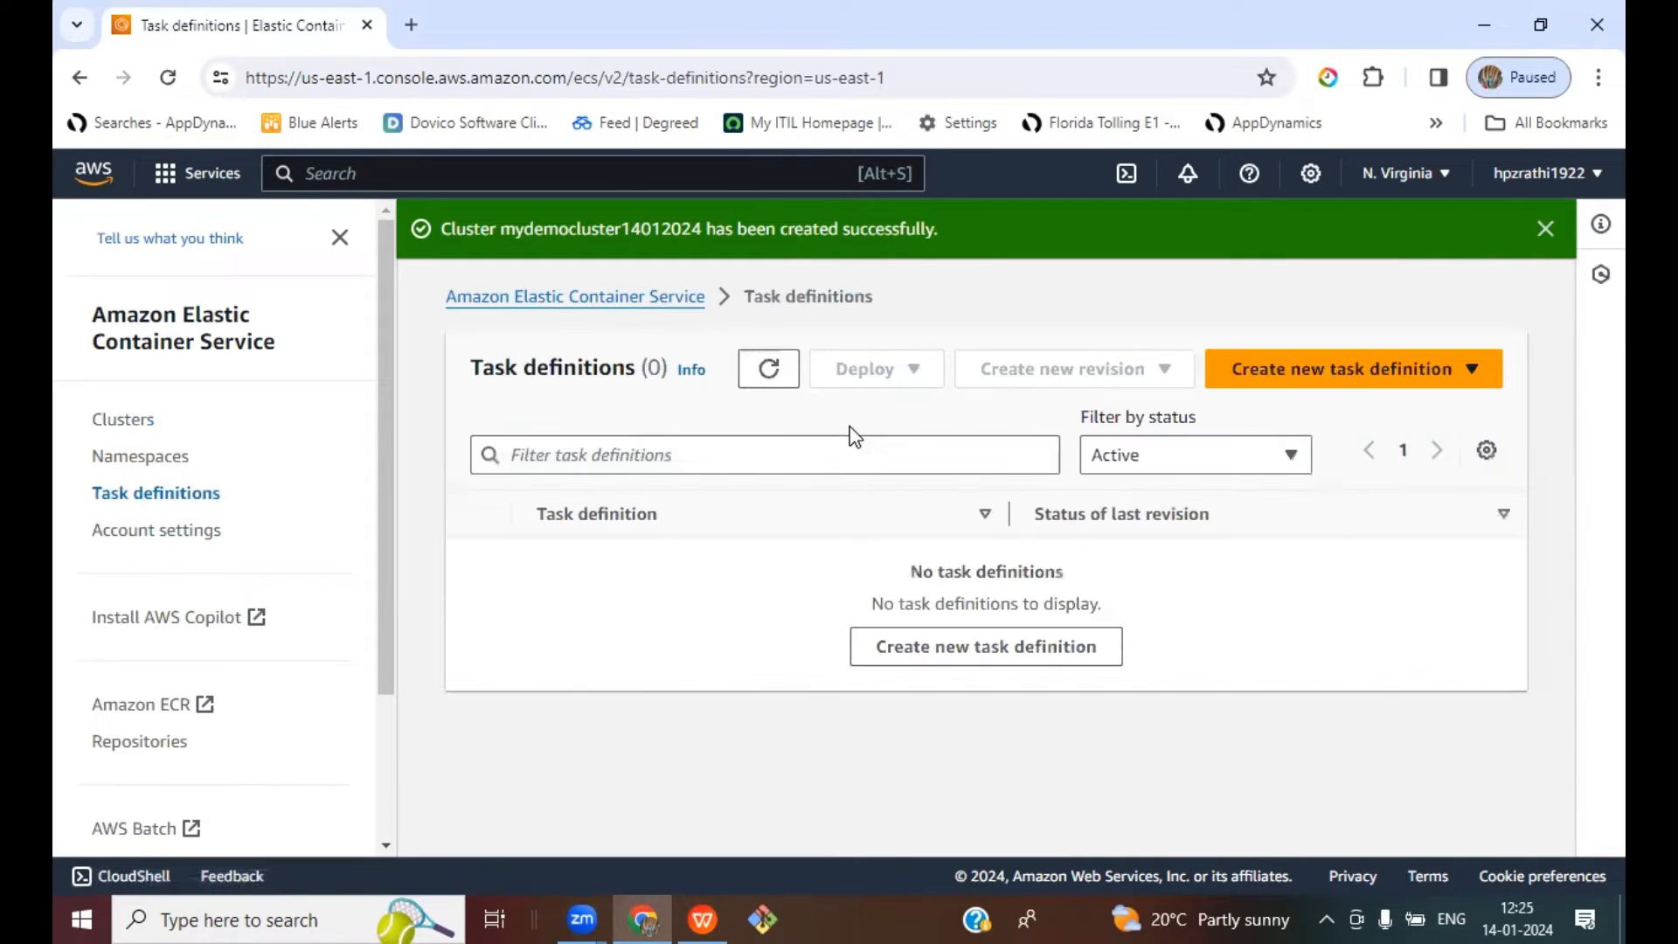
click(1281, 371)
click(1262, 411)
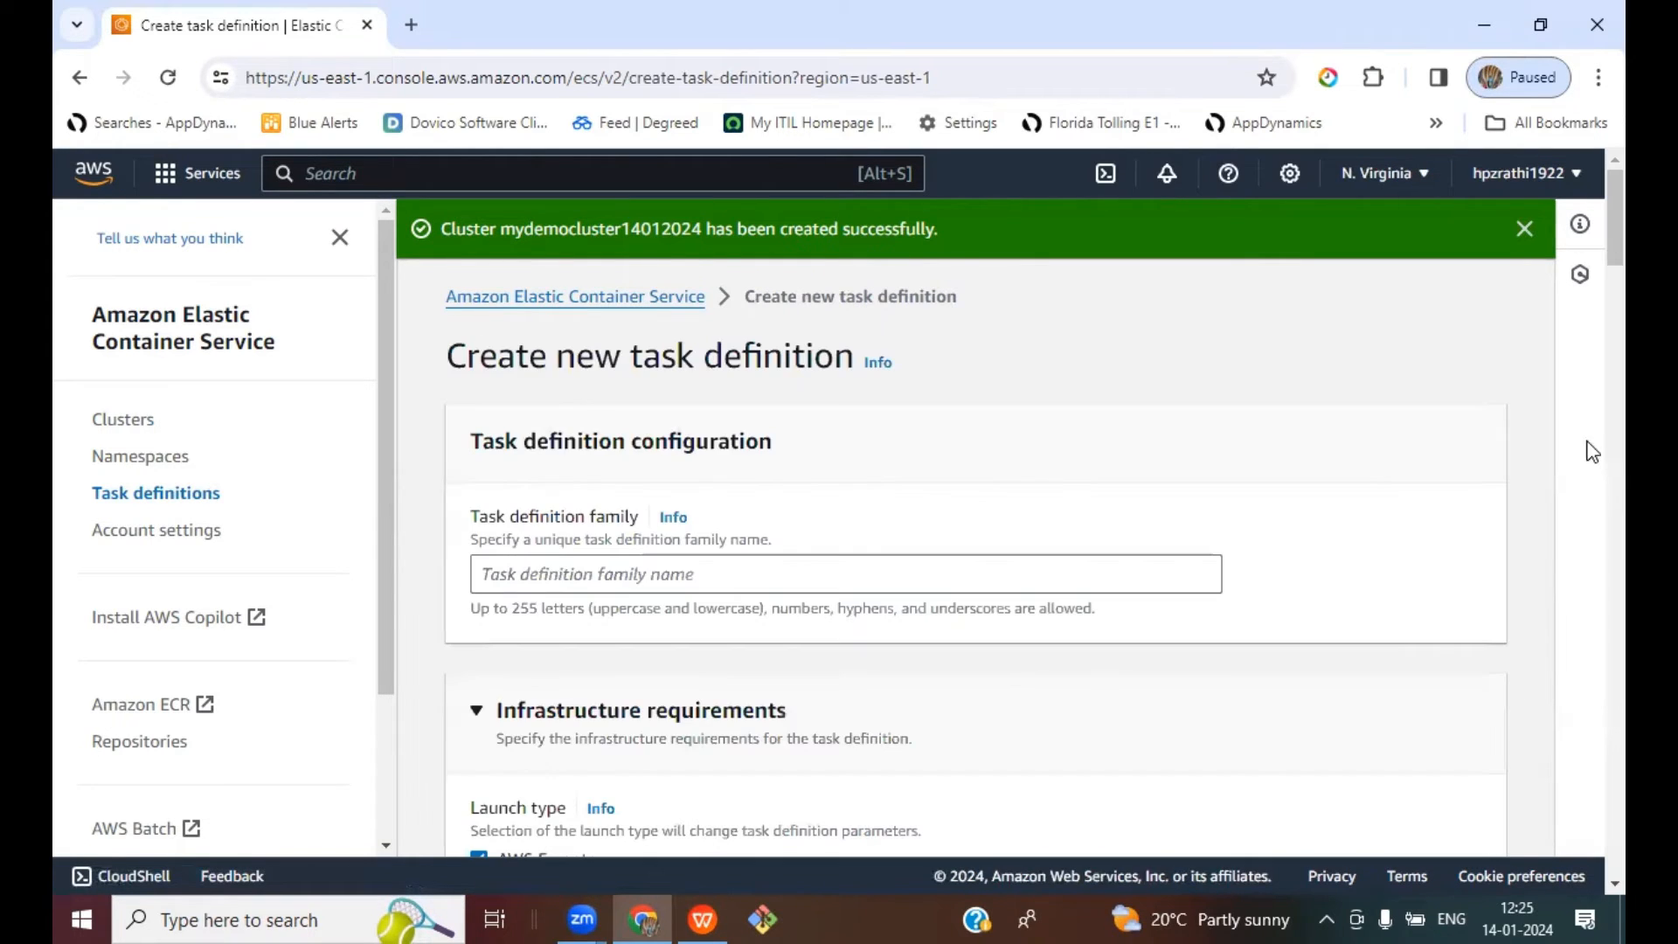
scroll(1355, 487, down, 2)
click(795, 452)
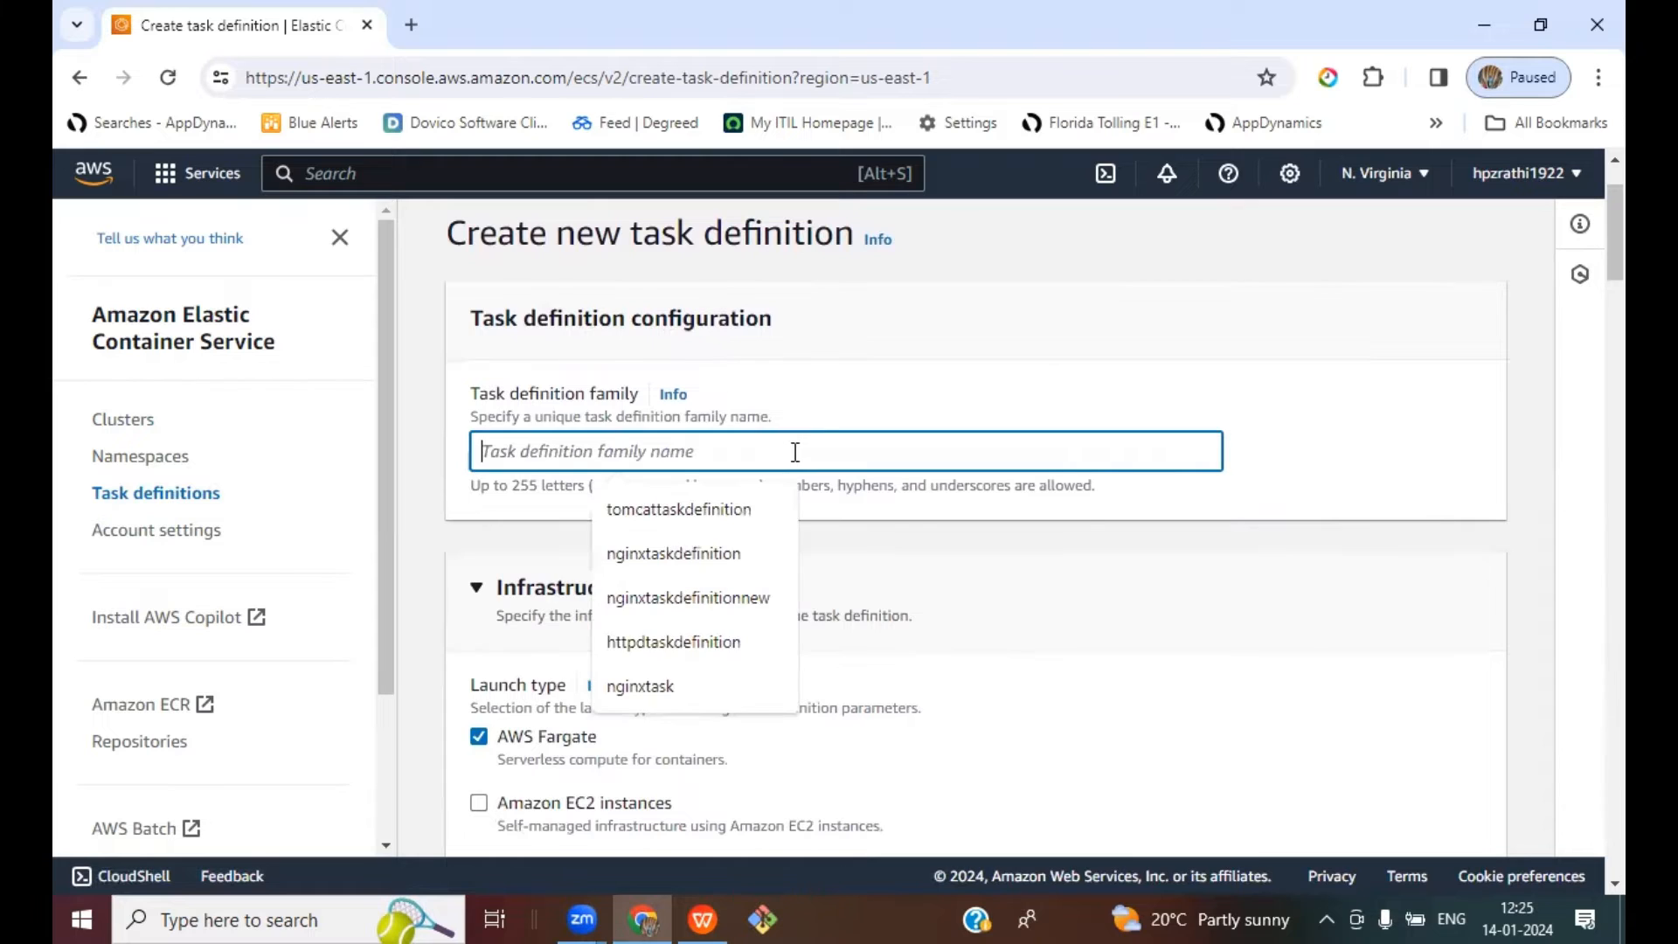
click(999, 378)
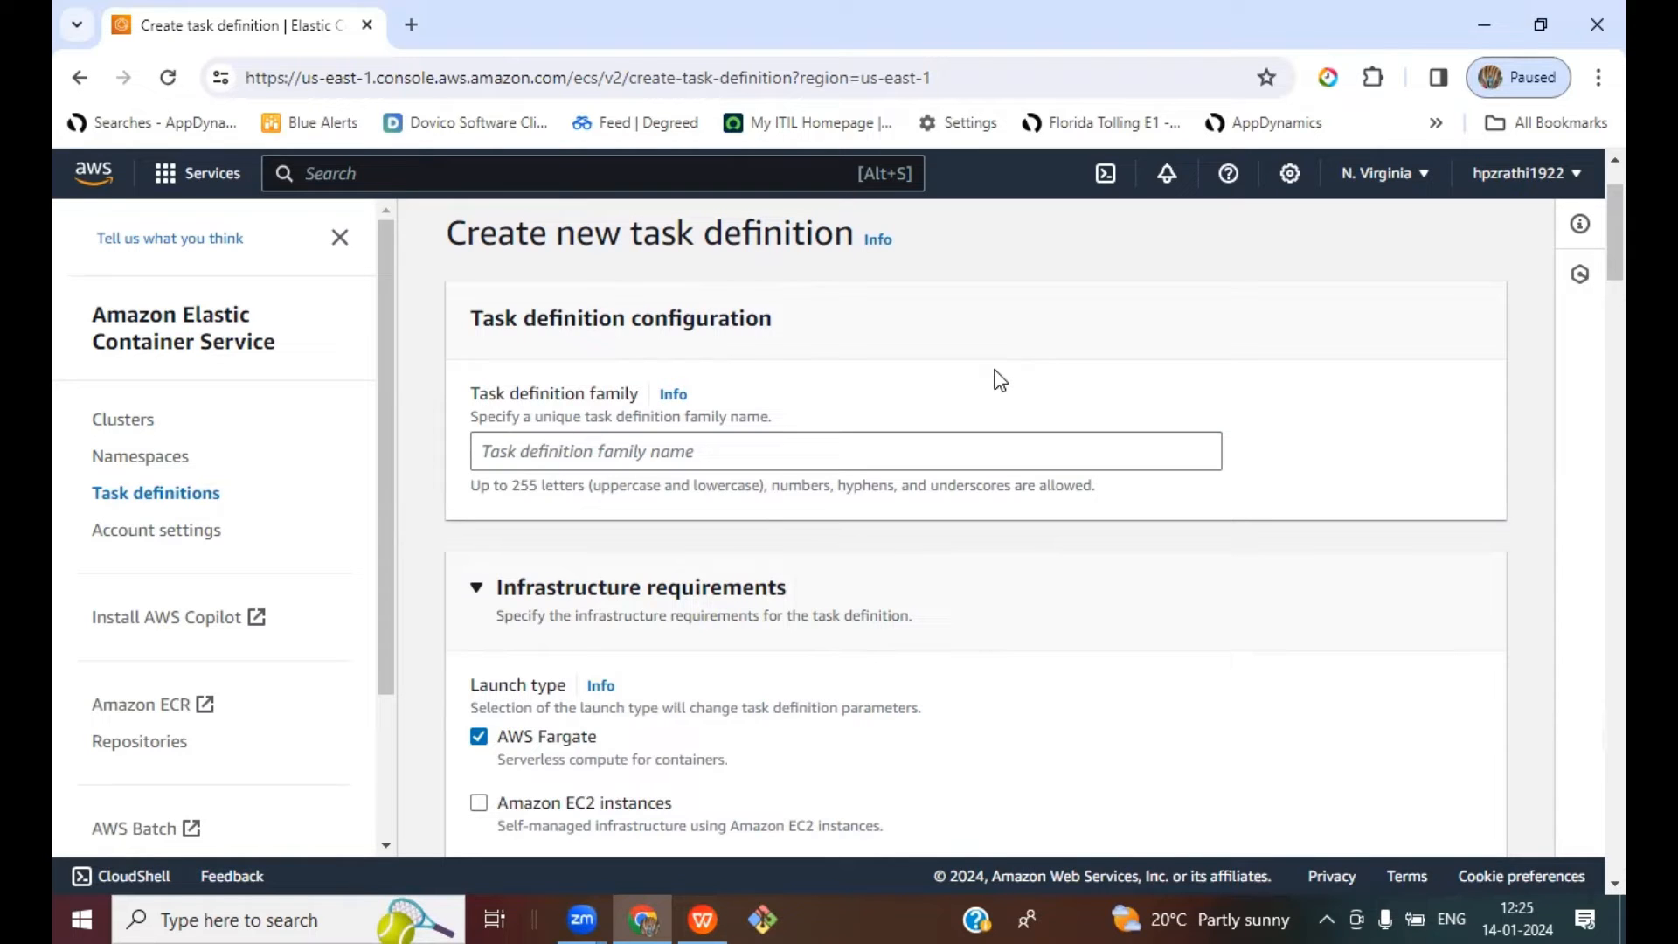
click(604, 452)
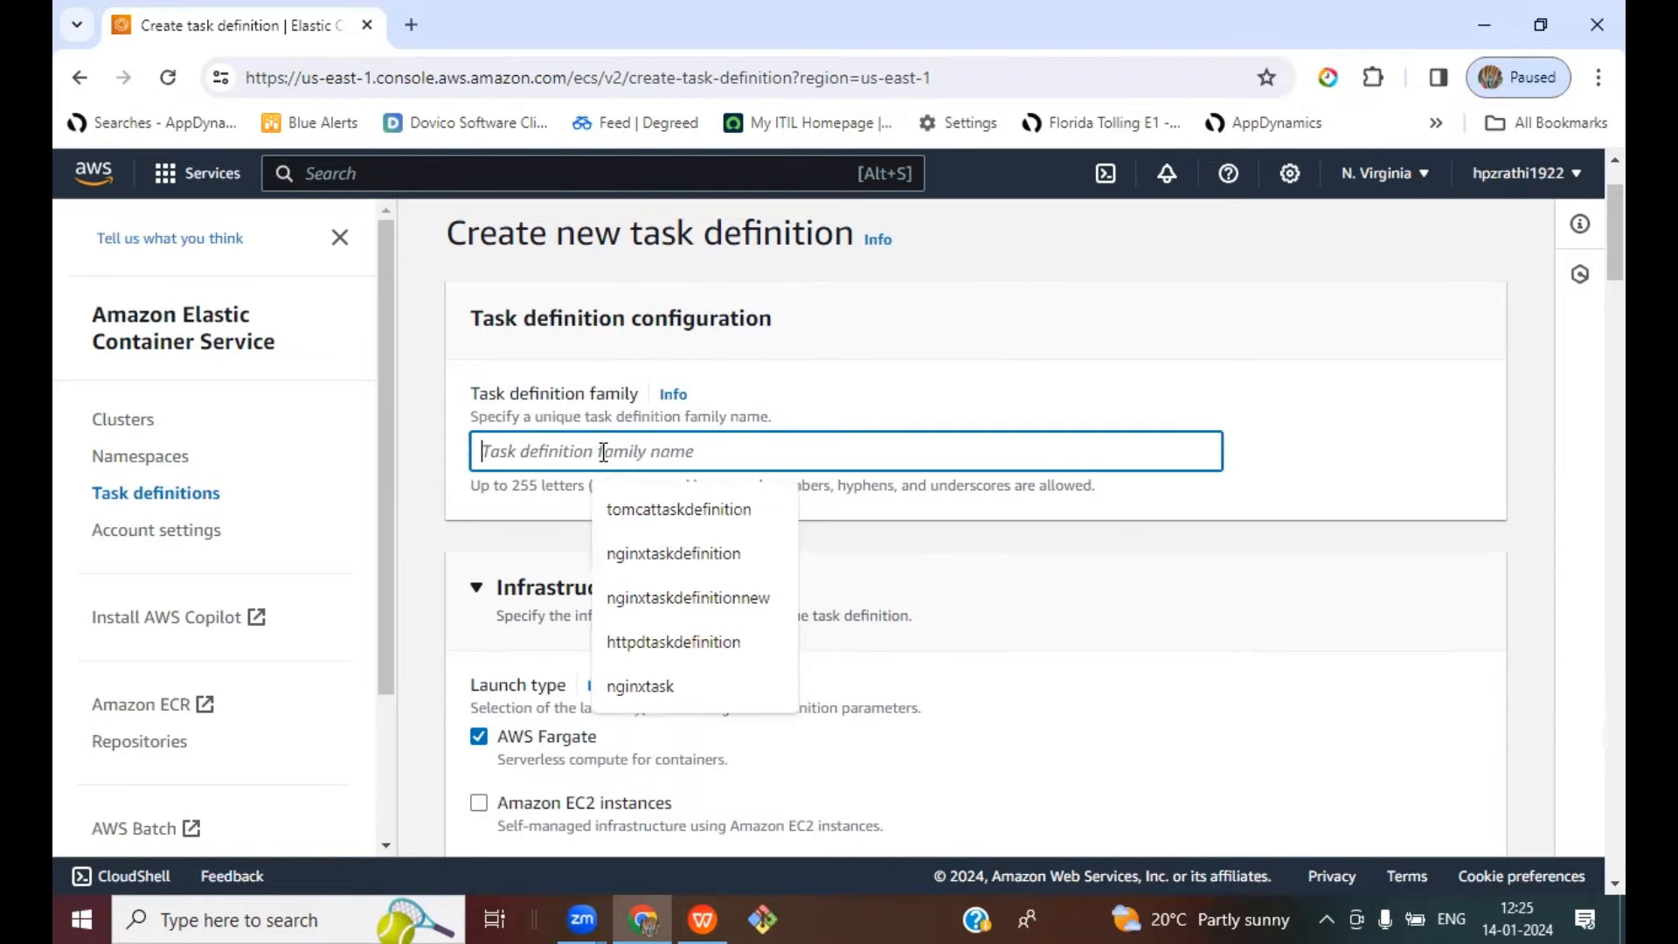
click(651, 557)
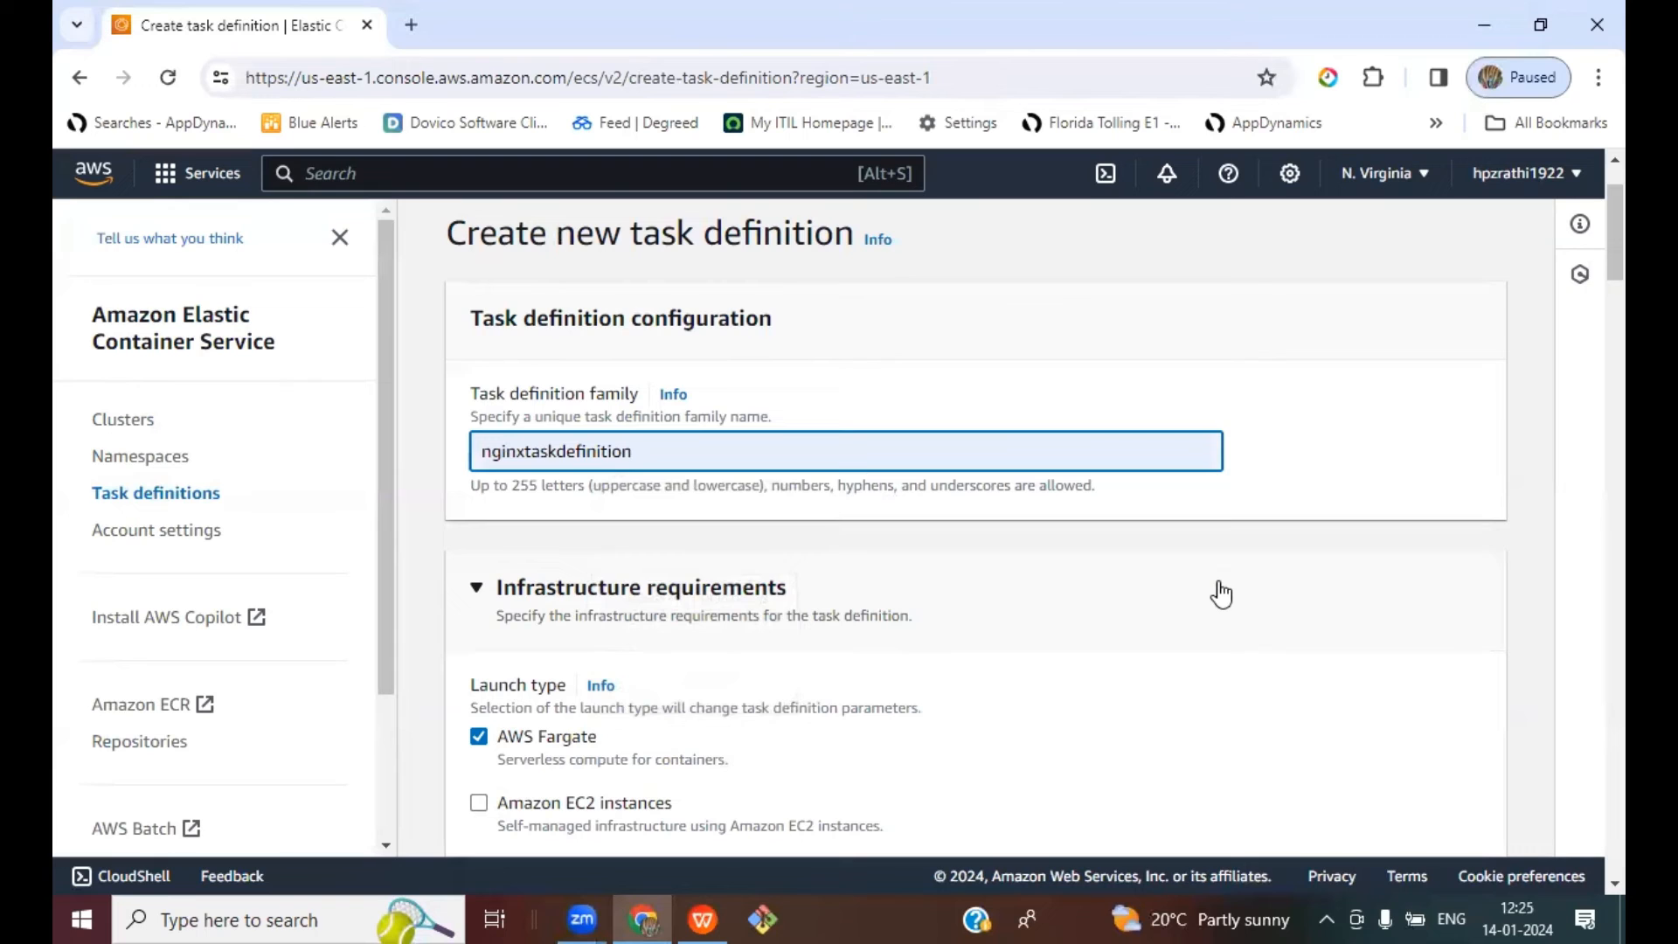
Step: Review the infrastructure requirements and underline the CPU and memory task size settings with the annotation pen
scroll(1226, 594, down, 3)
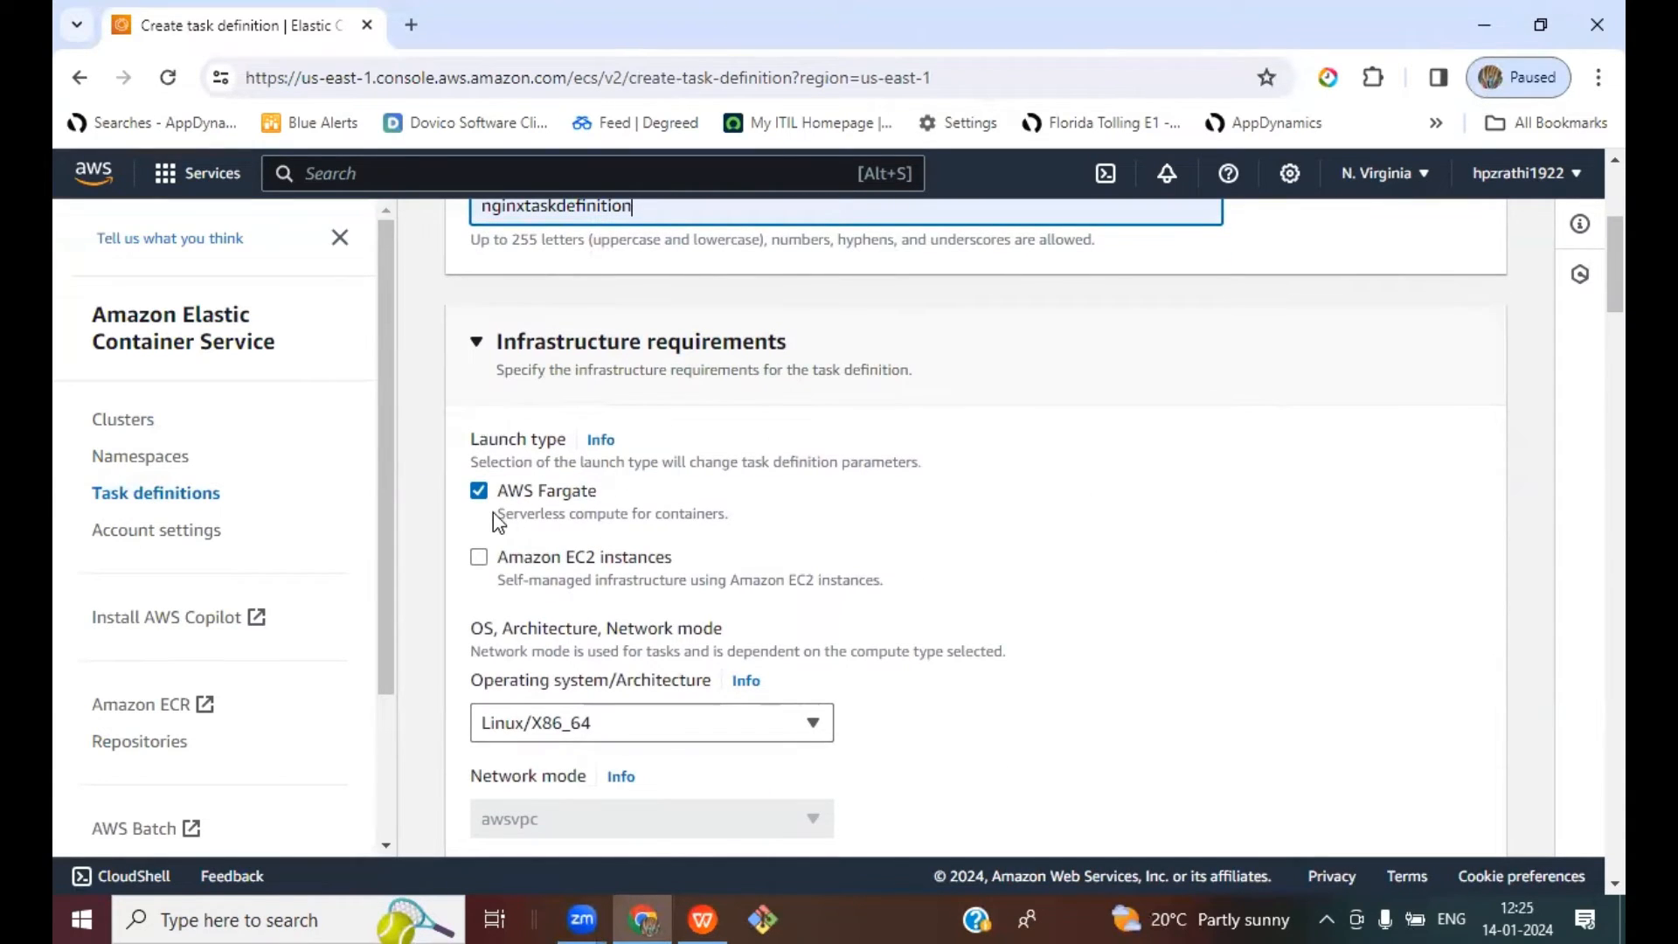
scroll(1040, 584, down, 1)
scroll(1042, 584, down, 3)
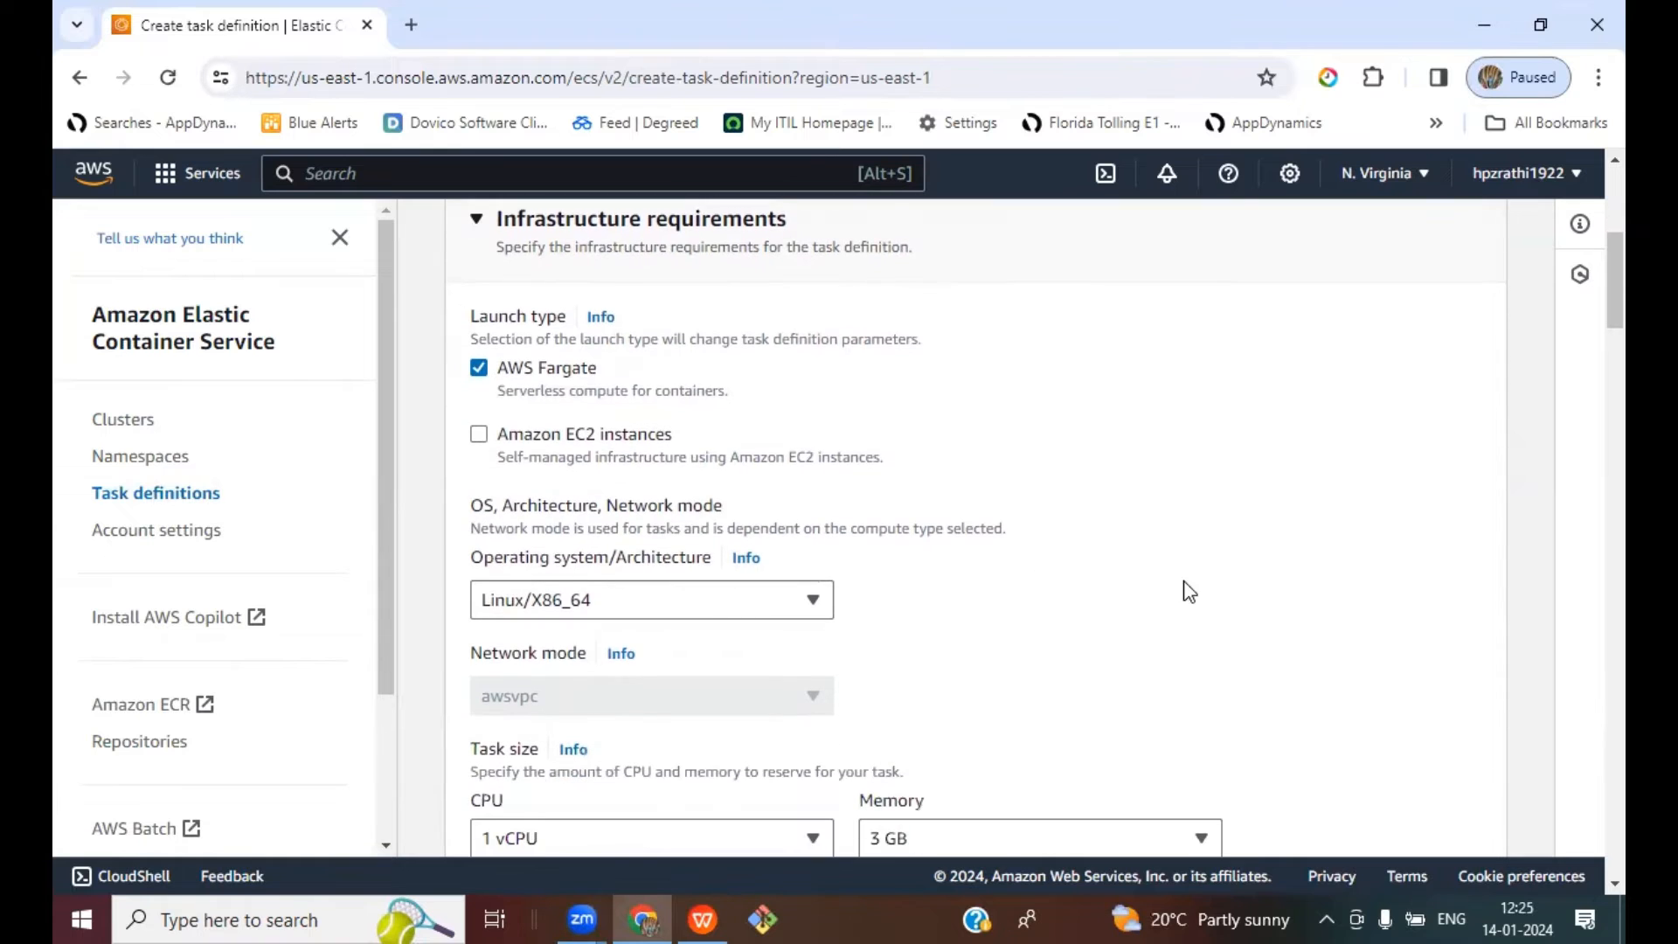
scroll(1186, 589, up, 1)
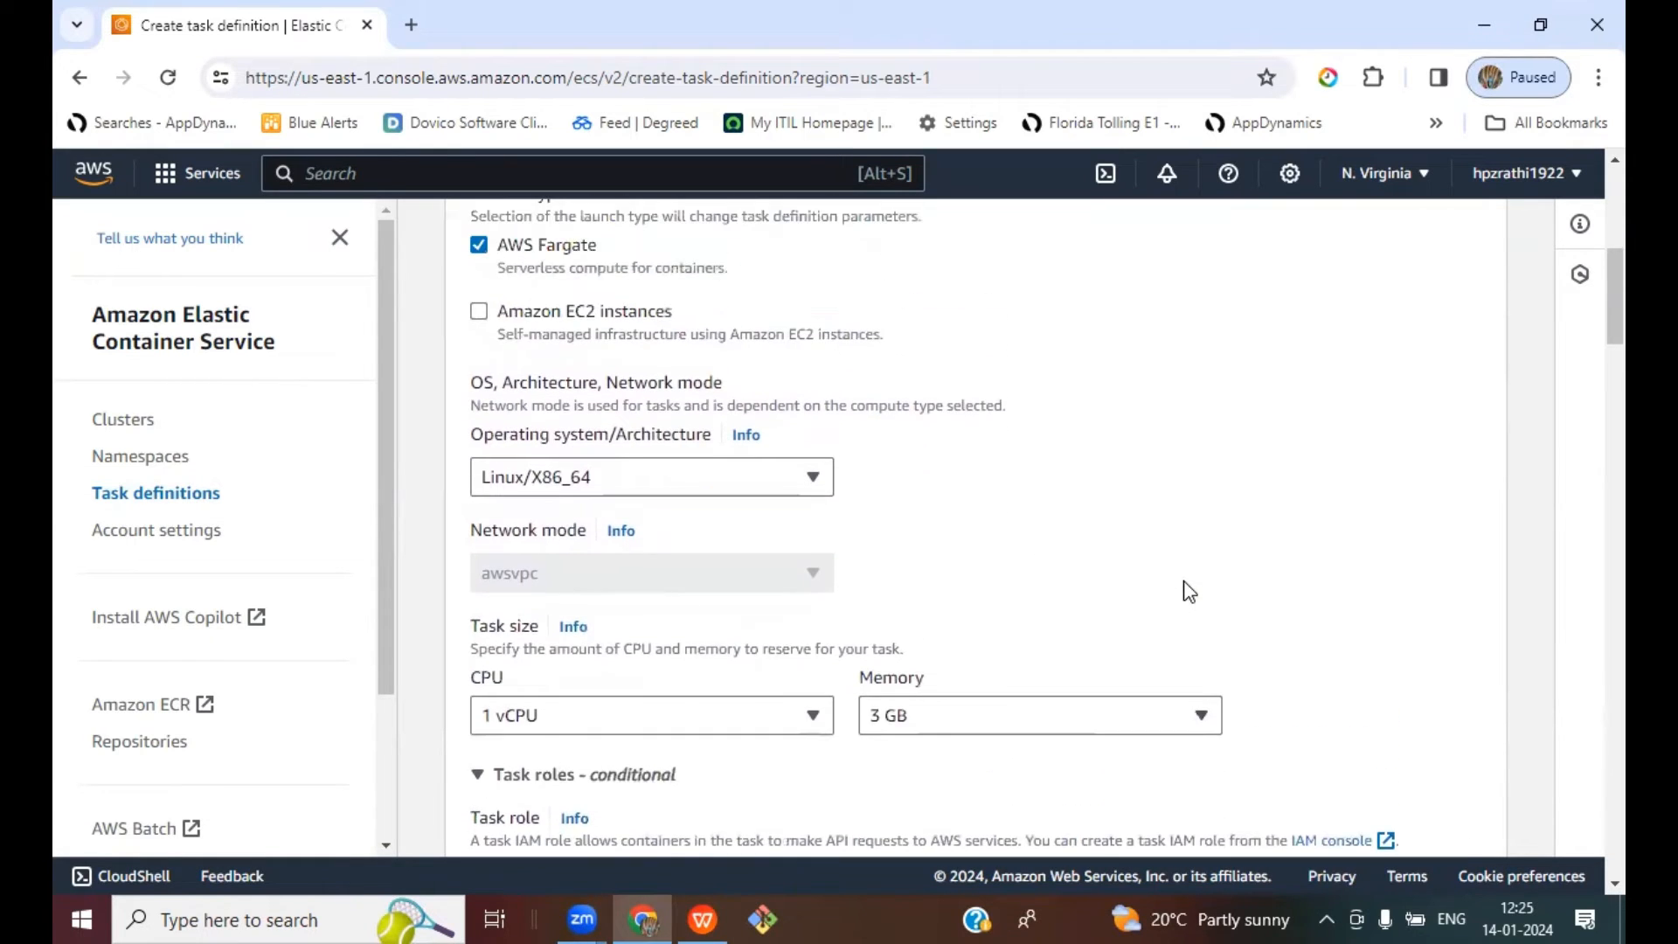
scroll(1183, 588, down, 1)
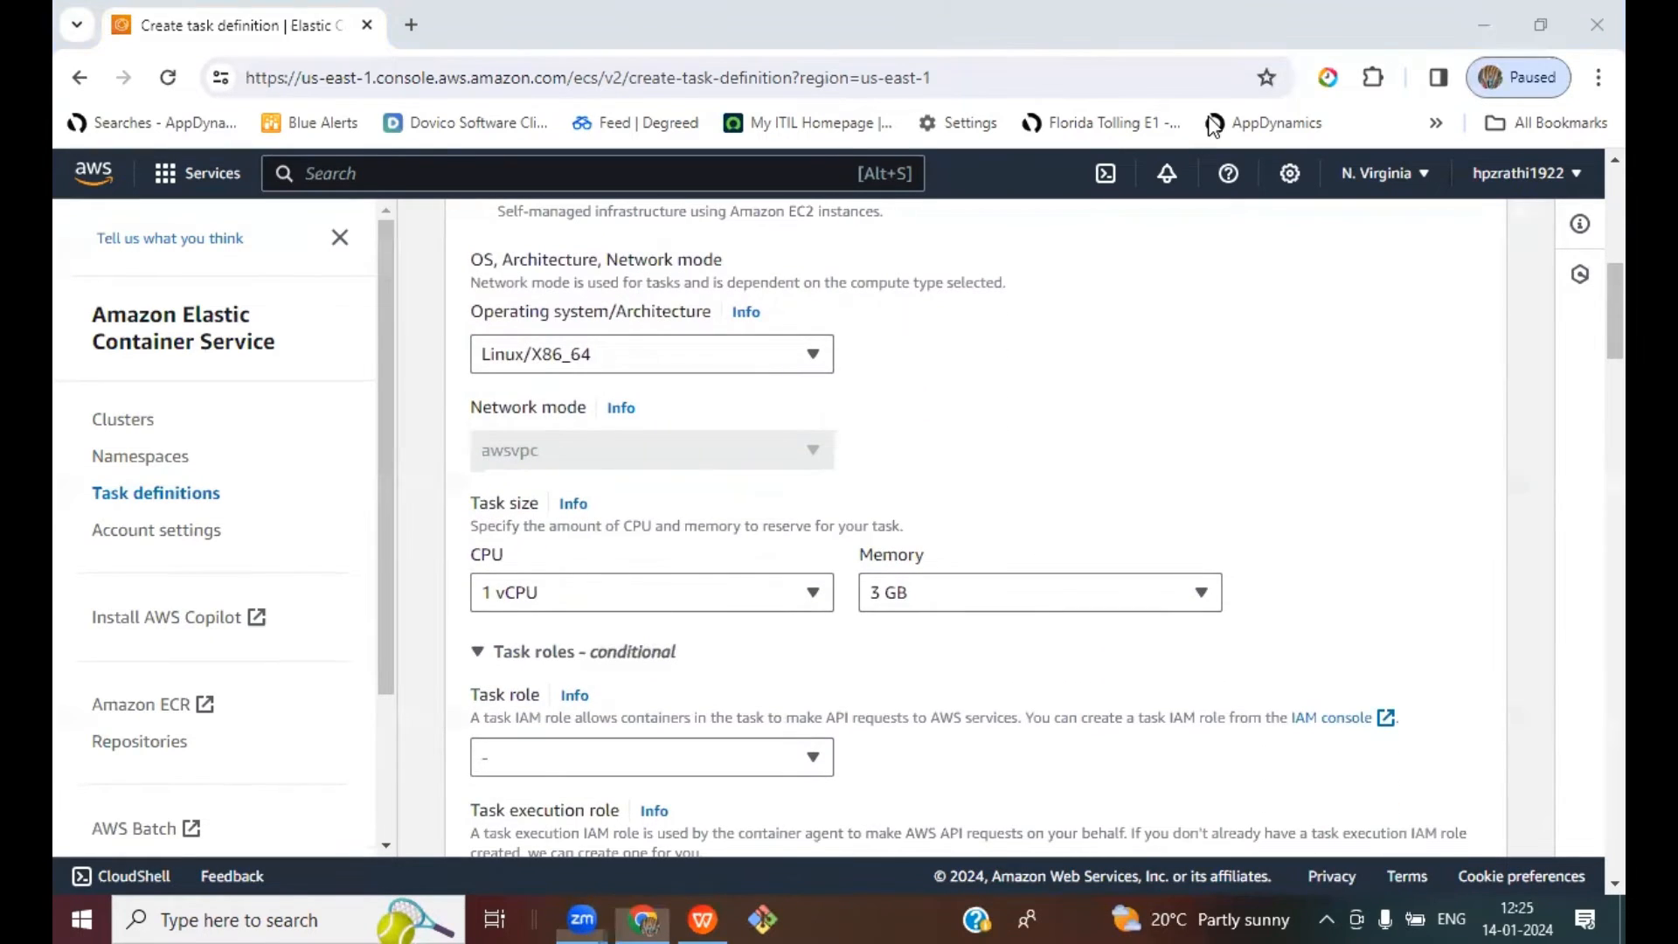
drag(468, 564, 519, 560)
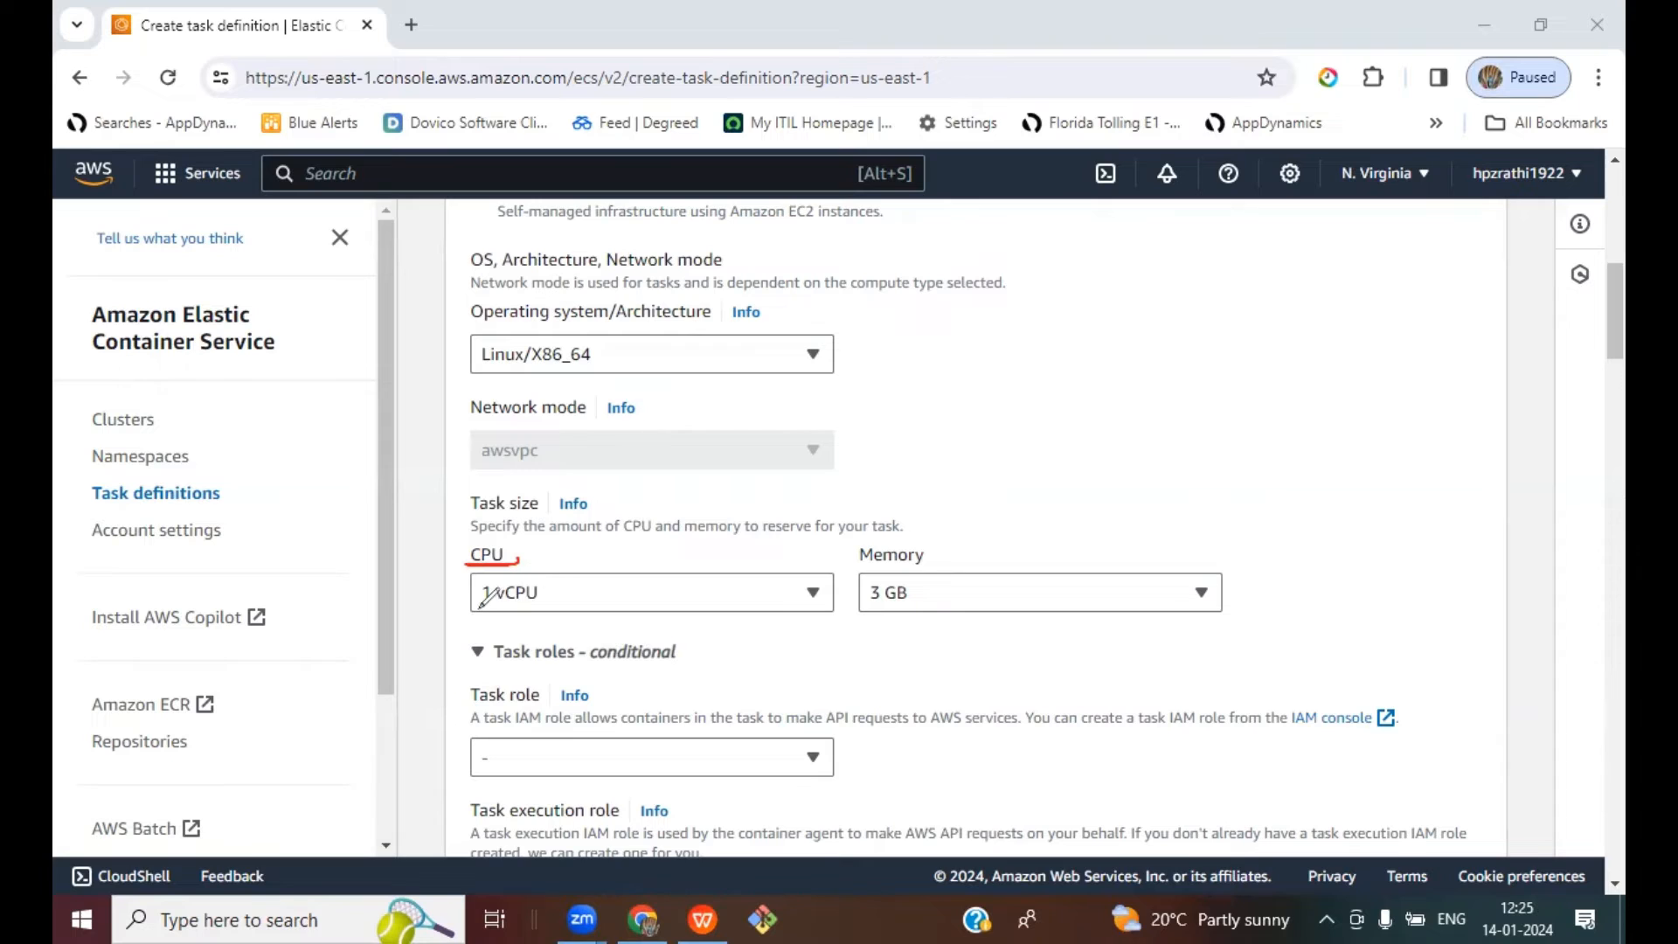
drag(480, 606, 540, 607)
drag(859, 610, 949, 608)
click(888, 110)
Step: Check the available choices for the task role and leave it unassigned
scroll(1154, 401, down, 1)
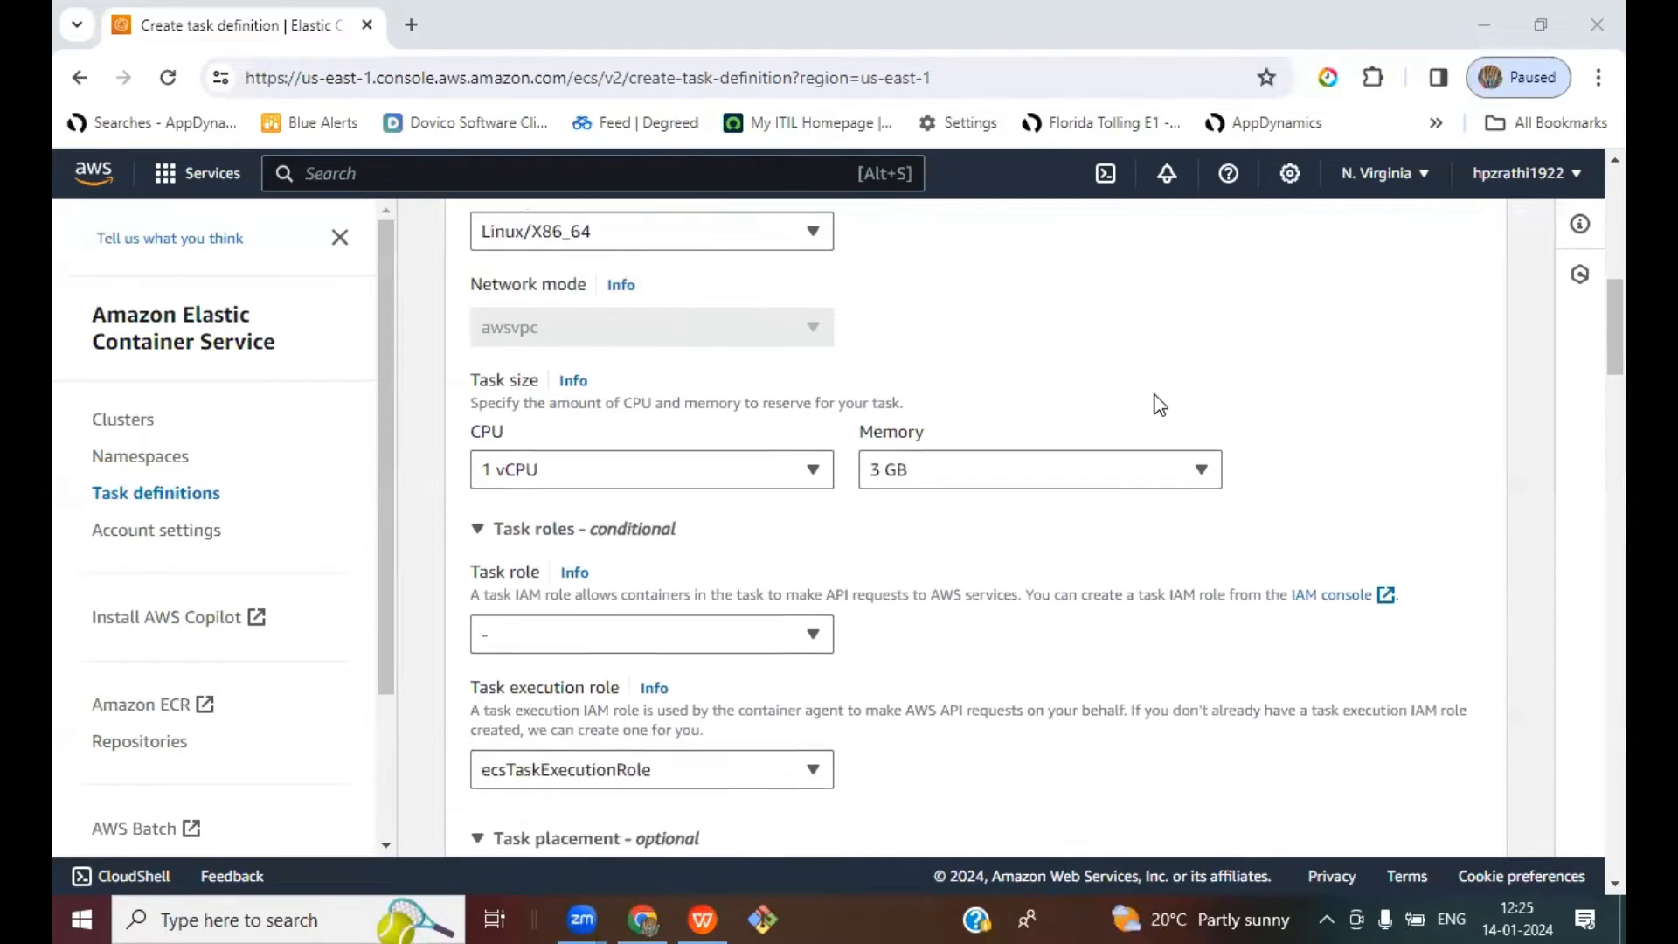
scroll(1224, 425, down, 1)
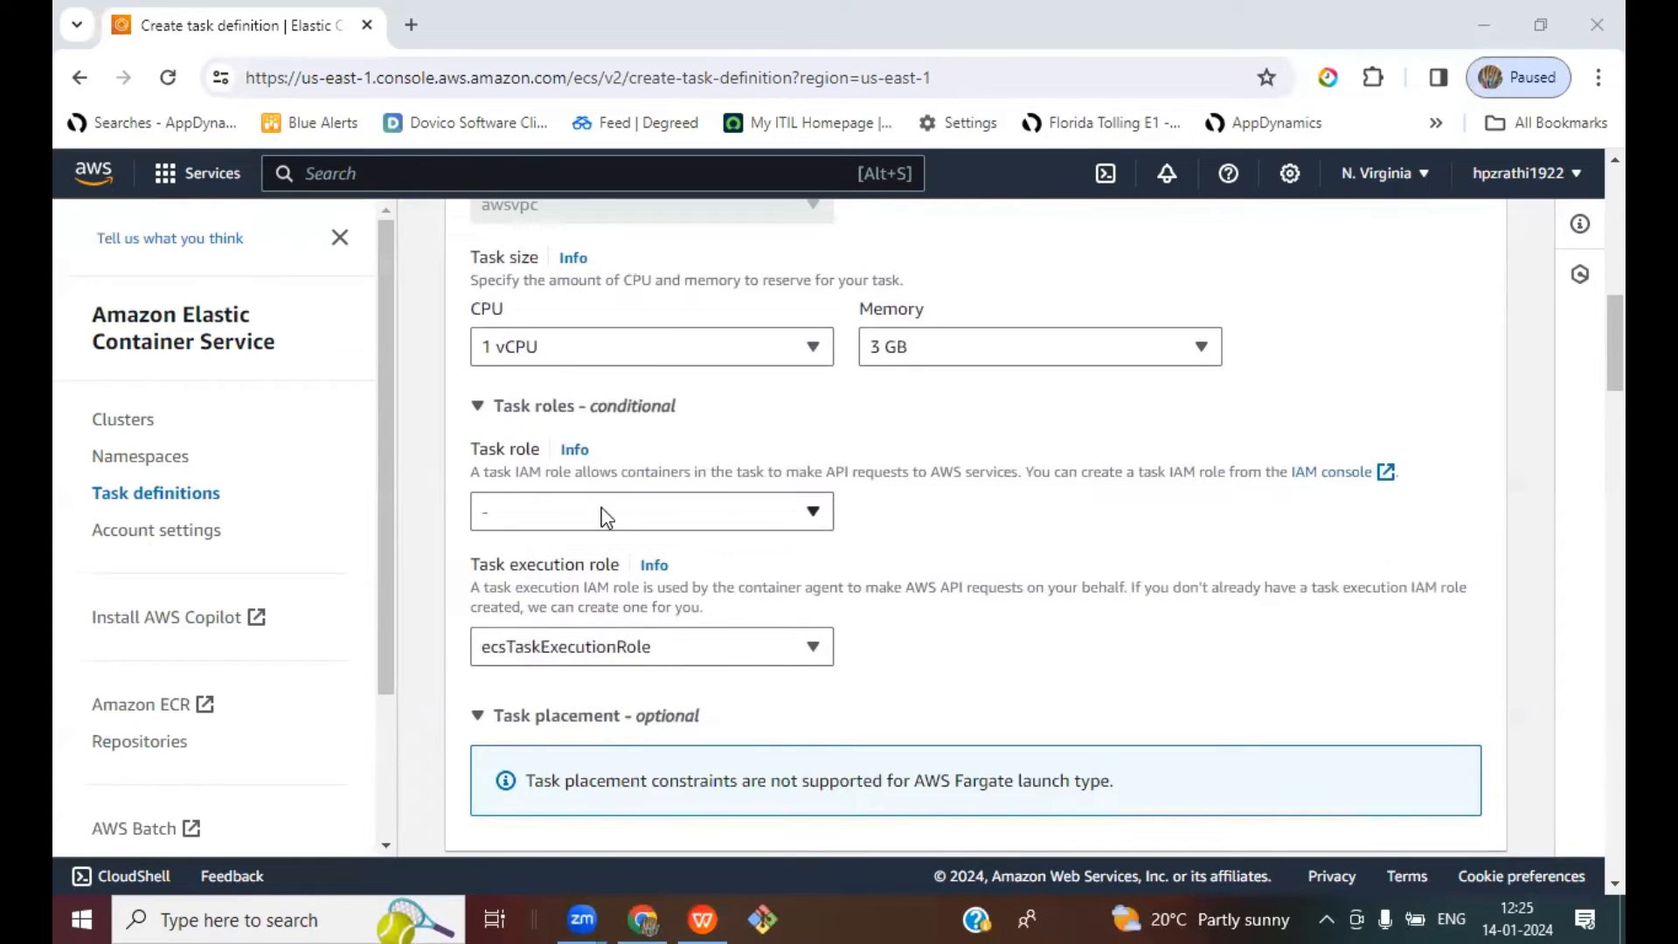
click(784, 515)
click(1001, 525)
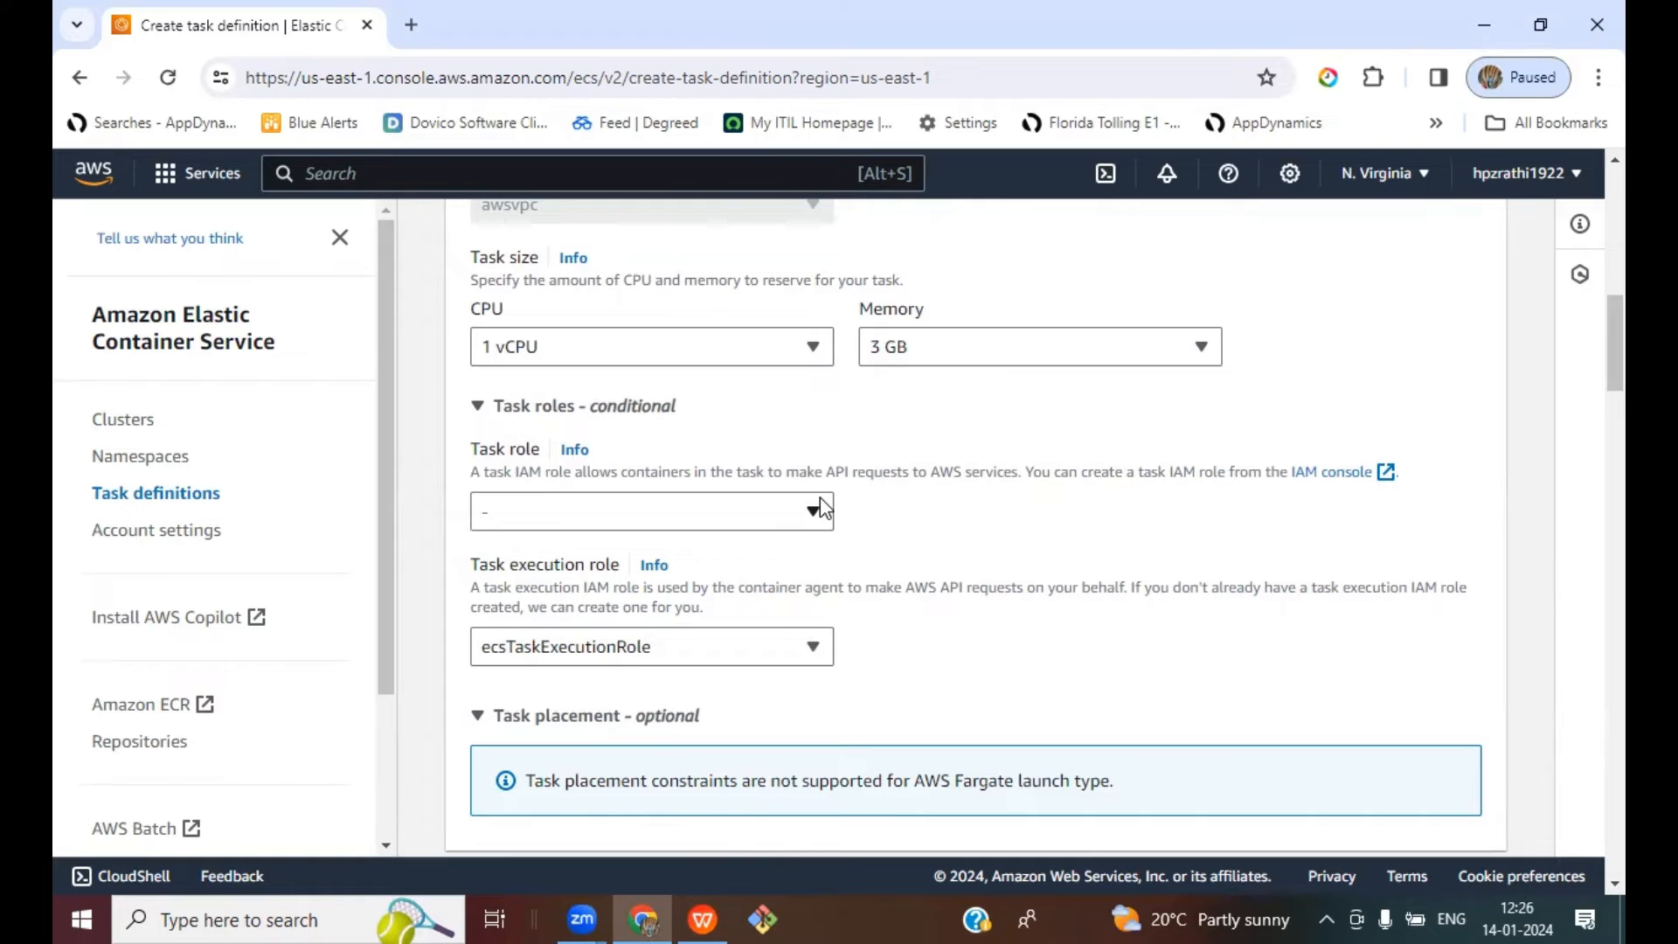
scroll(1015, 542, down, 2)
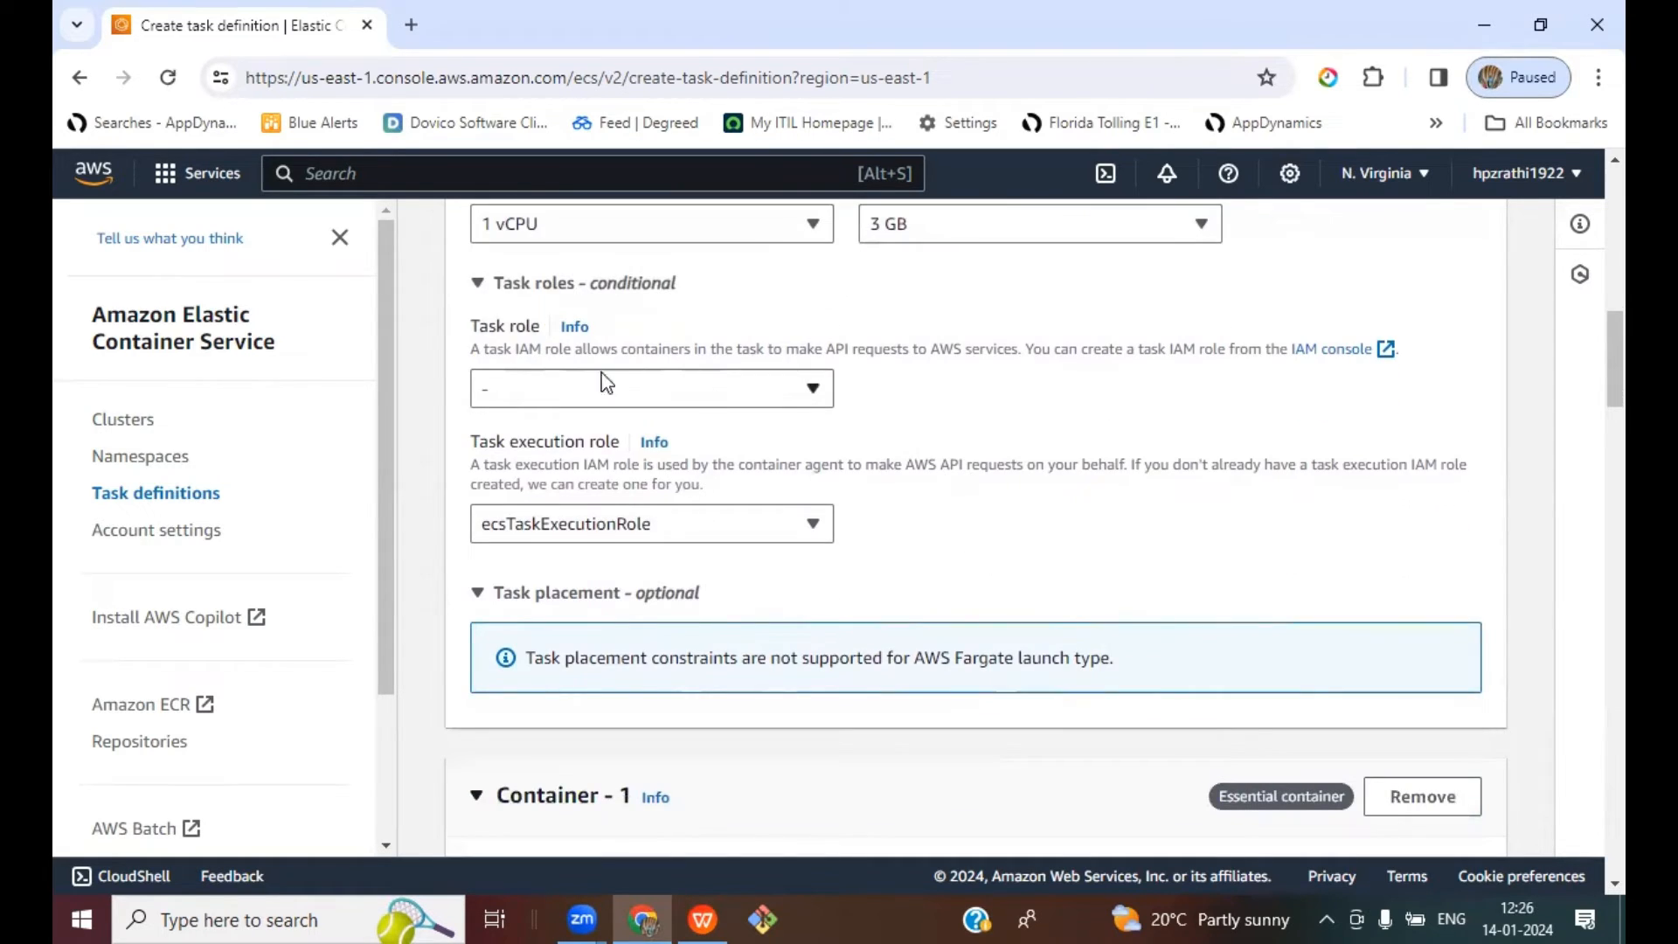
Step: Look over the Container - 1 section and underline its heading with the annotation pen
scroll(1068, 423, down, 4)
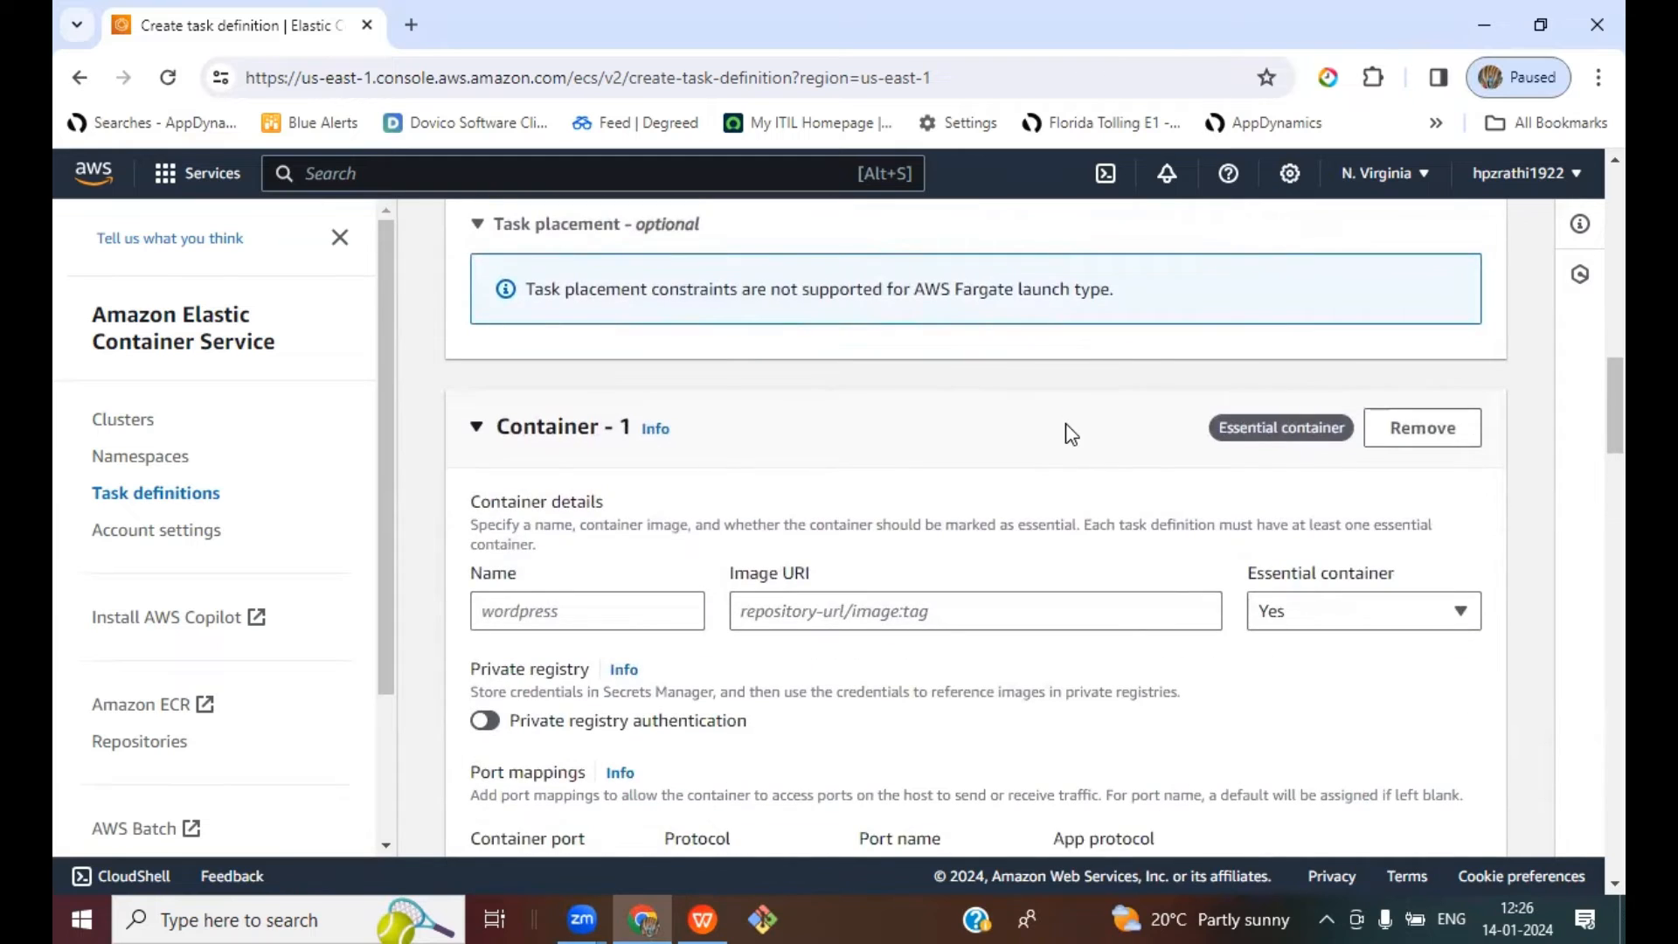
scroll(1072, 434, down, 3)
scroll(1049, 449, up, 1)
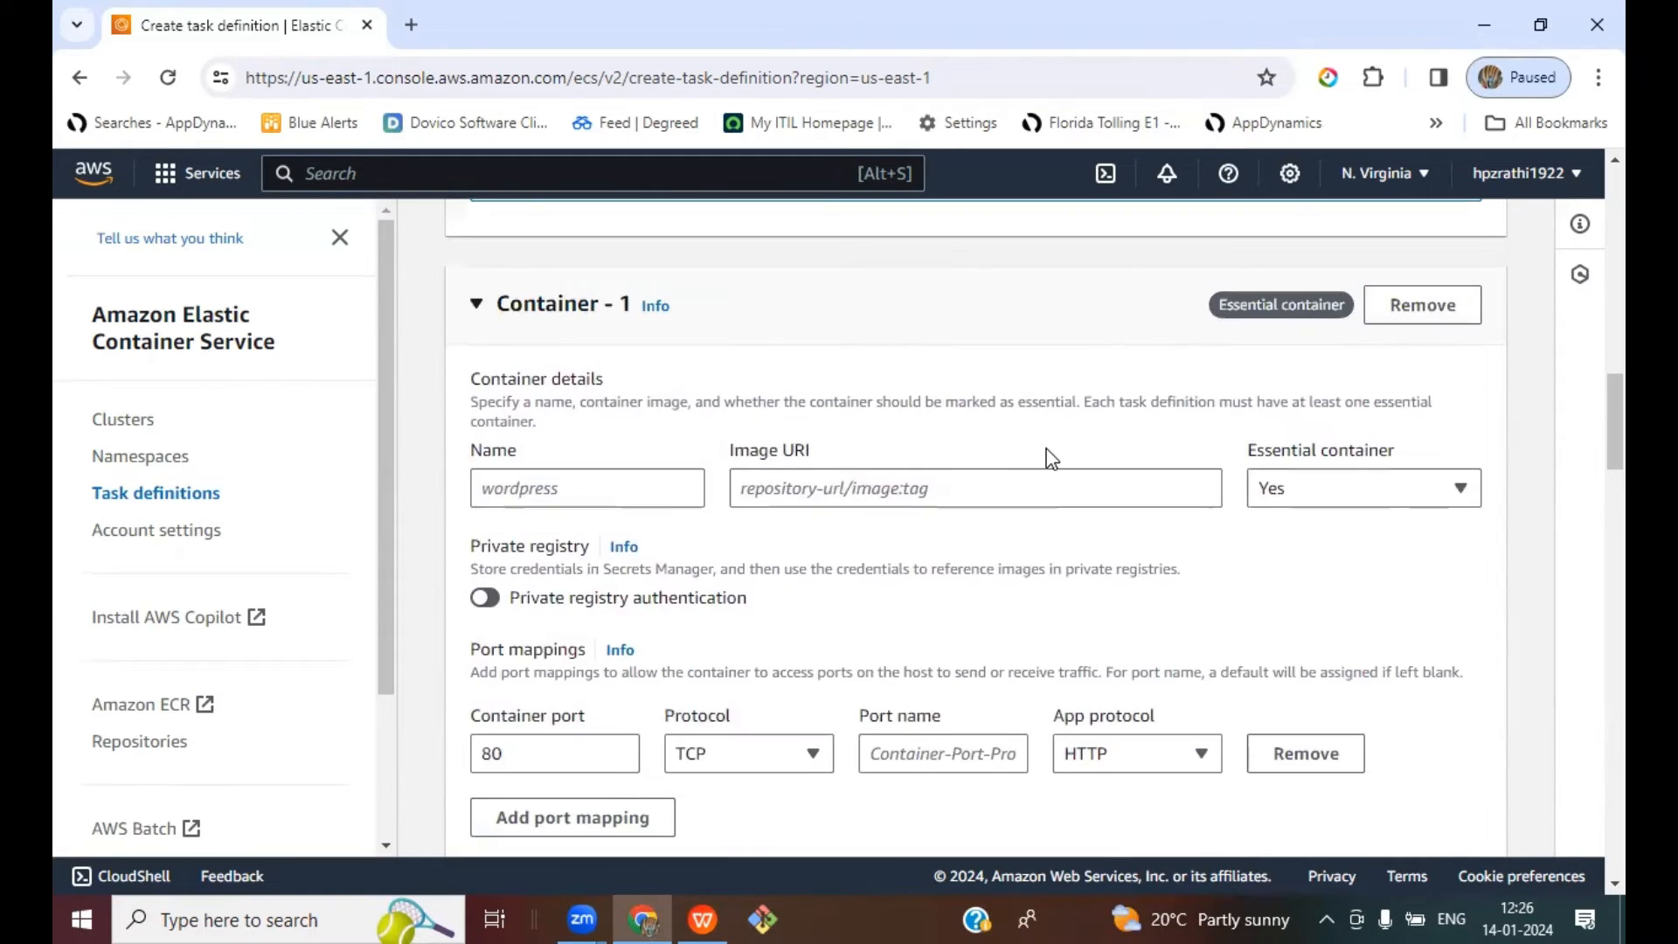
click(1229, 103)
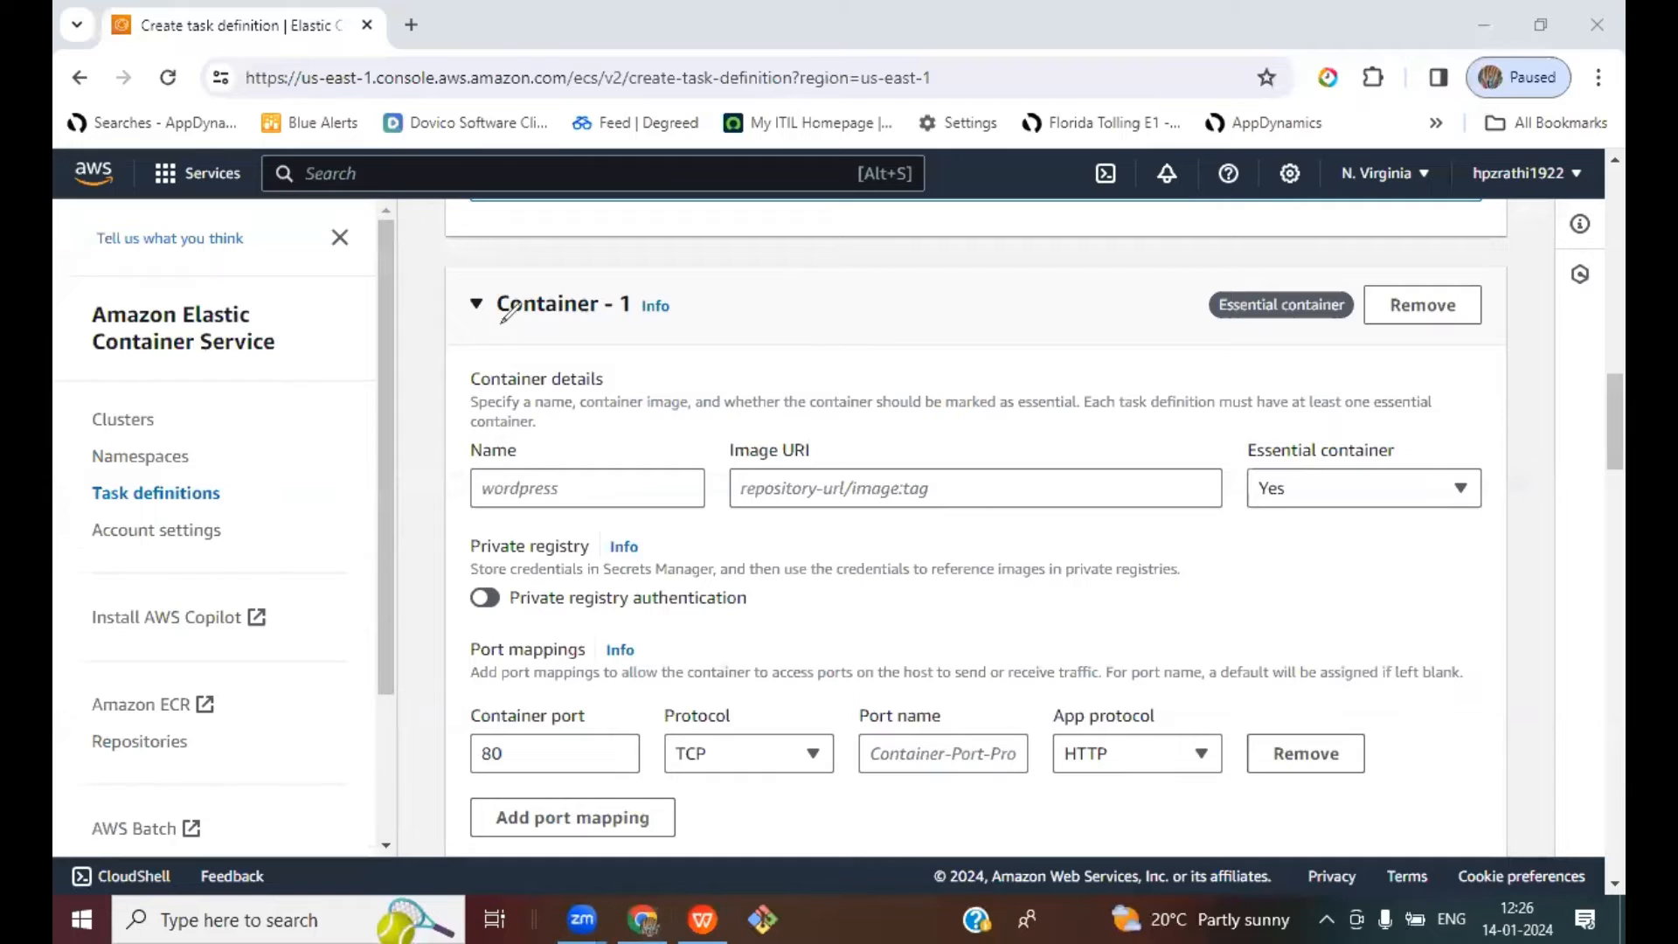
drag(489, 323, 672, 321)
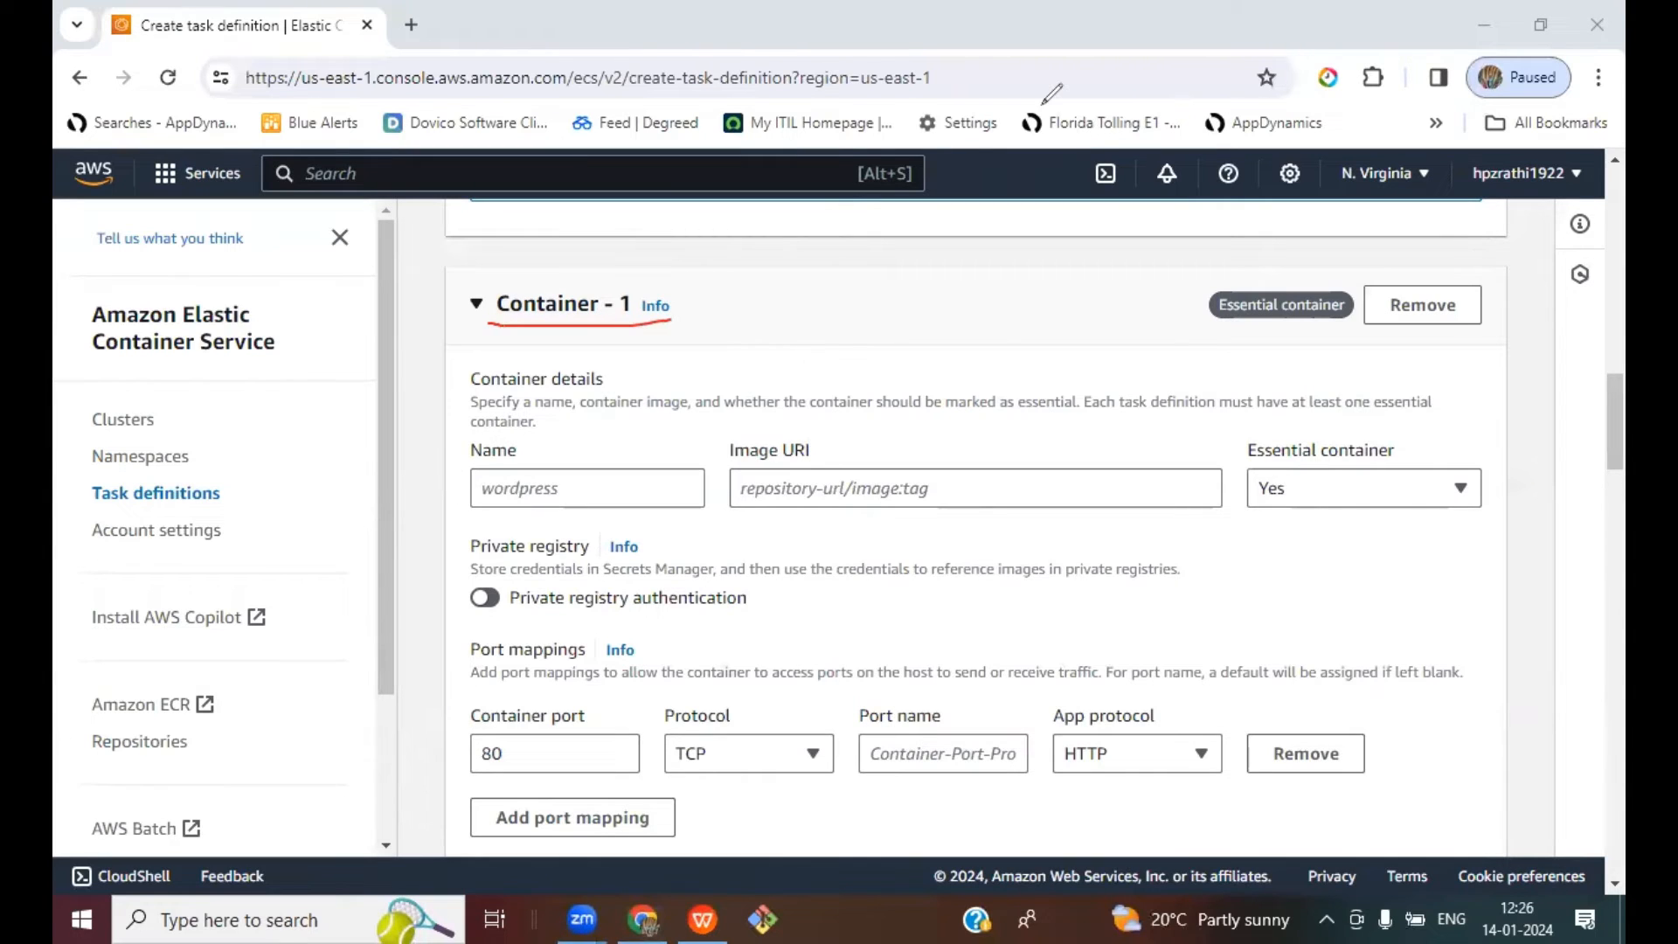
Step: Name the first container nginx and set its image URI to nginx:latest
click(603, 486)
click(598, 547)
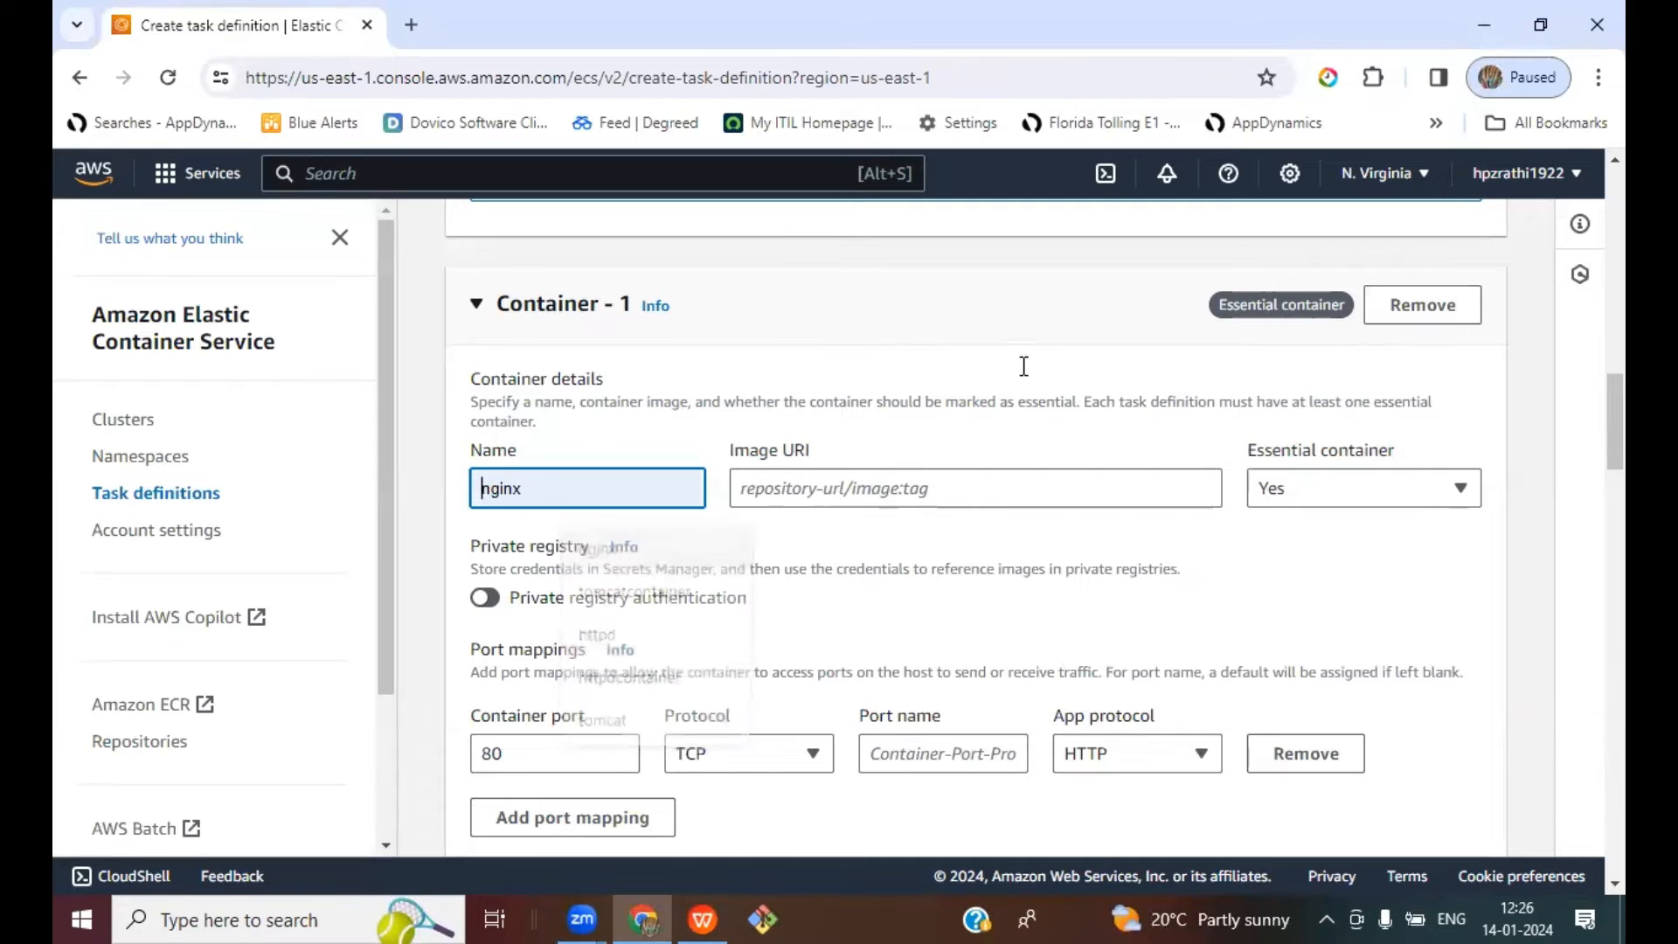
click(1012, 377)
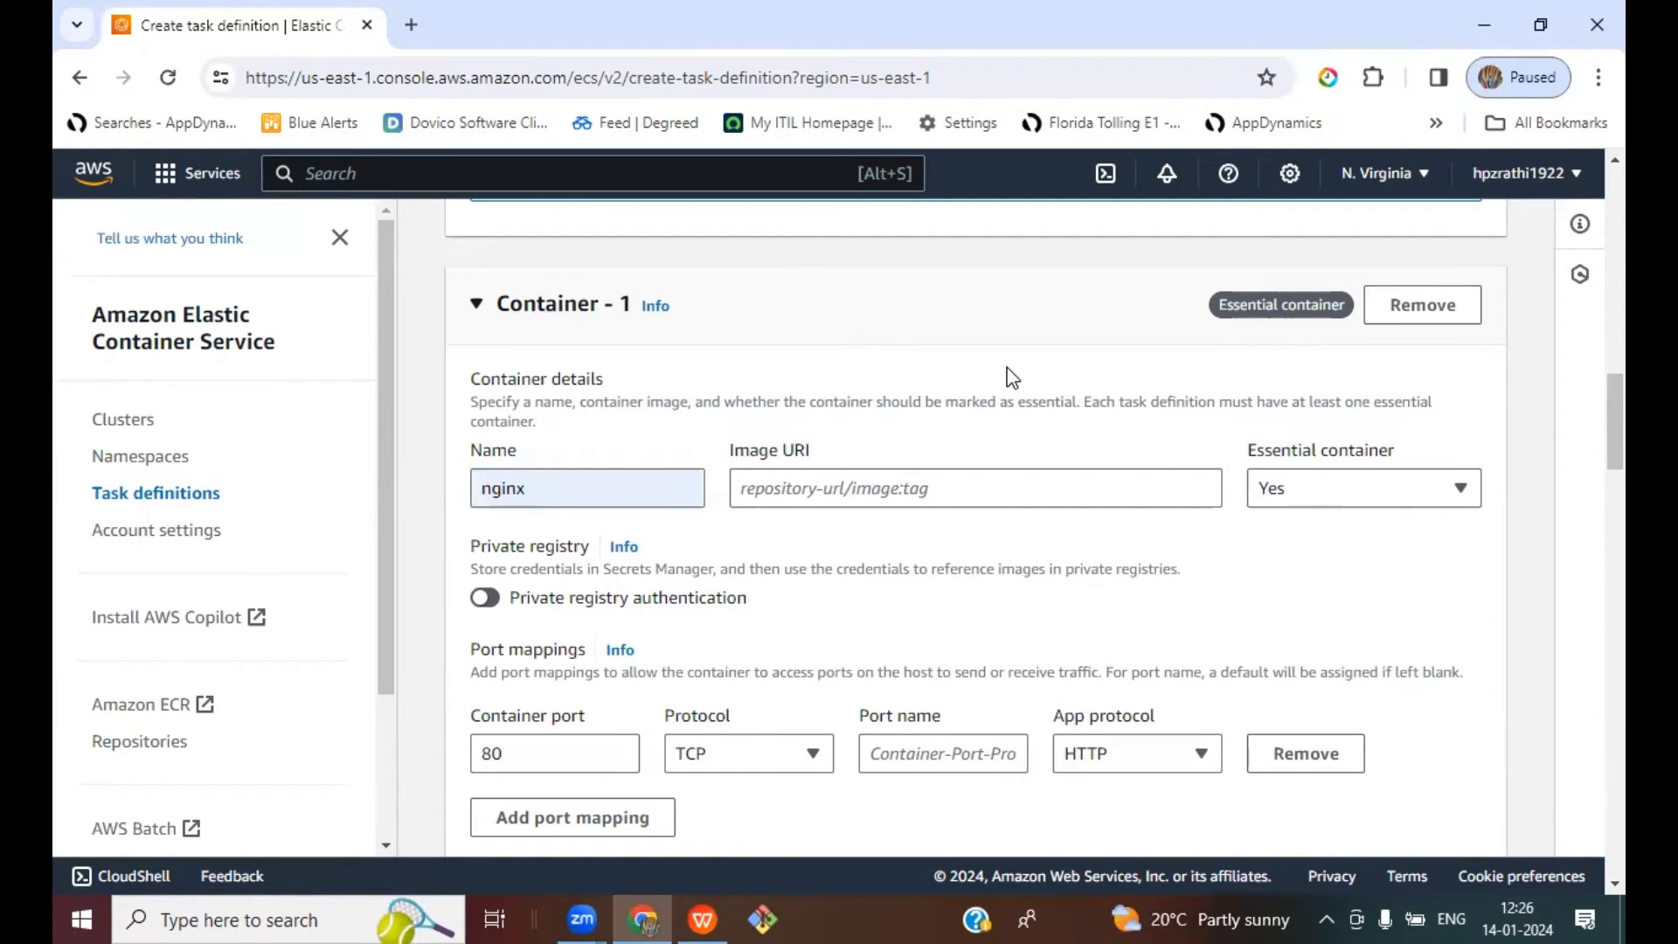
click(1201, 490)
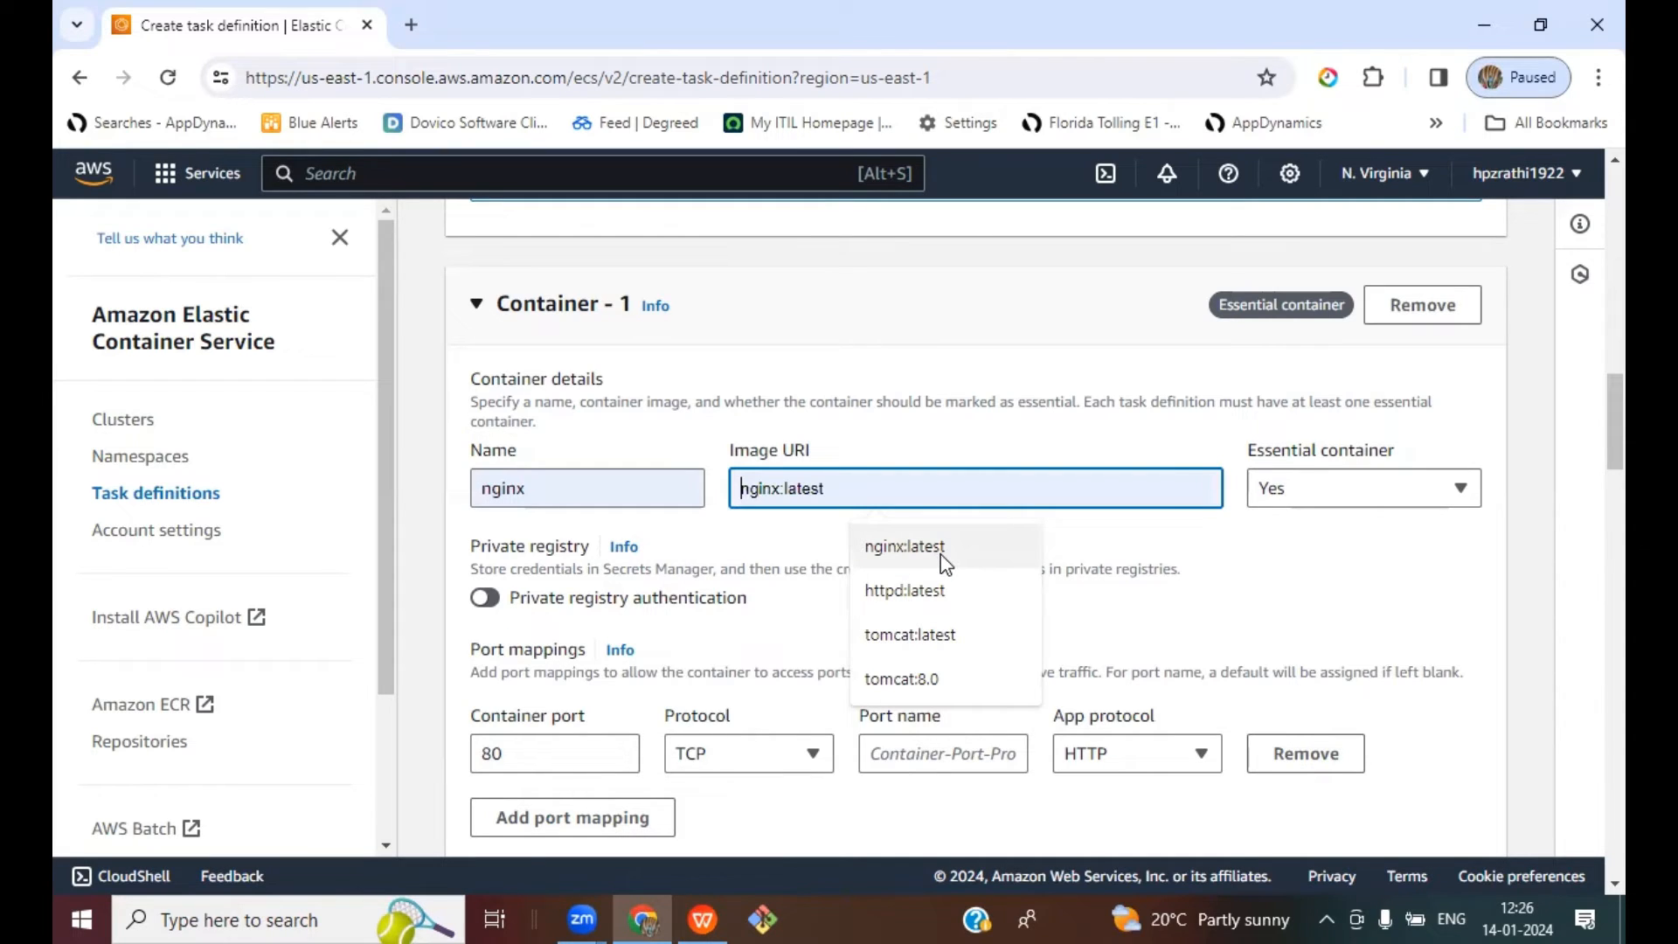
click(906, 547)
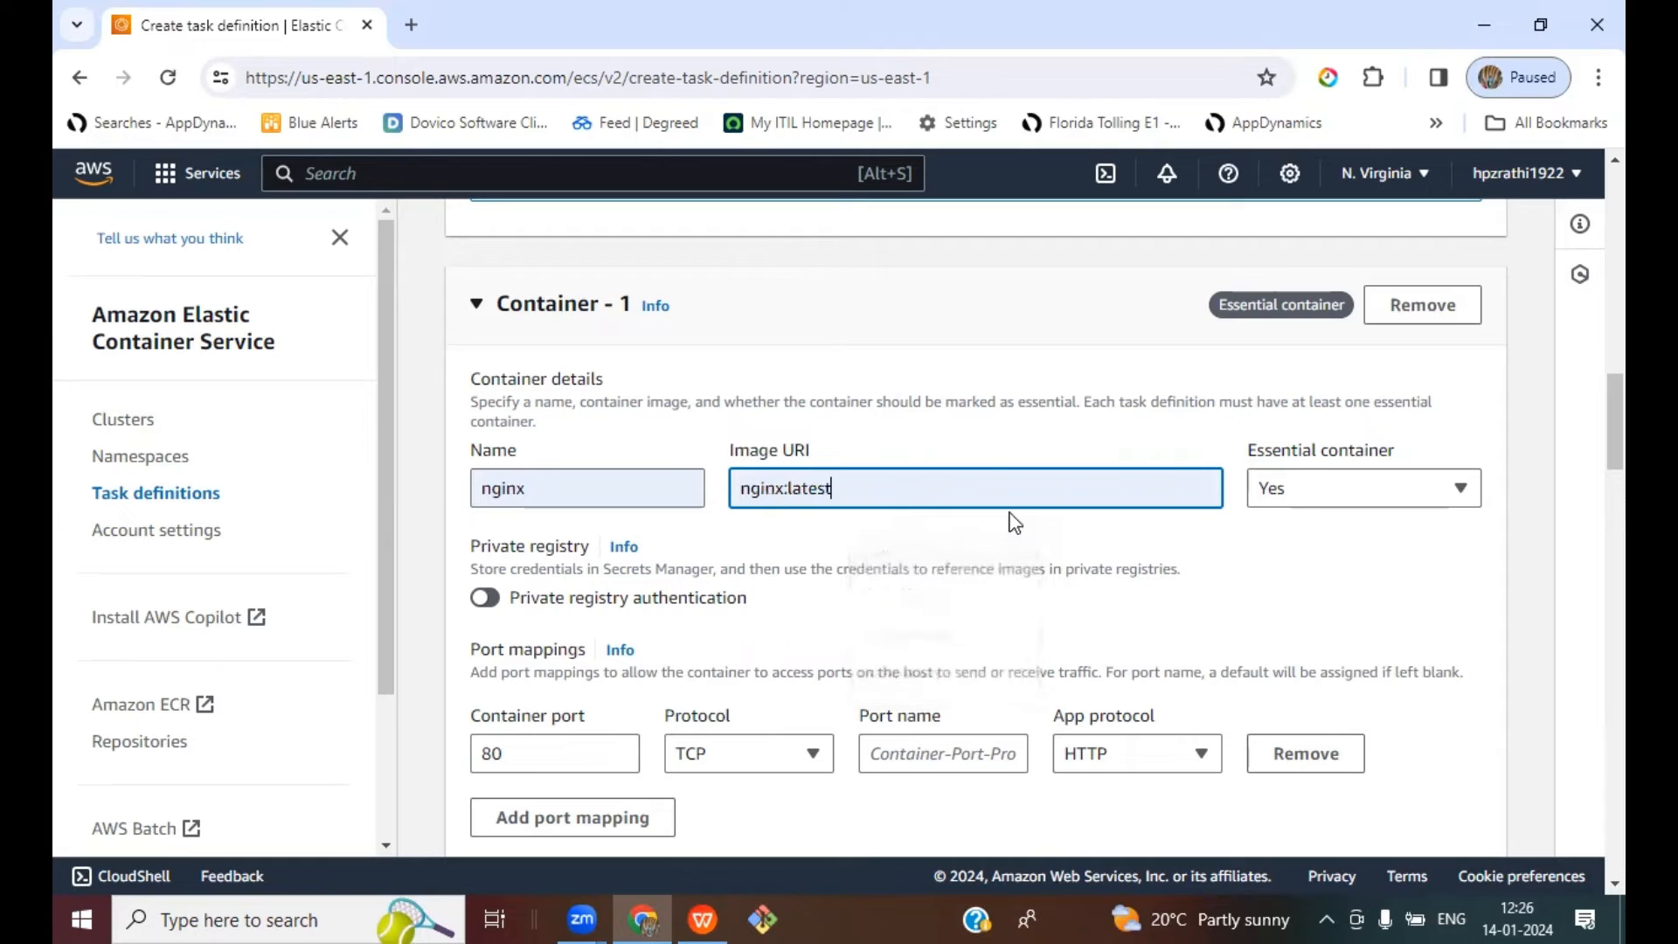
click(998, 446)
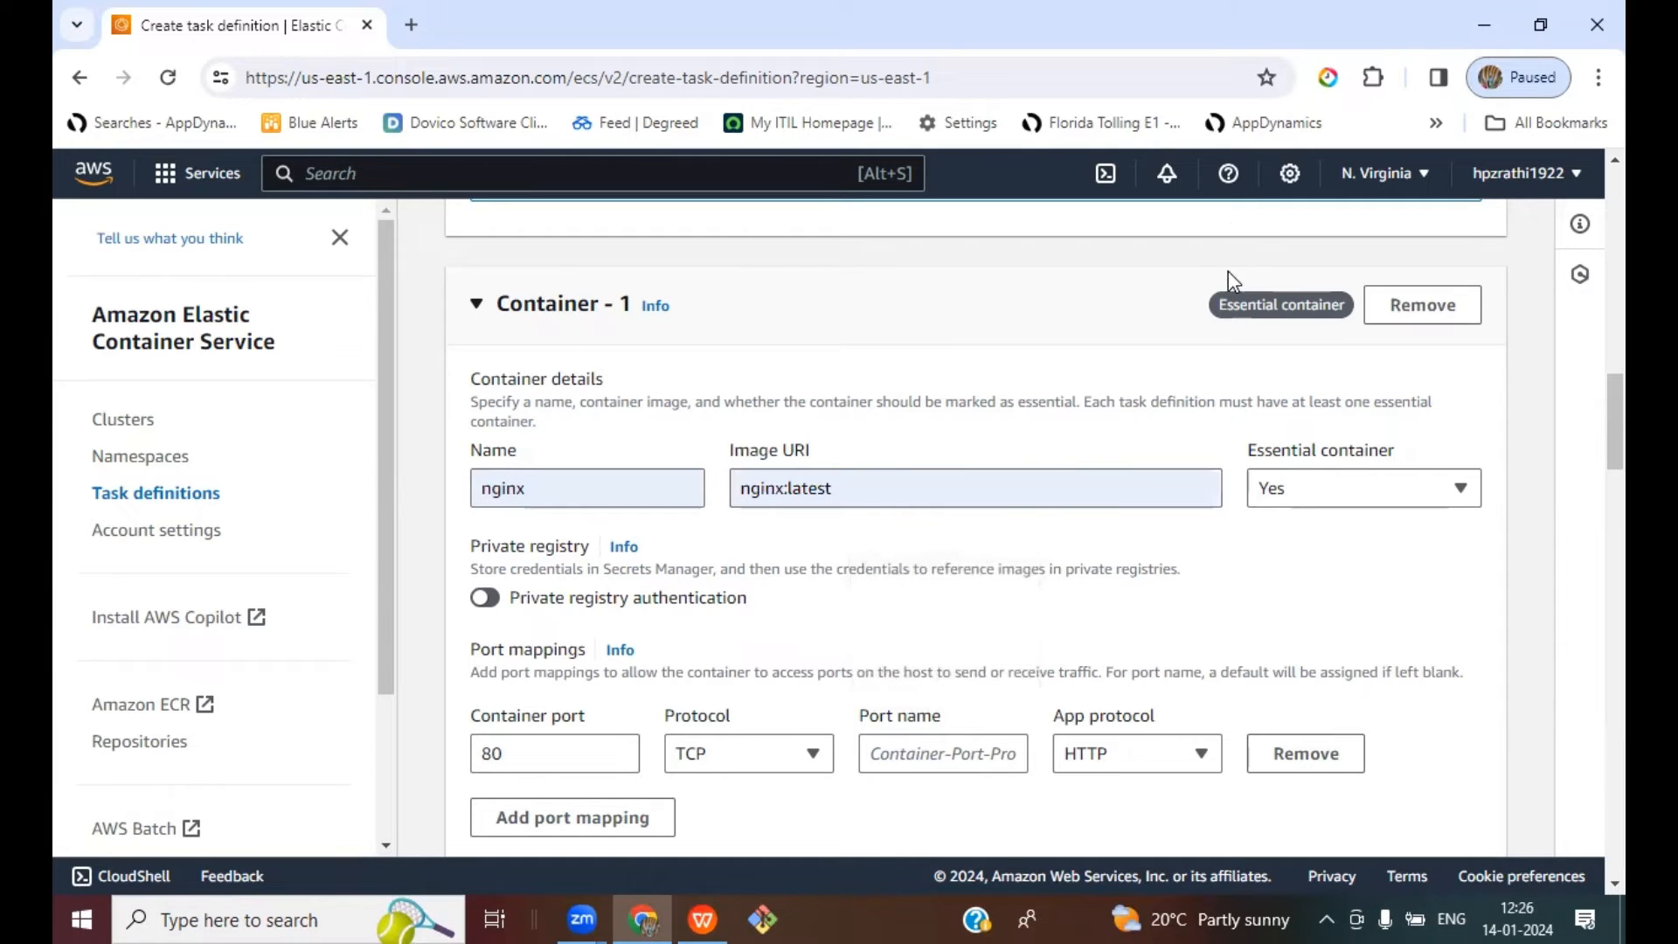
Step: Underline the nginx:latest image URI, draw an arrow from it to a handwritten "Docker HUB" note, and clear the annotations
click(1167, 106)
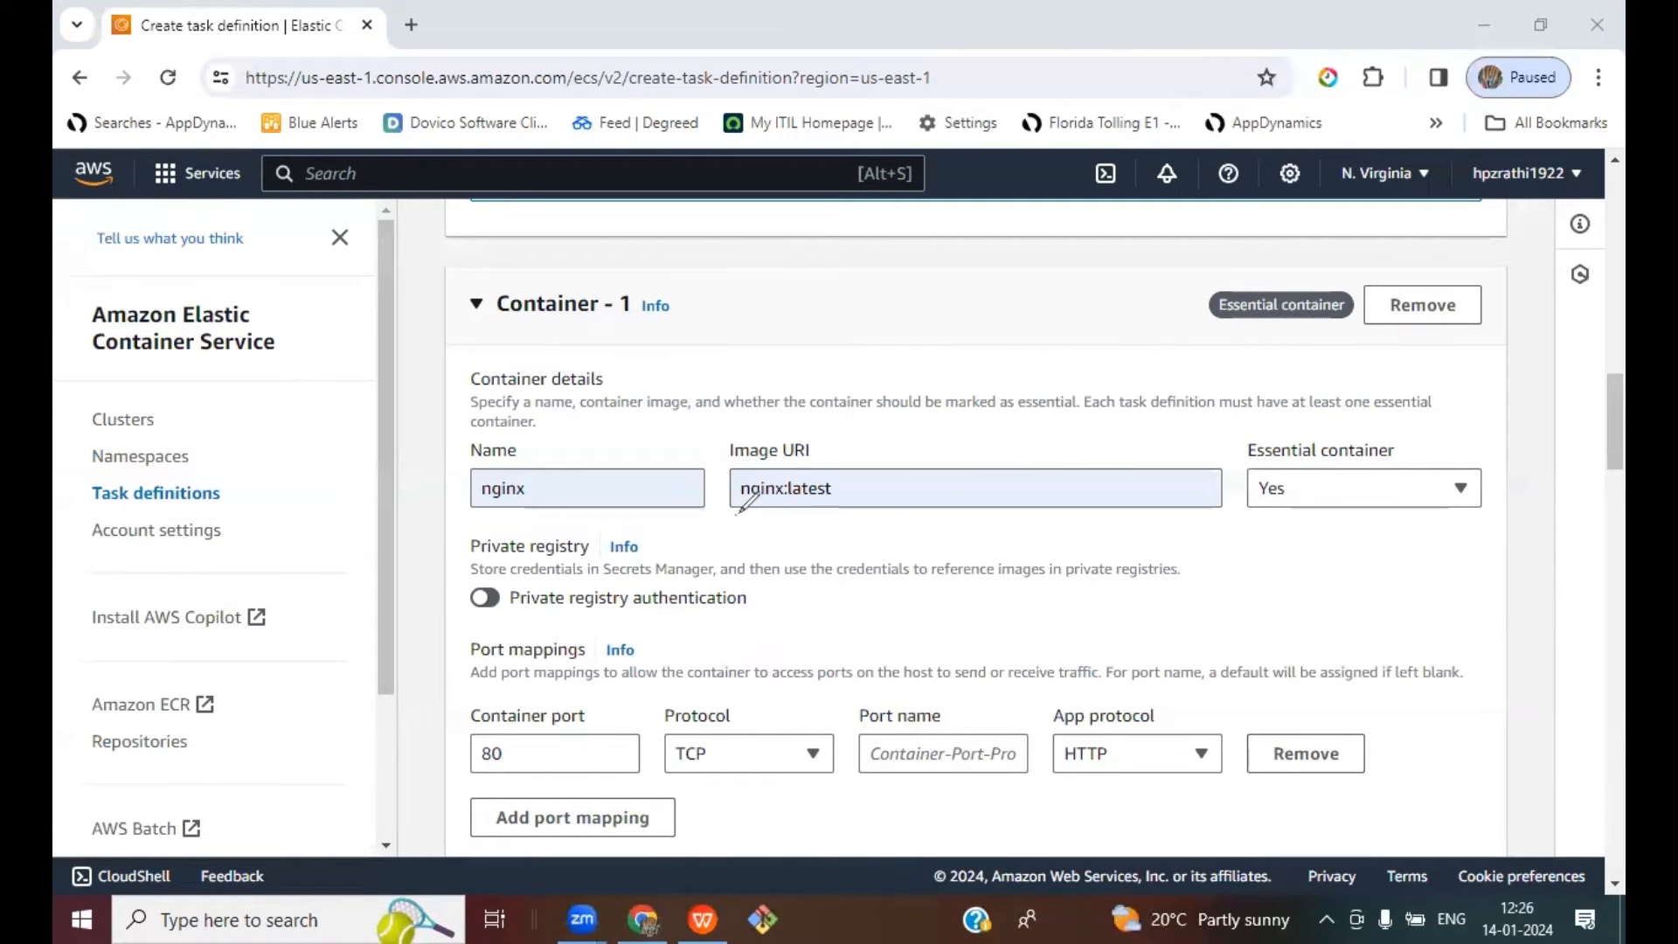
mouse_move(737, 514)
mouse_down()
mouse_move(848, 514)
mouse_move(845, 456)
mouse_move(911, 346)
mouse_move(1076, 256)
mouse_up()
mouse_move(1016, 324)
mouse_down()
mouse_move(1014, 349)
mouse_move(1075, 321)
mouse_move(1063, 338)
mouse_up()
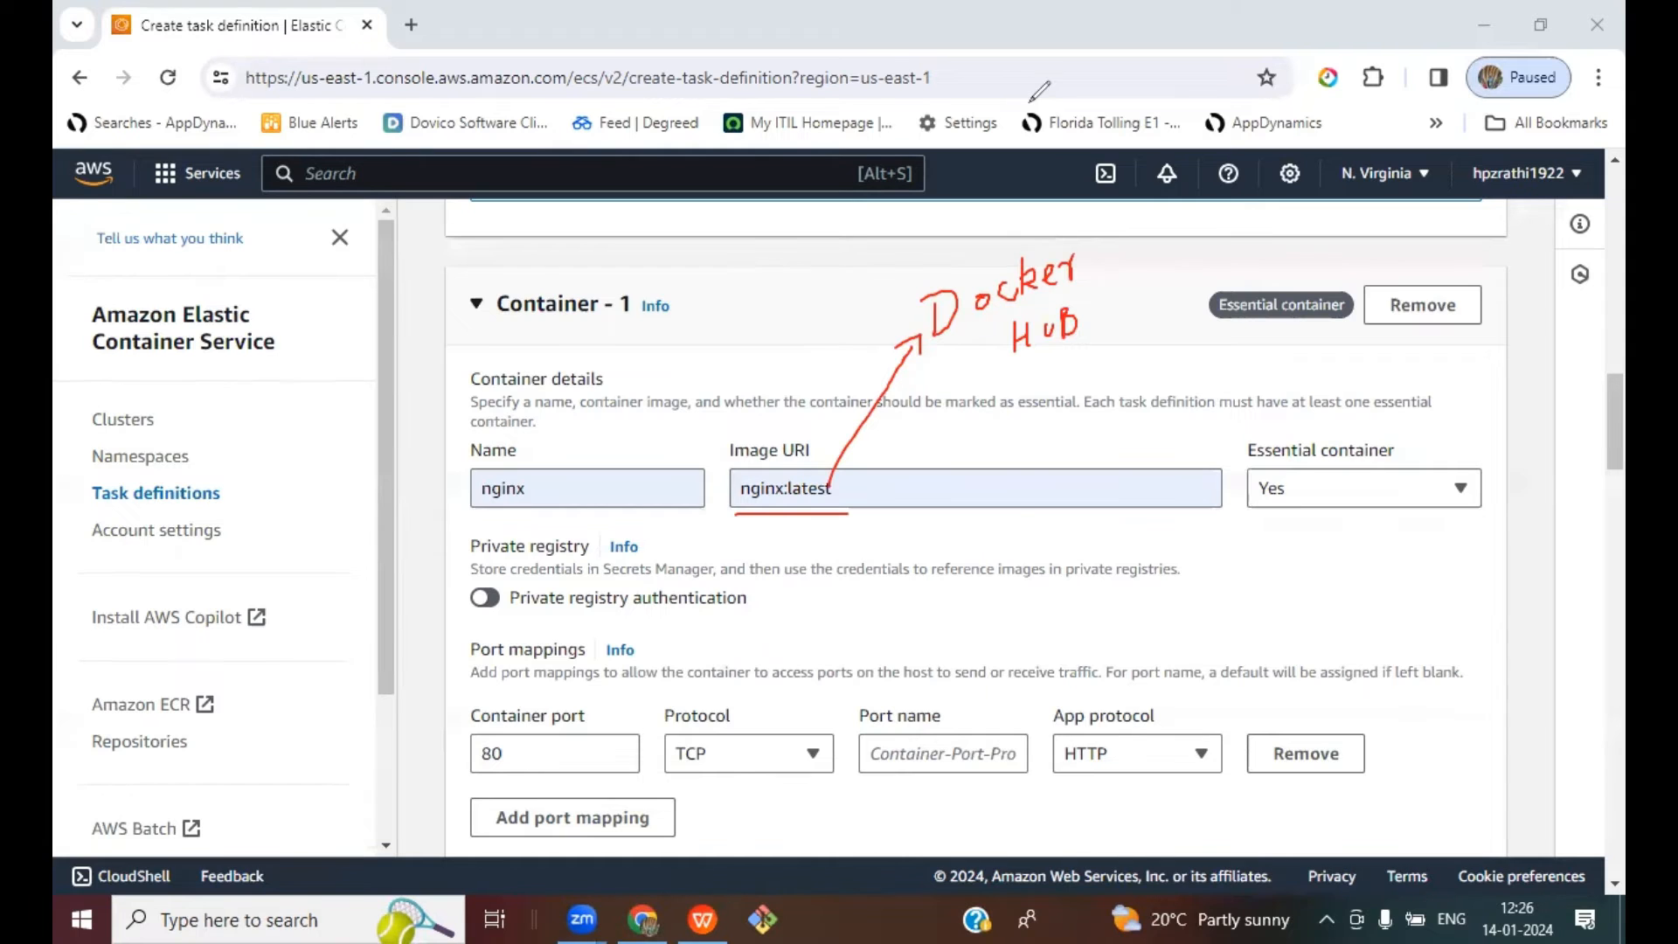
key(Escape)
Step: Check the essential container setting for the nginx container and keep it at Yes
scroll(979, 555, down, 1)
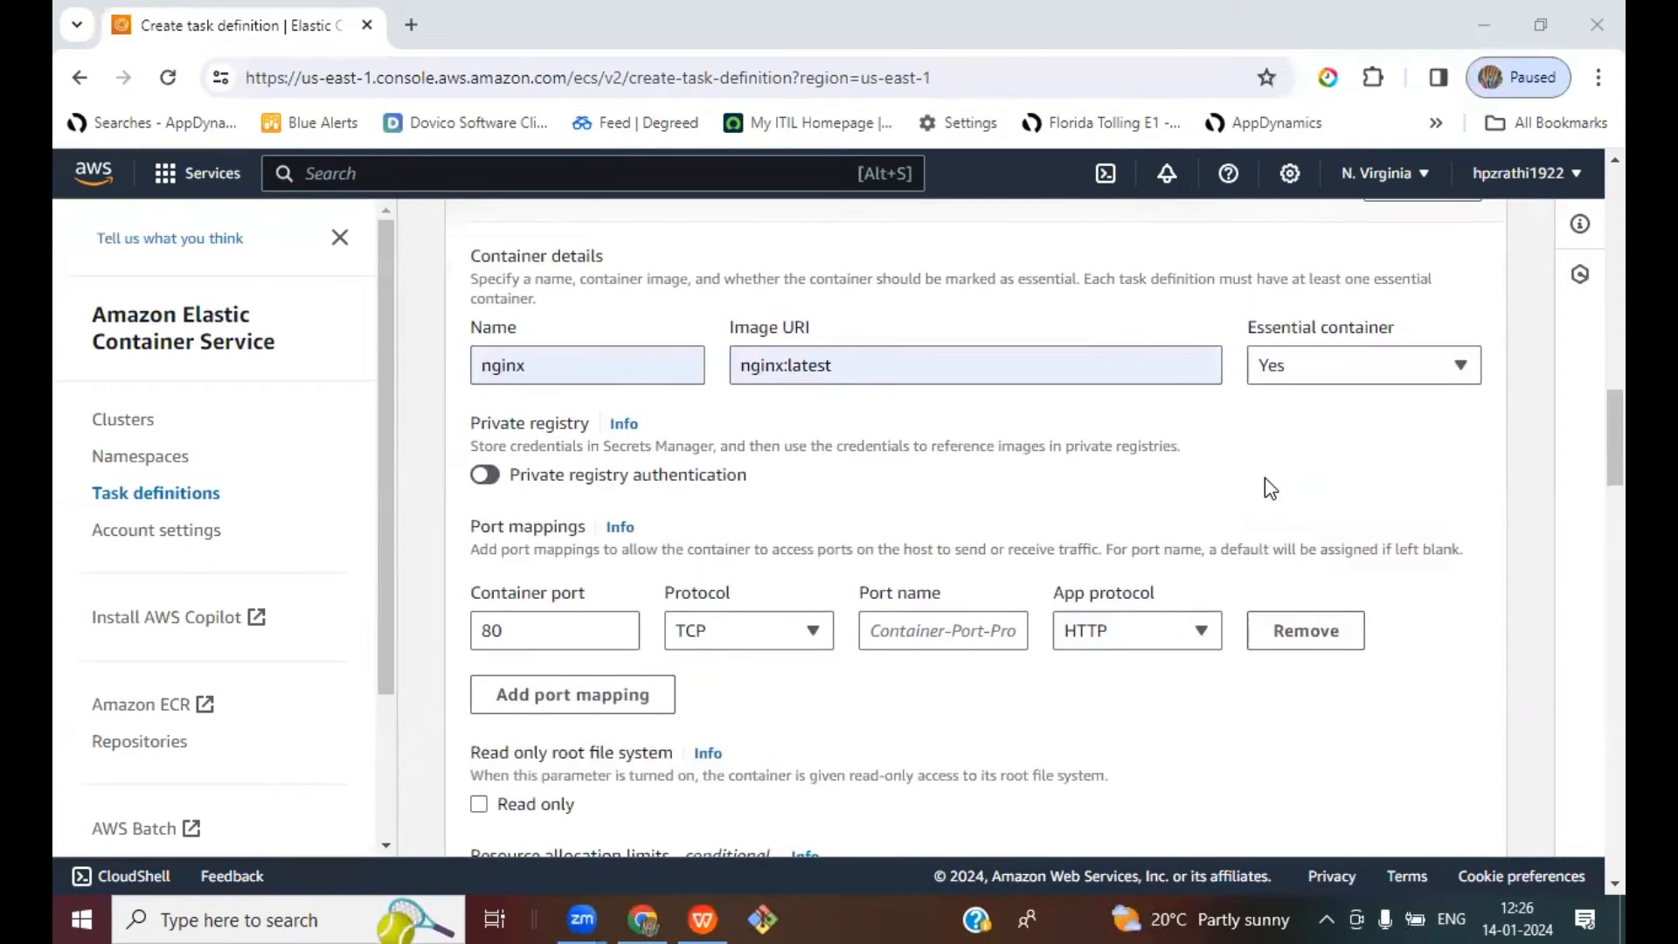
click(1319, 375)
click(1295, 405)
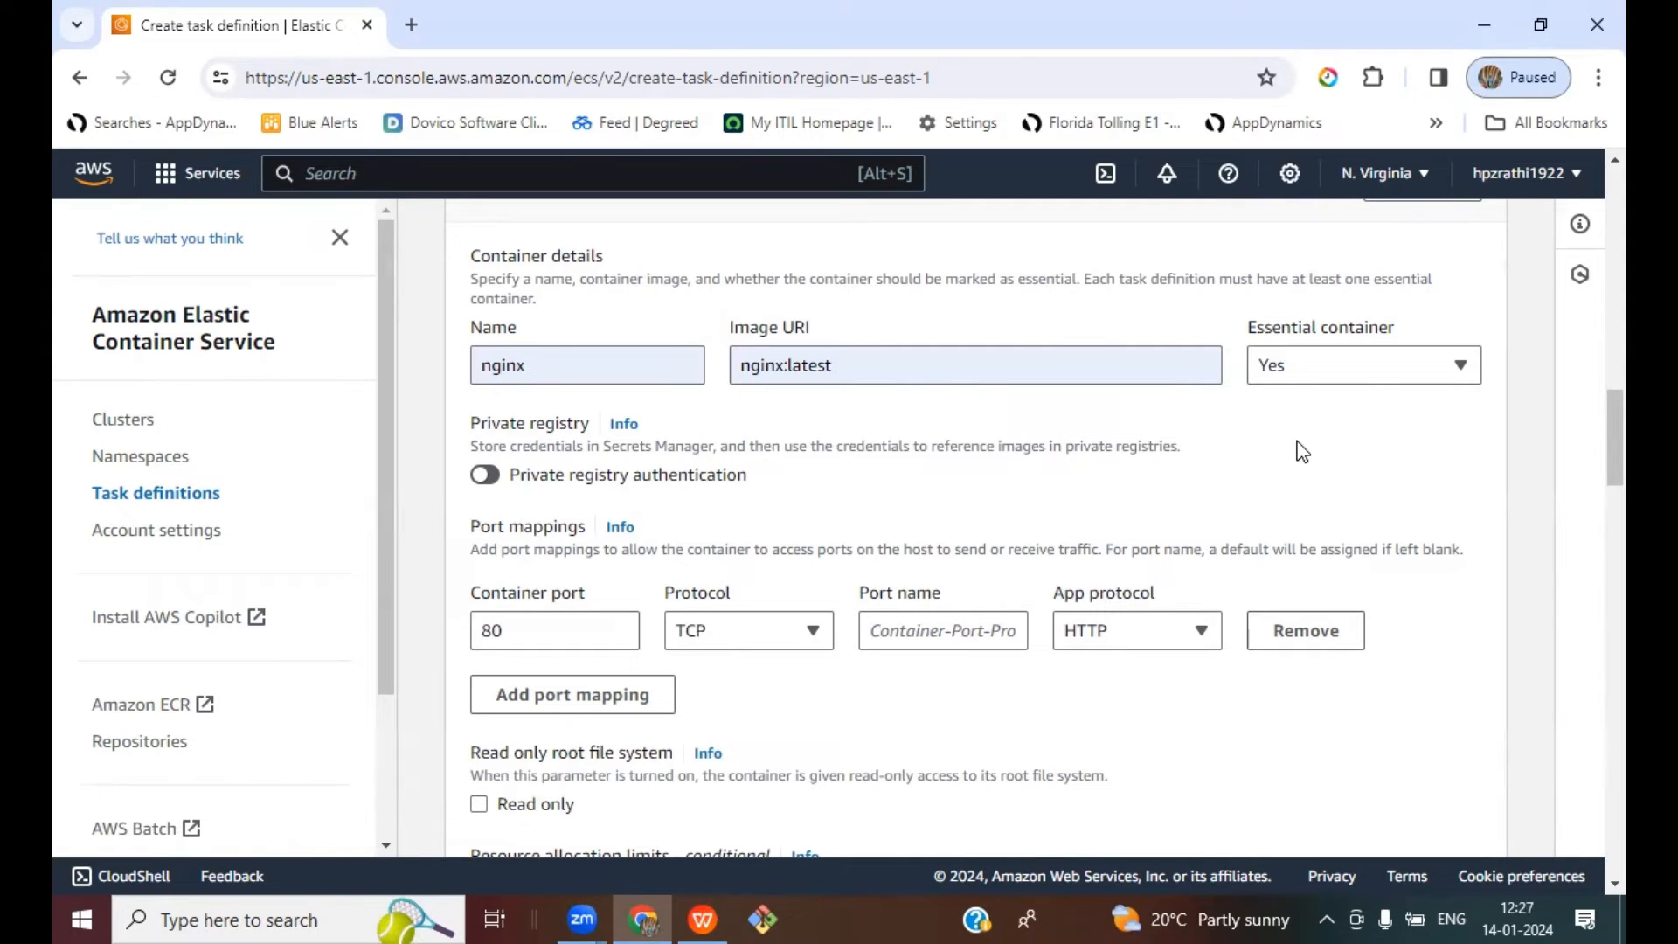
Step: Check the port mapping's container port and protocol choices, keeping port 80 and TCP
scroll(1224, 498, down, 1)
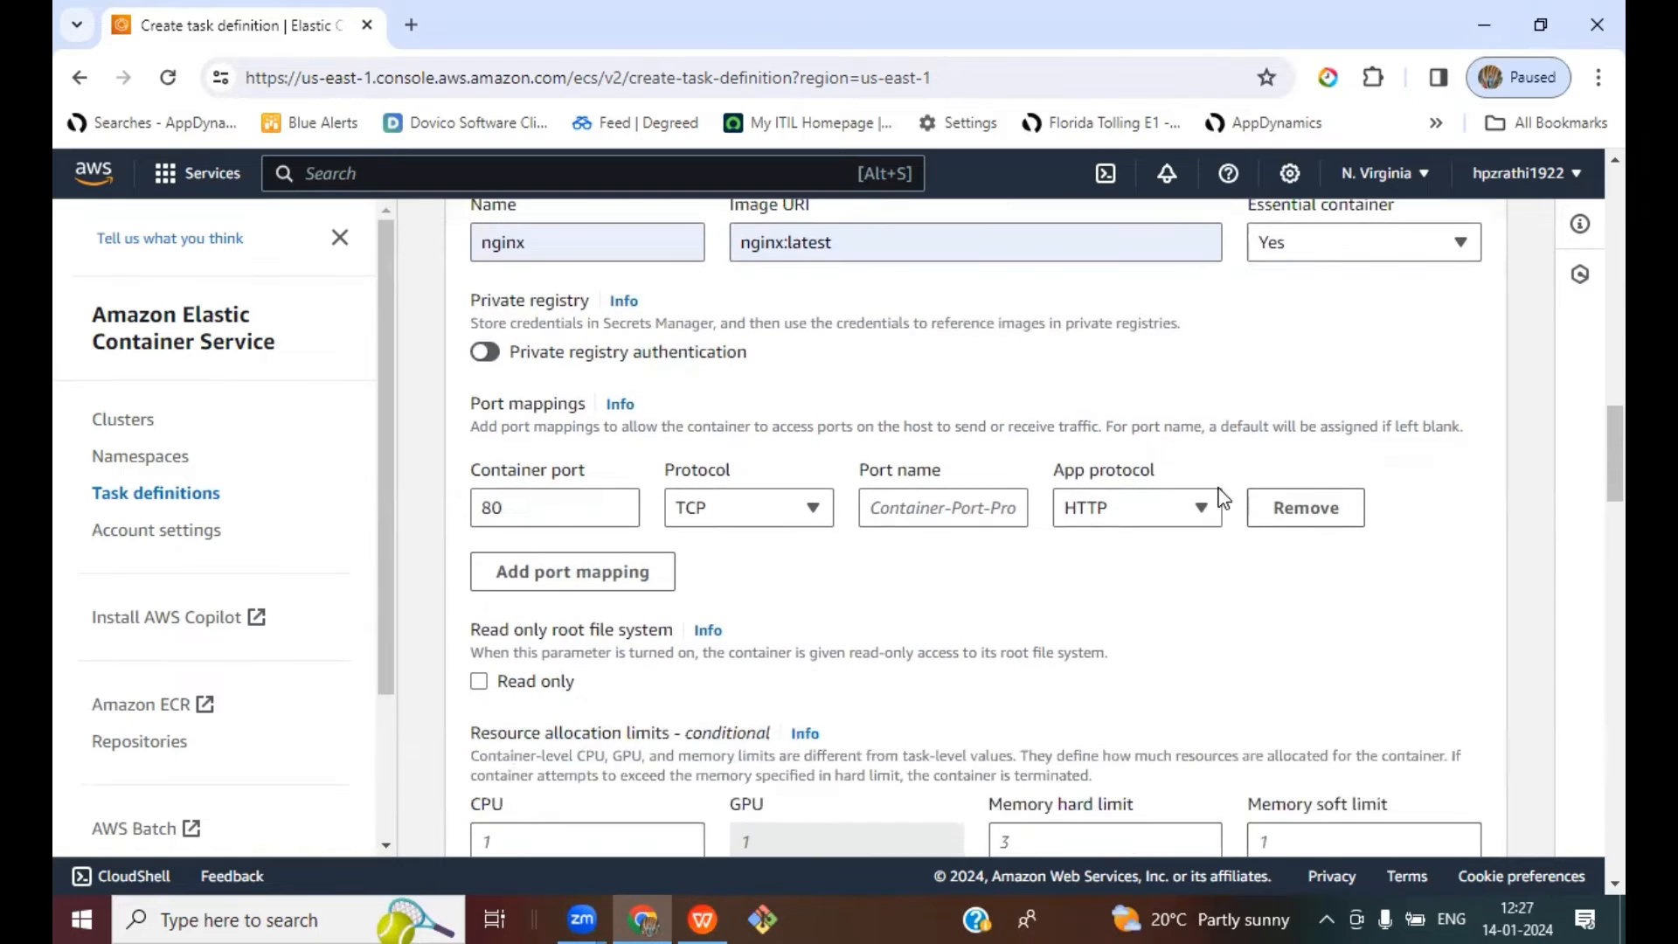
scroll(1220, 496, up, 1)
scroll(1217, 495, down, 1)
click(492, 509)
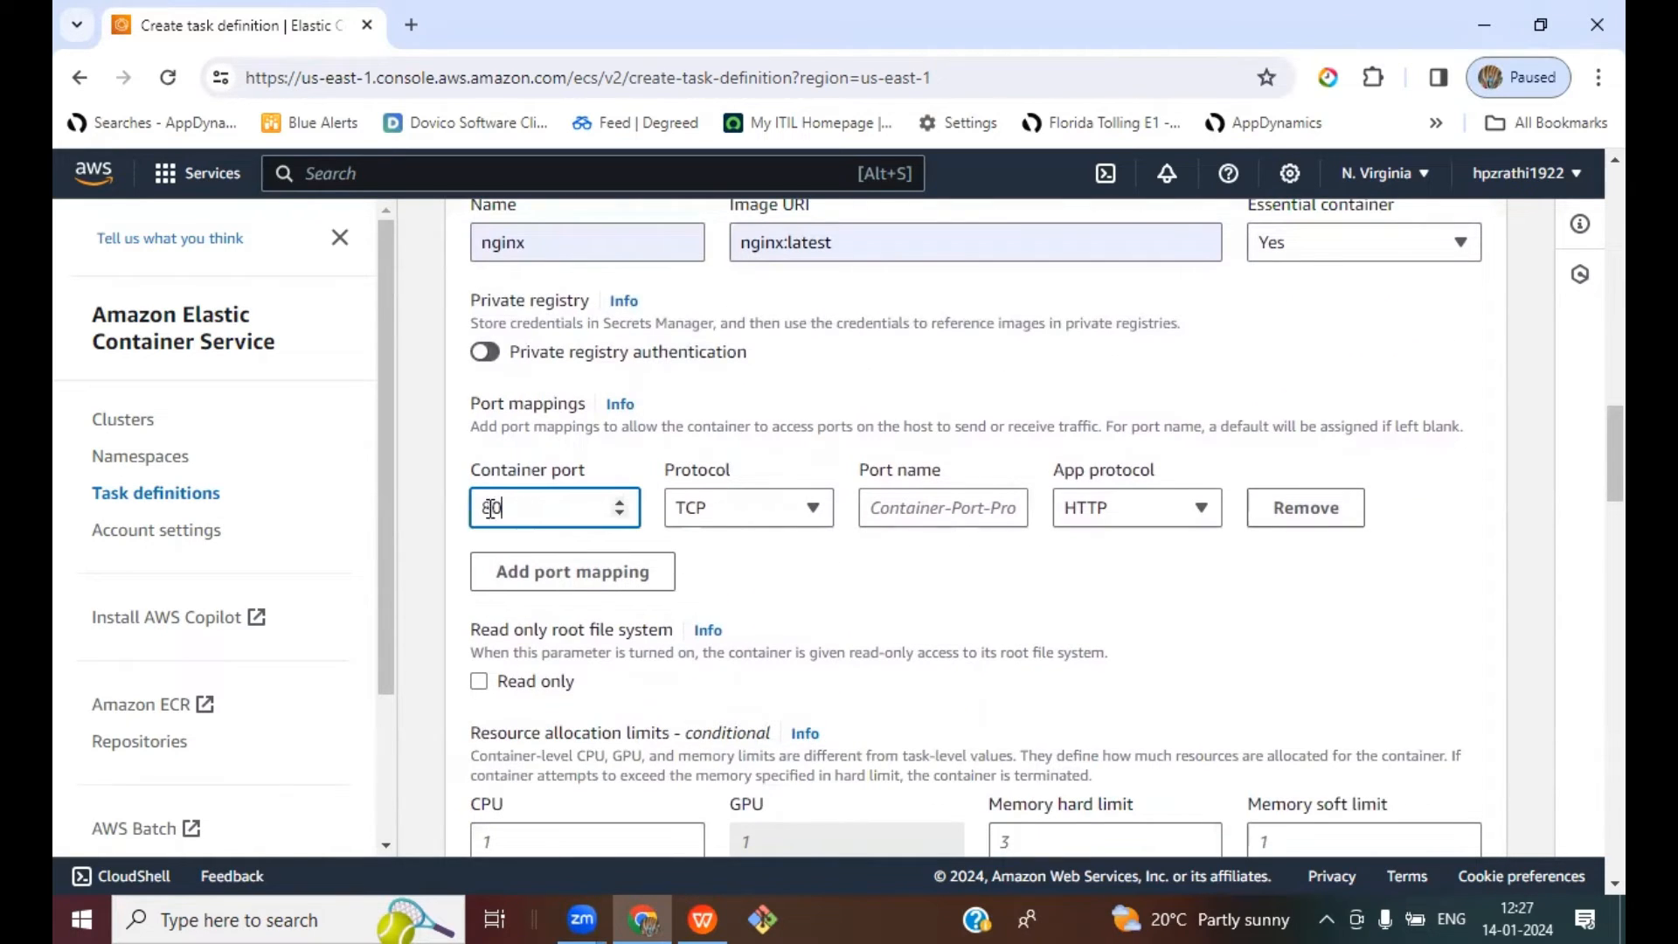
click(739, 588)
click(730, 517)
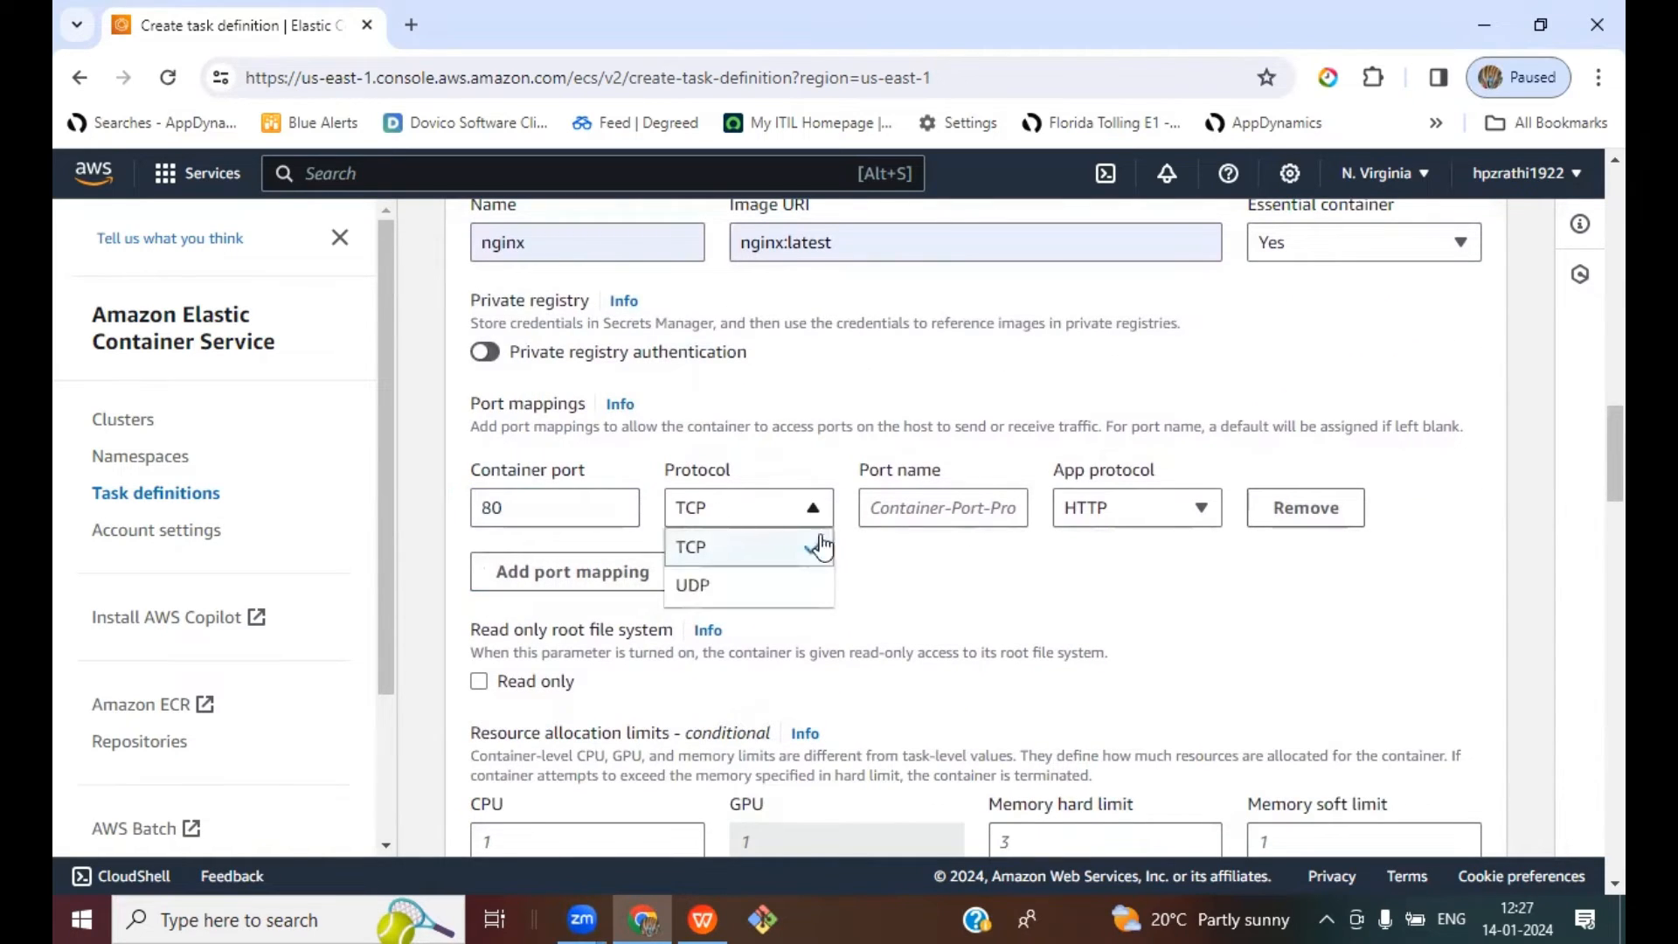
click(1171, 579)
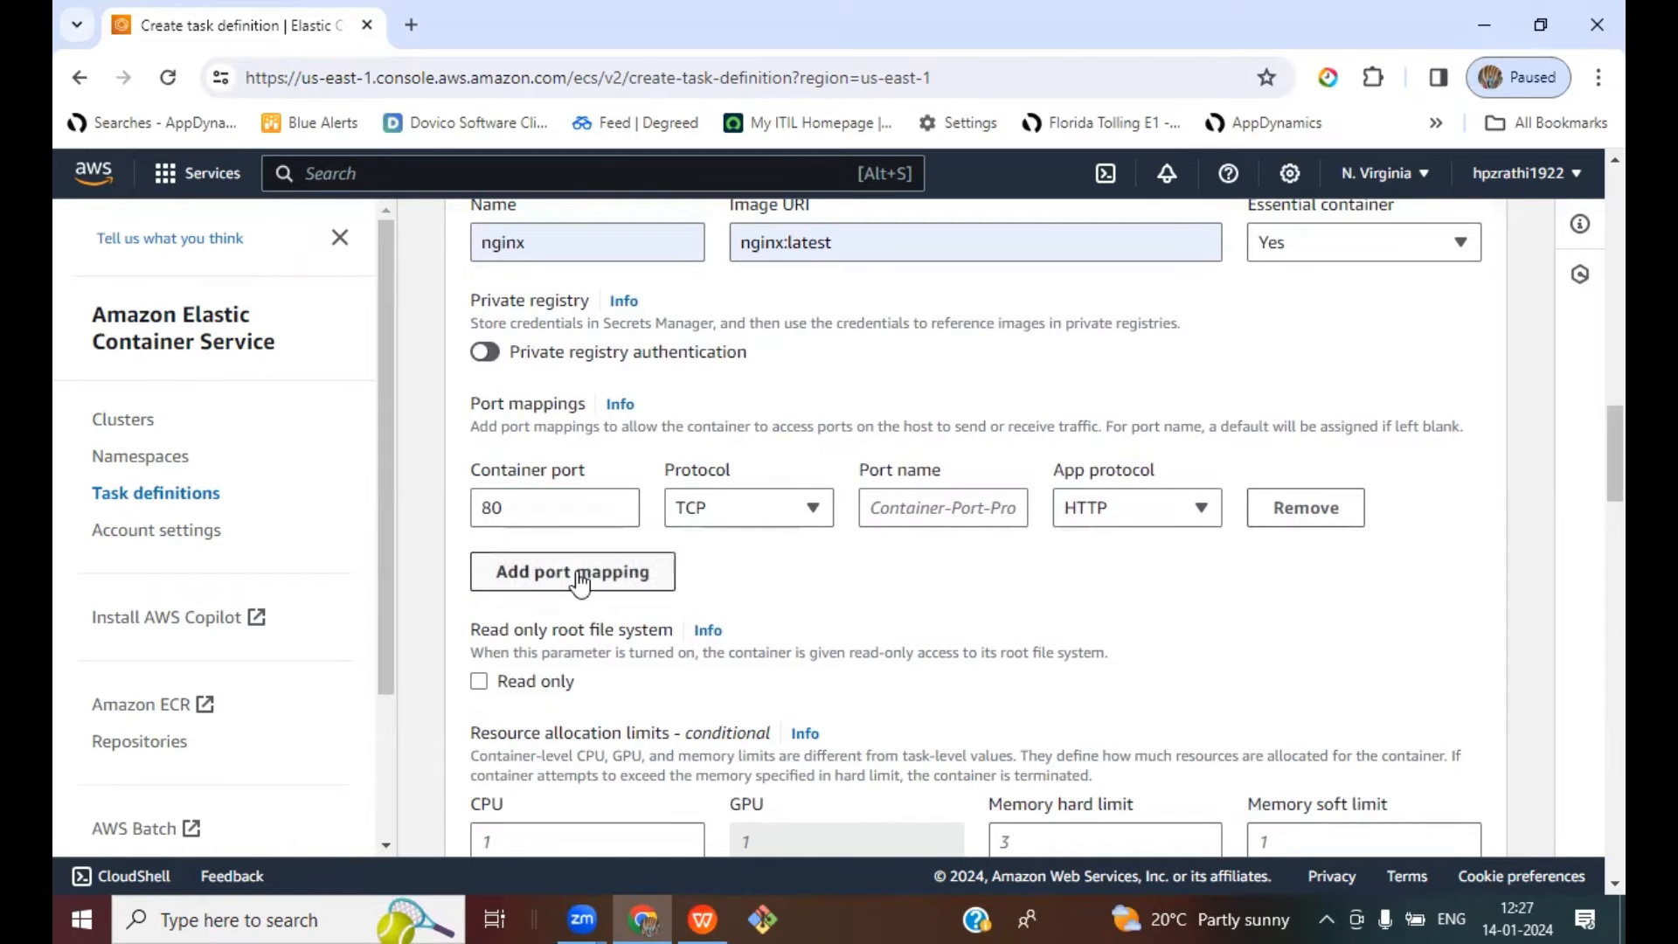
double_click(527, 514)
click(962, 574)
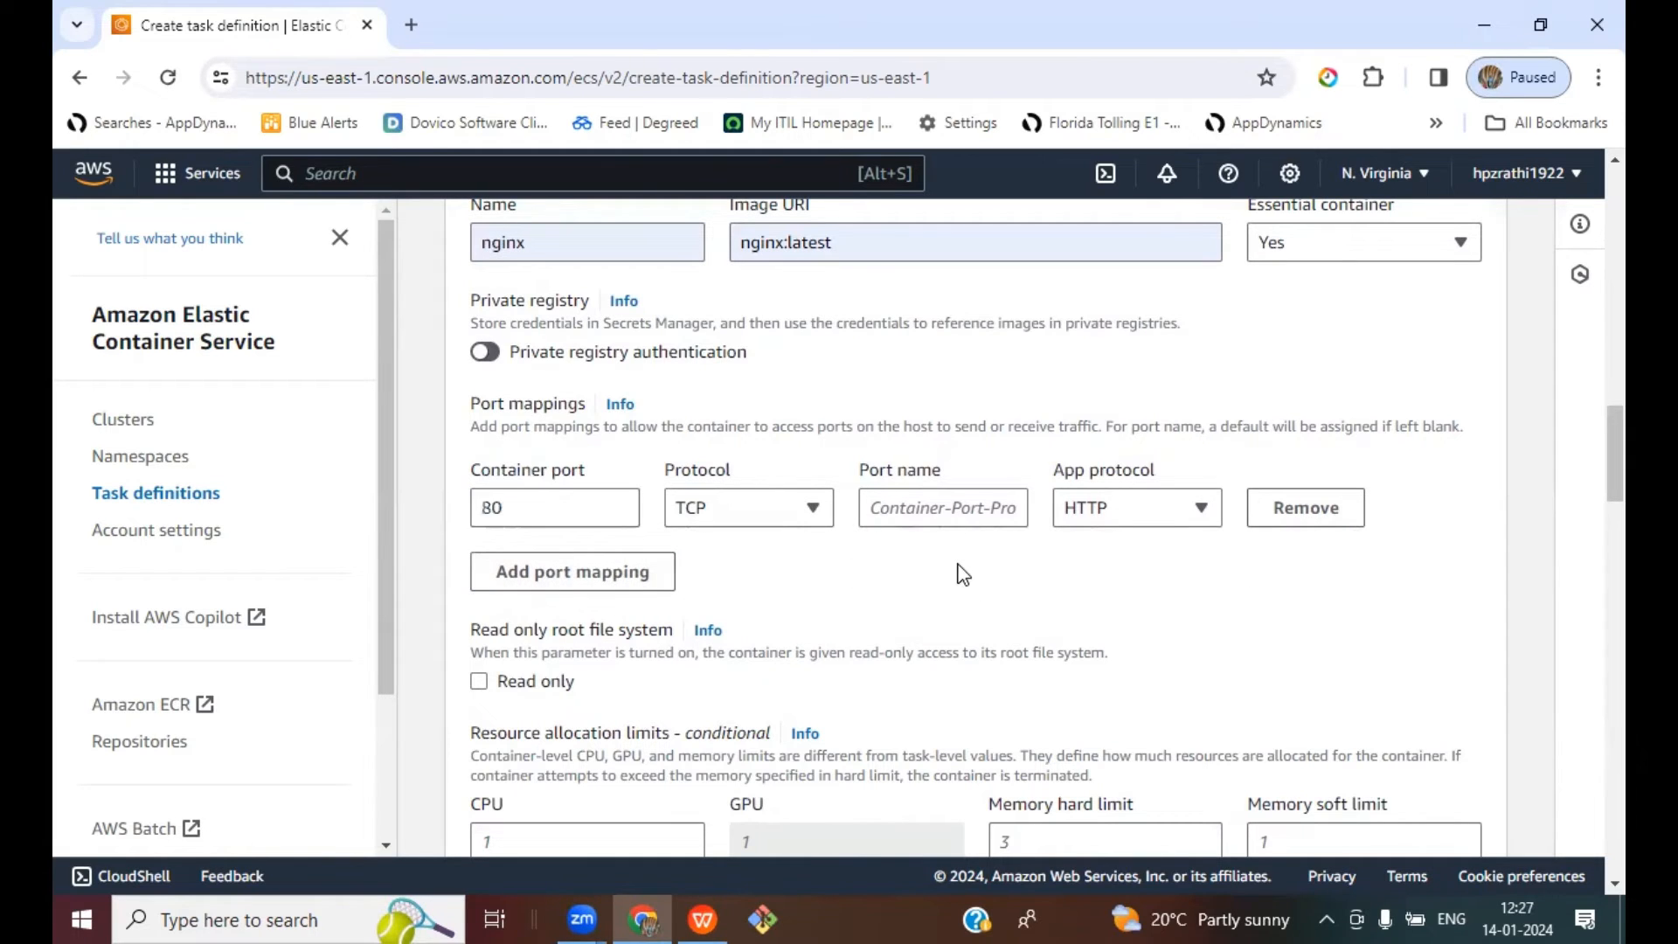
Step: Check the app protocol choices for the port 80 mapping and keep HTTP
scroll(962, 574, down, 1)
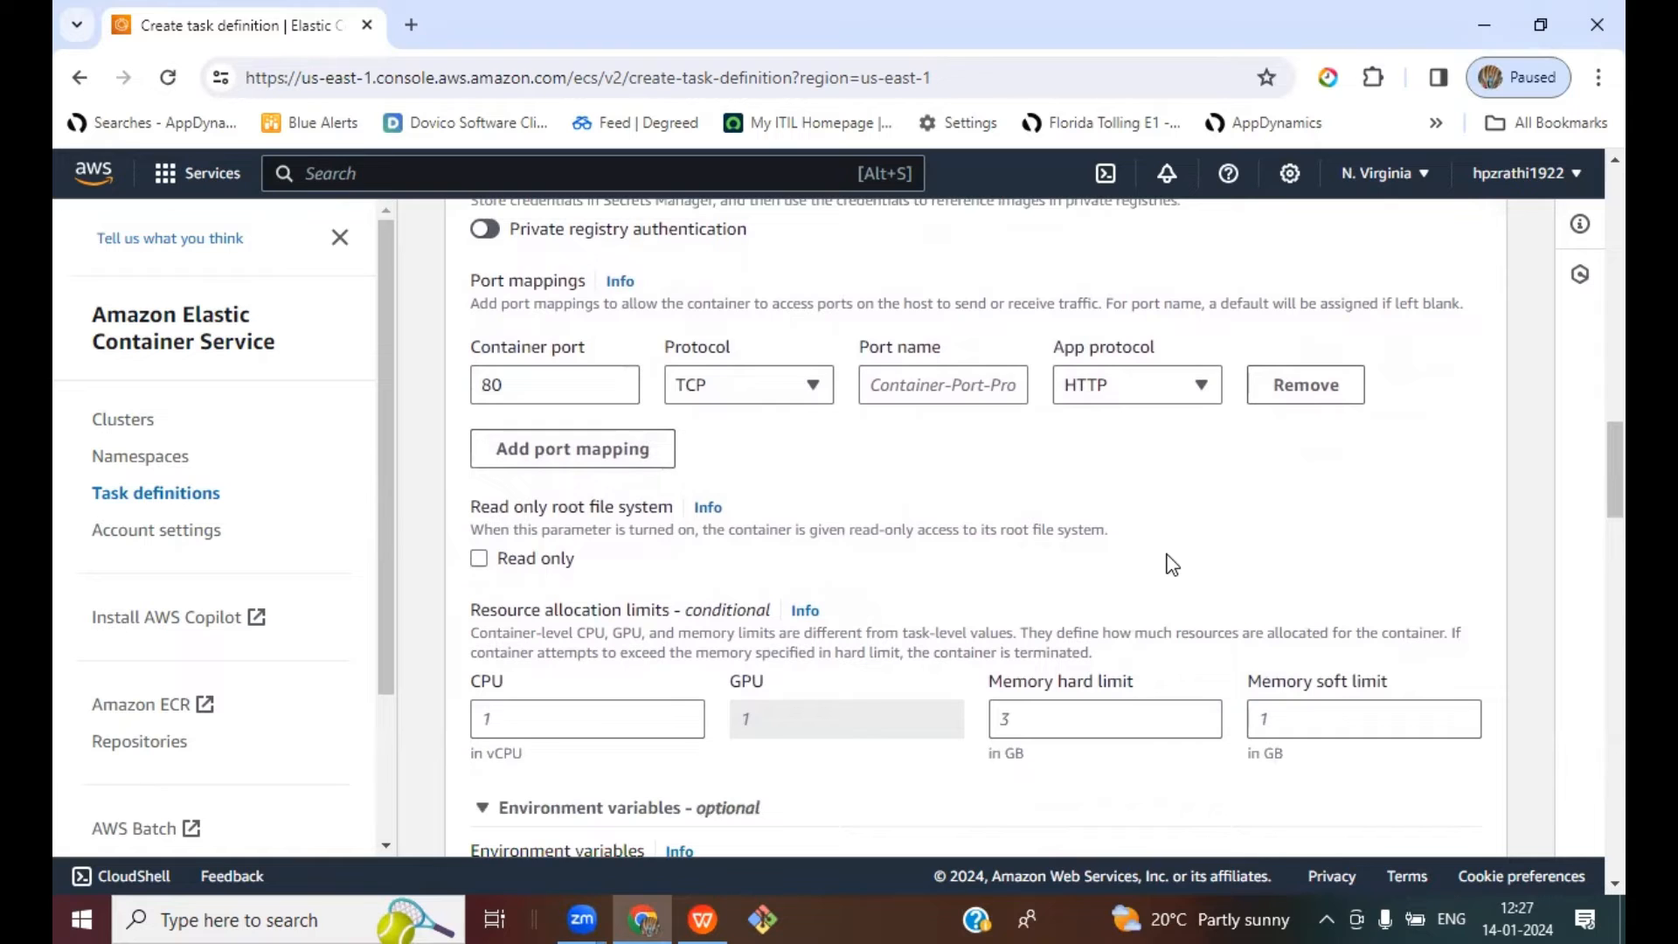
scroll(1171, 565, down, 1)
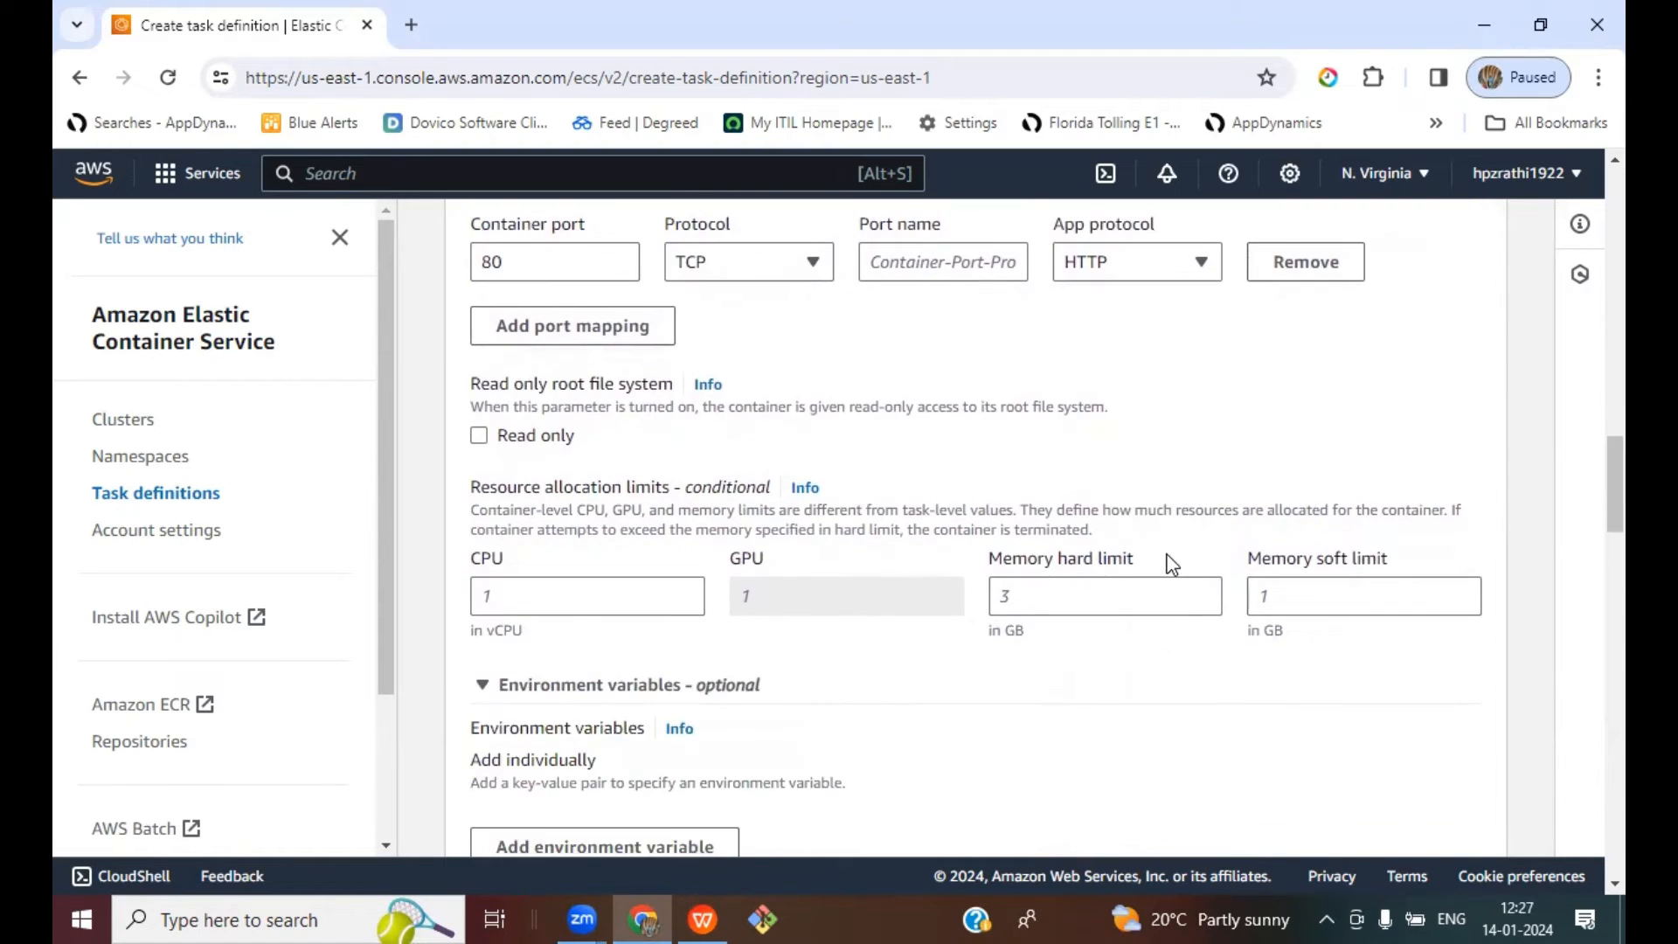
click(1103, 267)
click(1332, 389)
Step: Review the environment variable and log collection settings, check the log destination choices, and keep Amazon CloudWatch
scroll(1337, 480, down, 2)
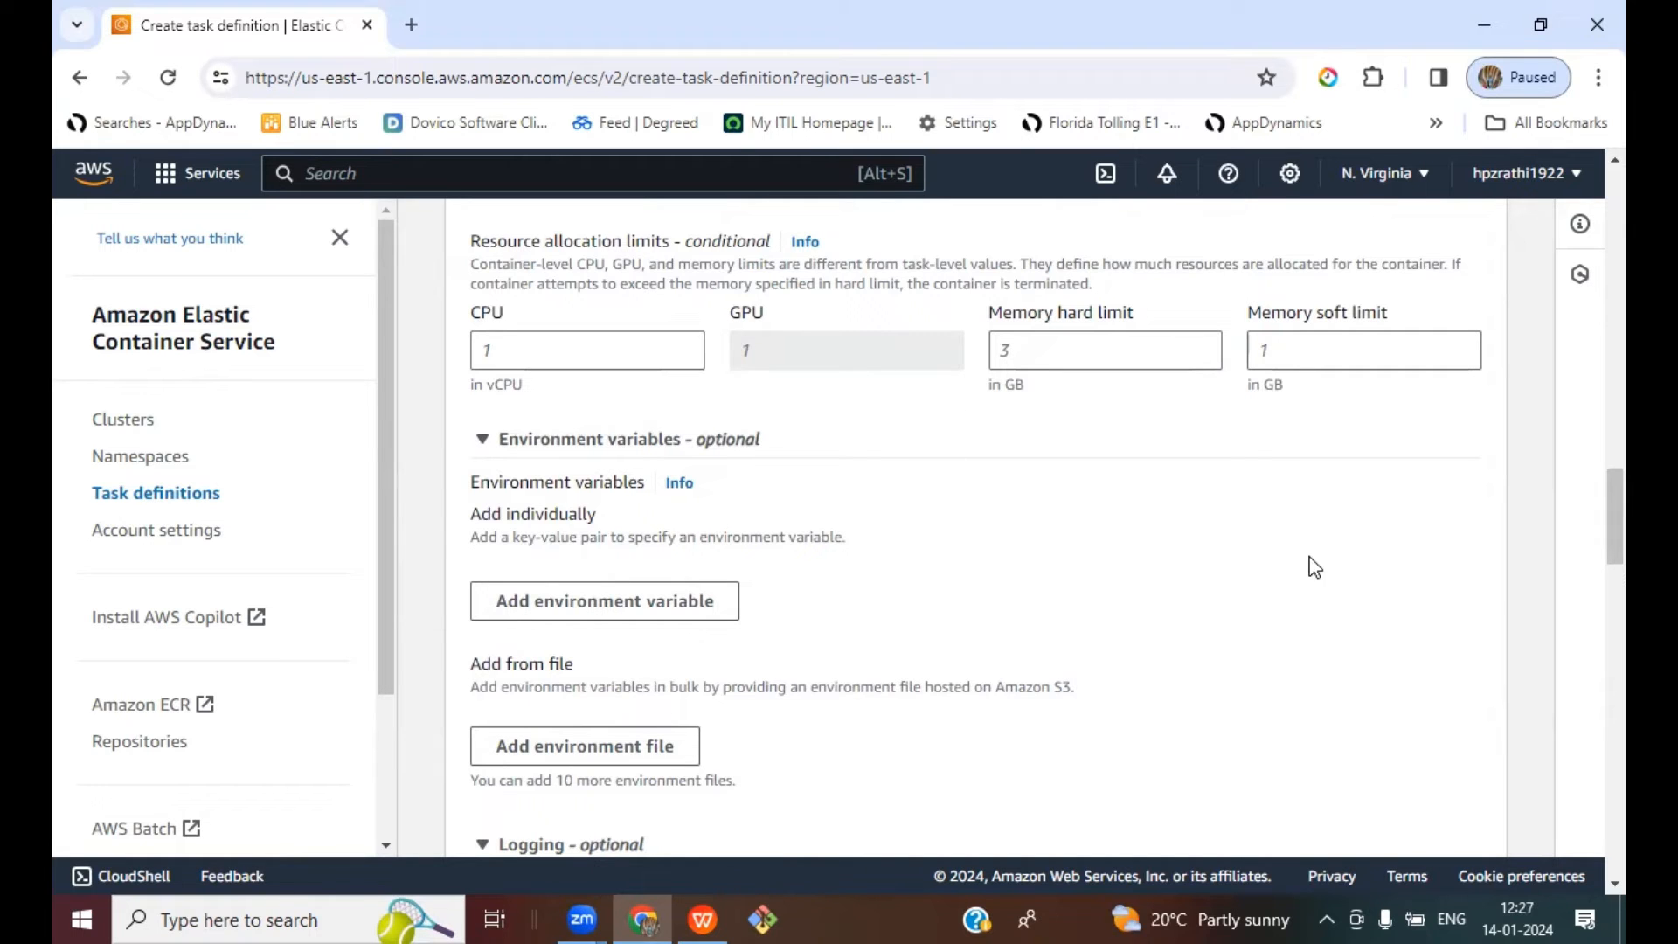
scroll(1203, 566, down, 4)
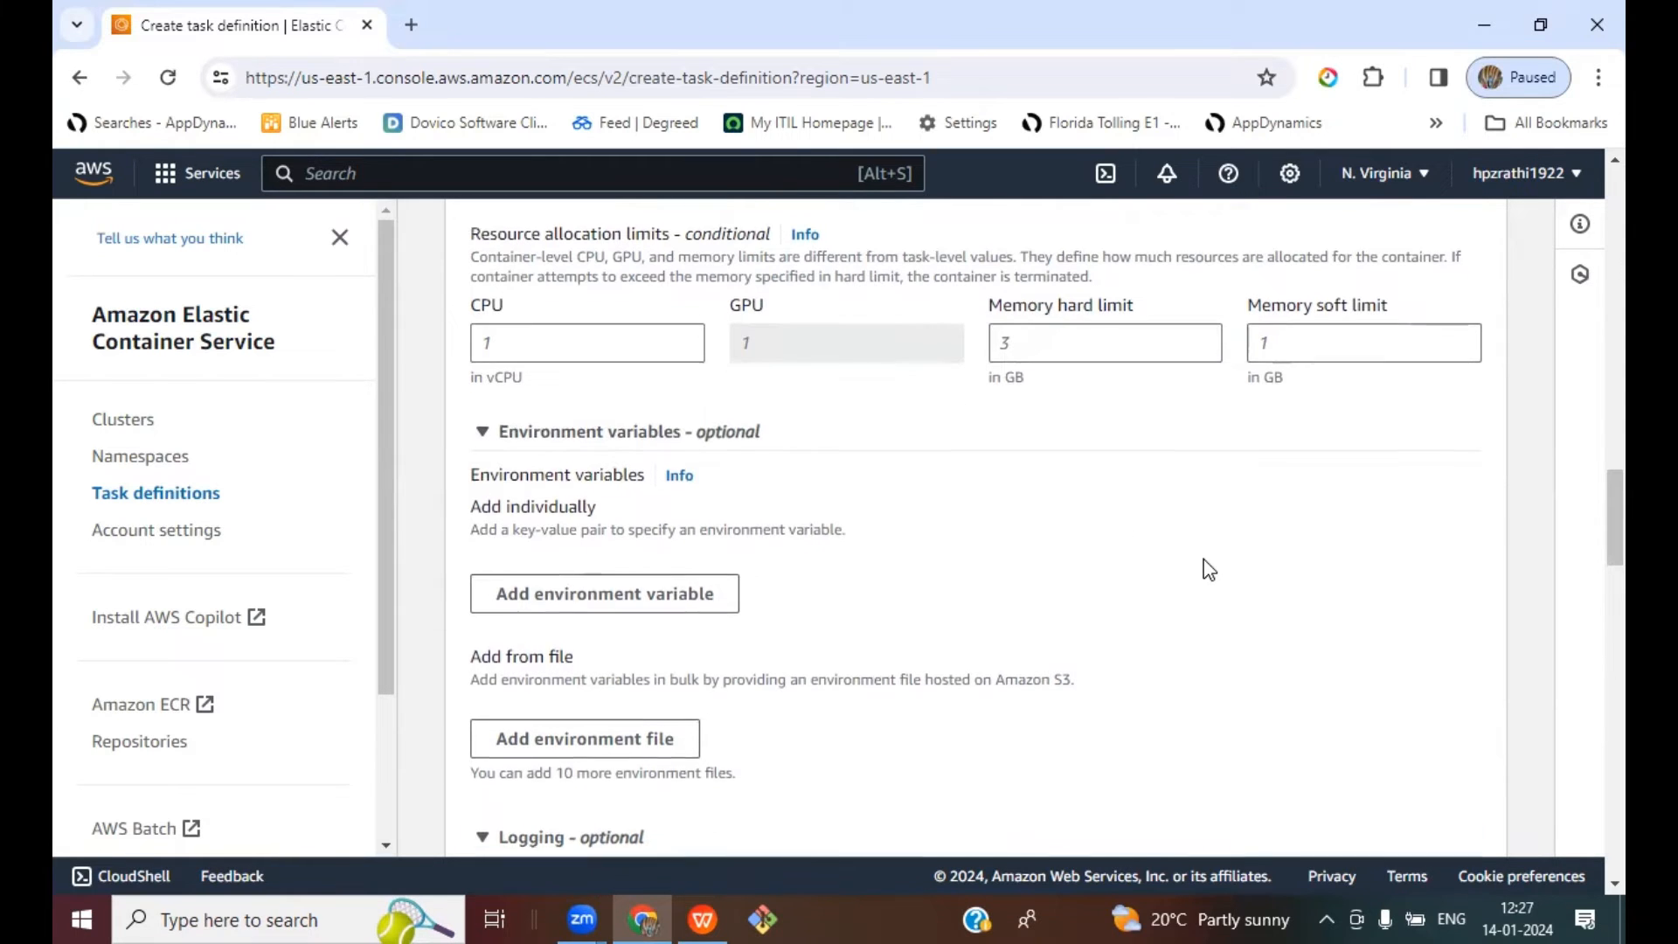
scroll(1205, 564, down, 4)
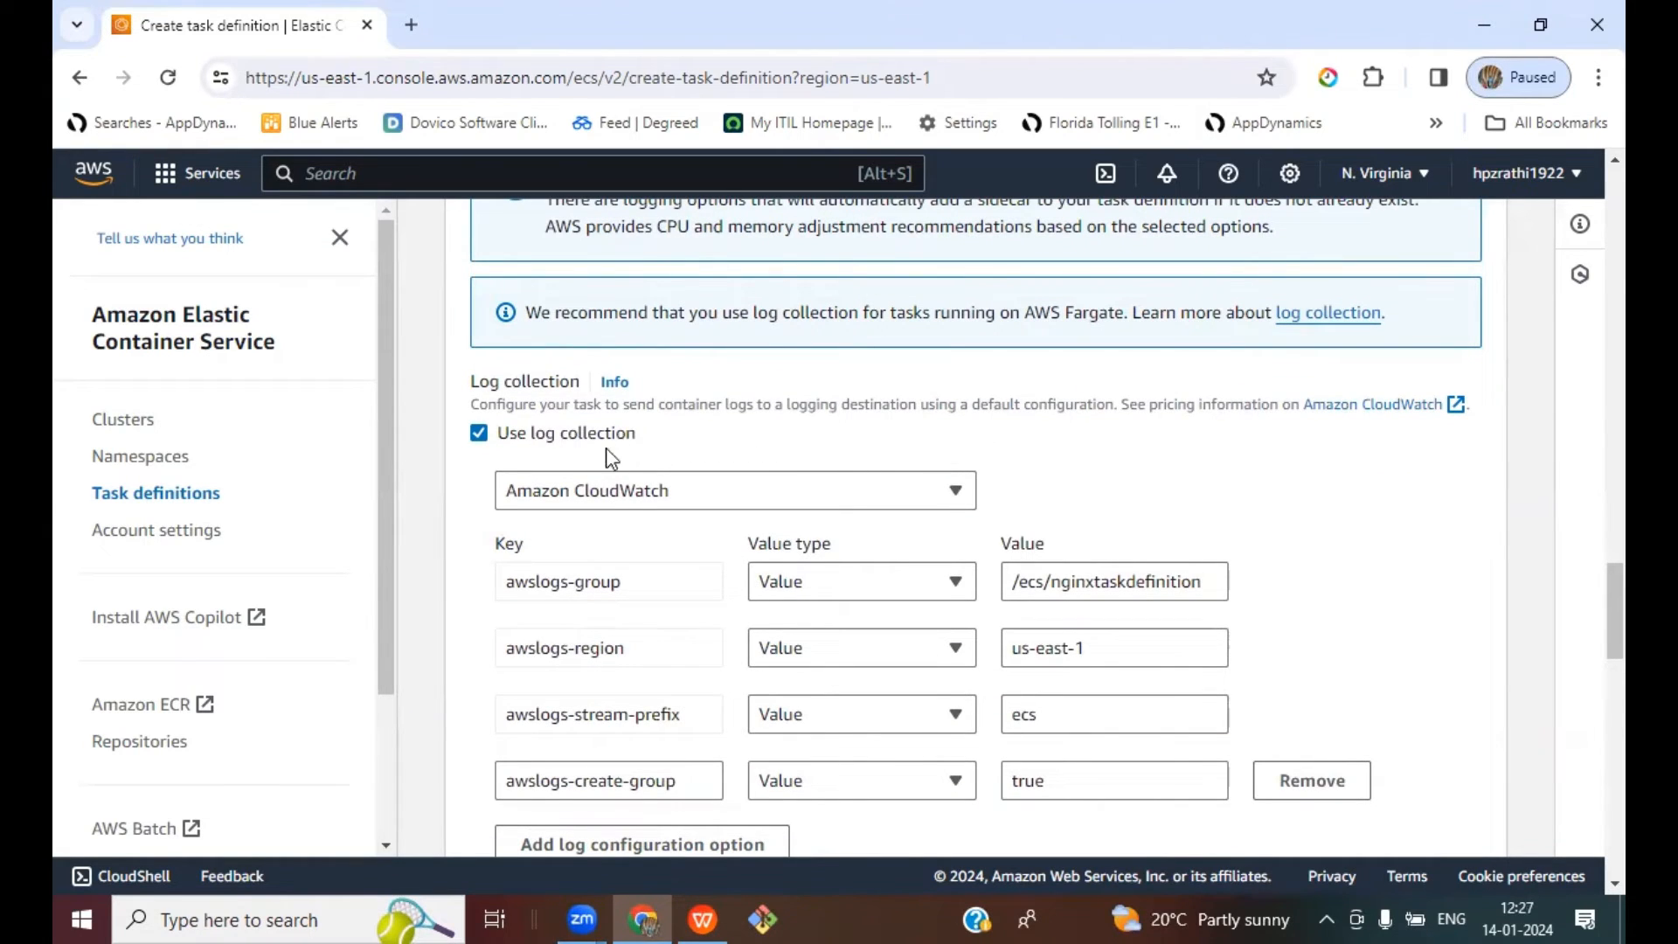
scroll(1142, 490, down, 2)
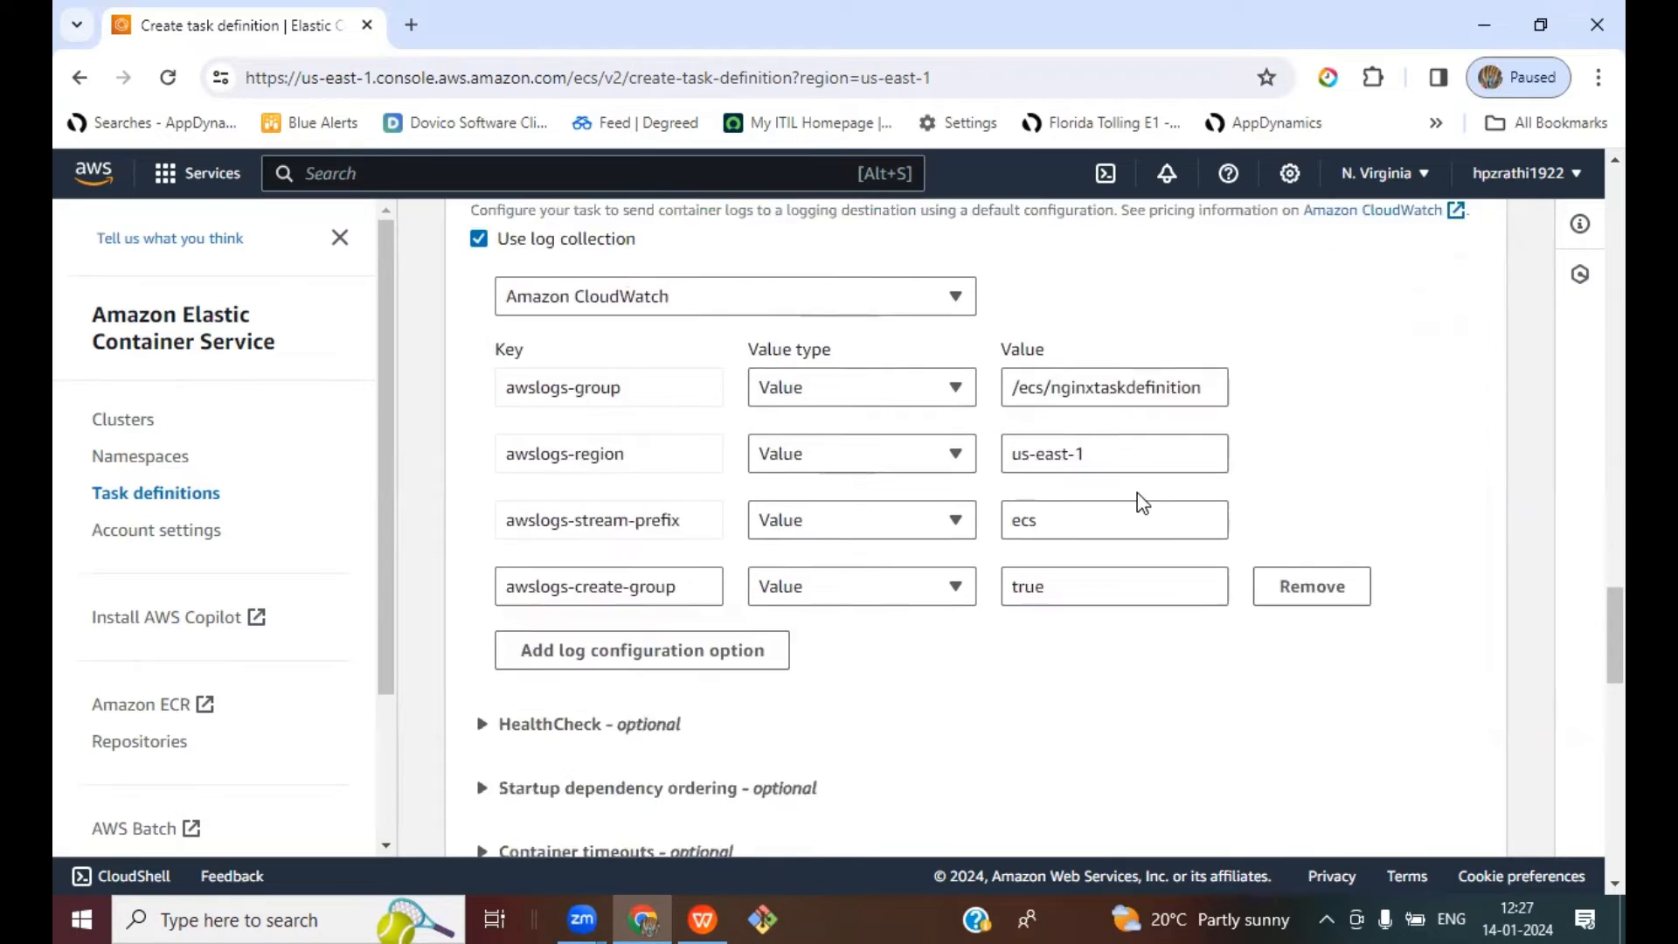
scroll(1143, 504, down, 1)
click(663, 249)
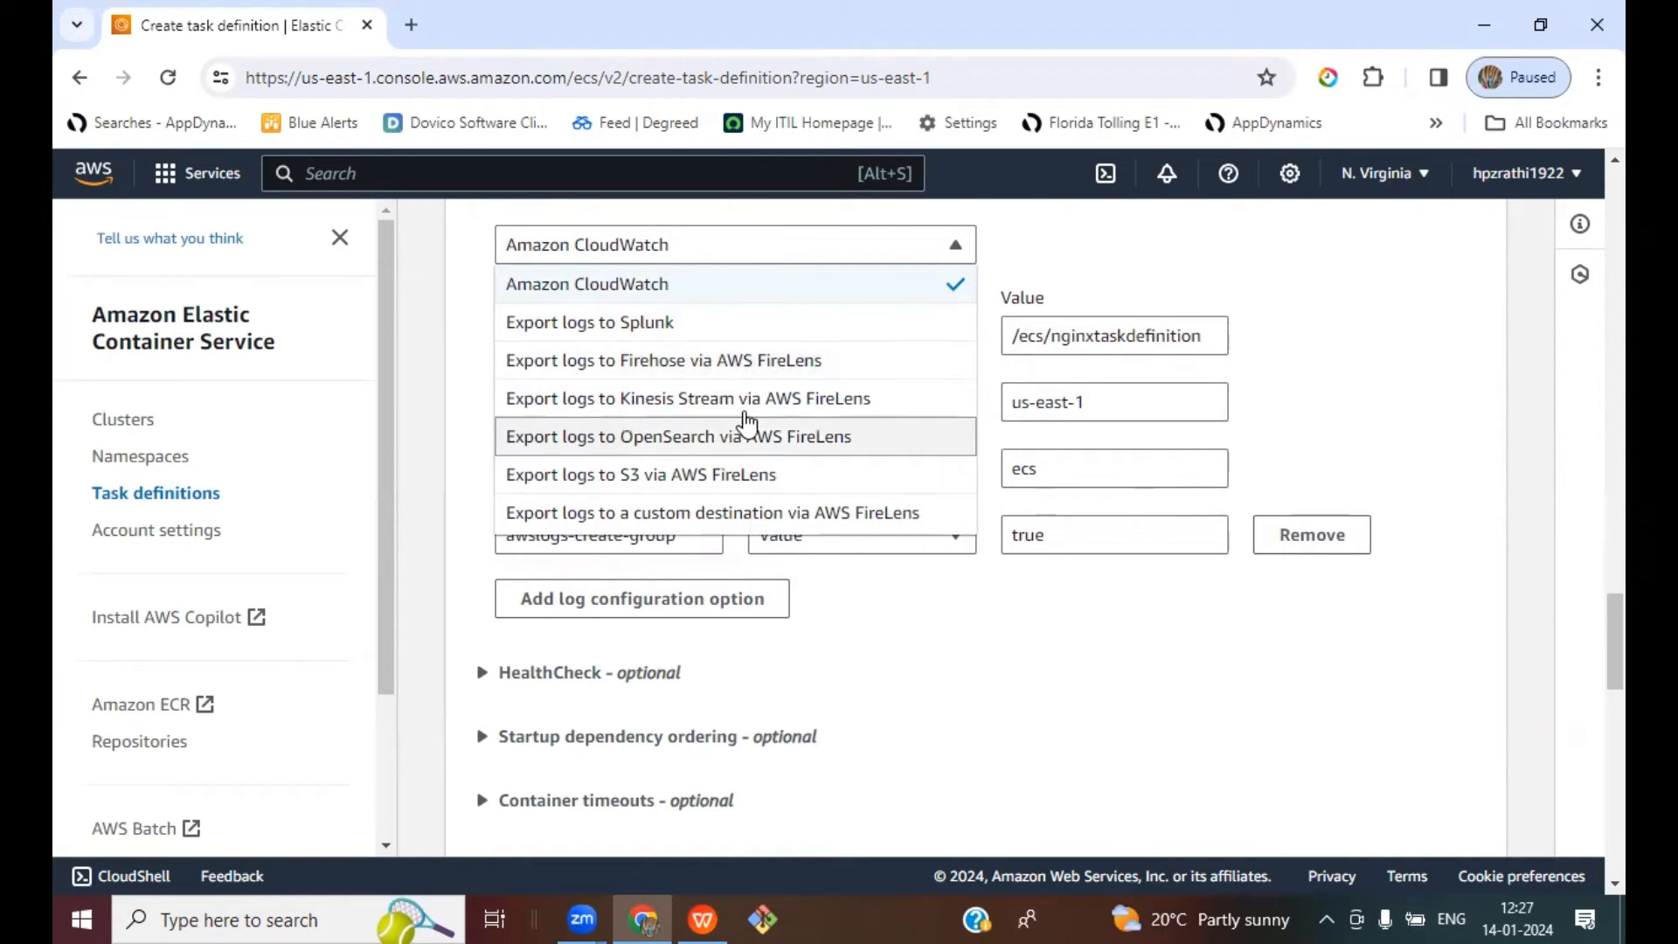
click(1423, 415)
scroll(1425, 416, up, 1)
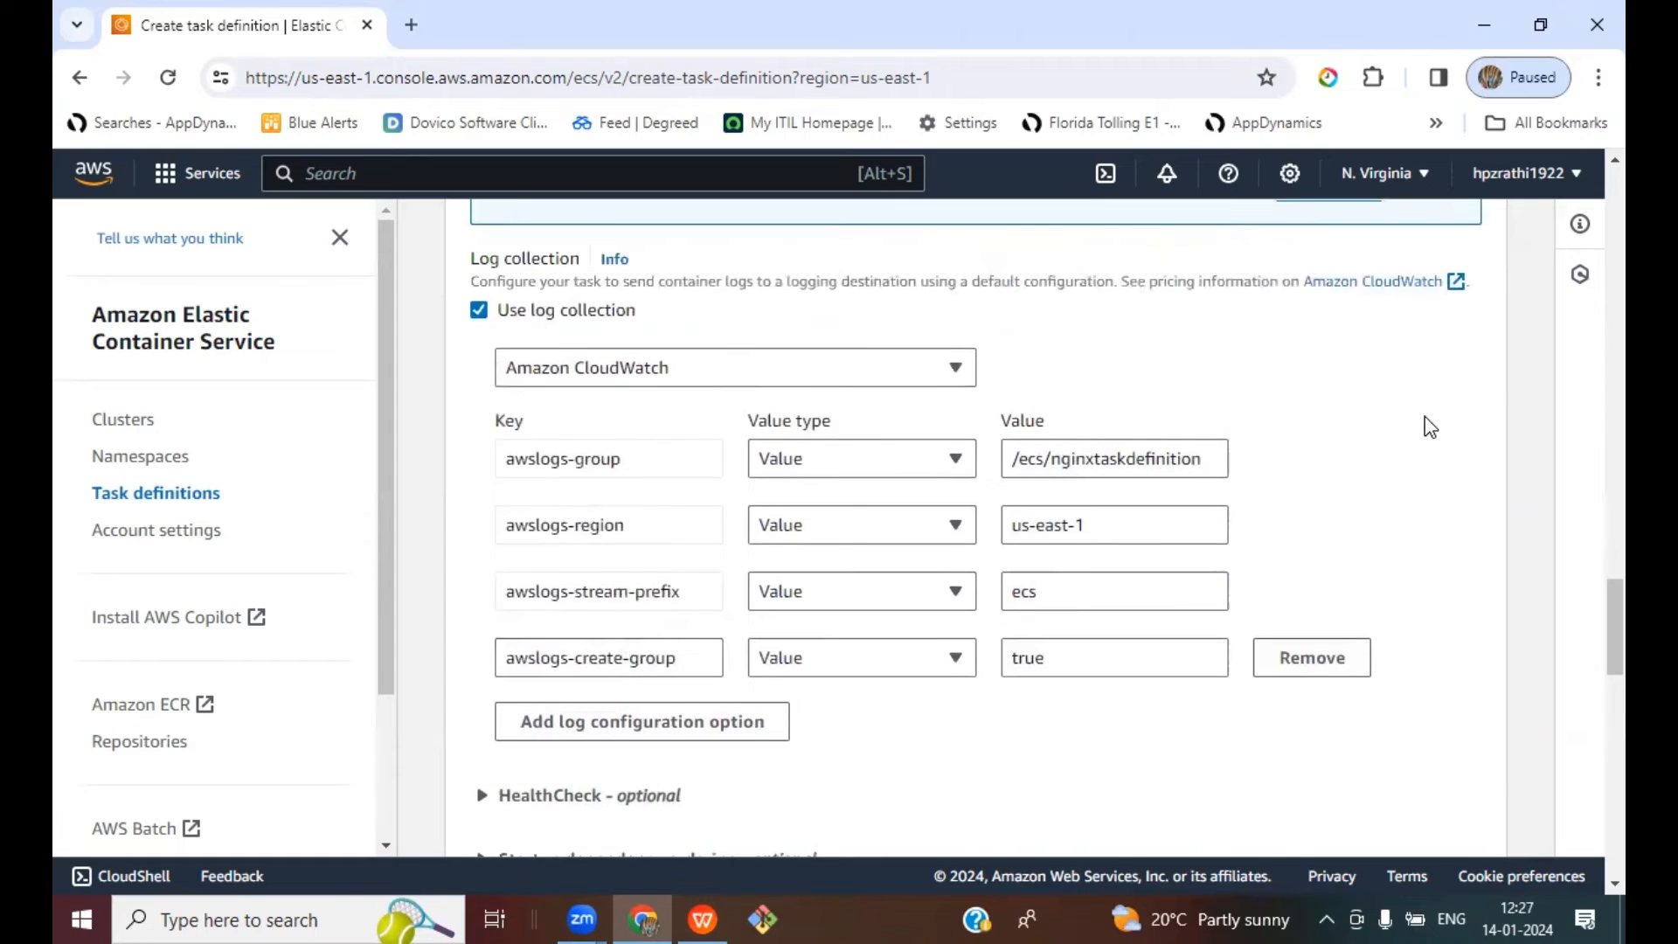
Step: Turn off log collection for the nginx container and check its container network settings
click(479, 311)
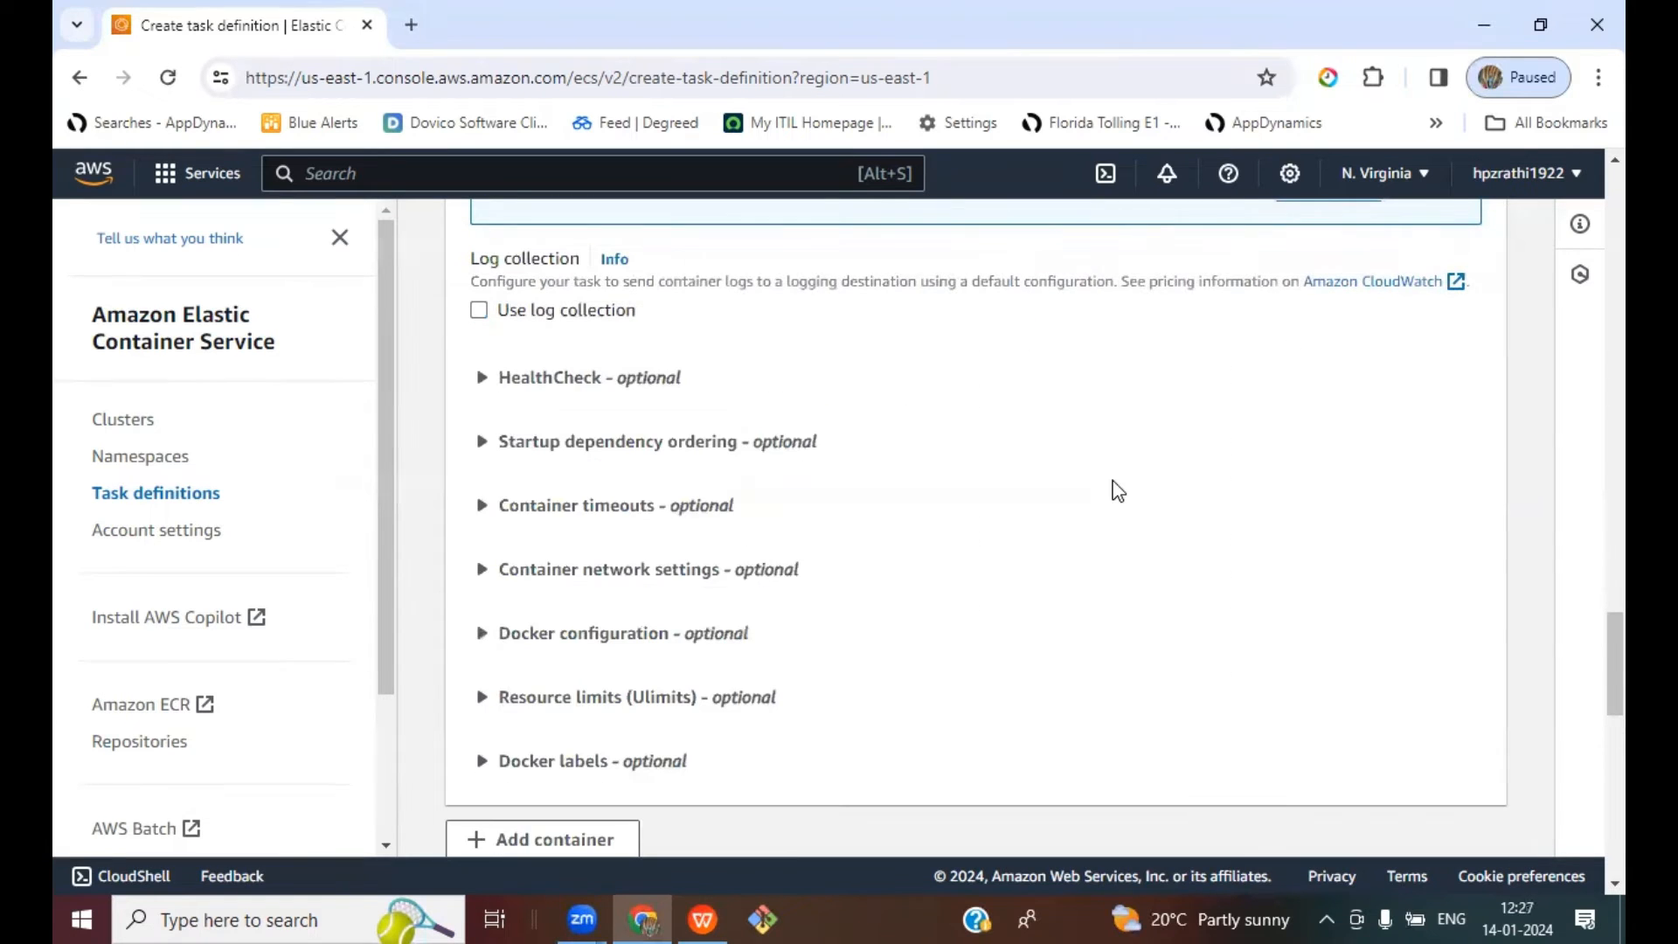
scroll(1119, 491, down, 1)
scroll(1118, 491, up, 1)
scroll(1119, 491, down, 1)
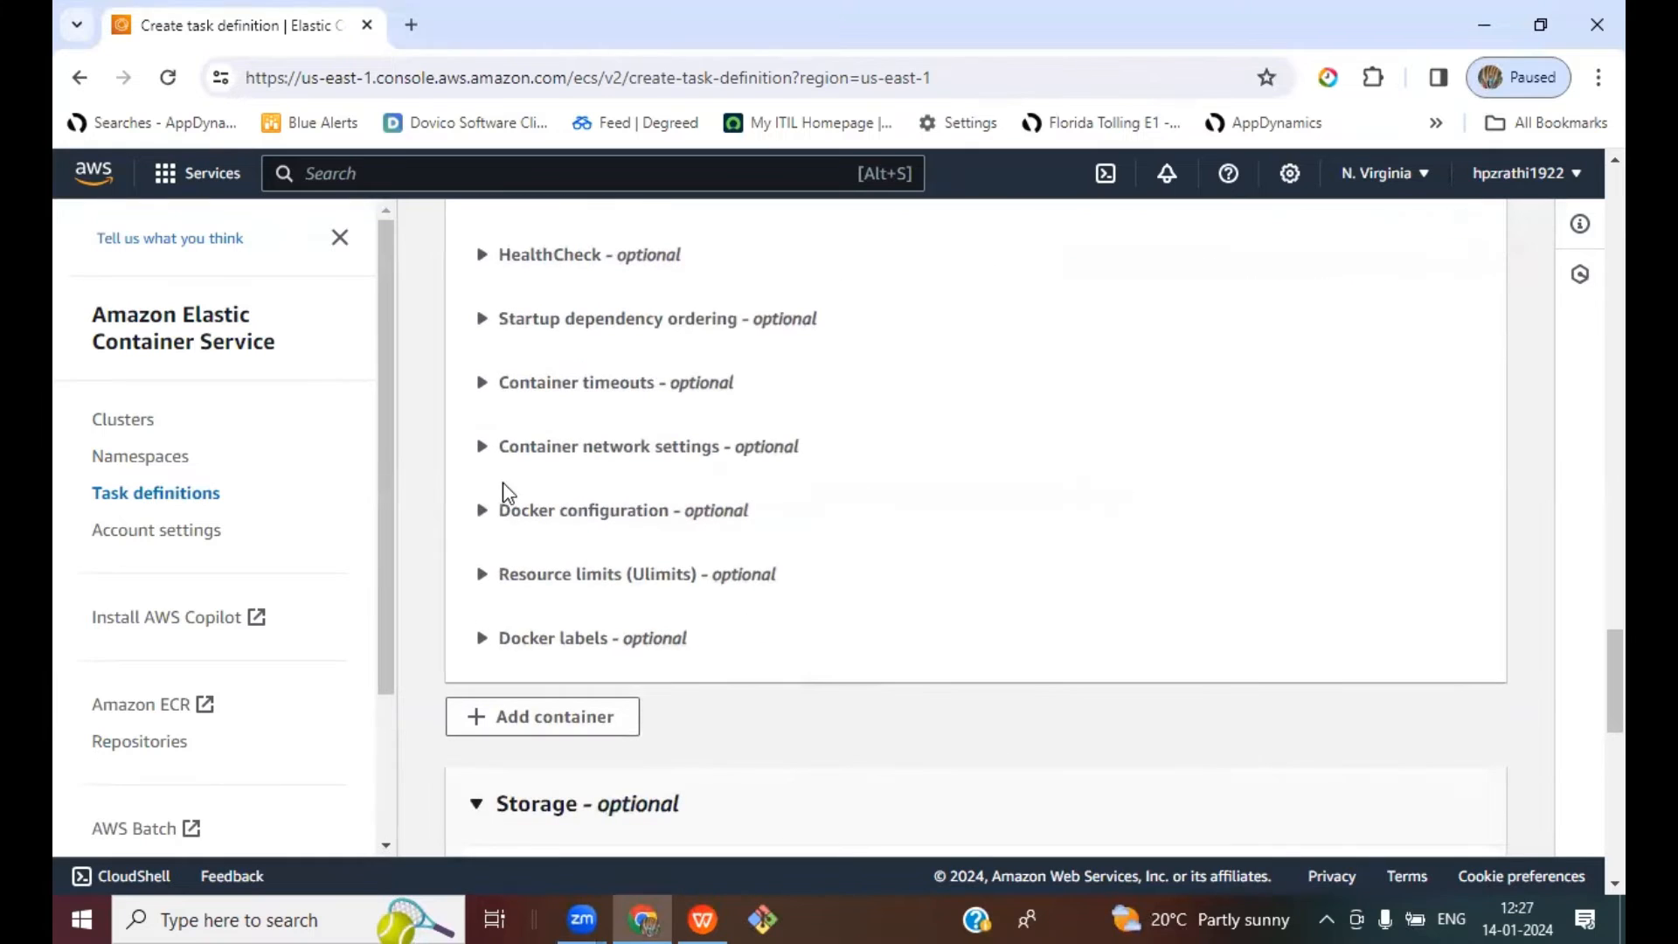
click(483, 450)
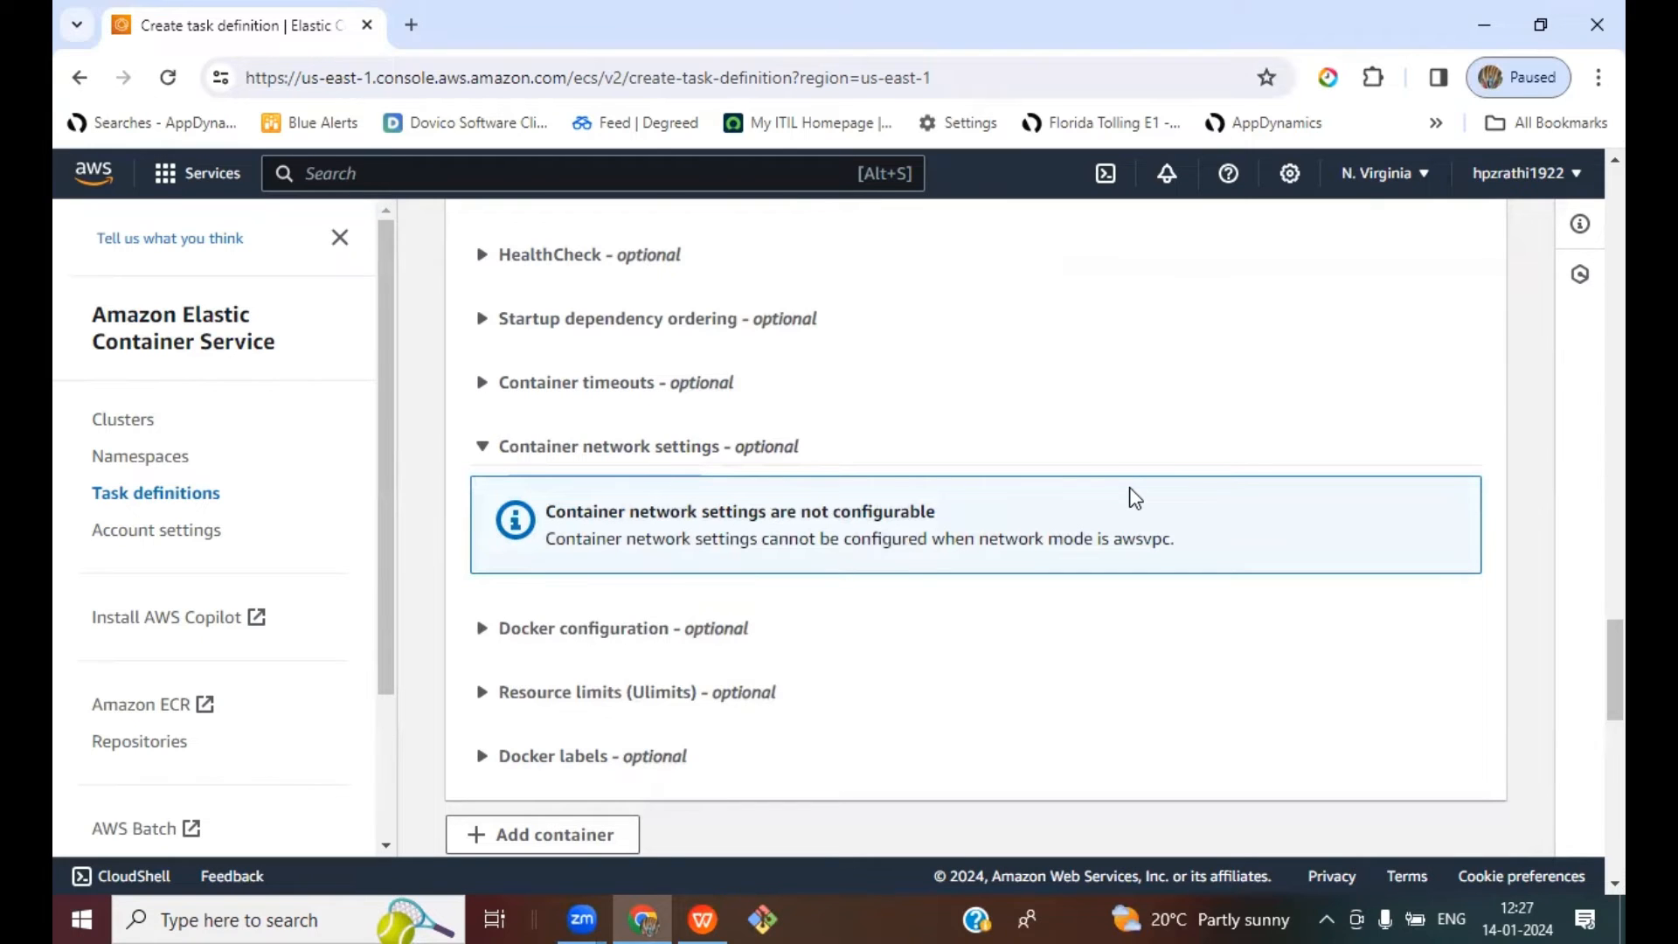
click(1146, 297)
drag(1103, 552, 1177, 551)
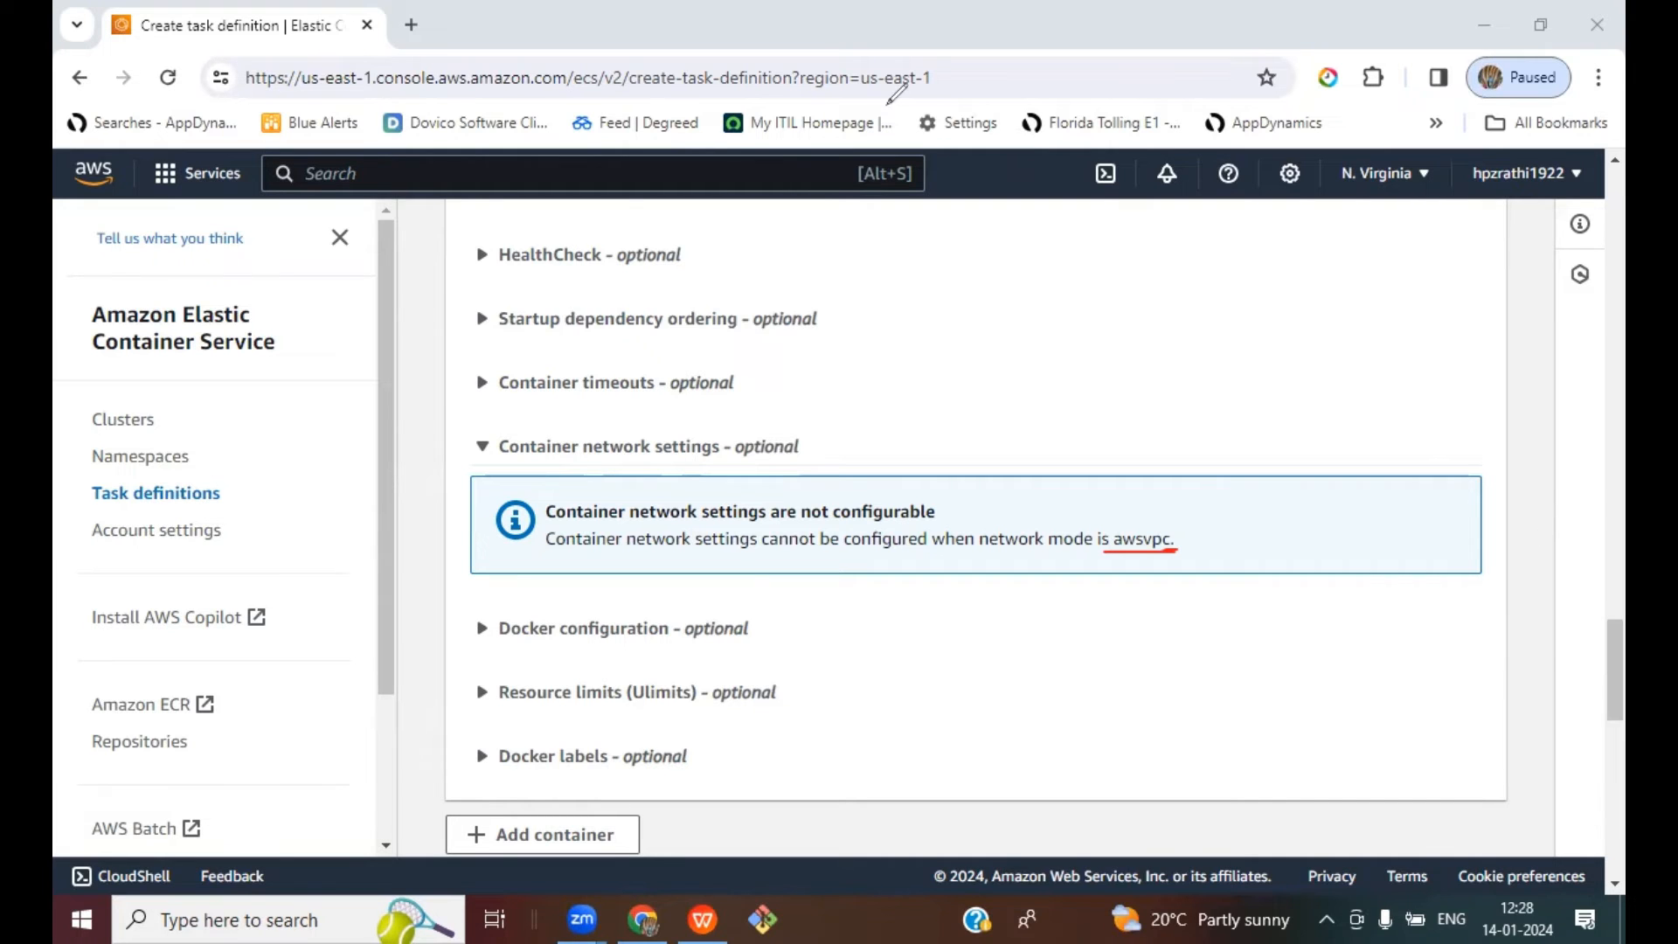
Step: Create the task definition, leaving the optional storage, monitoring and tags settings as they are
scroll(1113, 626, down, 6)
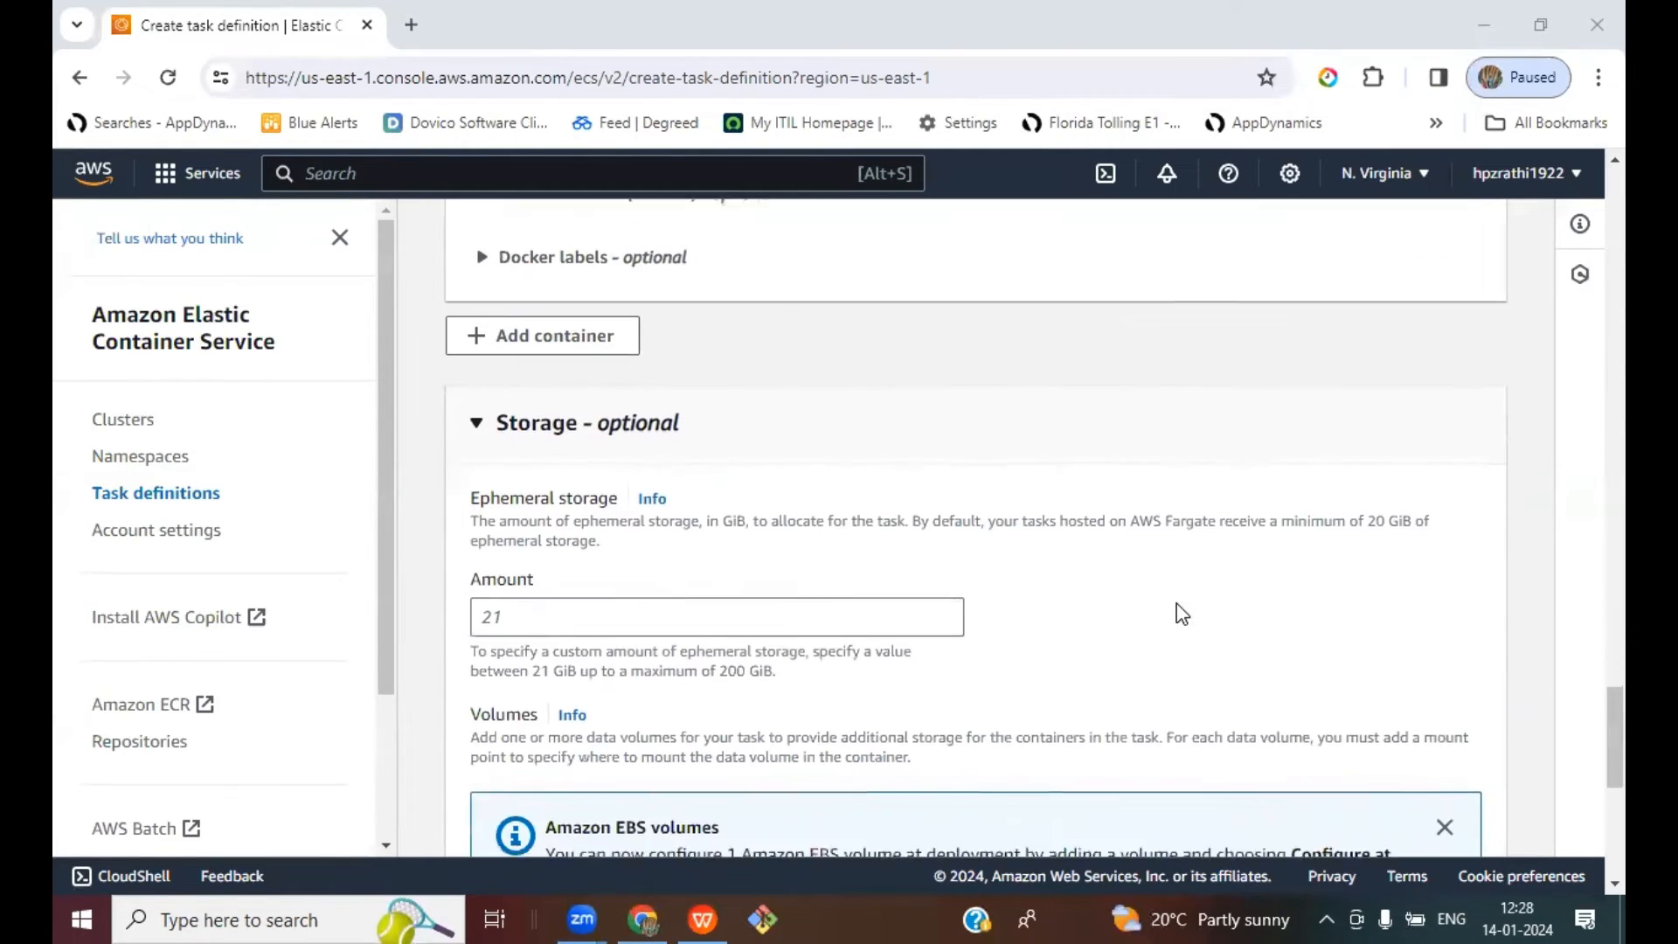
scroll(1177, 603, down, 7)
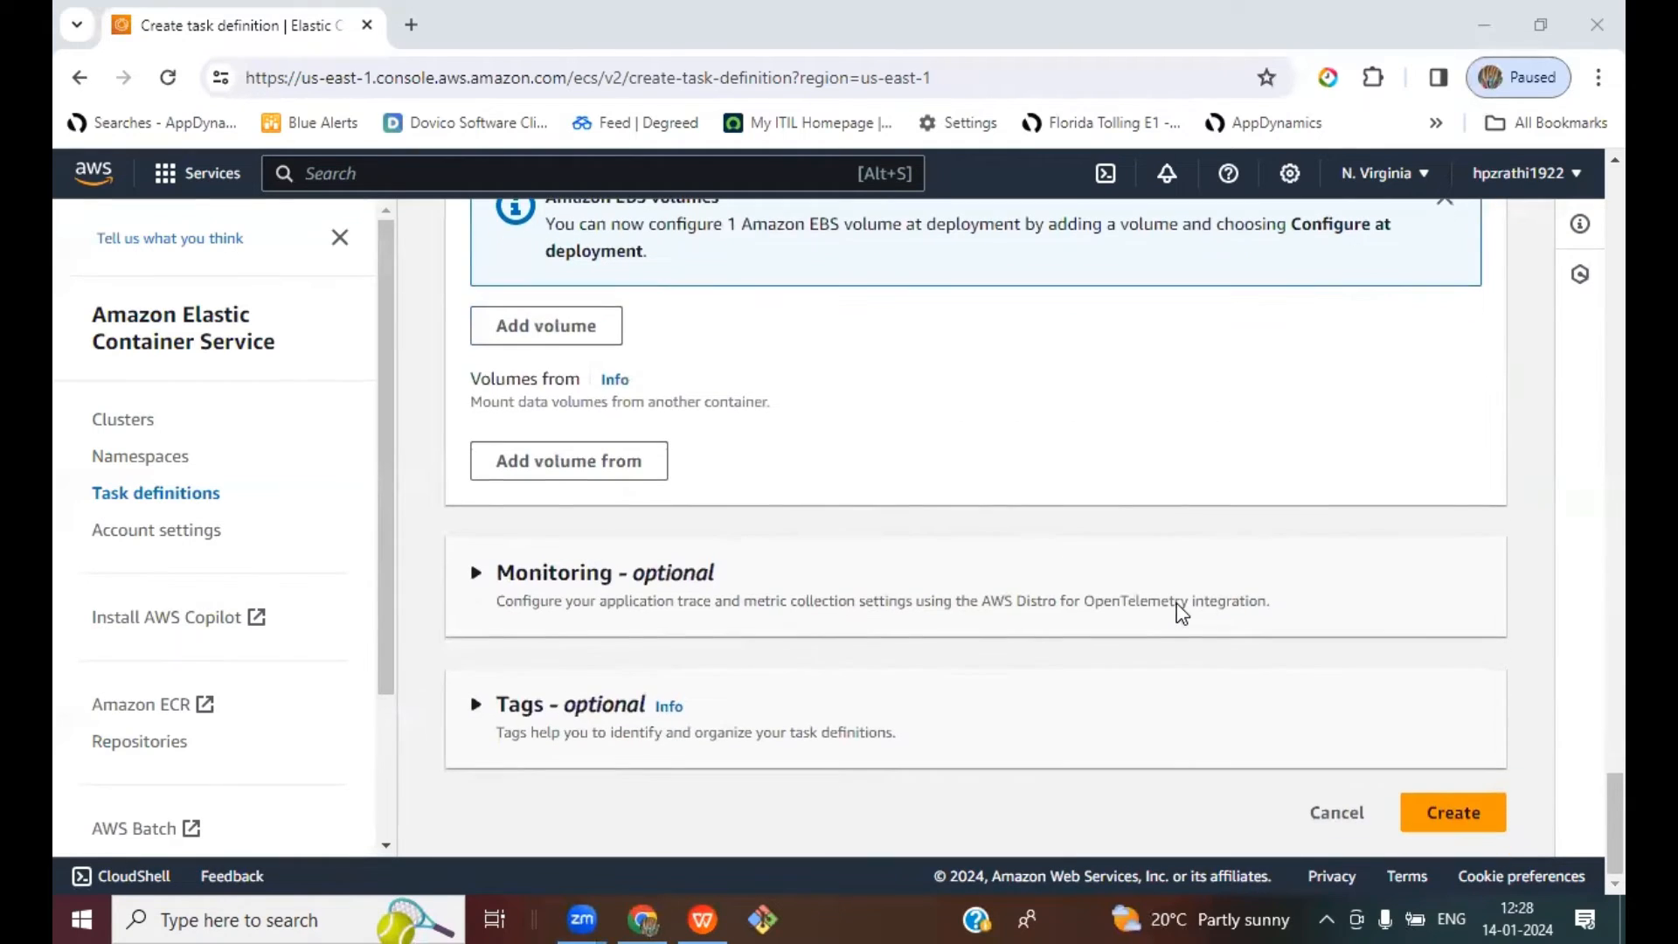
click(1445, 817)
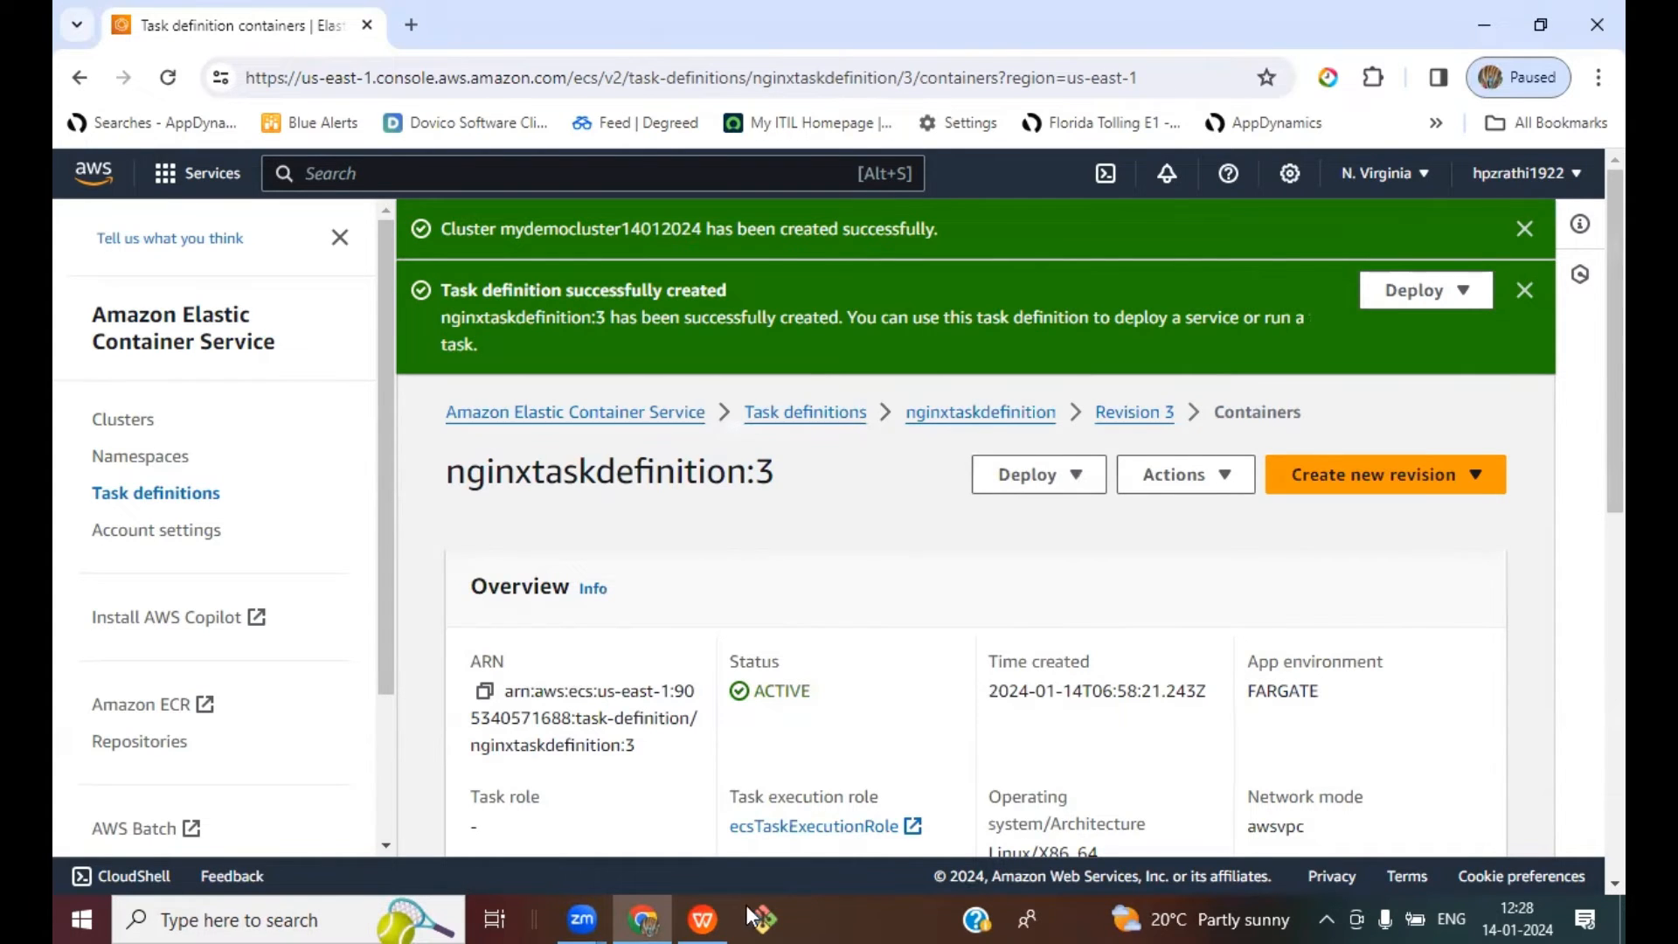
Step: Switch to the ECS.pptx presentation and mark creating the cluster and the task definition on the slide with the sequence of steps
click(702, 918)
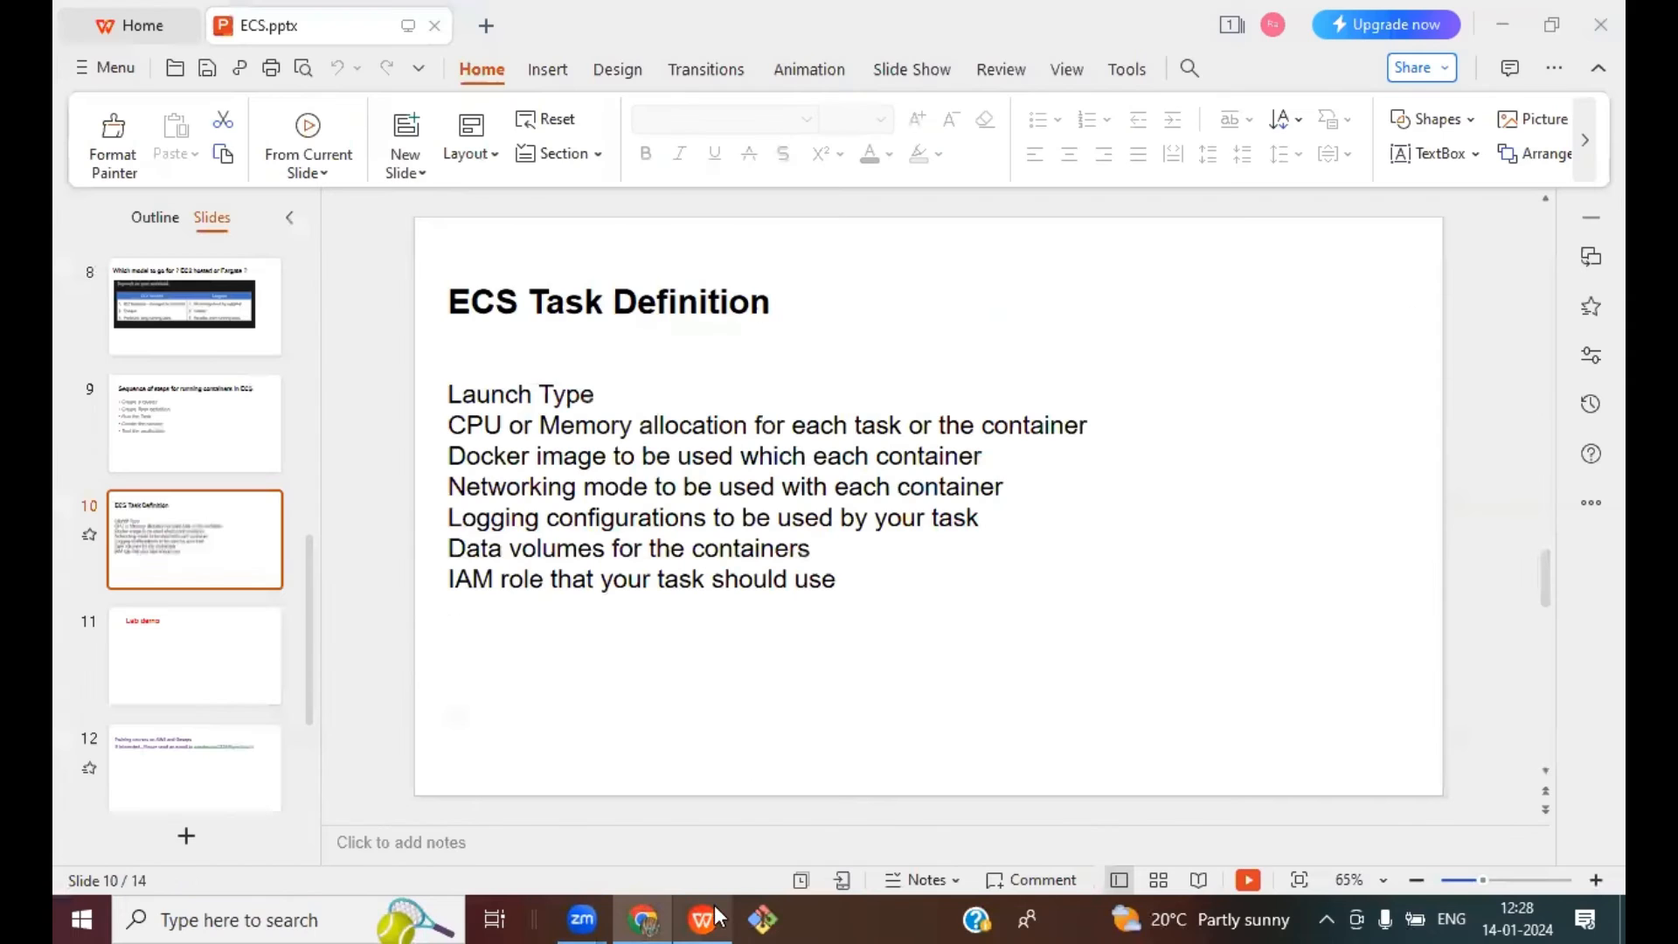
click(1003, 120)
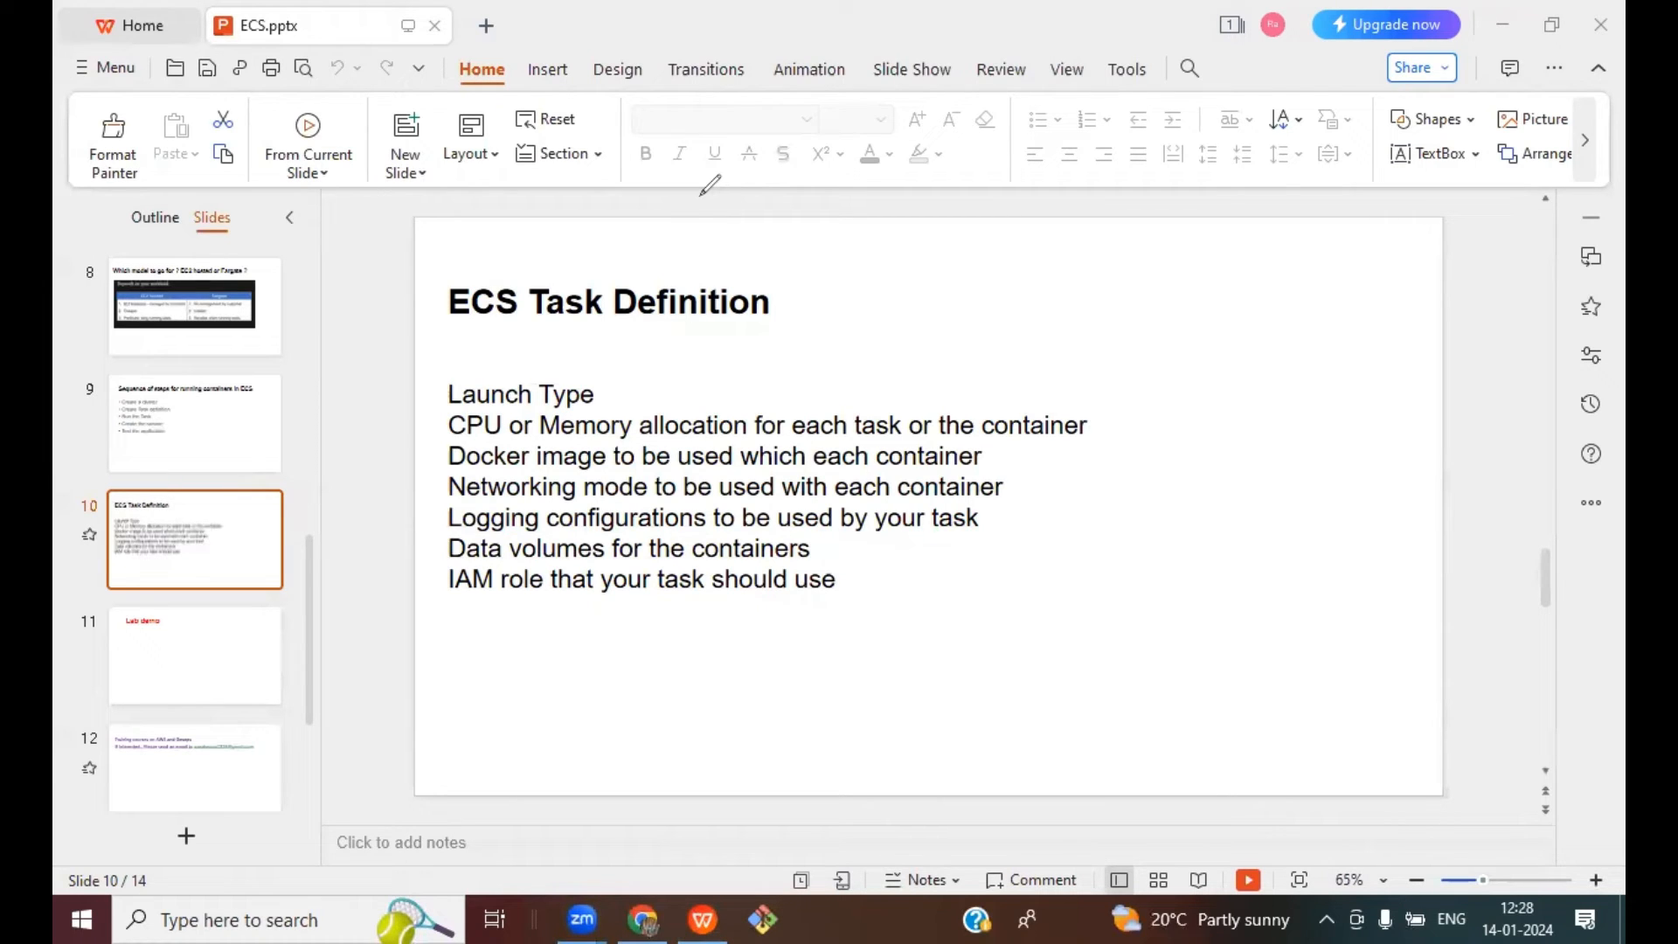
key(Page_Up)
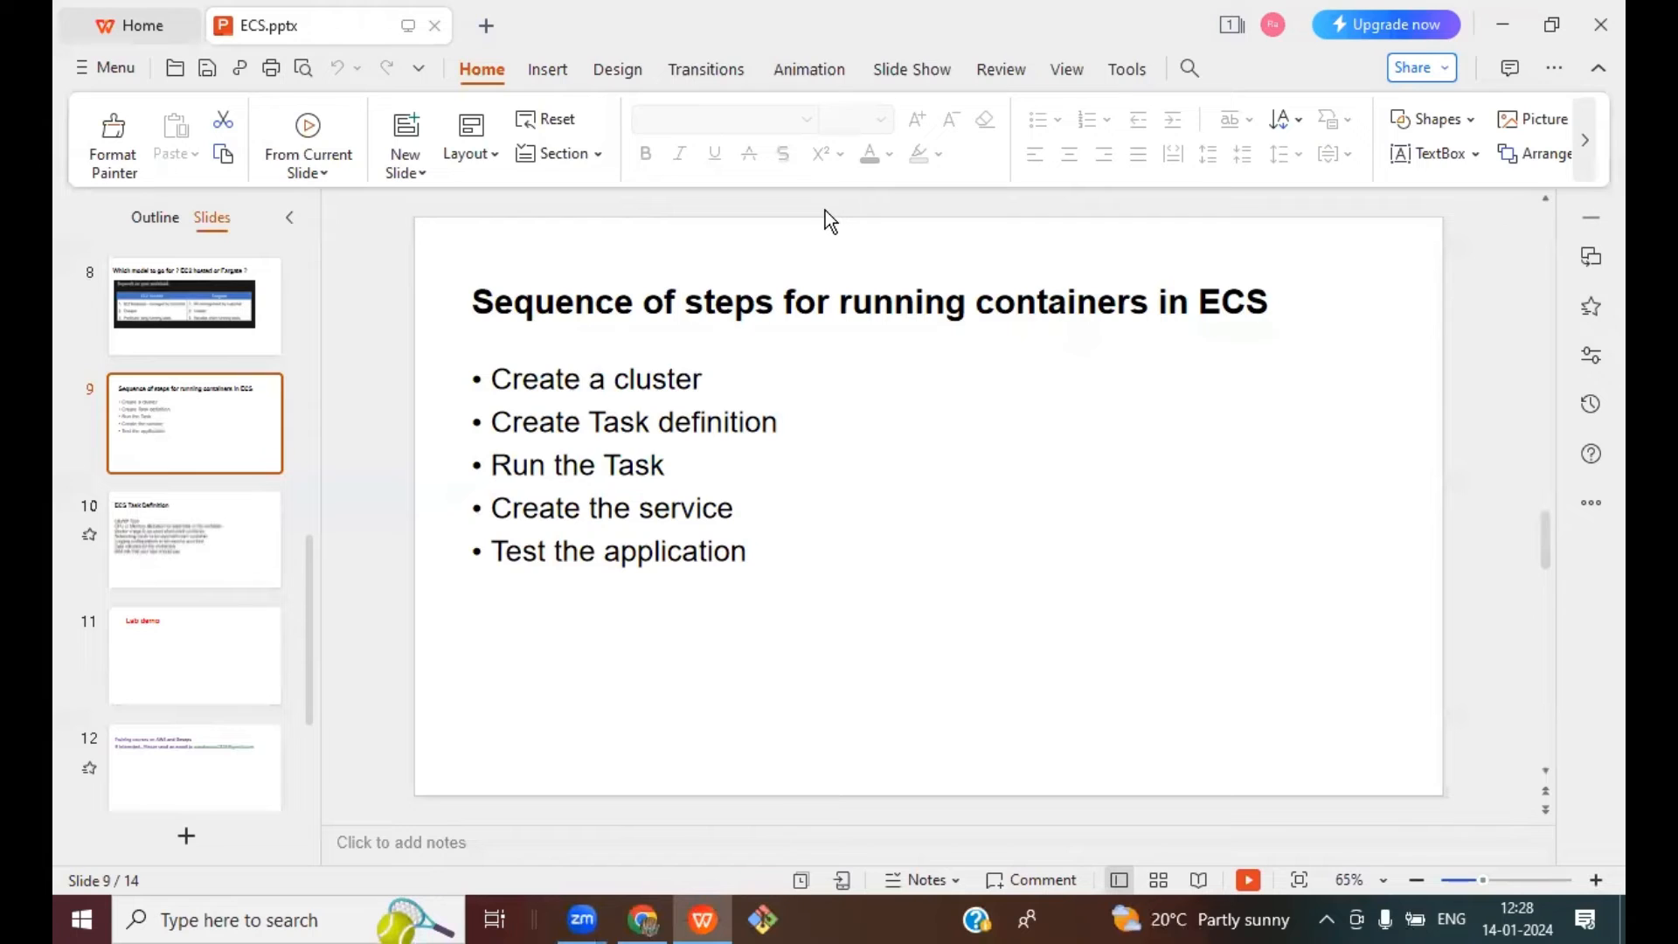
drag(703, 377, 757, 330)
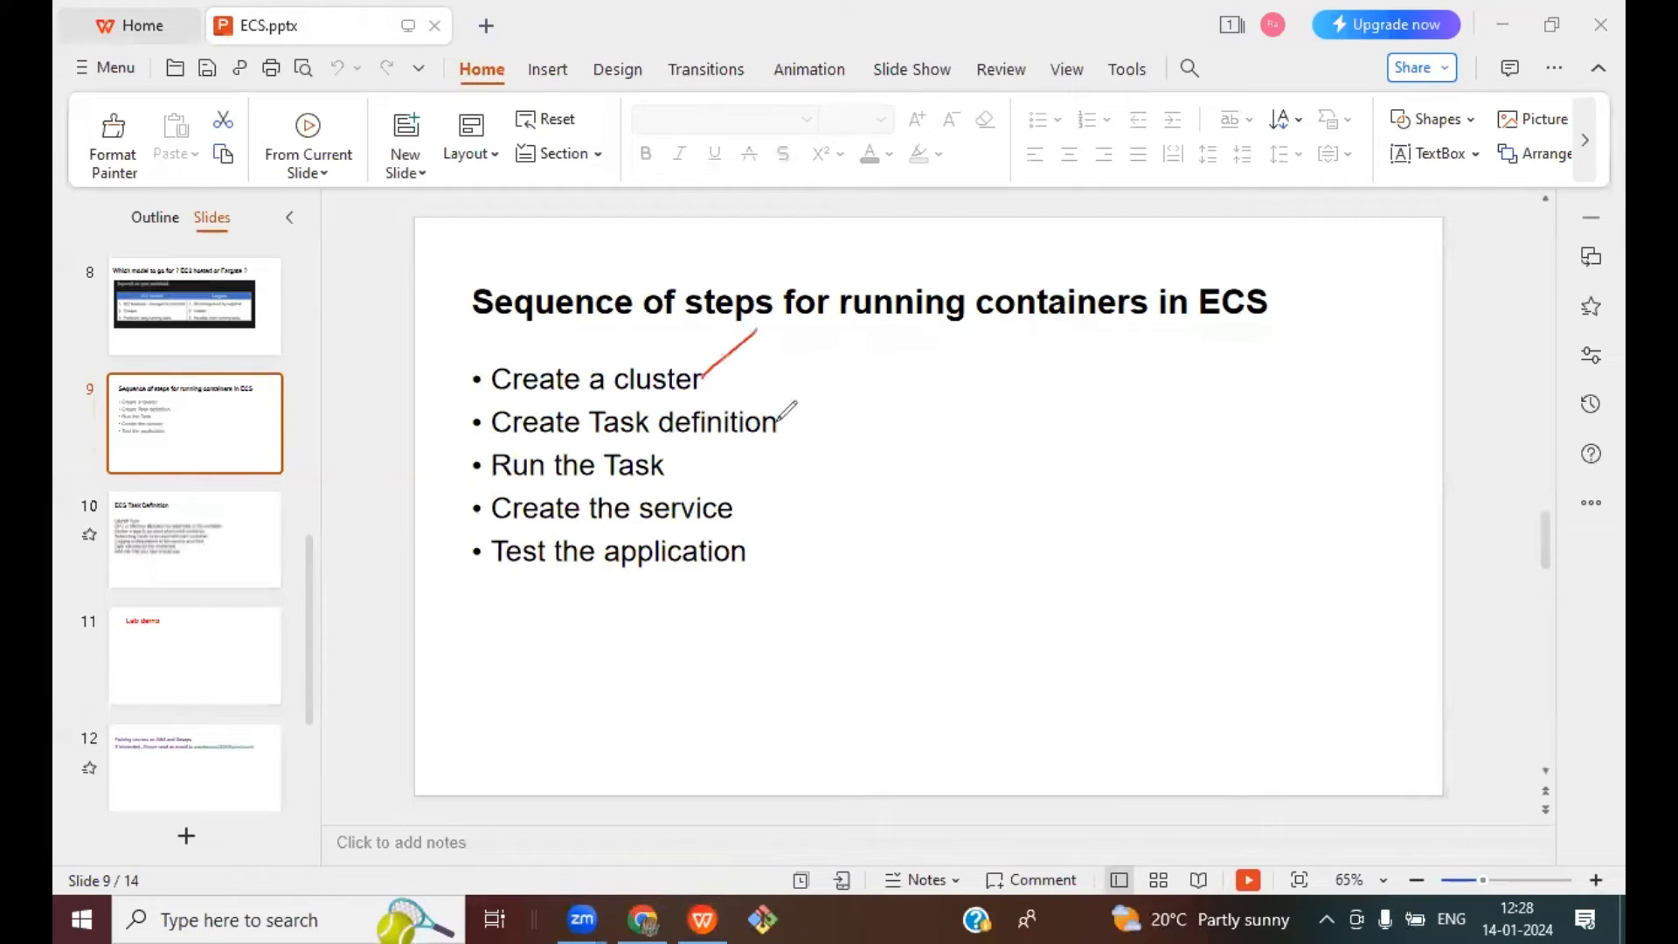
drag(776, 429, 799, 395)
Step: Return to the AWS console, open the run task form for the new task definition, and review its cluster, compute and deployment settings
key(alt+Tab)
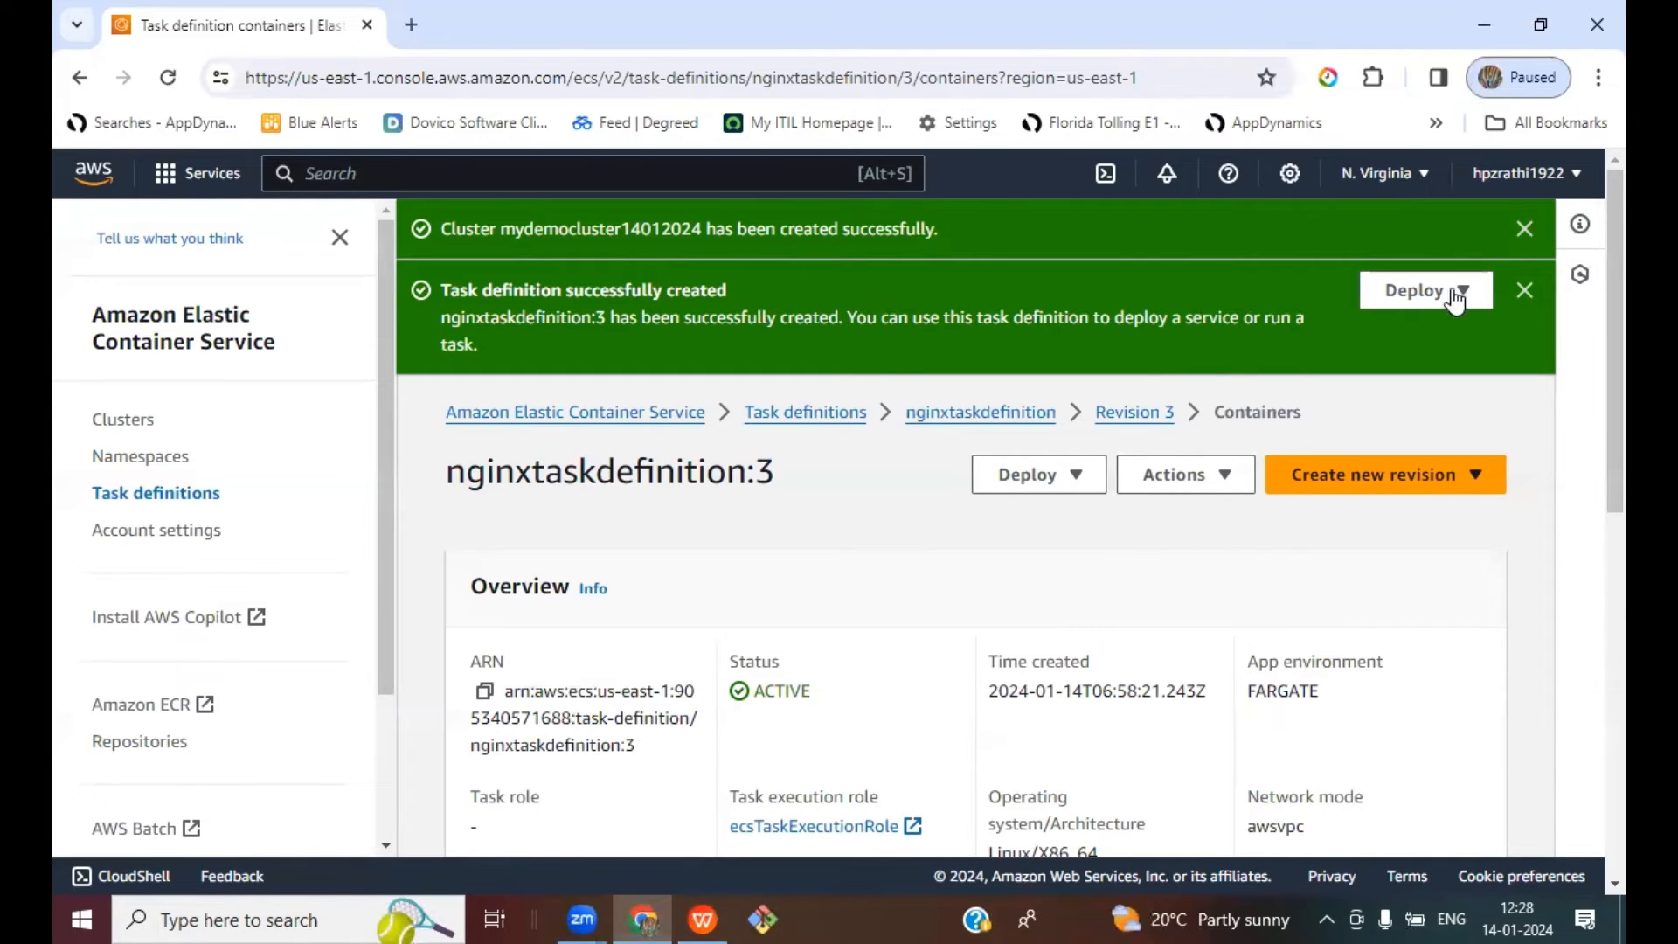
click(1455, 297)
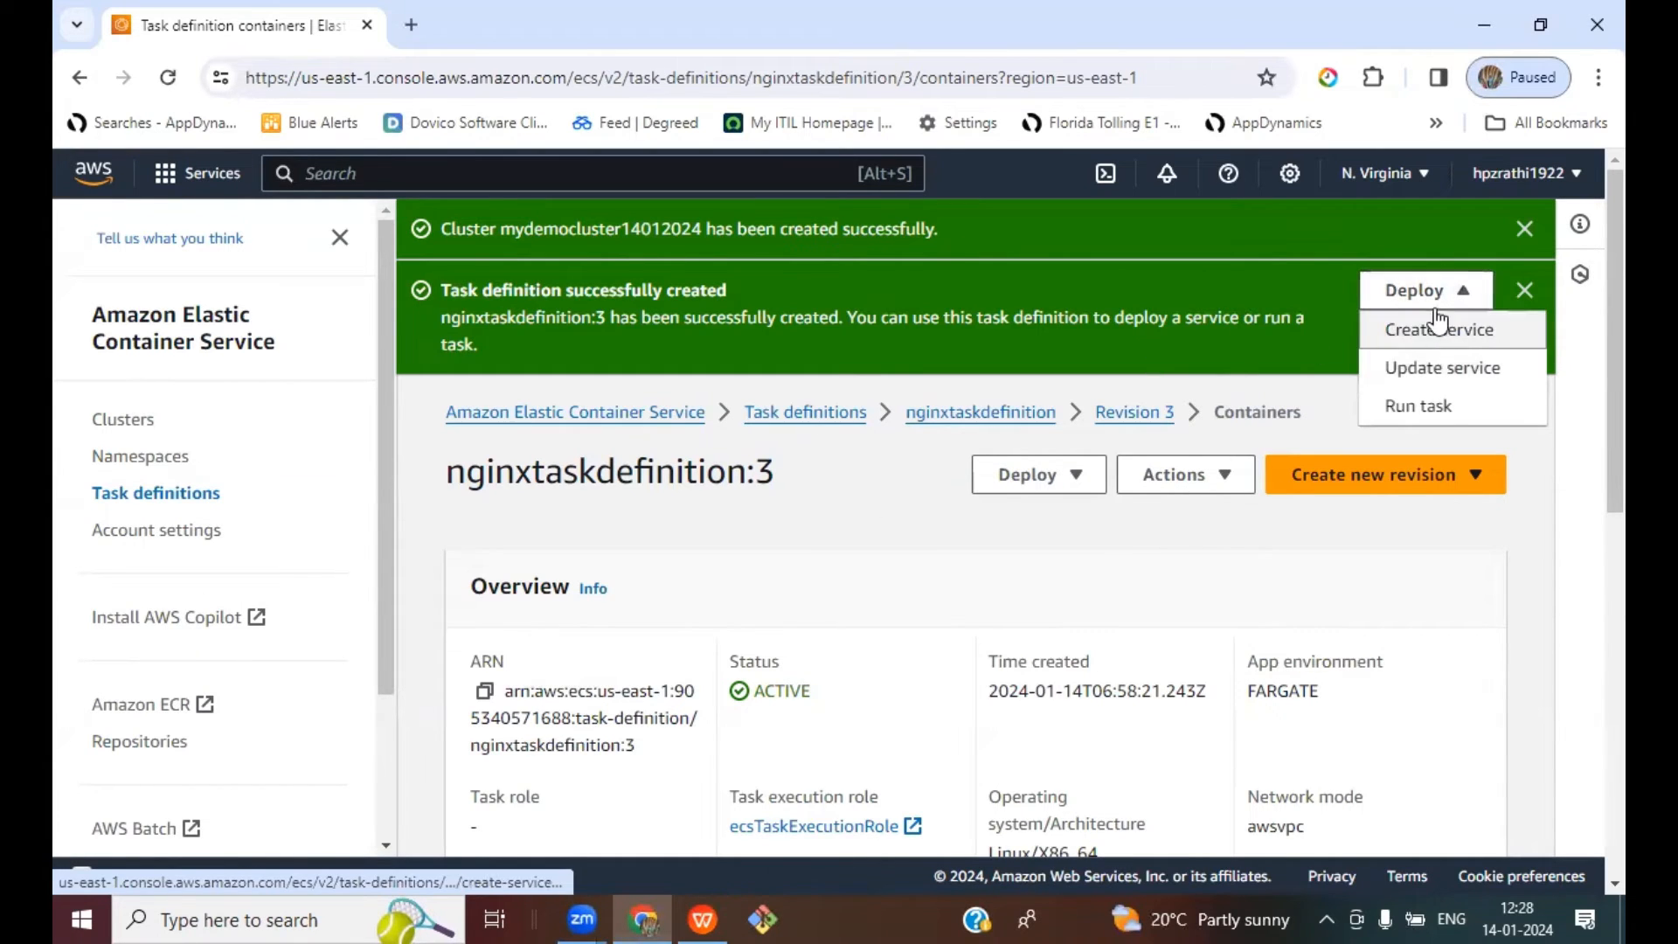
click(1427, 416)
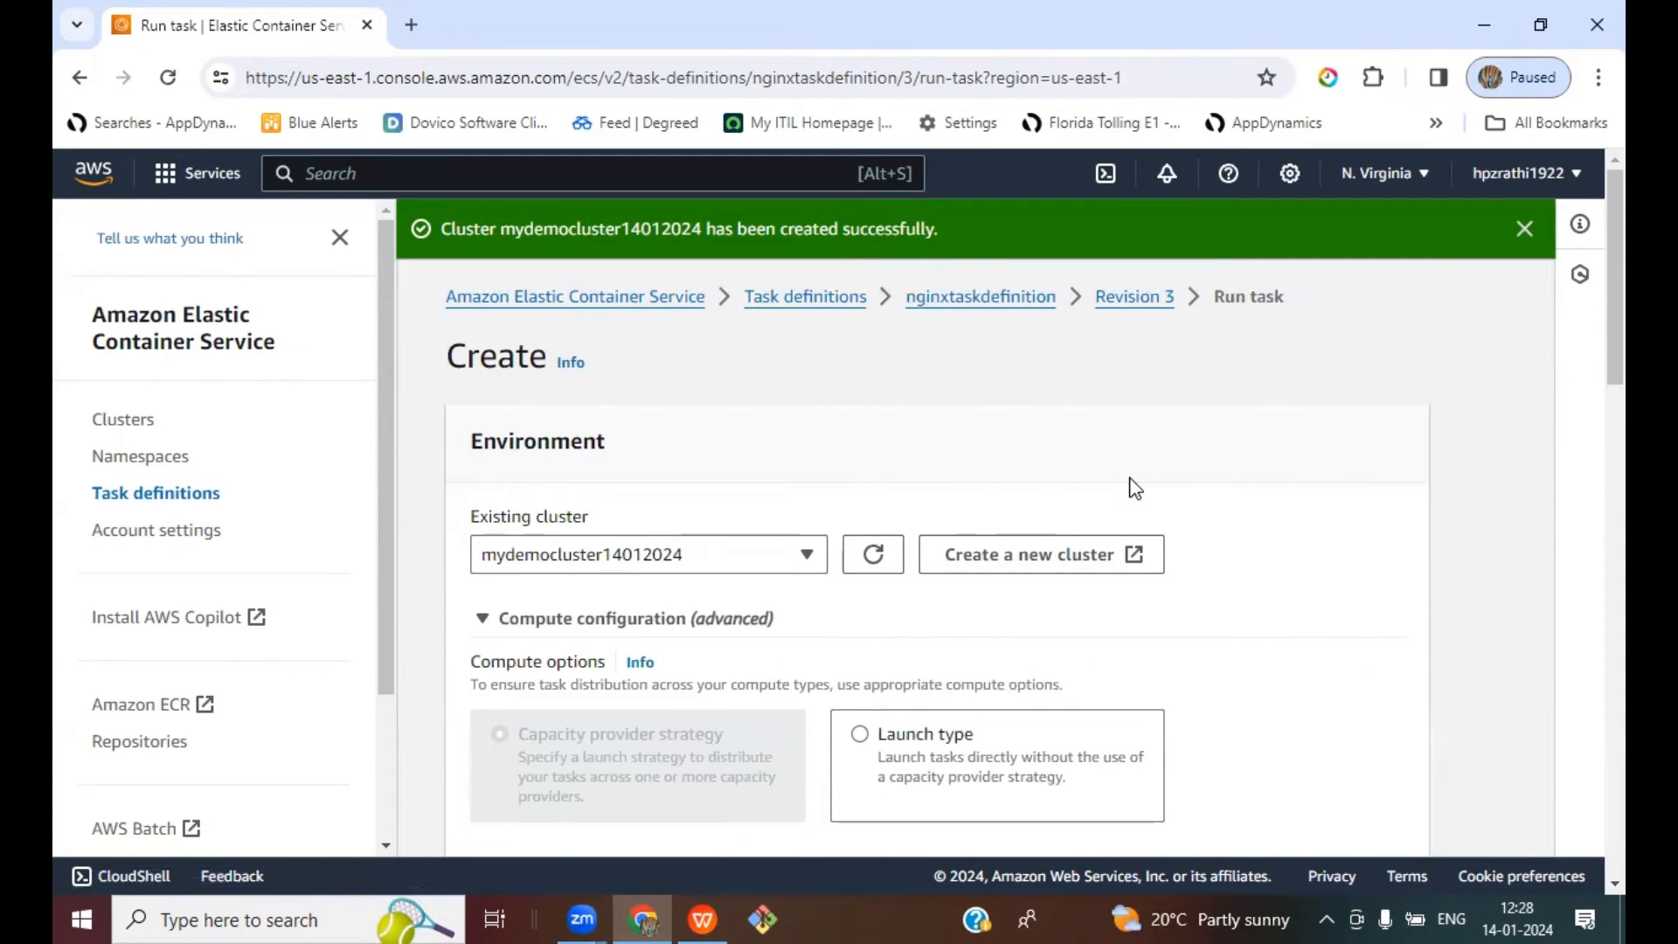
scroll(1229, 592, down, 8)
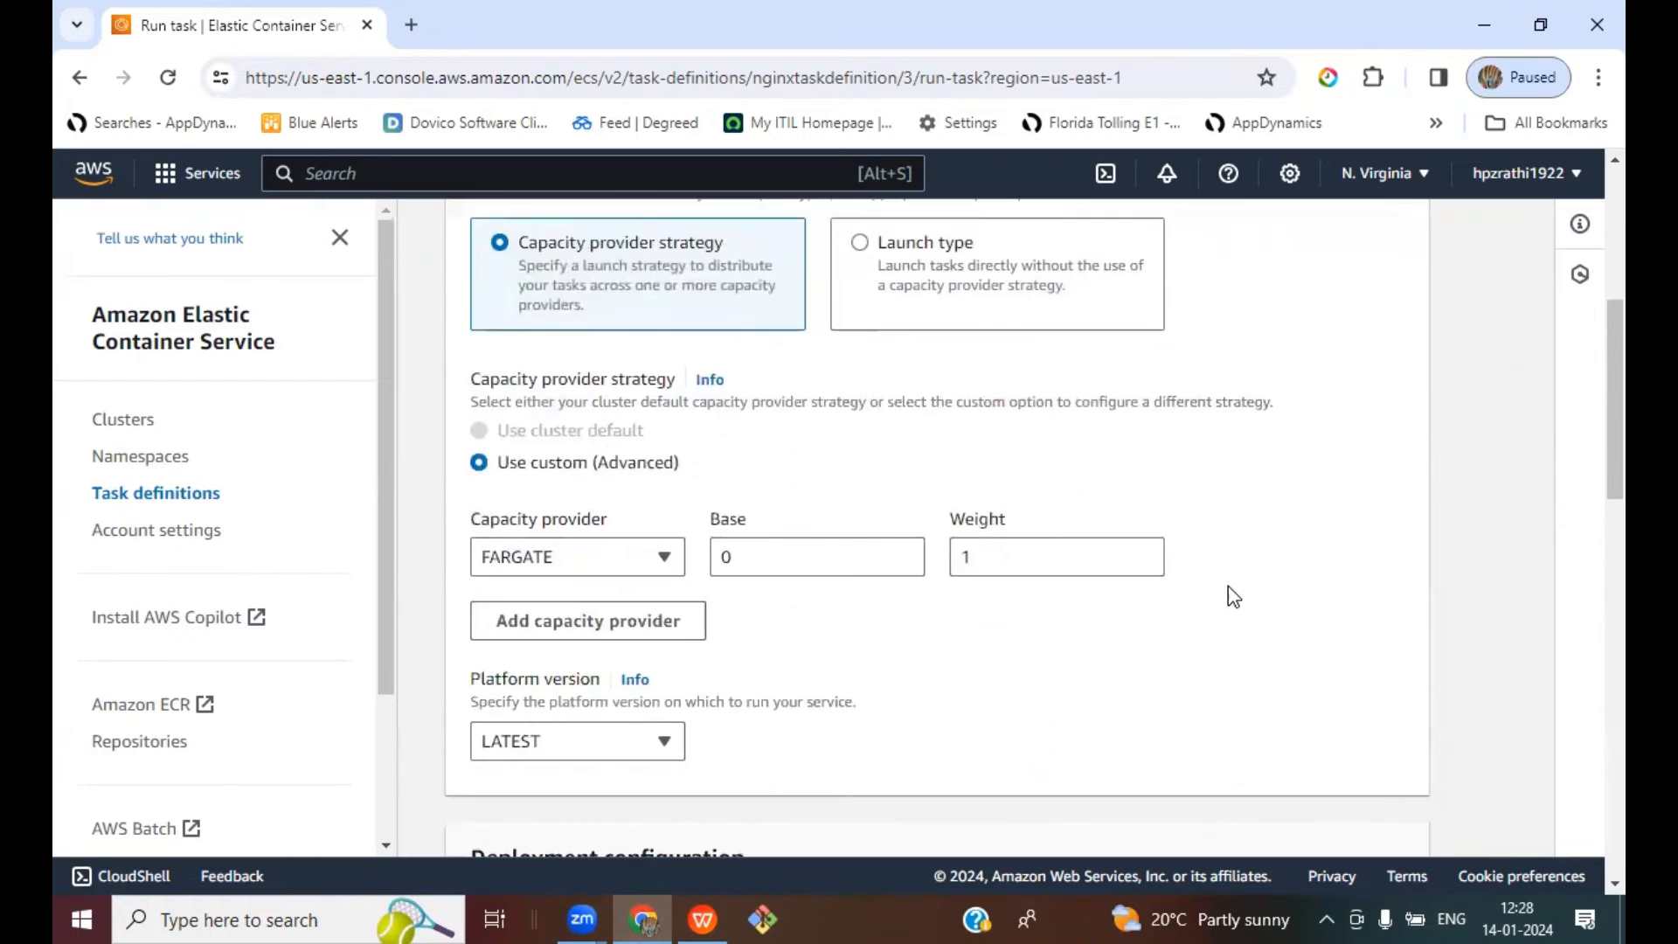
scroll(1228, 586, down, 6)
scroll(1227, 586, up, 15)
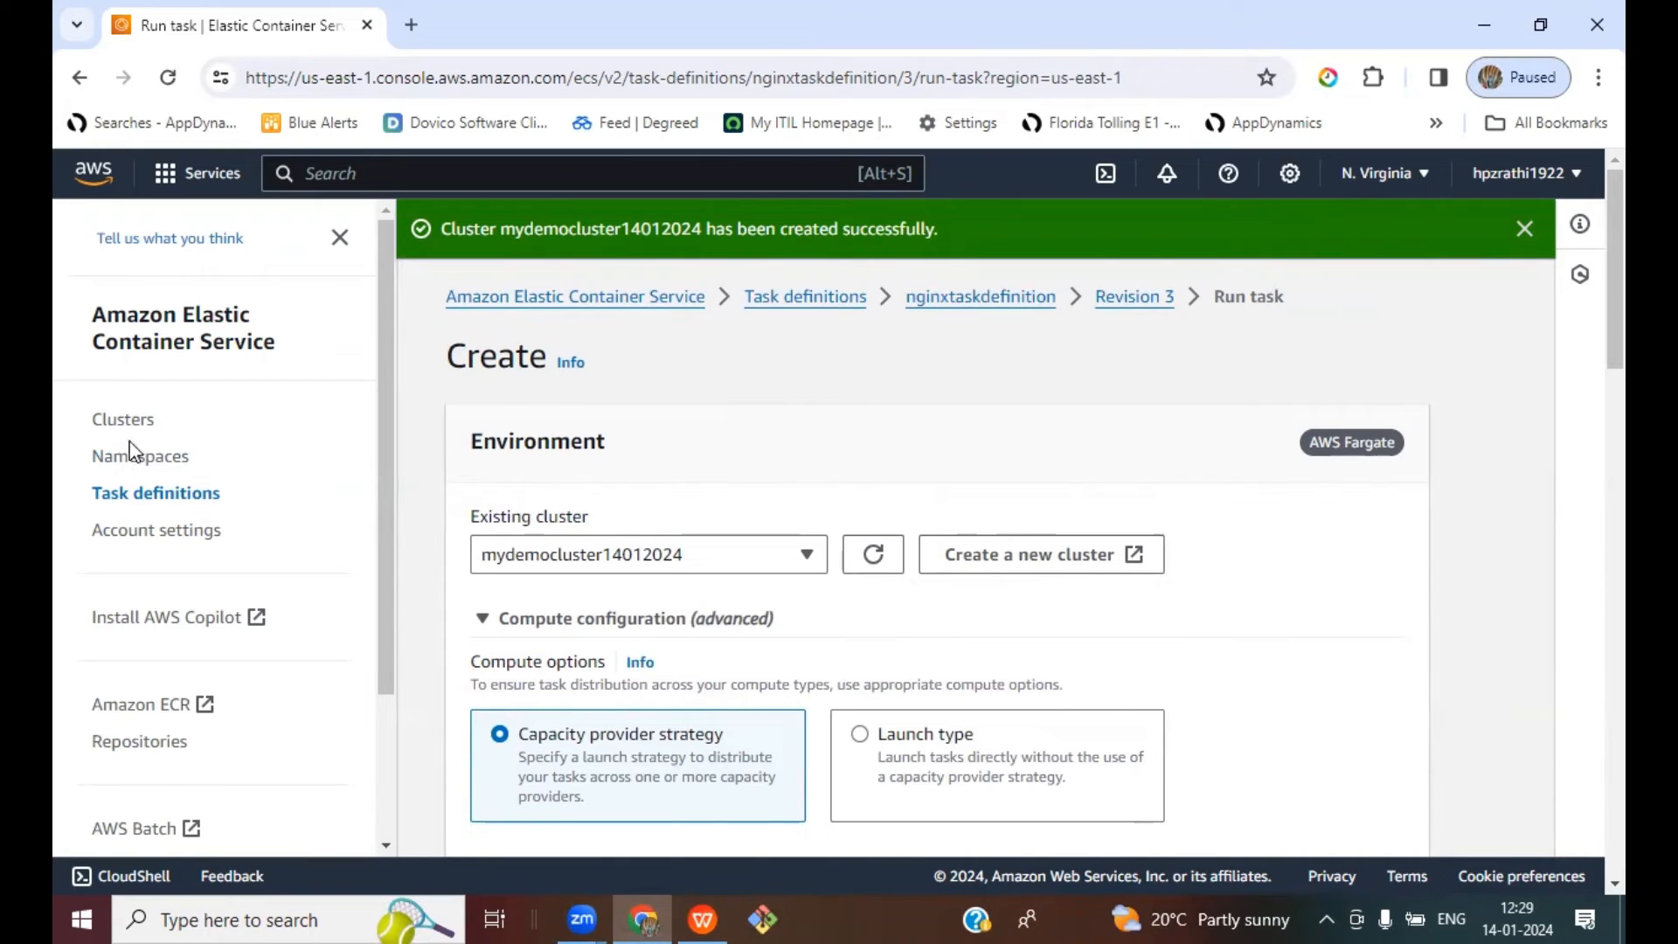
Step: Open revision 3 of nginxtaskdefinition from the task definitions list, refreshing its revisions on the way
click(112, 493)
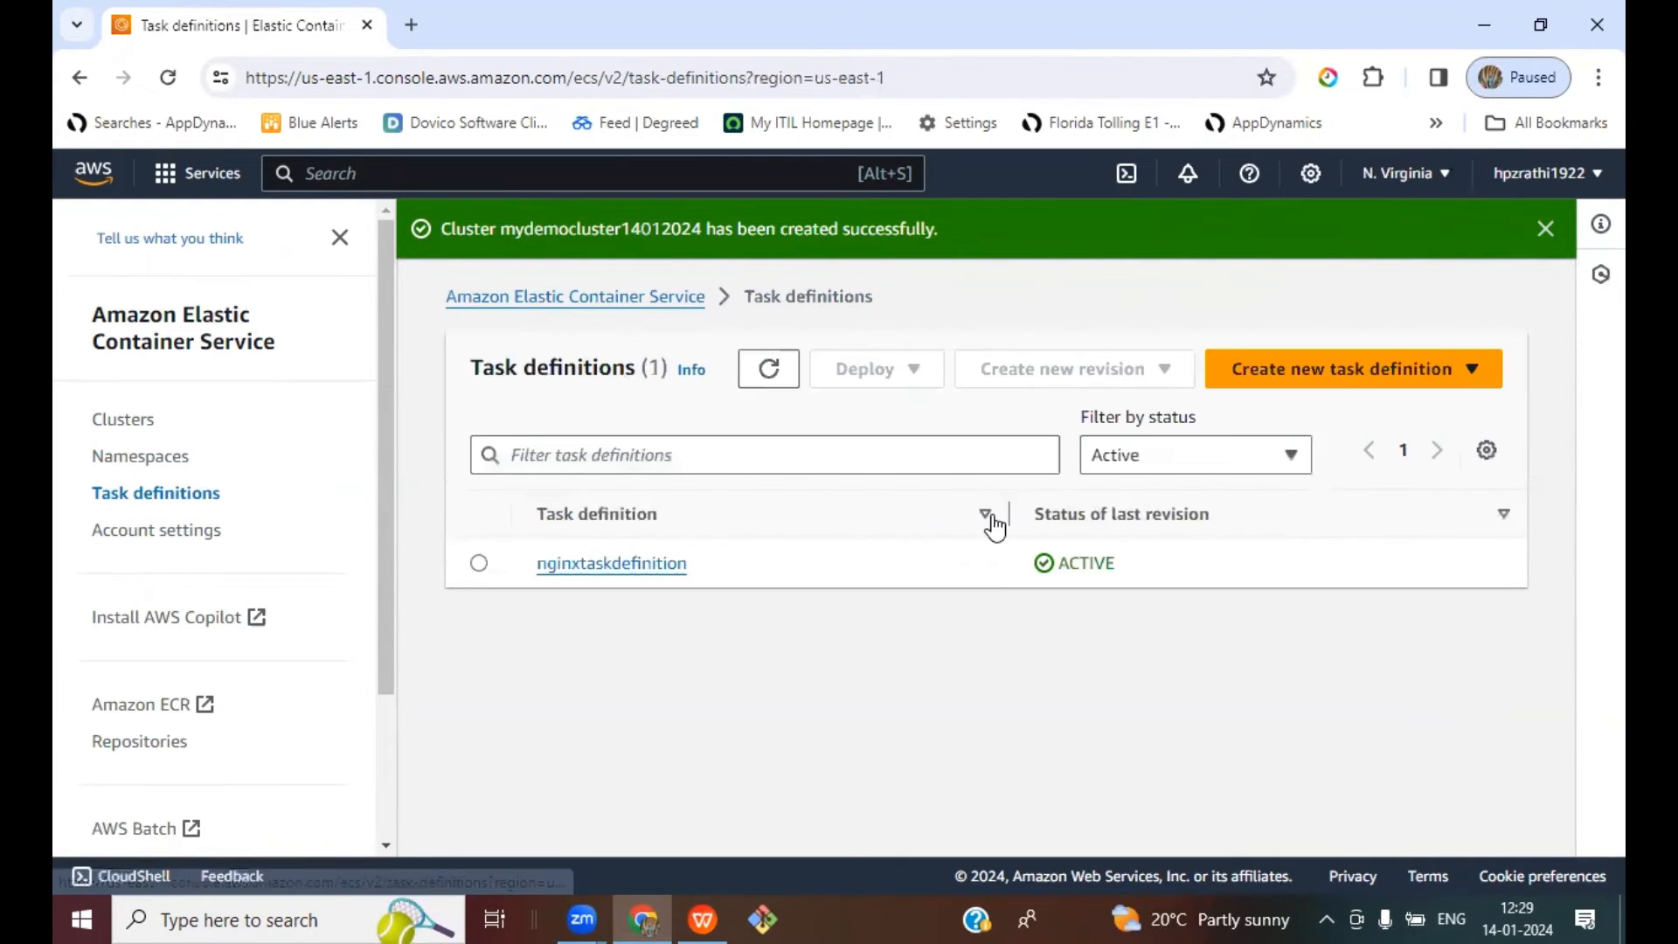
click(604, 564)
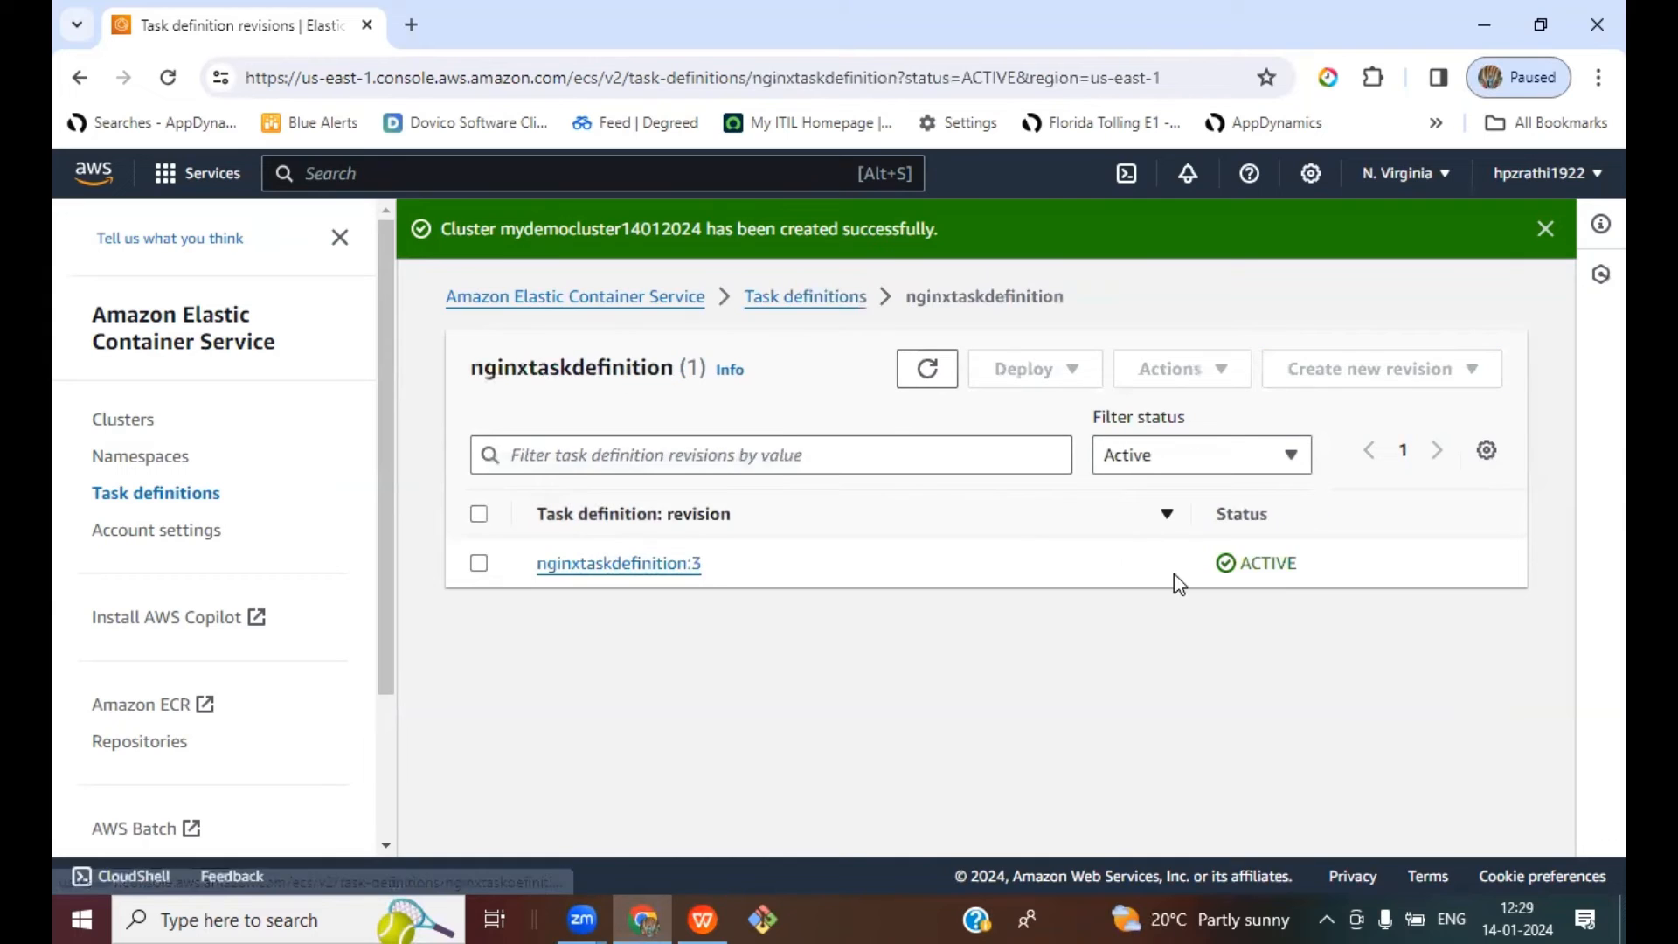
click(929, 372)
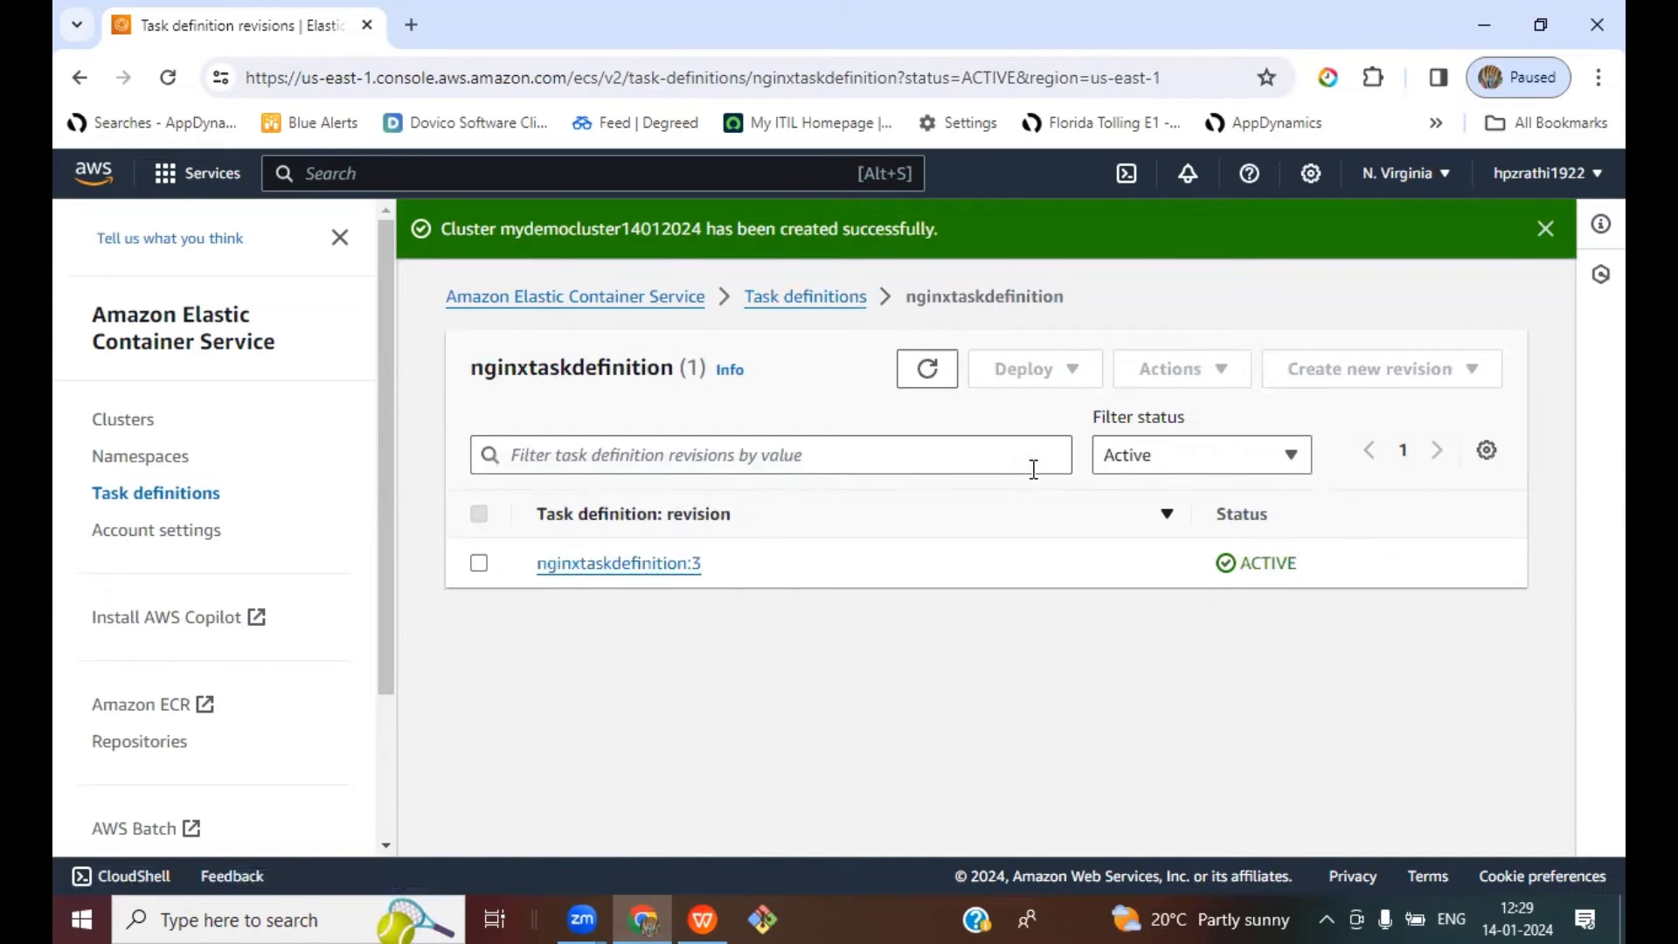
click(693, 564)
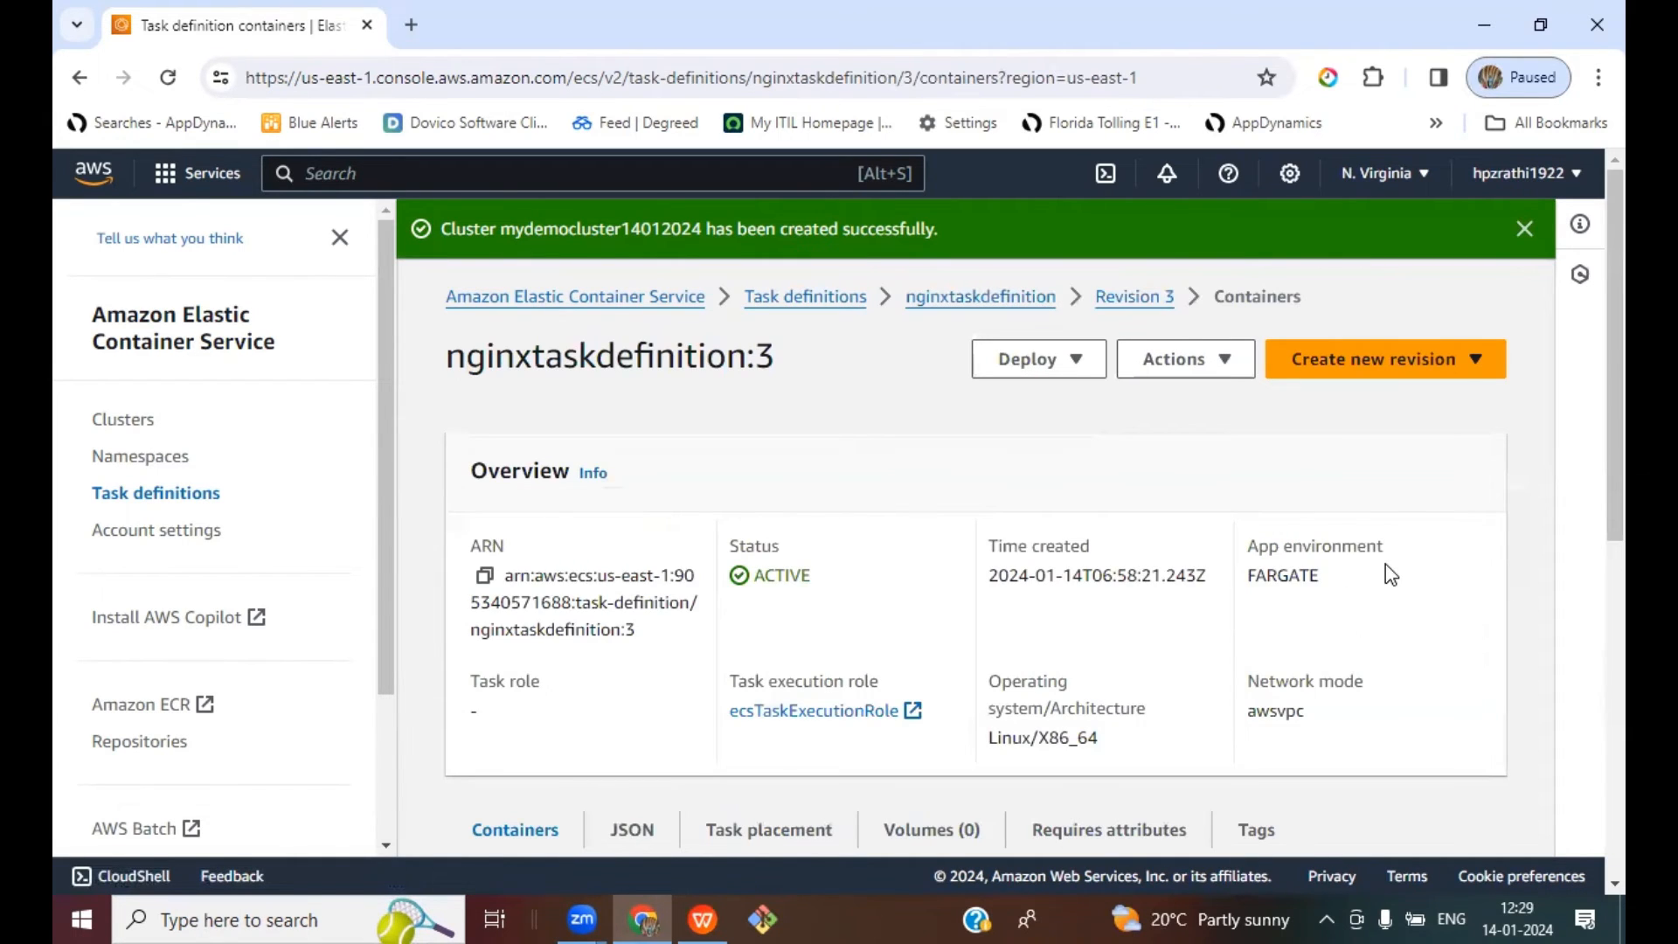
Step: Review the overview, task size and nginx container details of the nginxtaskdefinition revision
scroll(1391, 576, down, 8)
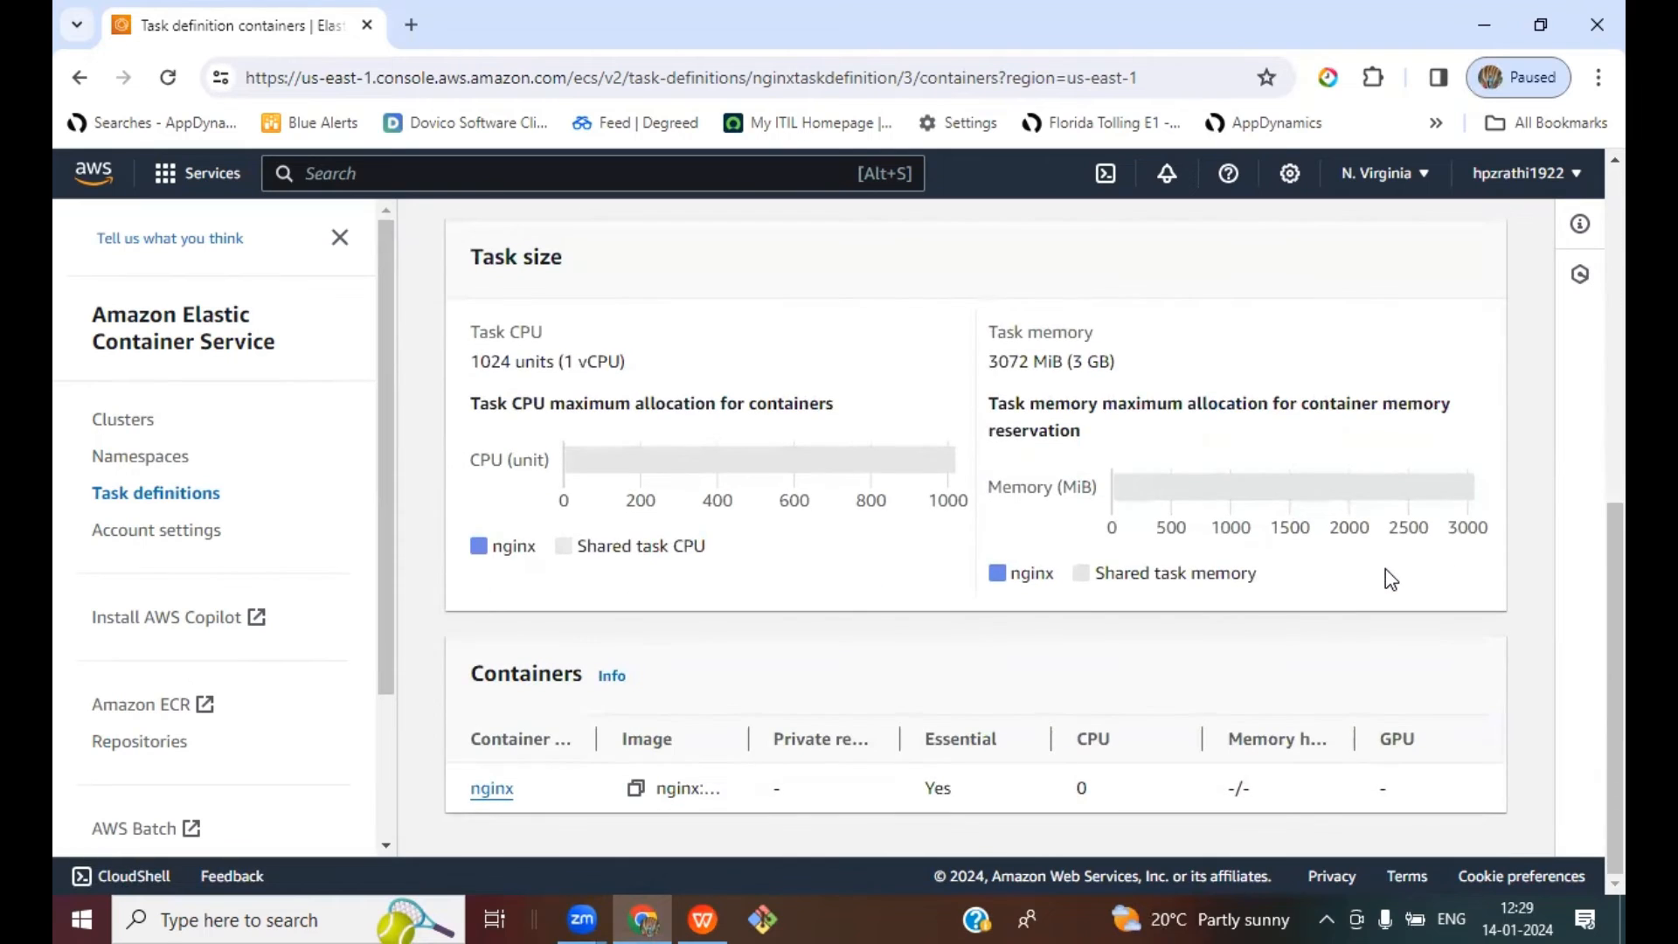
drag(749, 739, 949, 730)
drag(596, 739, 718, 704)
drag(760, 823, 1079, 831)
scroll(1232, 564, up, 8)
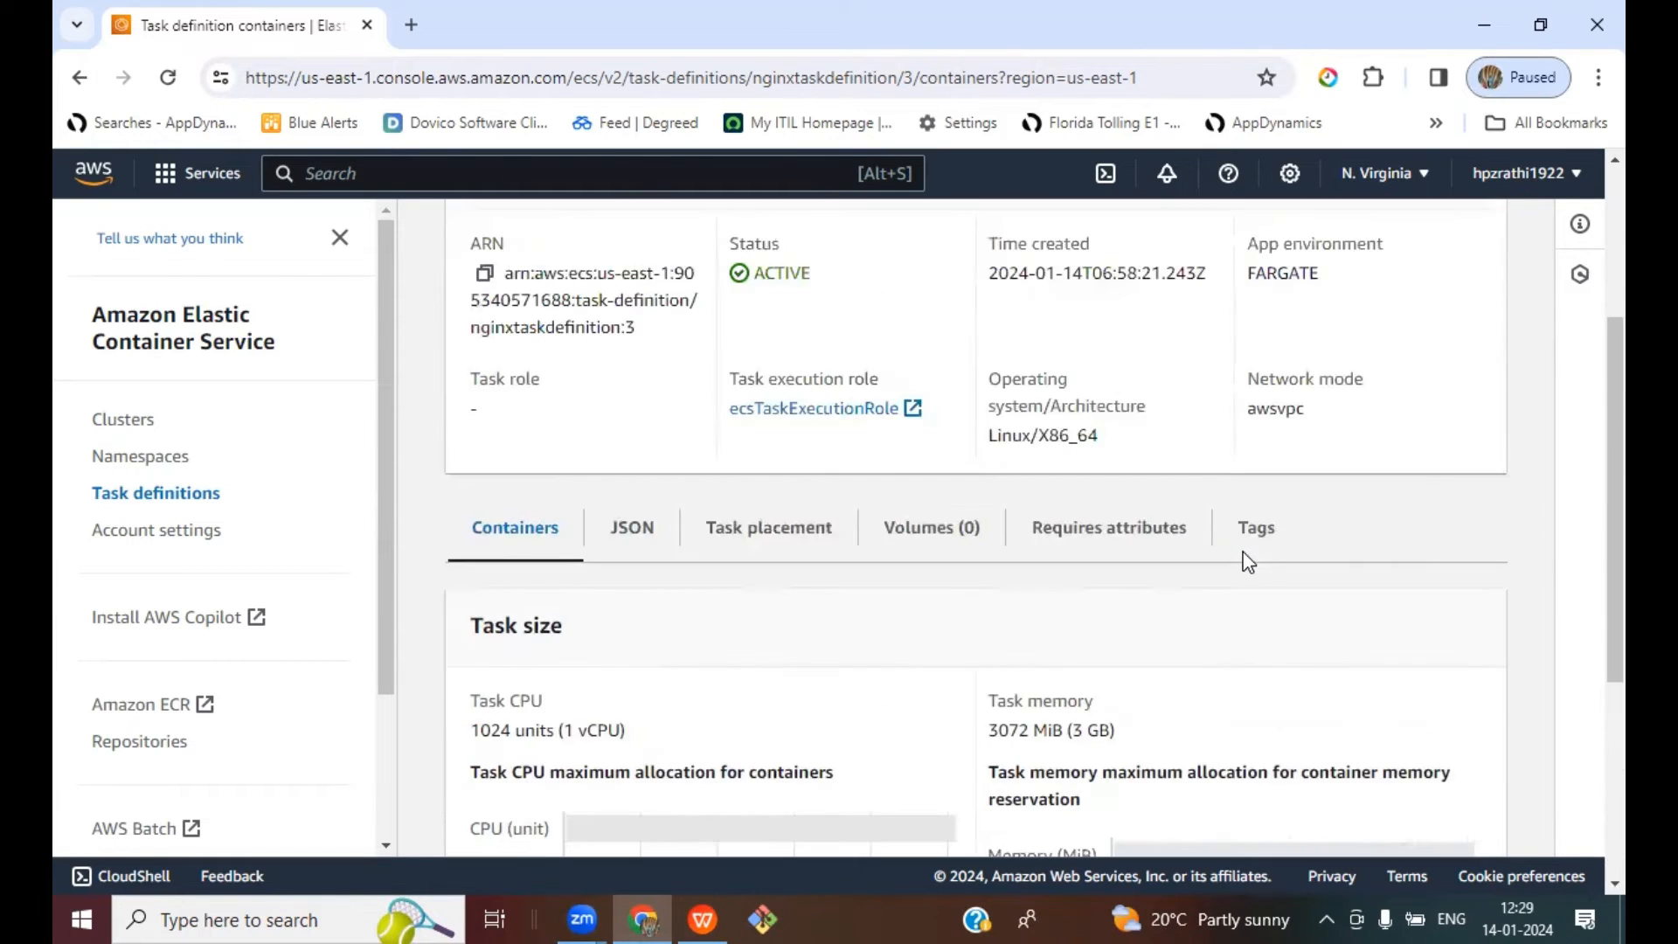
scroll(1248, 562, down, 3)
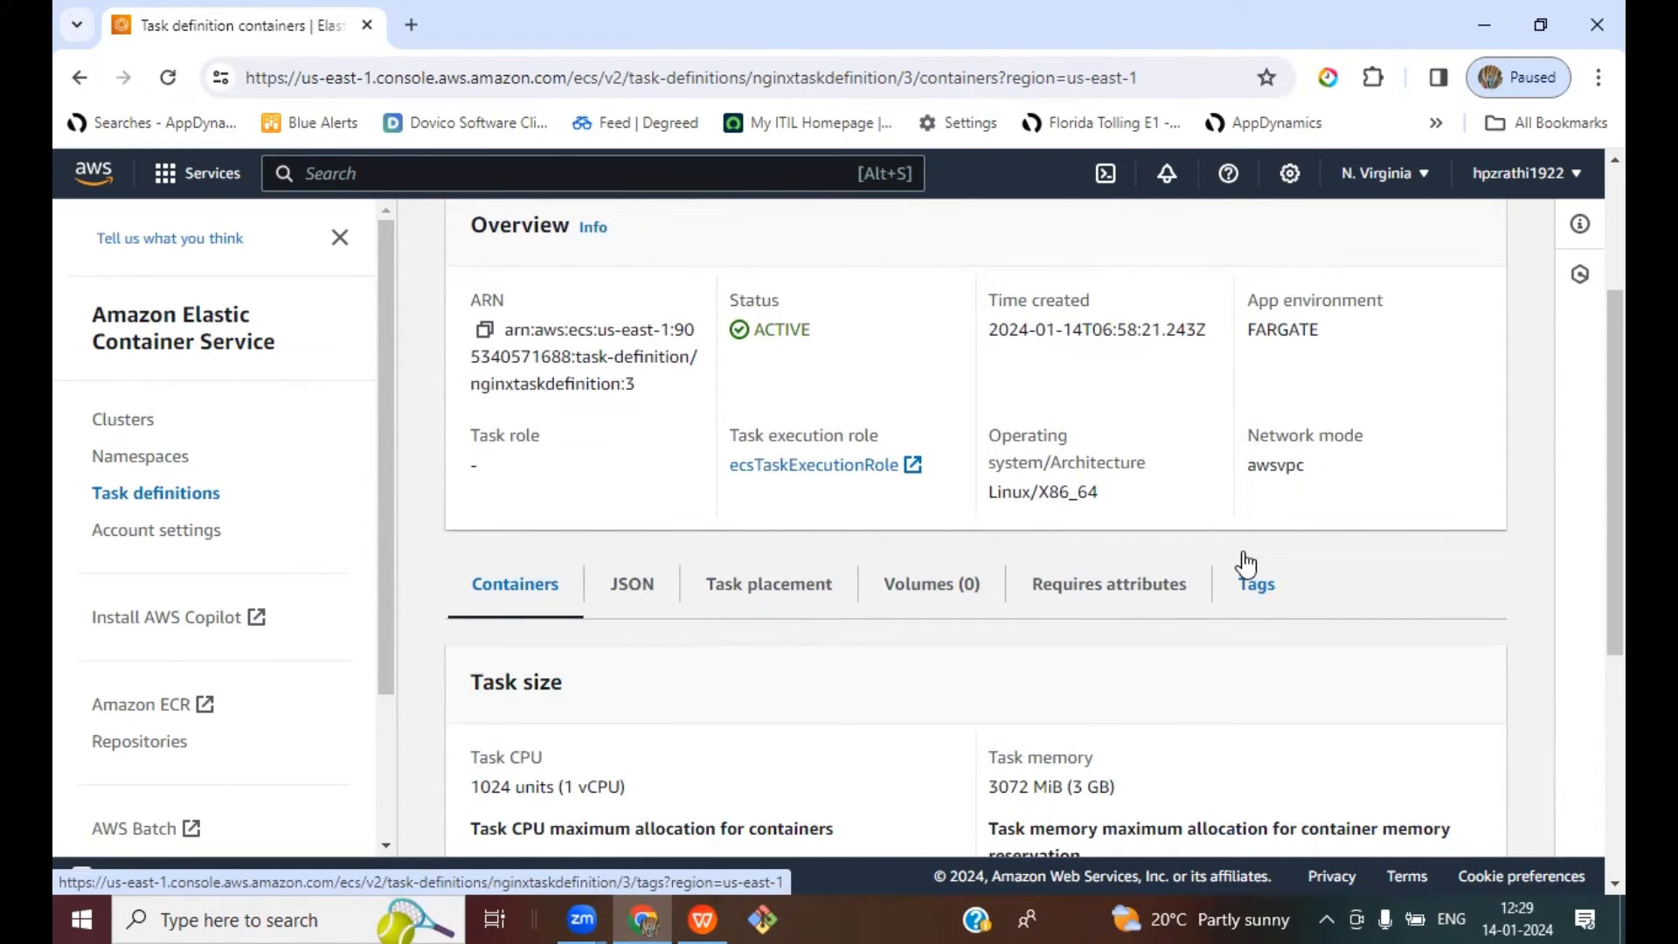
scroll(1232, 569, up, 3)
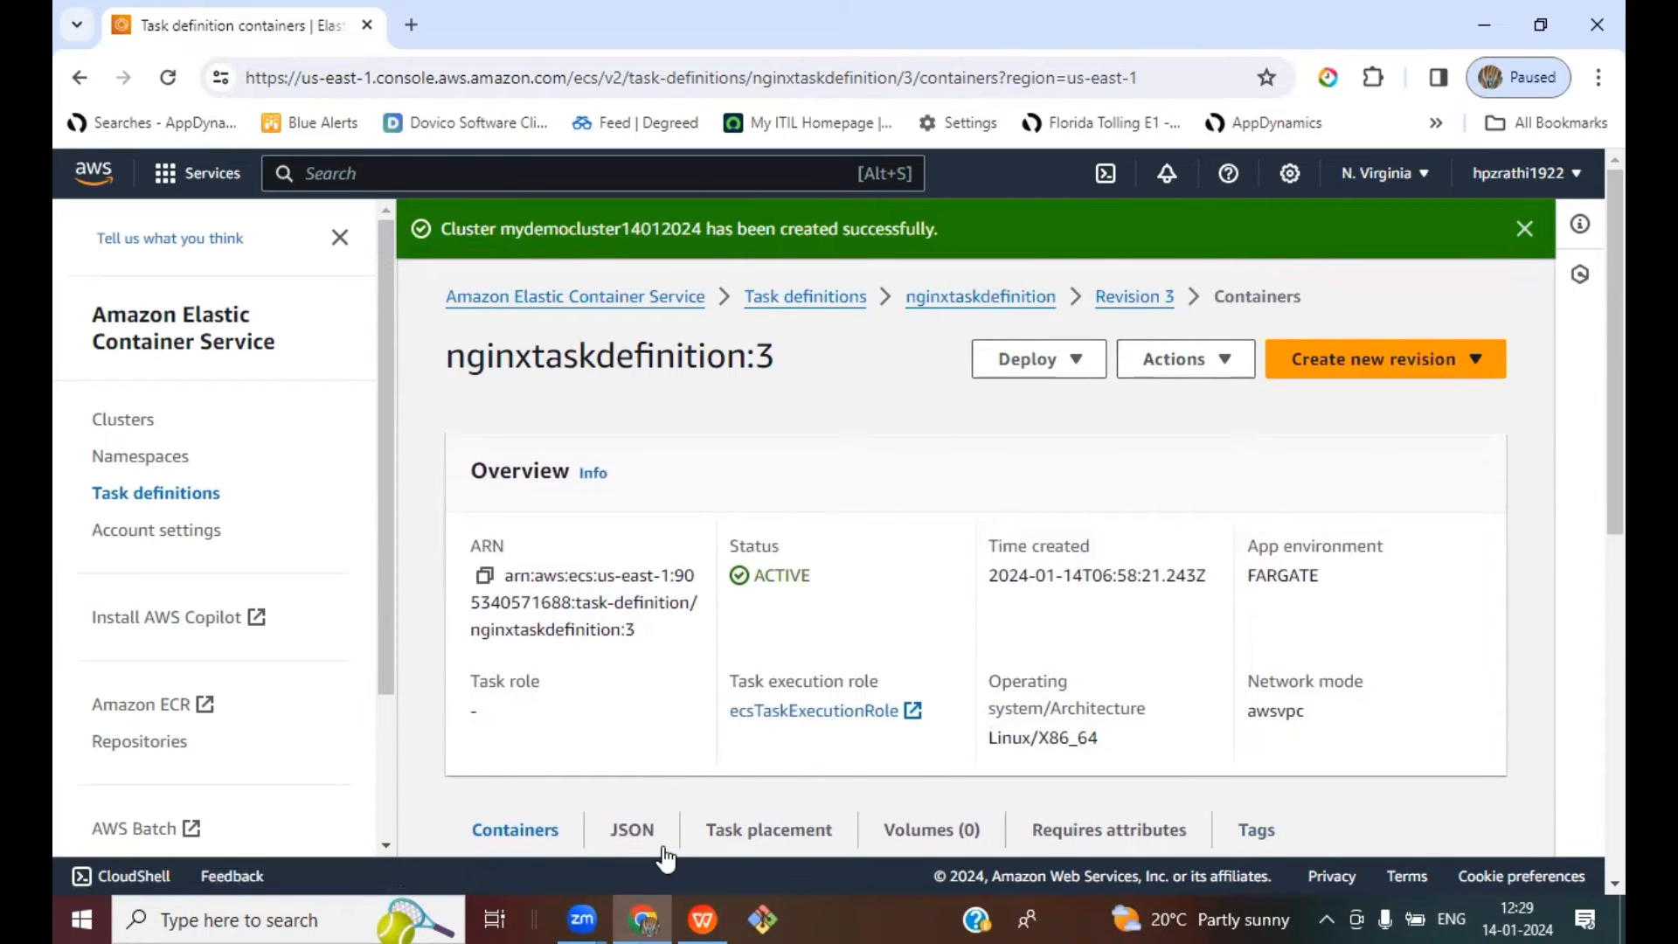
Step: Underline the service item on the ECS.pptx slide with the sequence of steps and open the SketchBook app
click(703, 919)
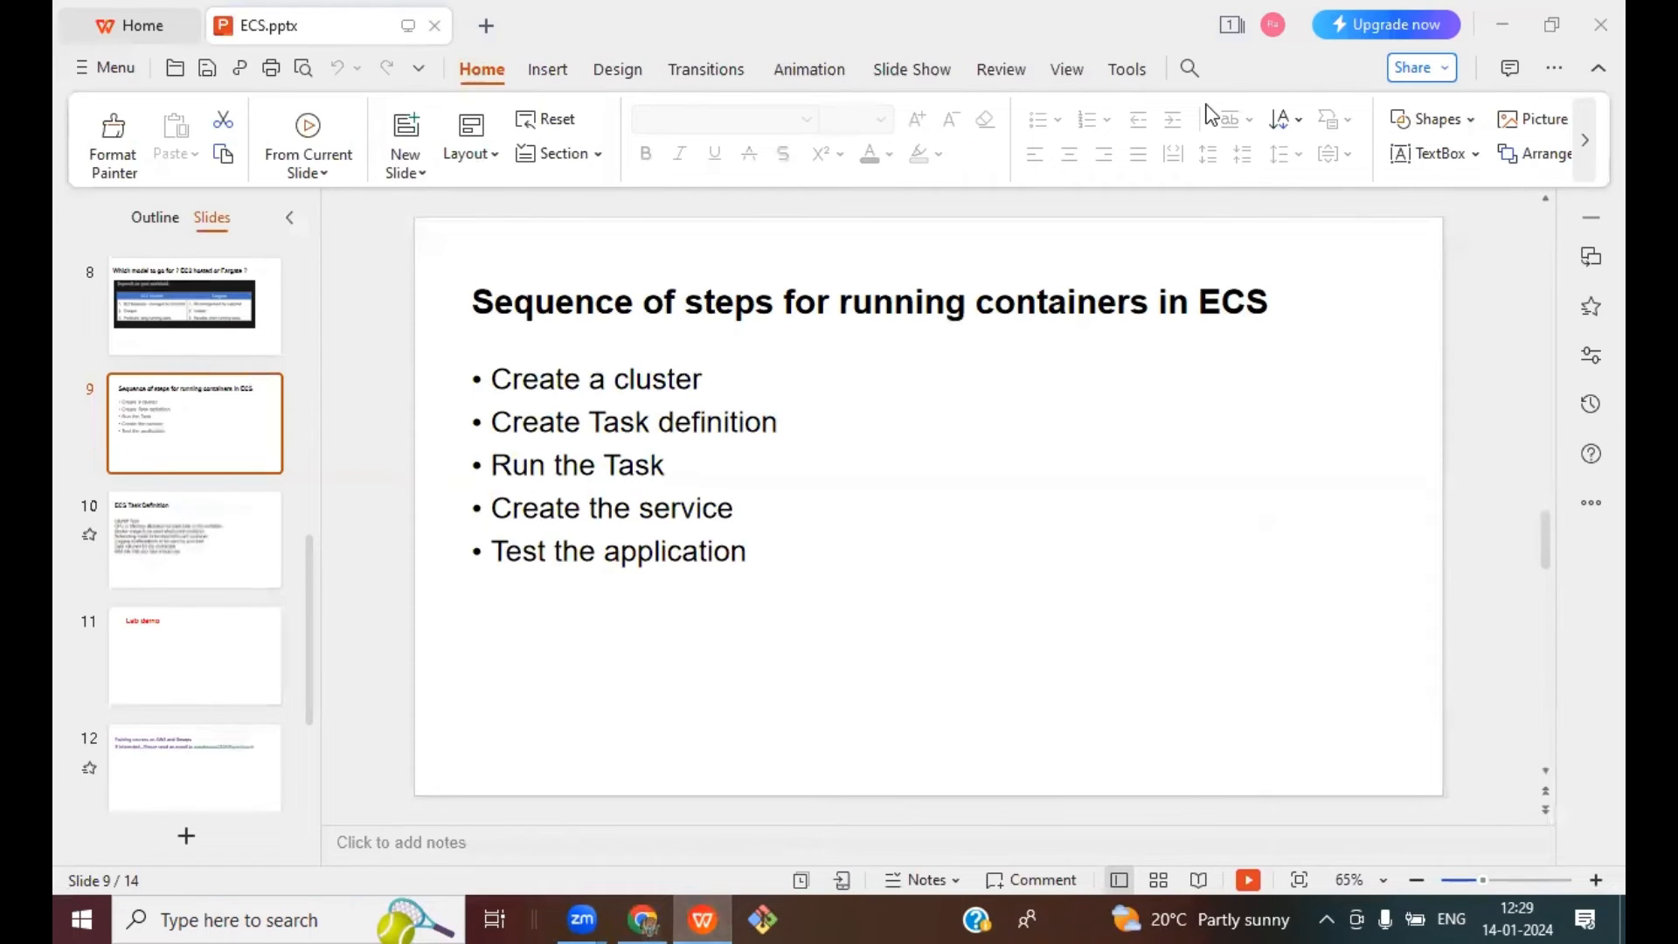
drag(640, 522, 747, 518)
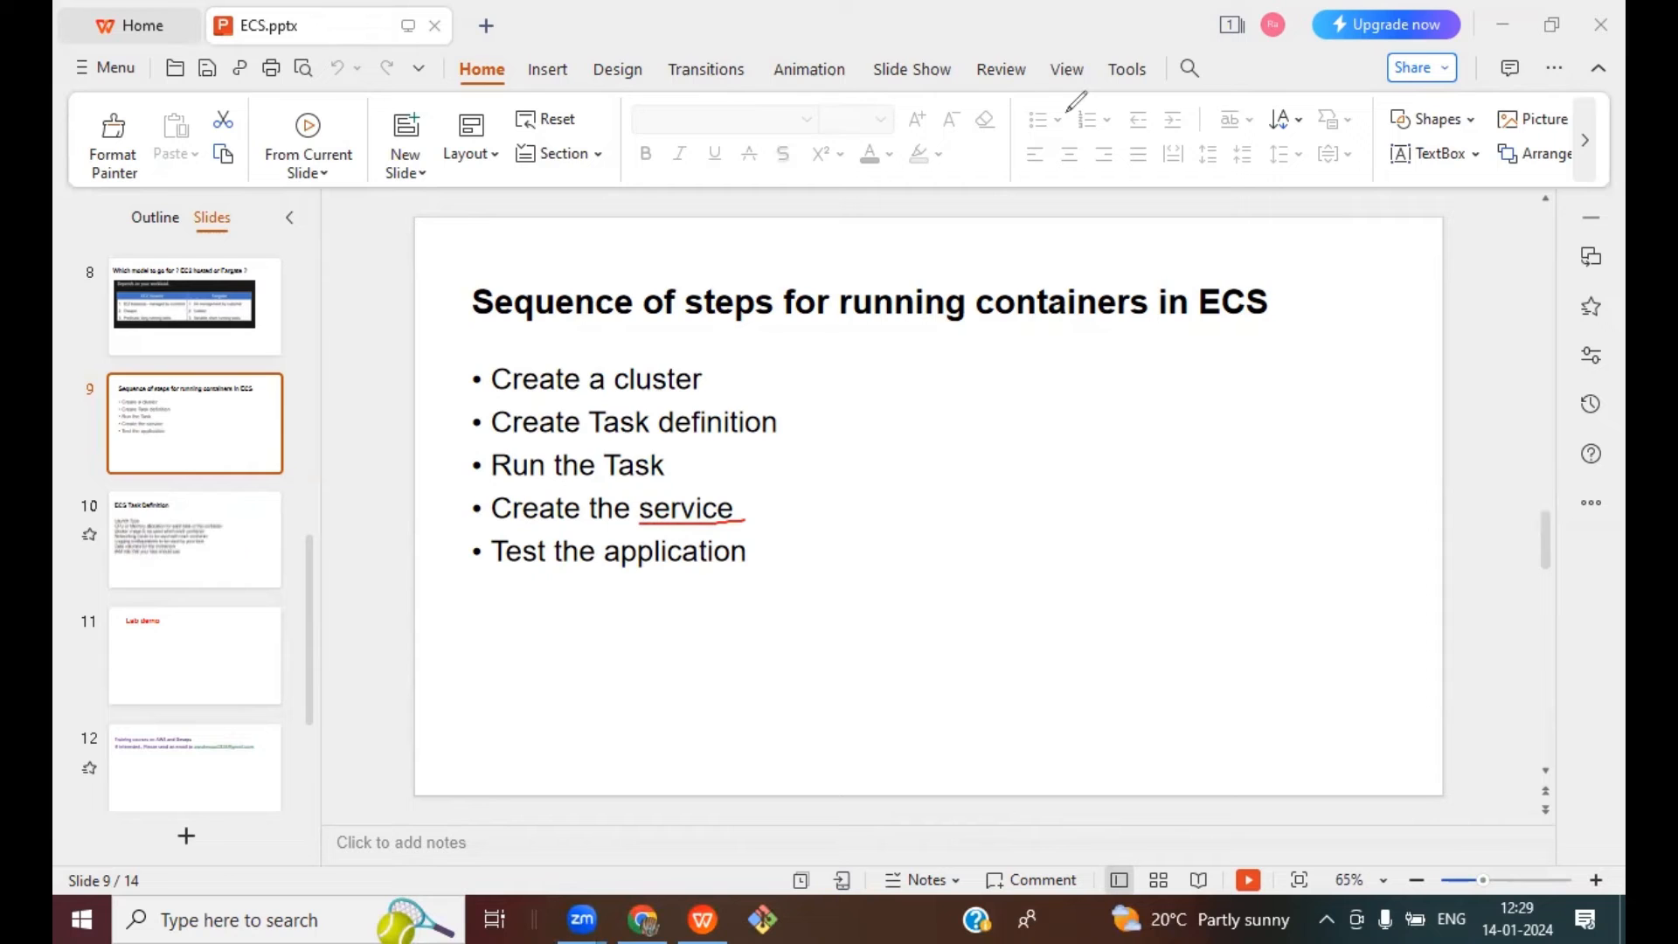
click(314, 917)
text(sketch)
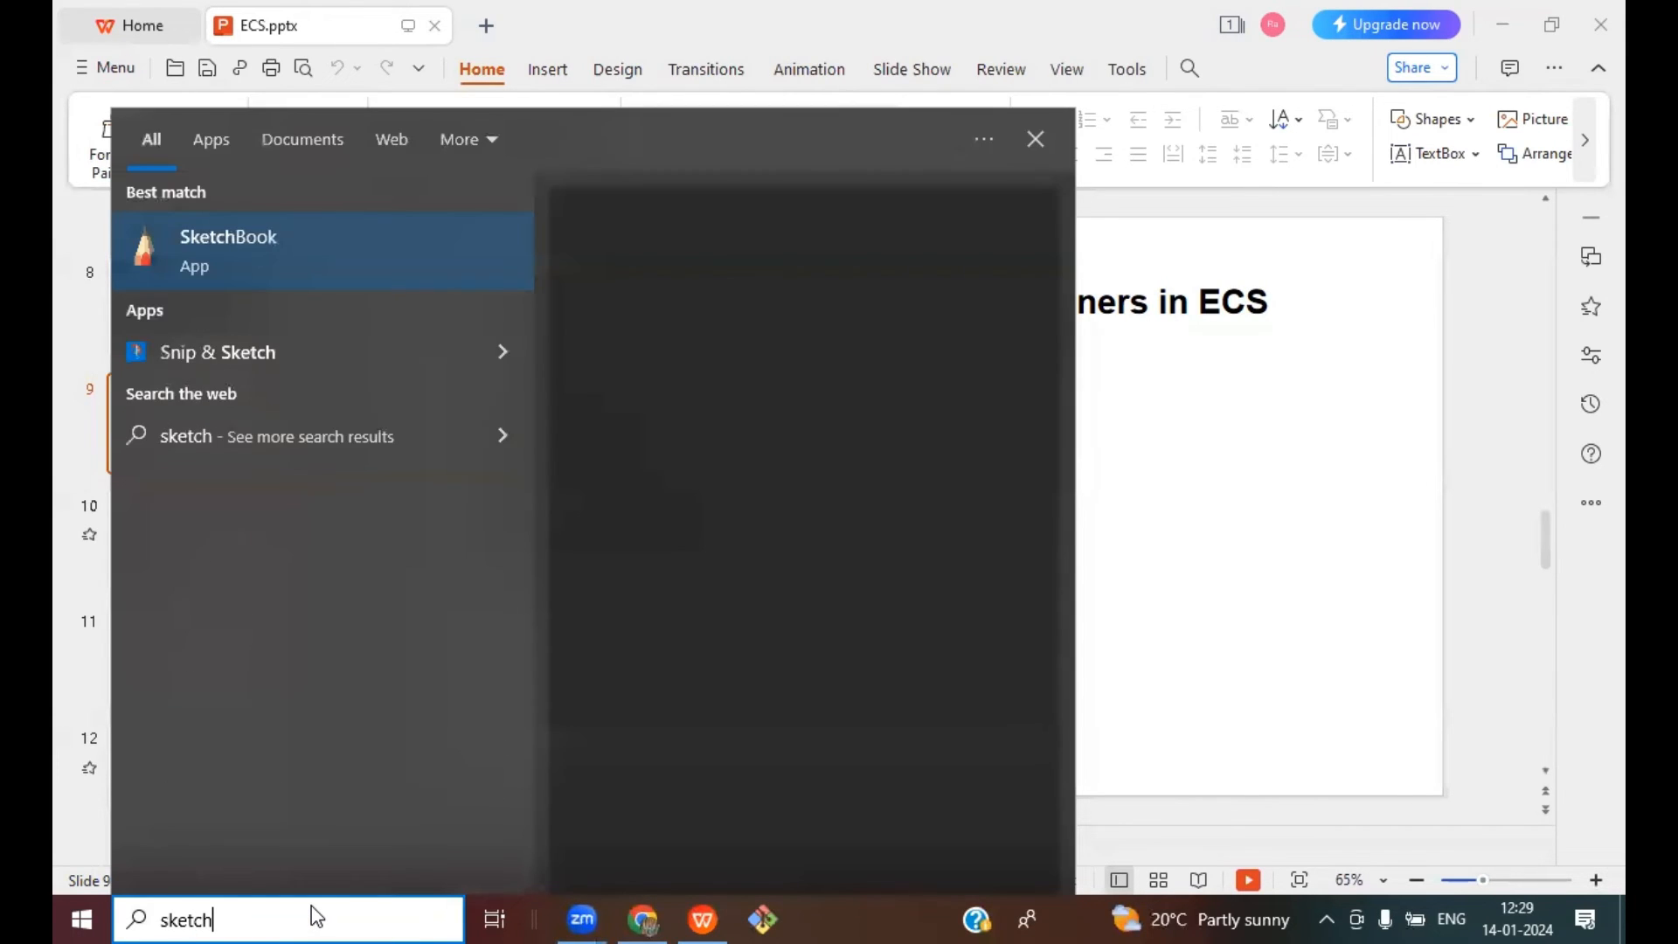
key(Escape)
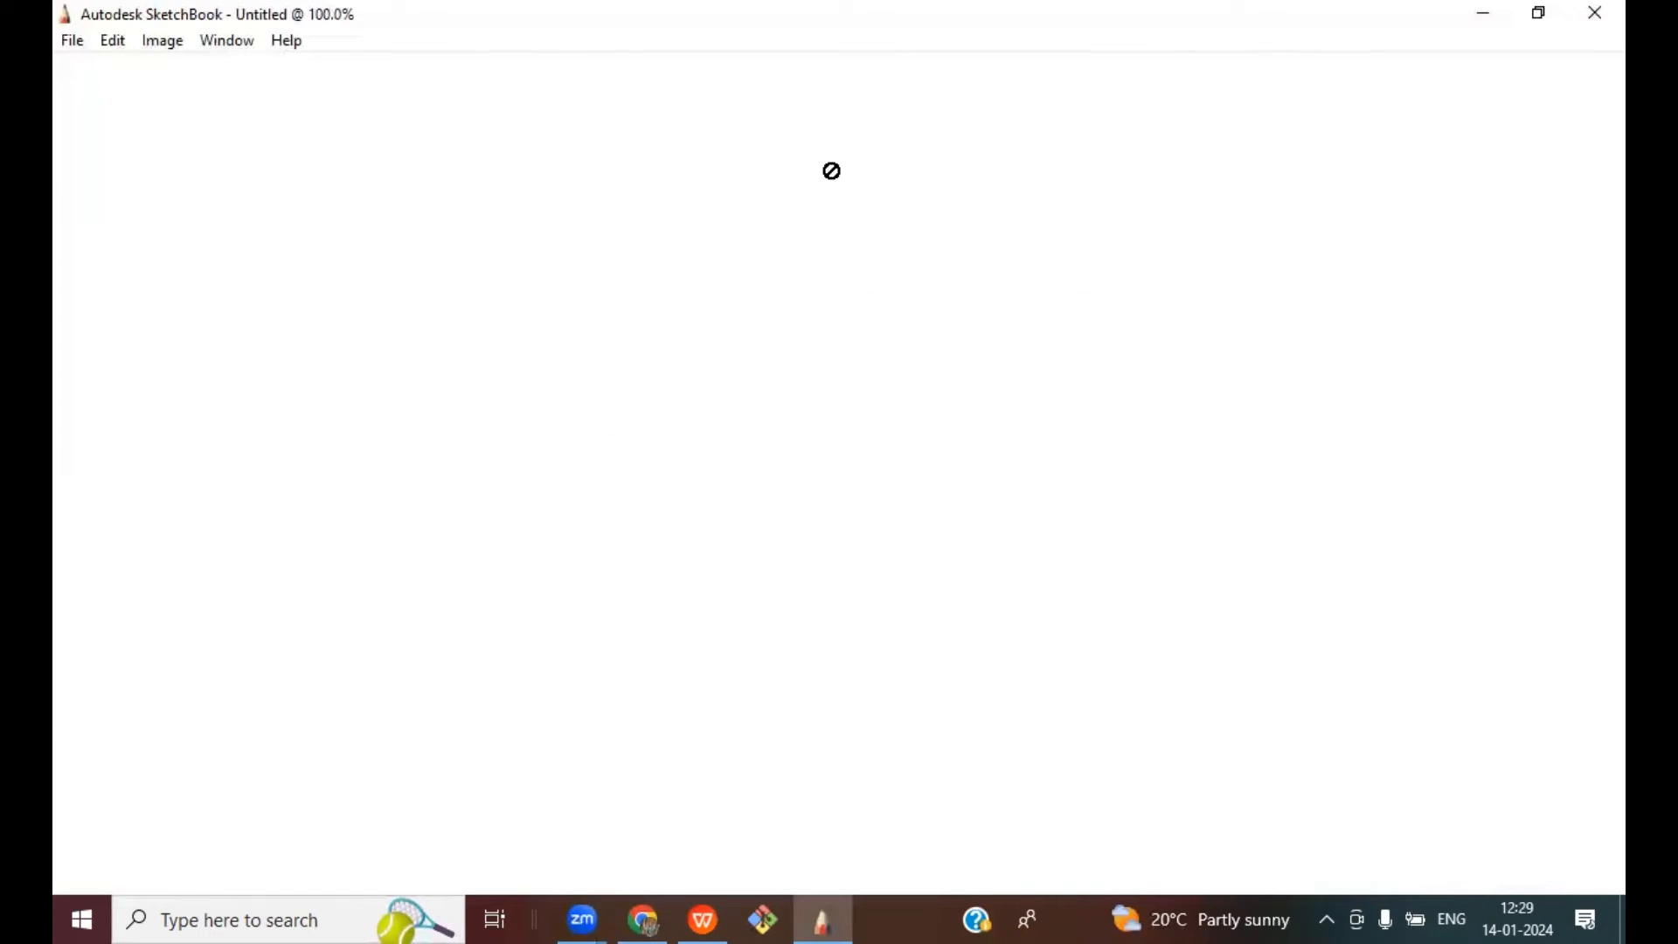
Step: Add a text layer reading "Service exposes the application to the outside world" to the blank sketch
click(608, 96)
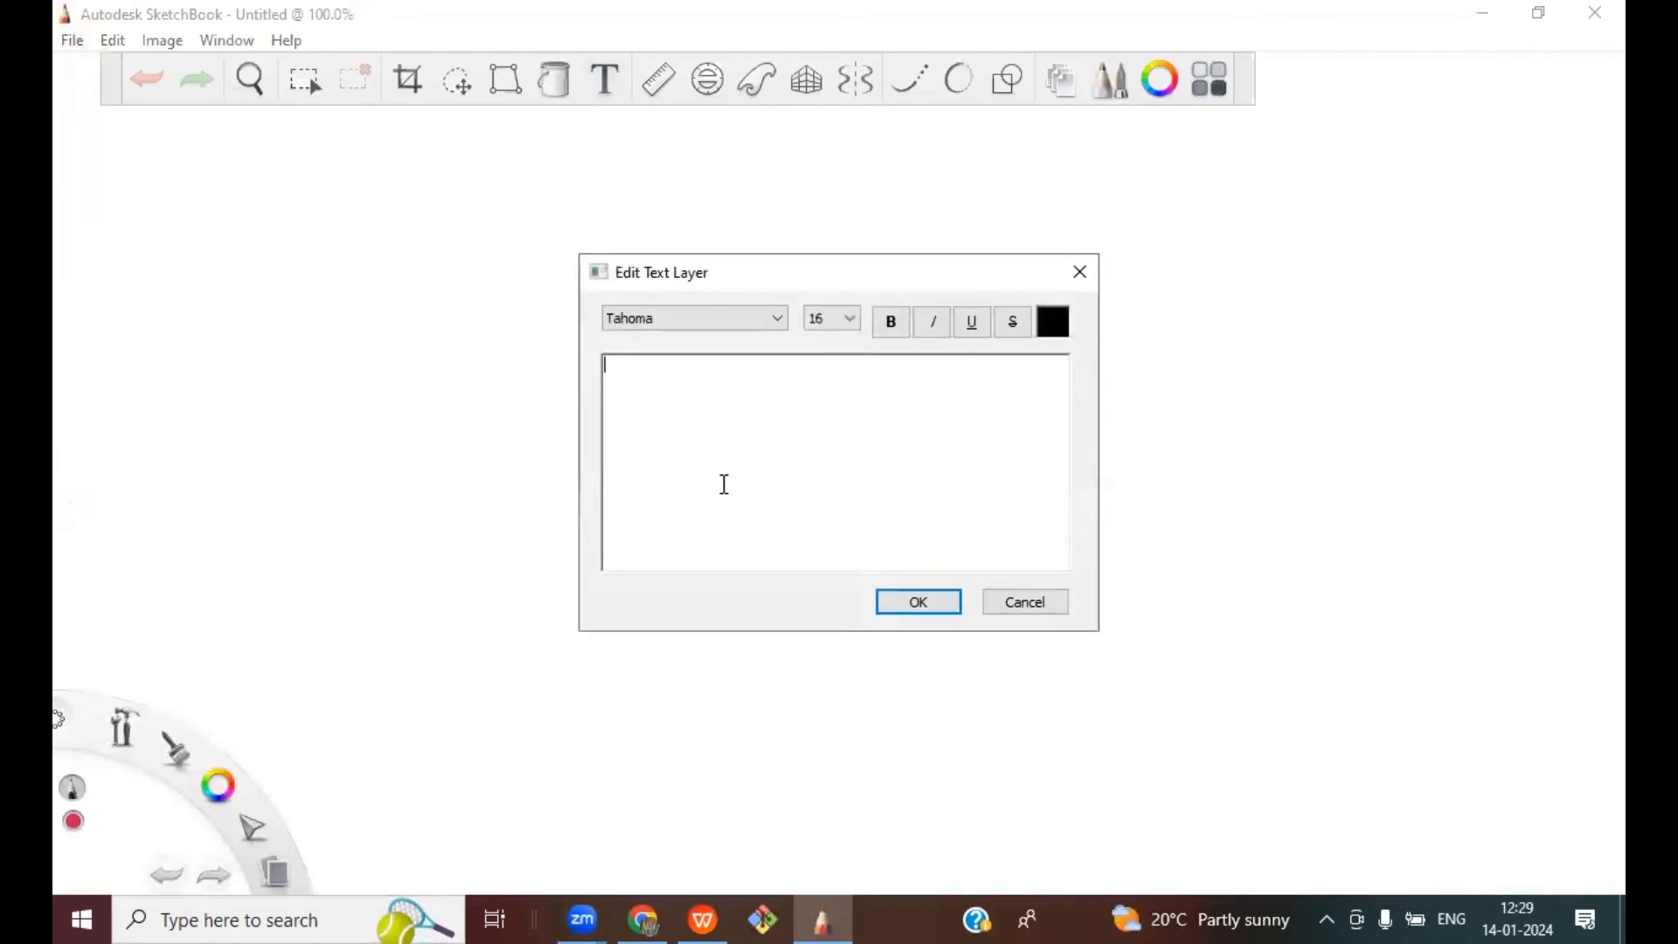
text(Service)
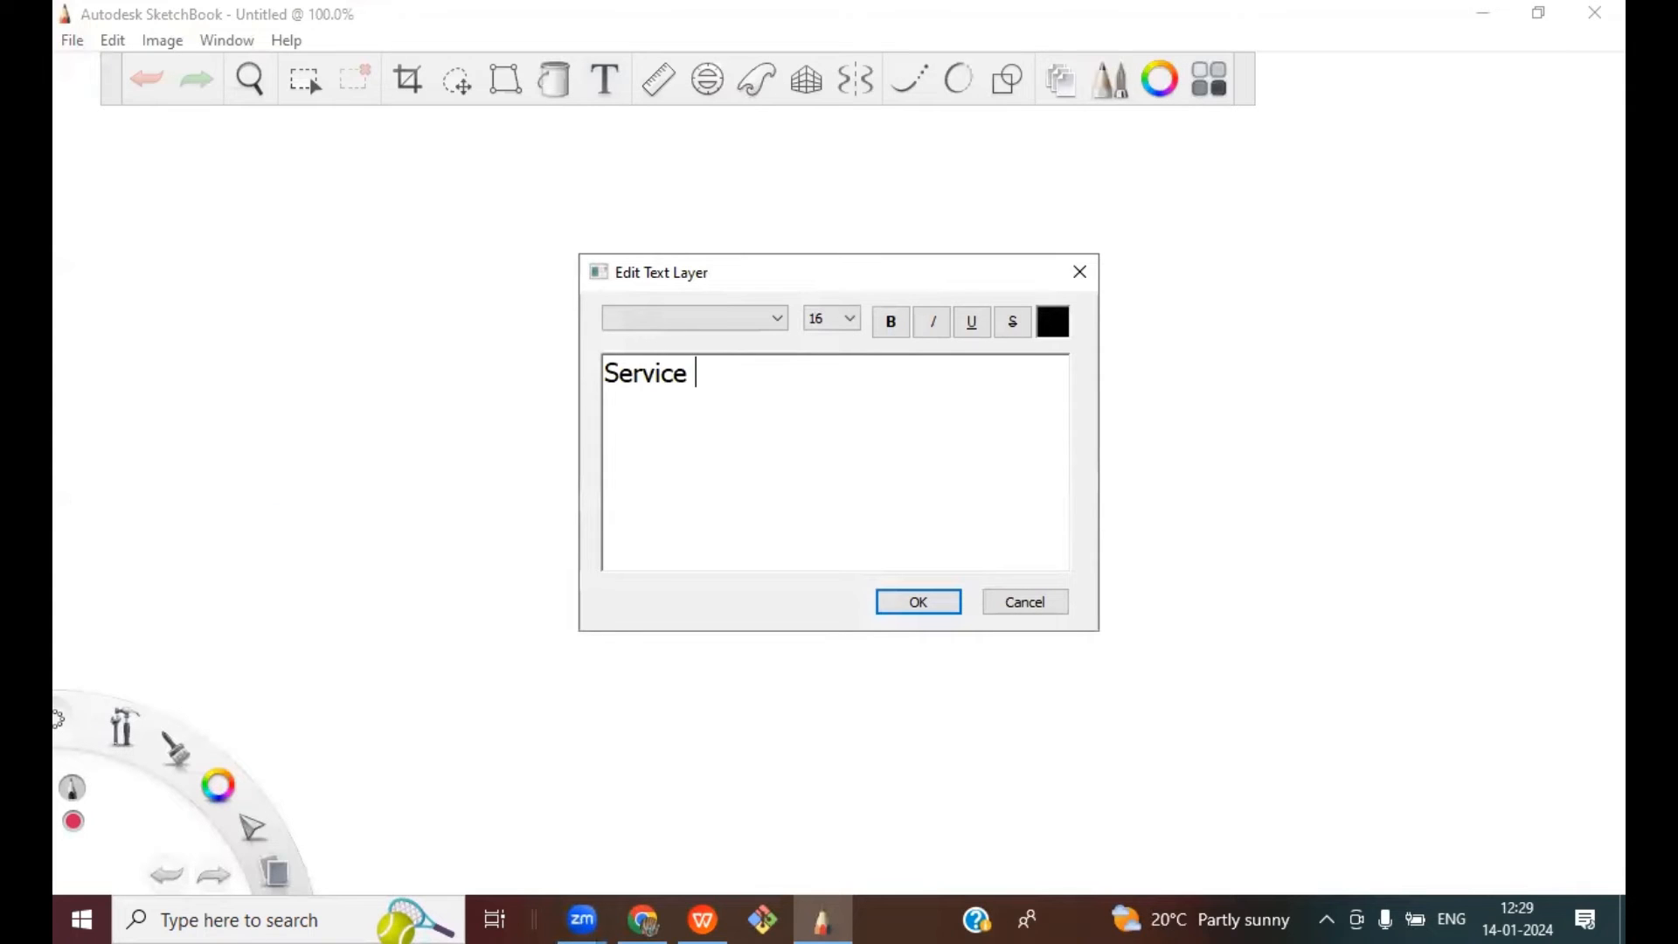
text( exposes the )
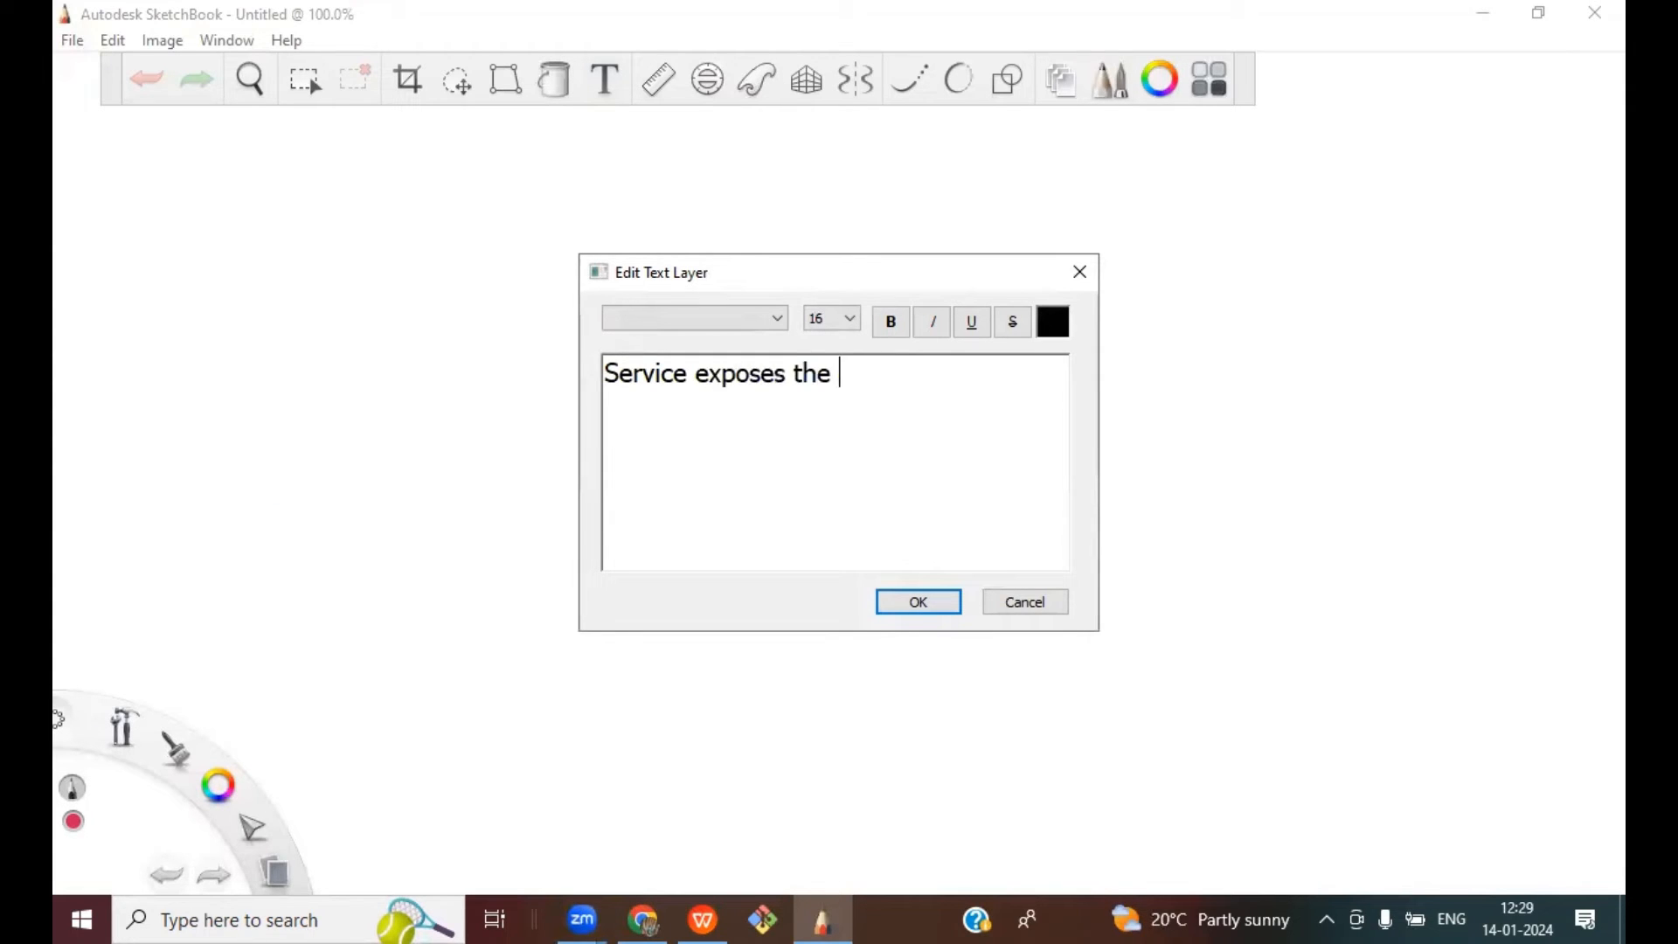
text(application)
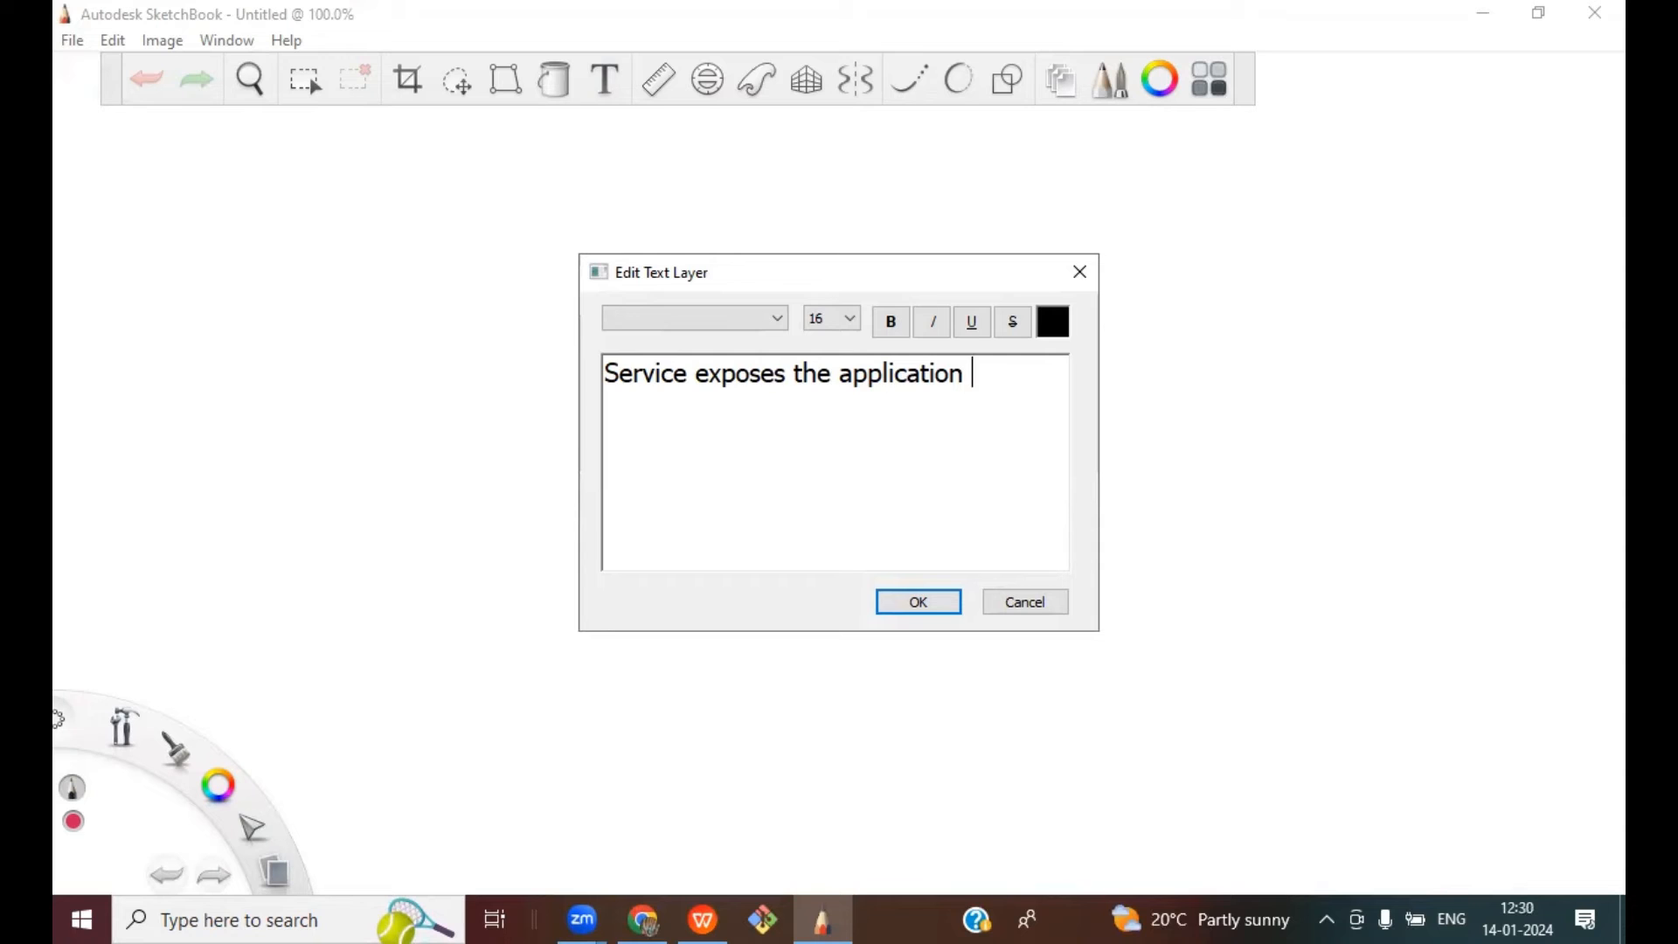
text(to the outs)
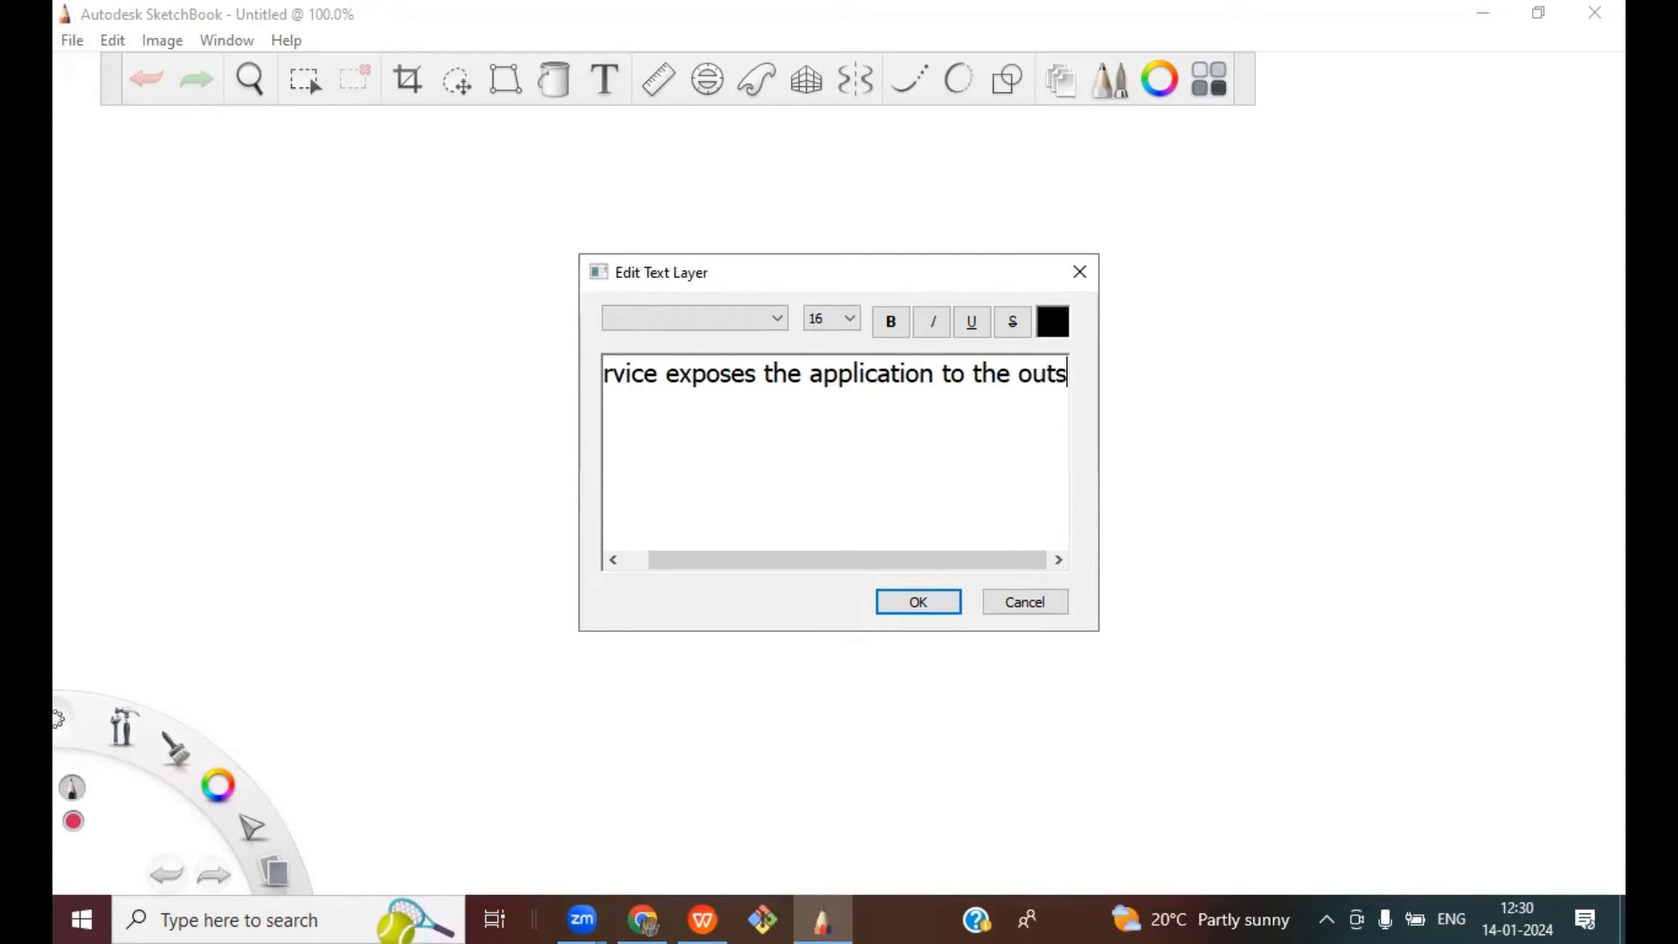
text(ide world)
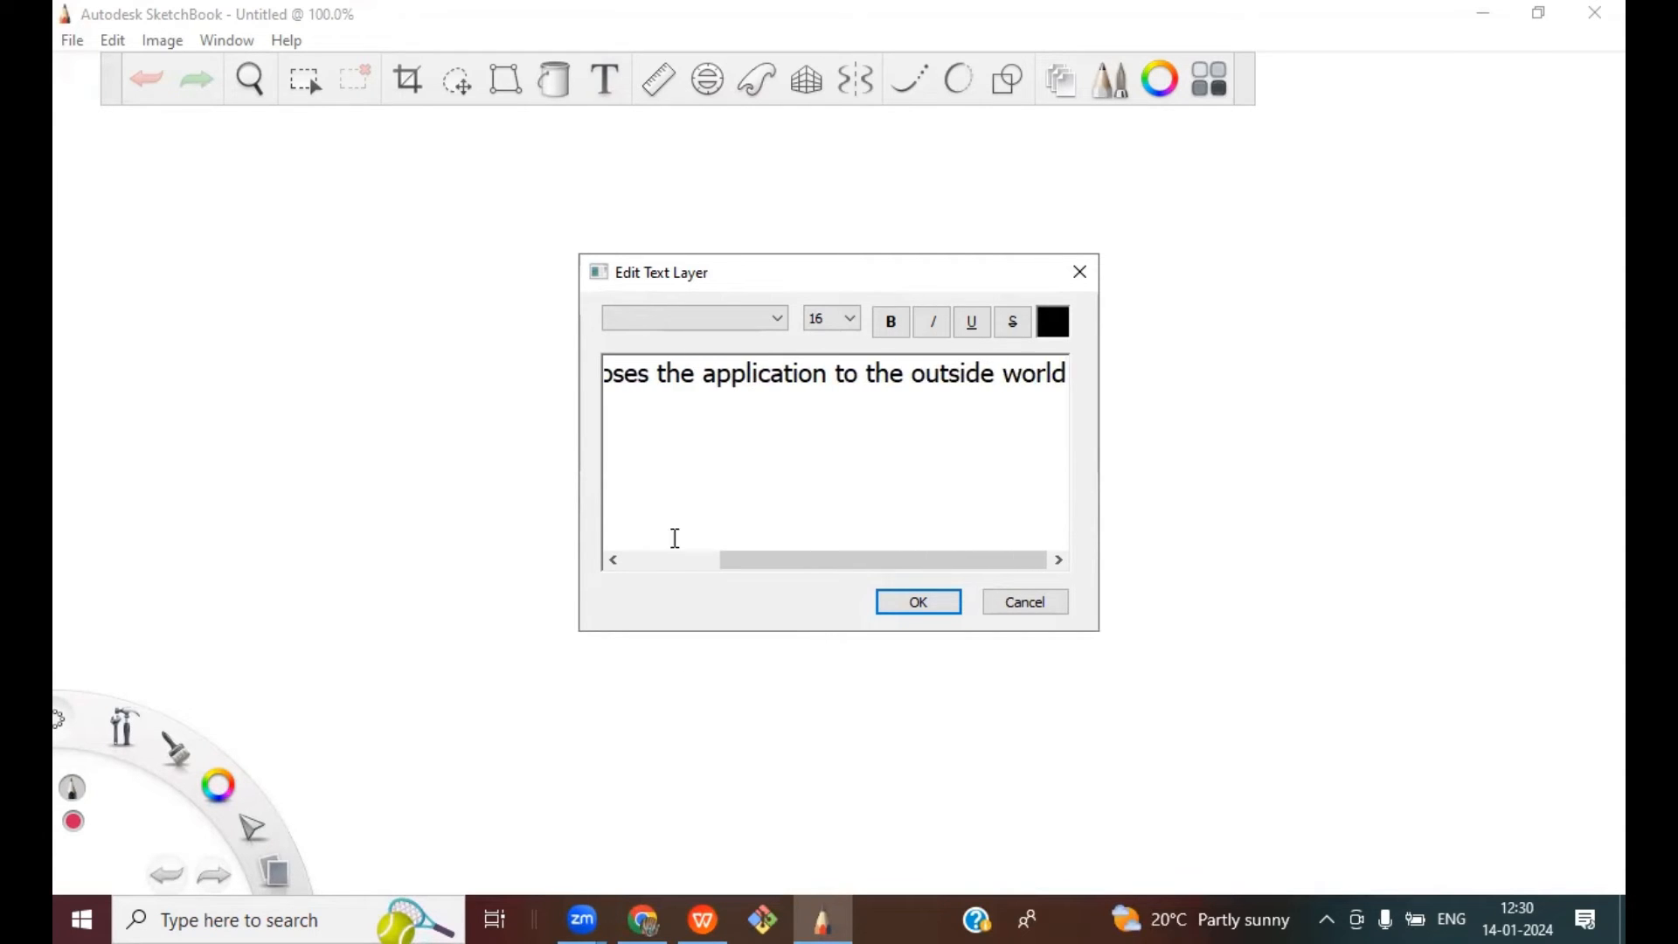
click(919, 601)
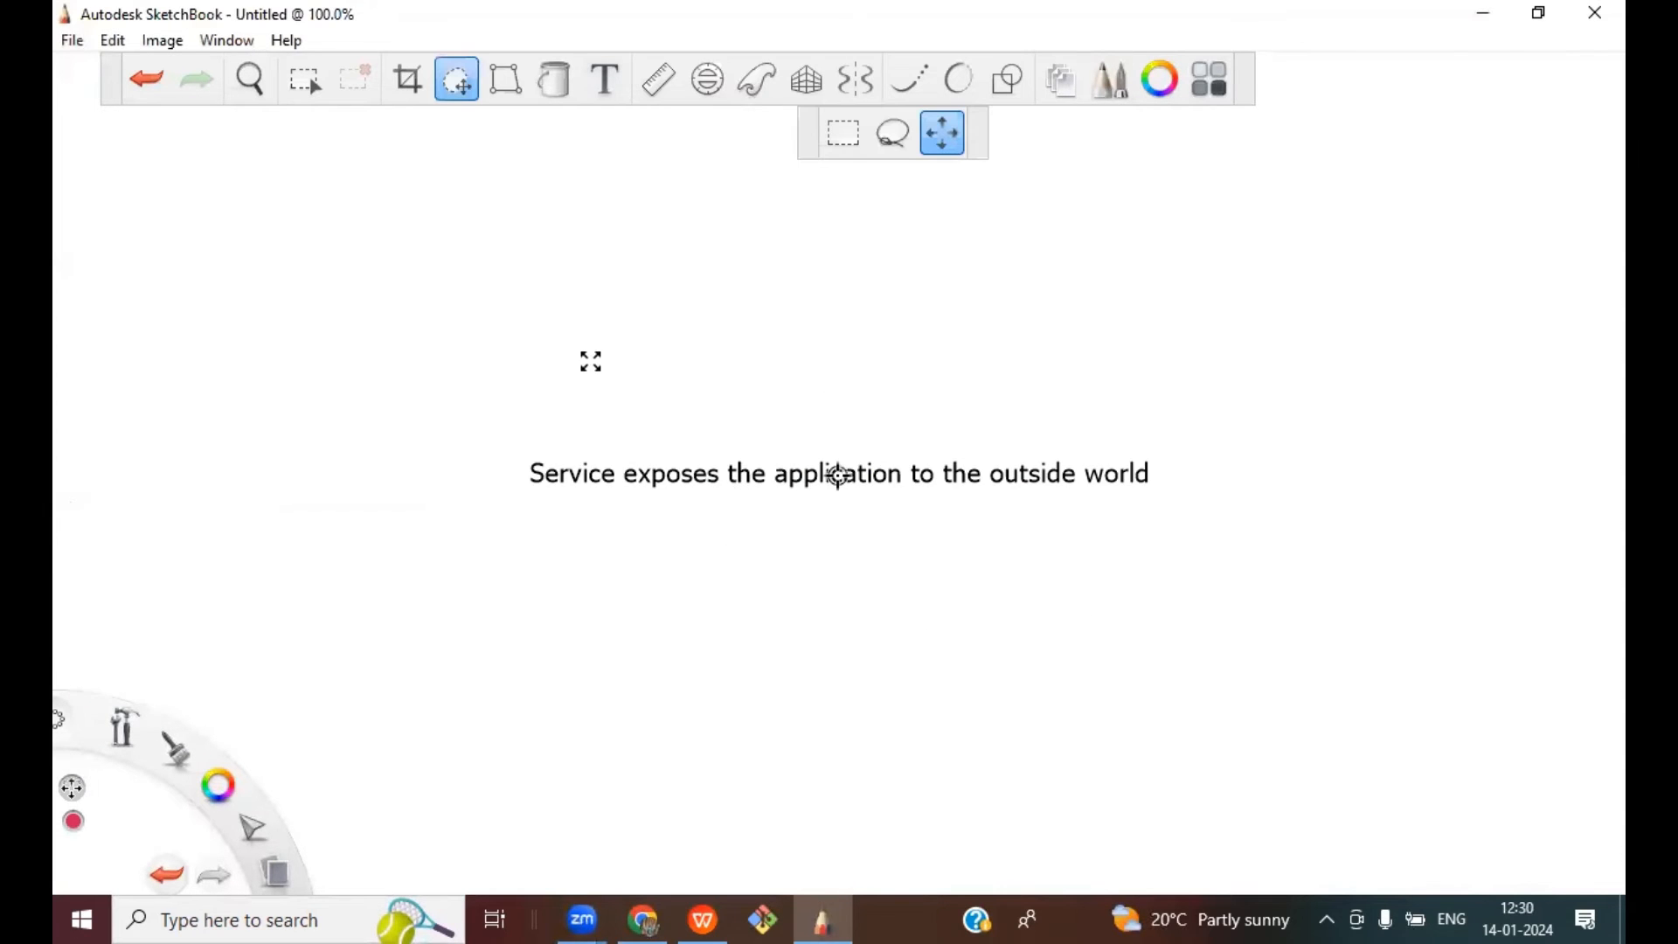
Step: Reposition the service text in the upper part of the sketch and switch to the ECS console in Chrome
drag(619, 479, 473, 347)
click(525, 236)
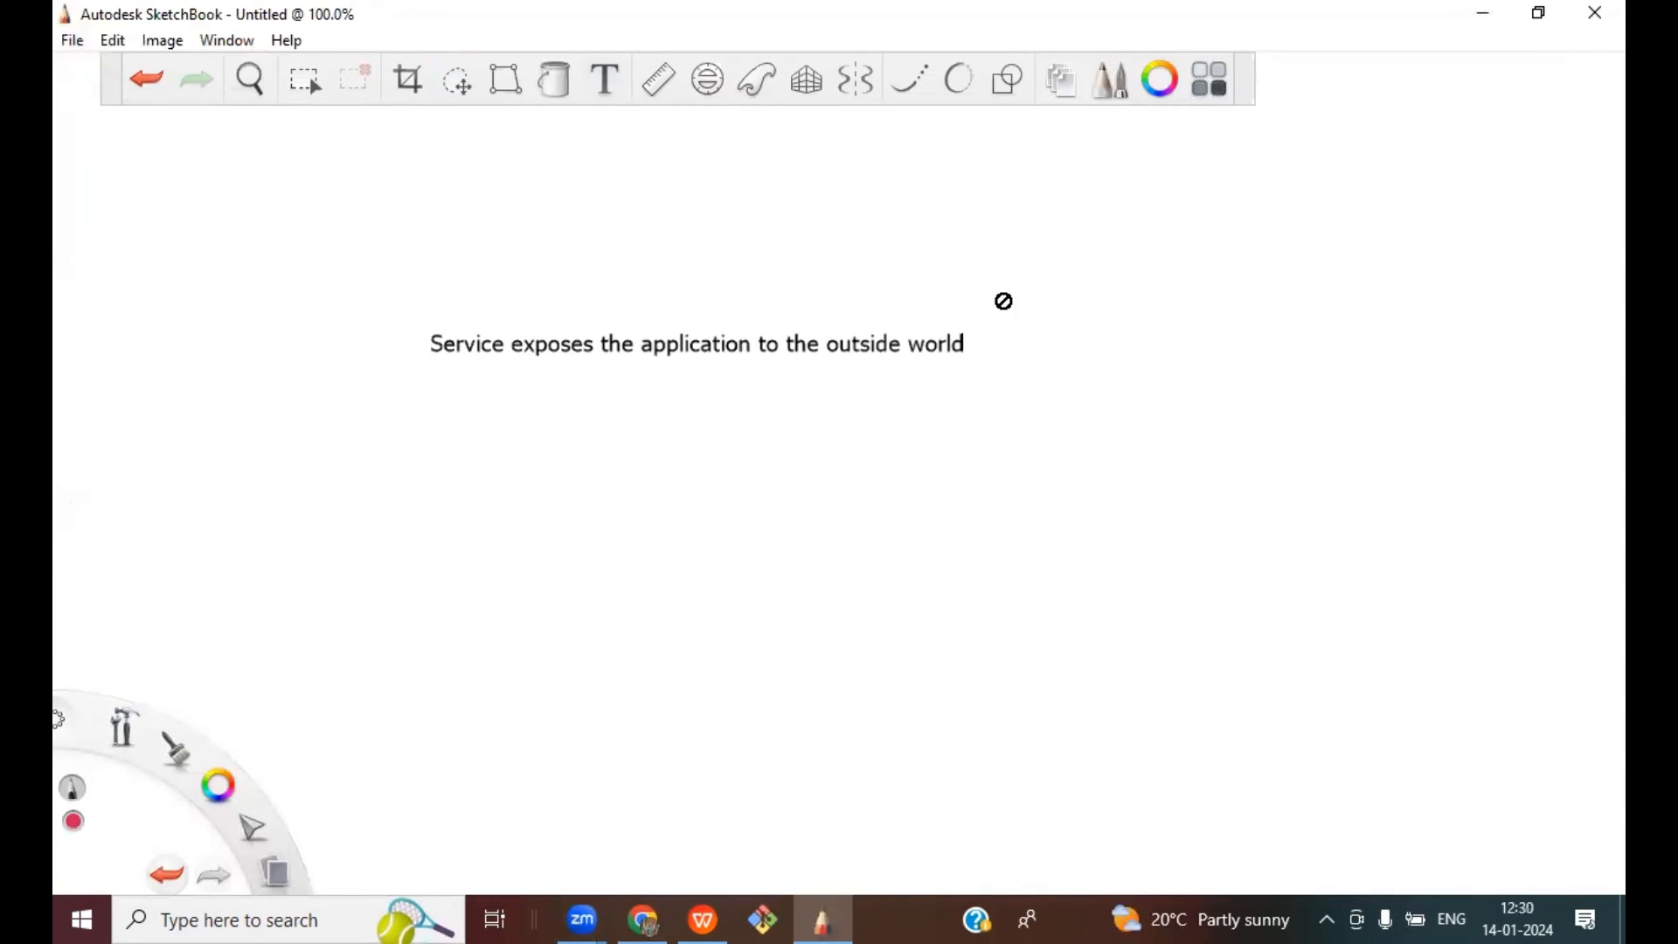
click(644, 919)
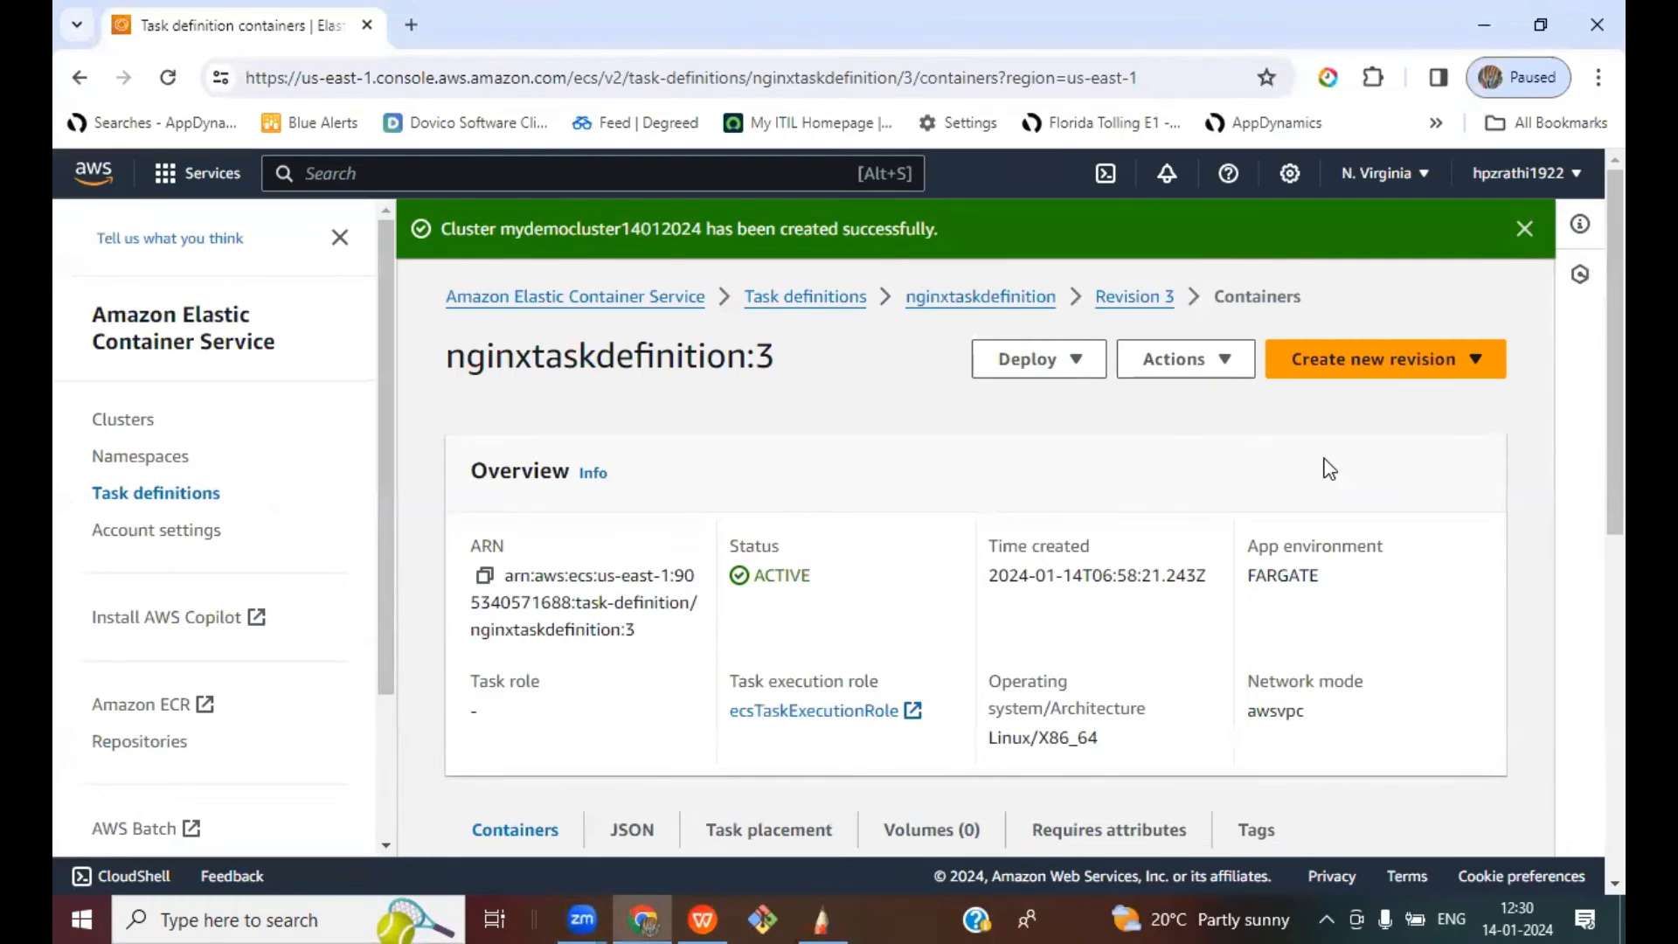
Step: Open the cluster mydemocluster14012024 from the clusters list and show its tasks
scroll(986, 582, down, 9)
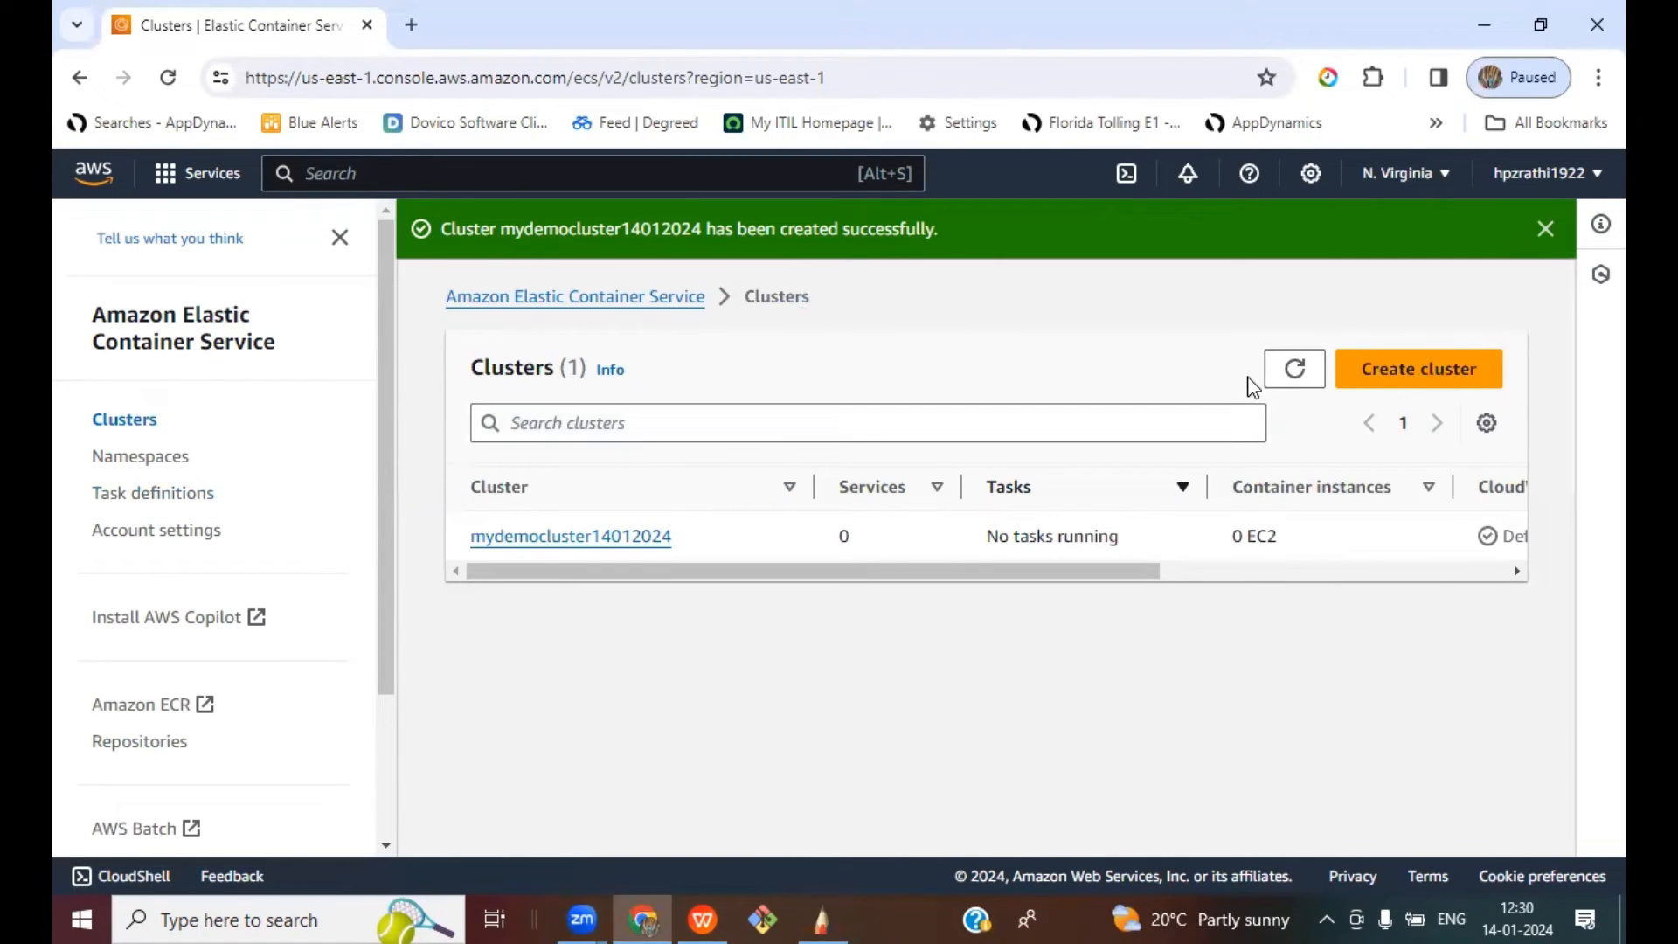
click(656, 535)
scroll(1052, 560, down, 5)
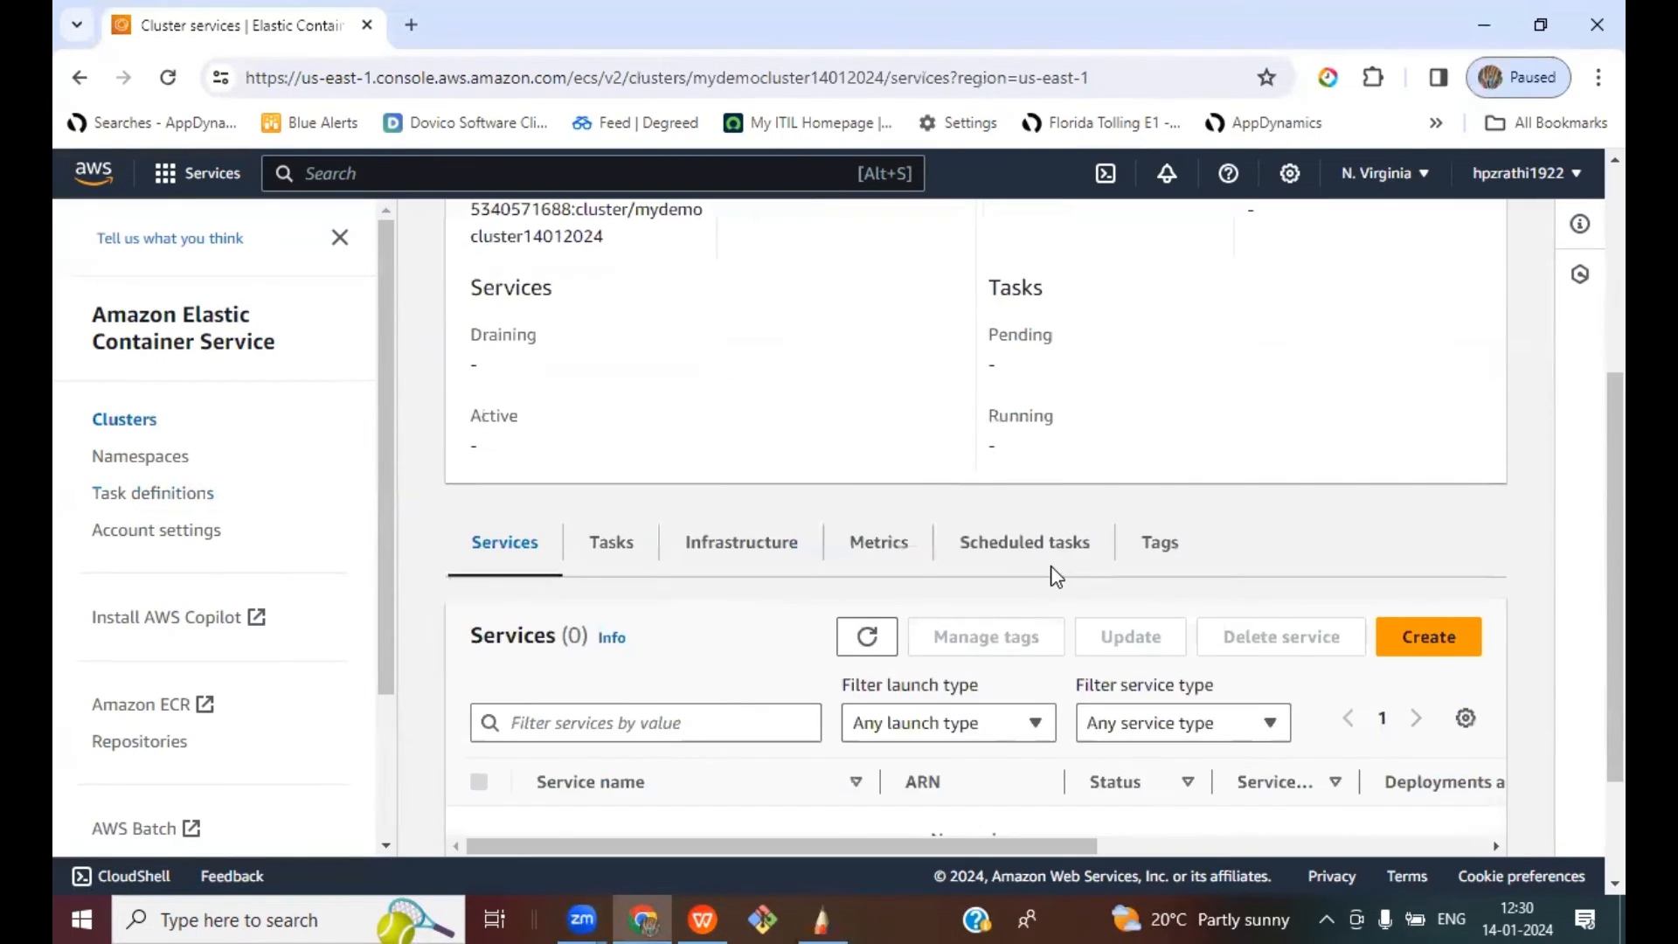
click(612, 419)
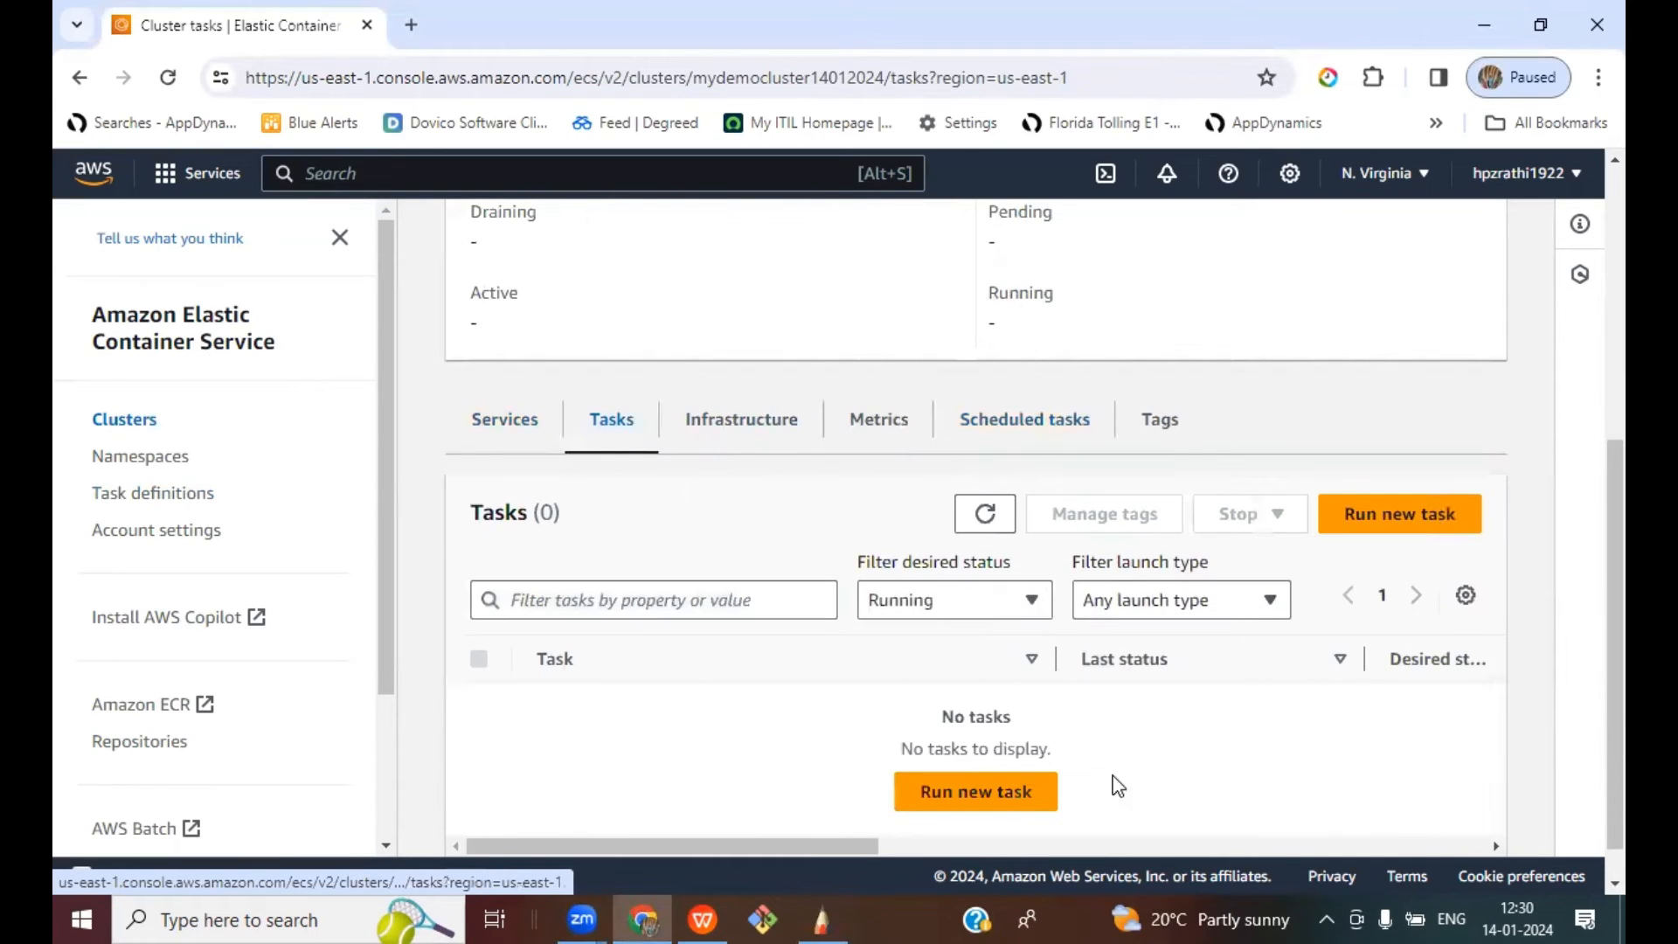
Step: Examine the cluster overview together with the empty tasks list of mydemocluster14012024
scroll(1198, 686, up, 5)
scroll(1119, 612, down, 3)
scroll(1038, 529, down, 3)
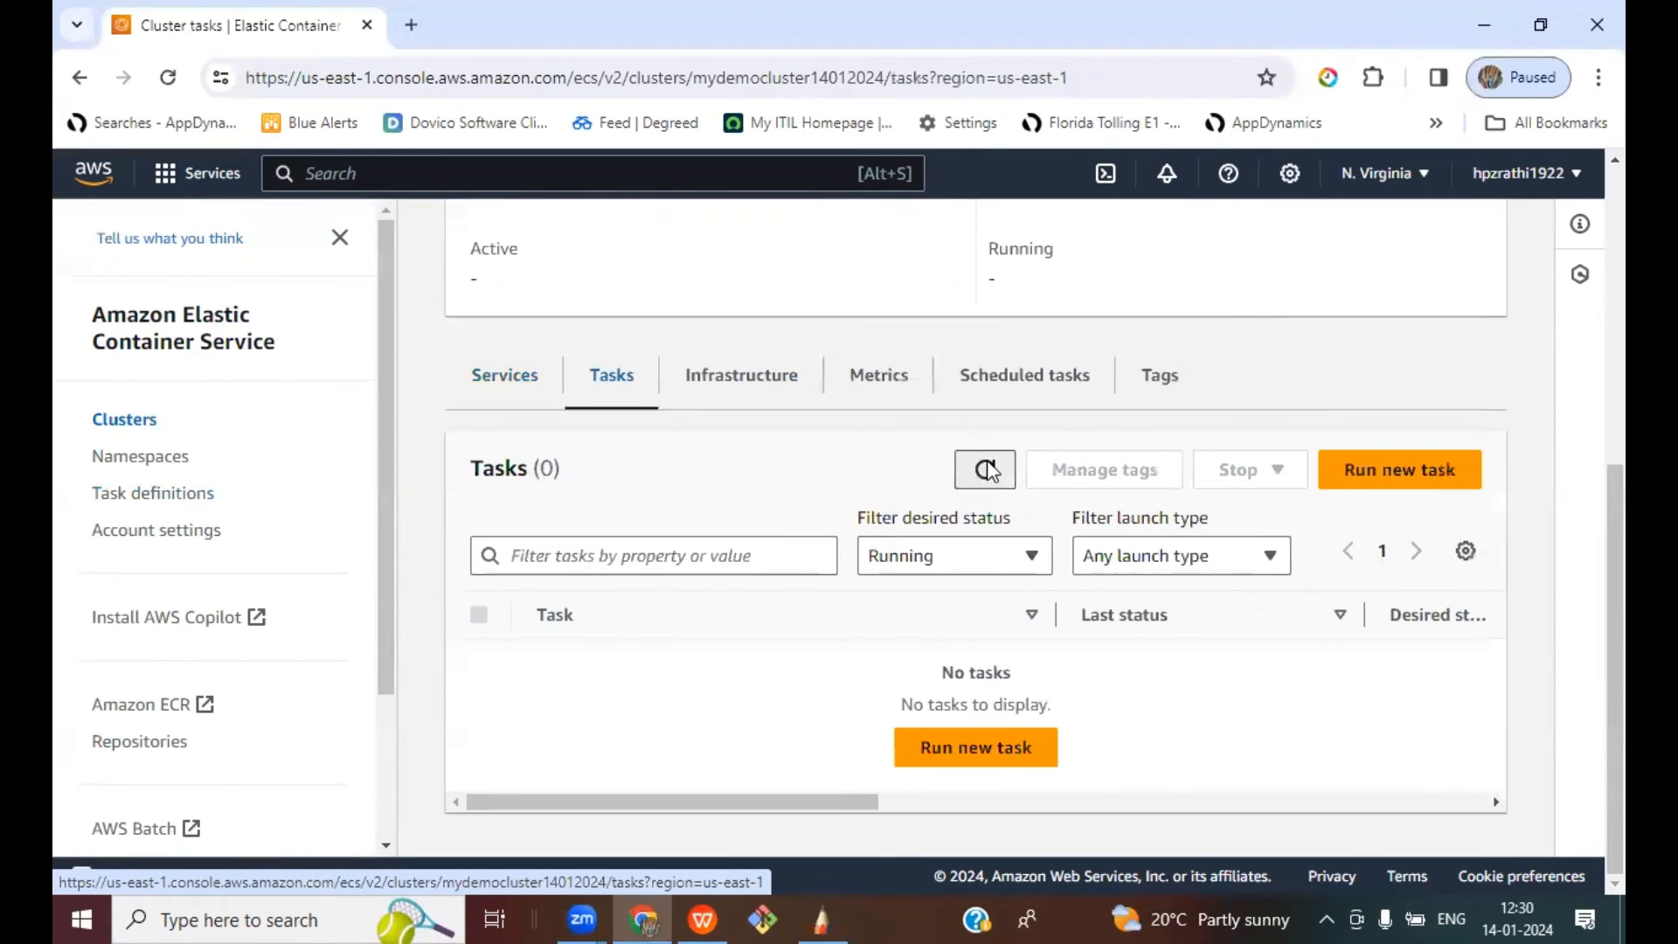
scroll(873, 592, up, 6)
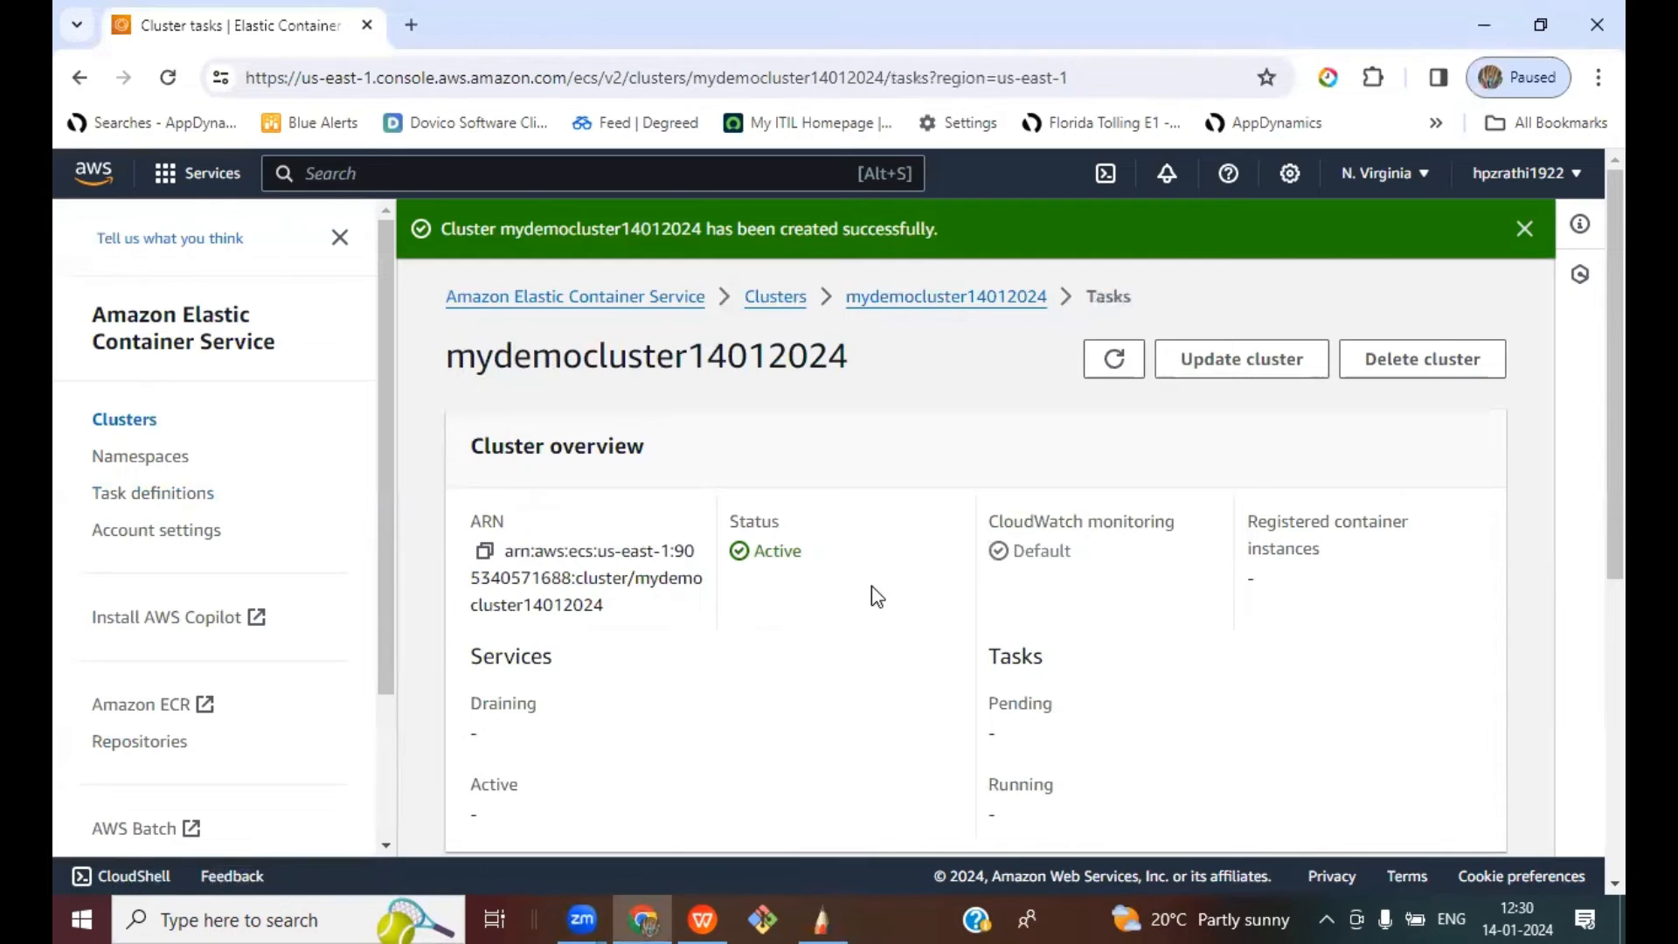
scroll(1014, 573, down, 2)
scroll(1018, 577, up, 3)
scroll(1014, 573, down, 2)
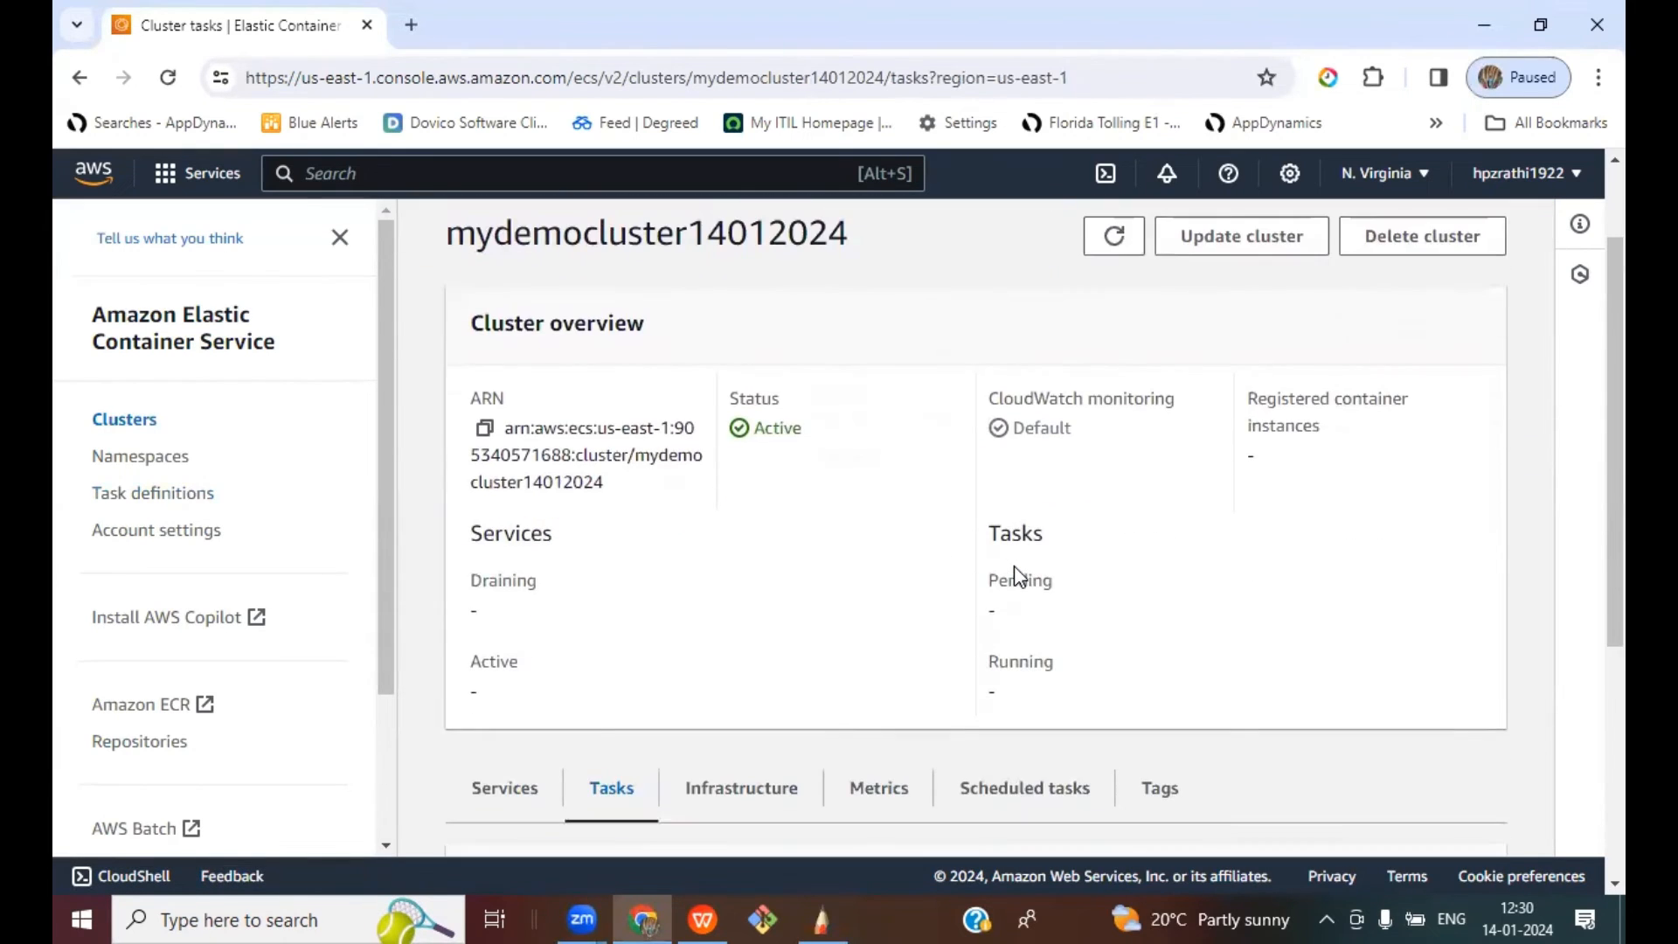
scroll(1041, 560, up, 2)
scroll(1076, 543, down, 4)
Step: Dismiss the cluster creation notification while checking the cluster's services, infrastructure and tasks
click(501, 552)
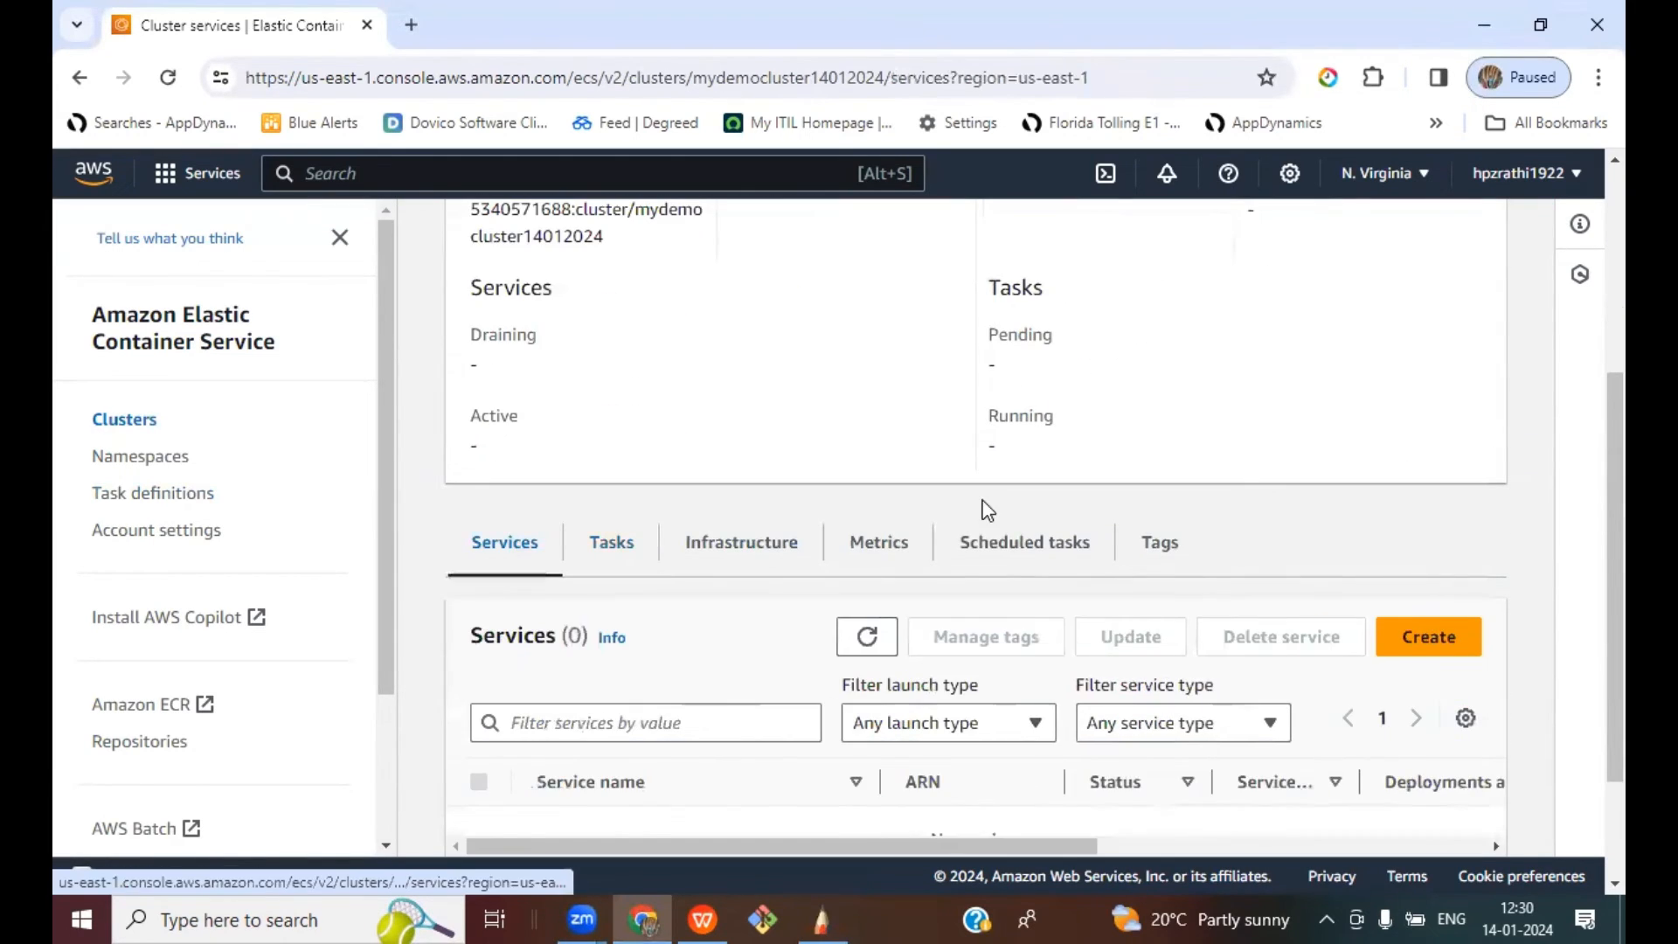
scroll(1123, 543, up, 5)
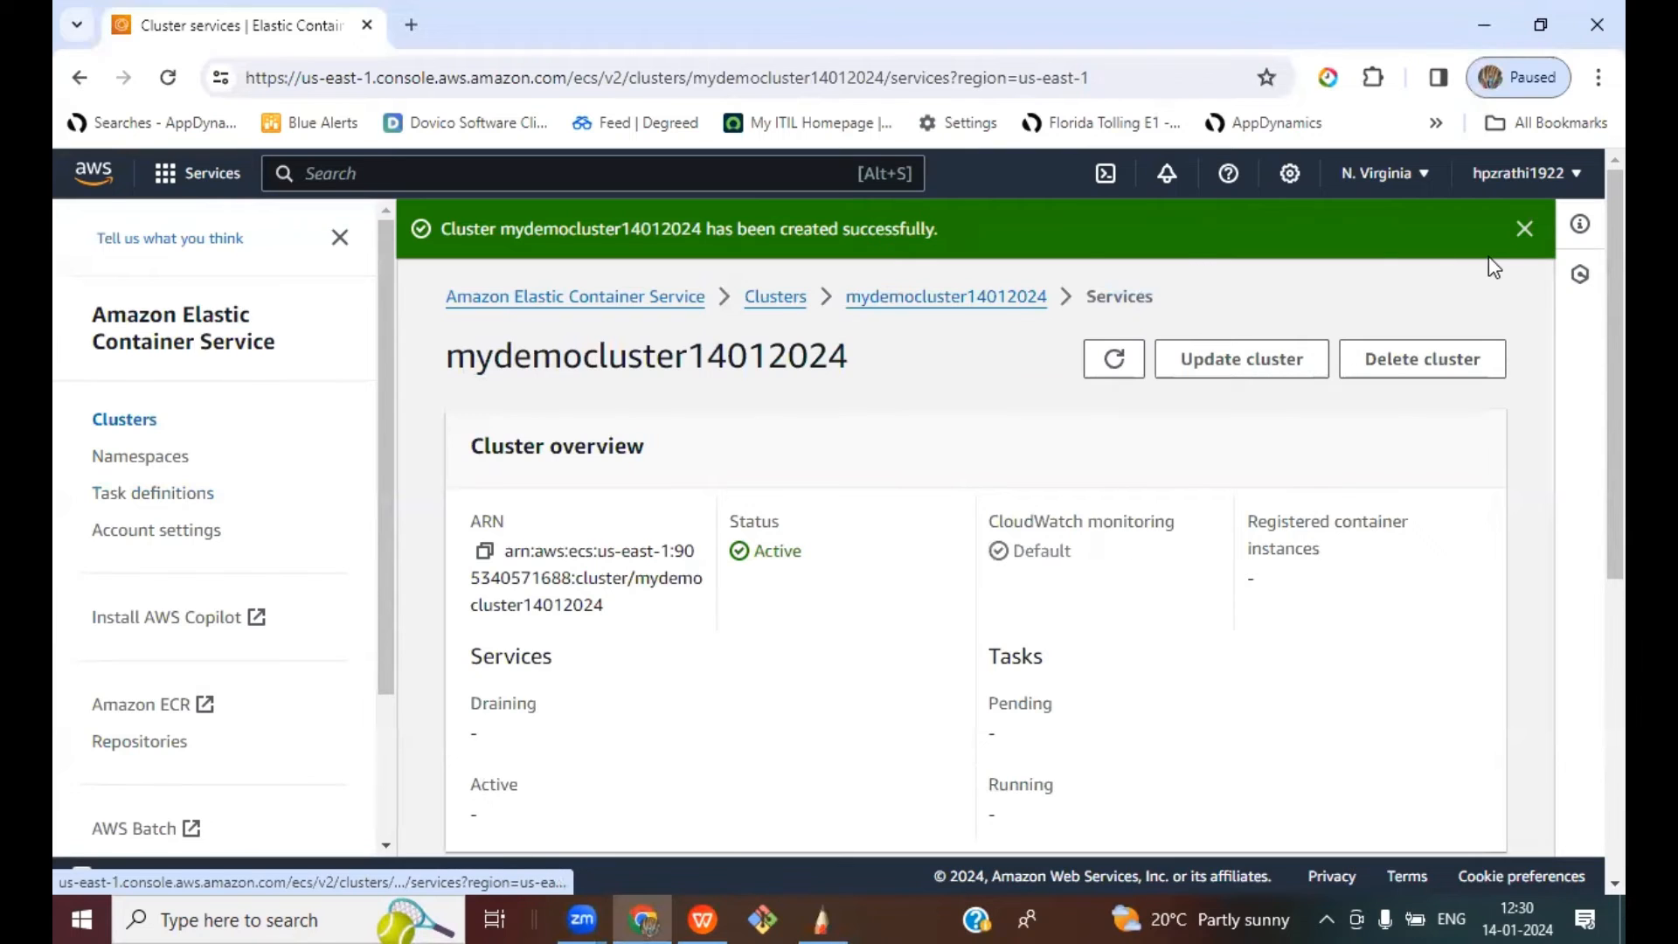
click(1524, 228)
scroll(878, 538, down, 5)
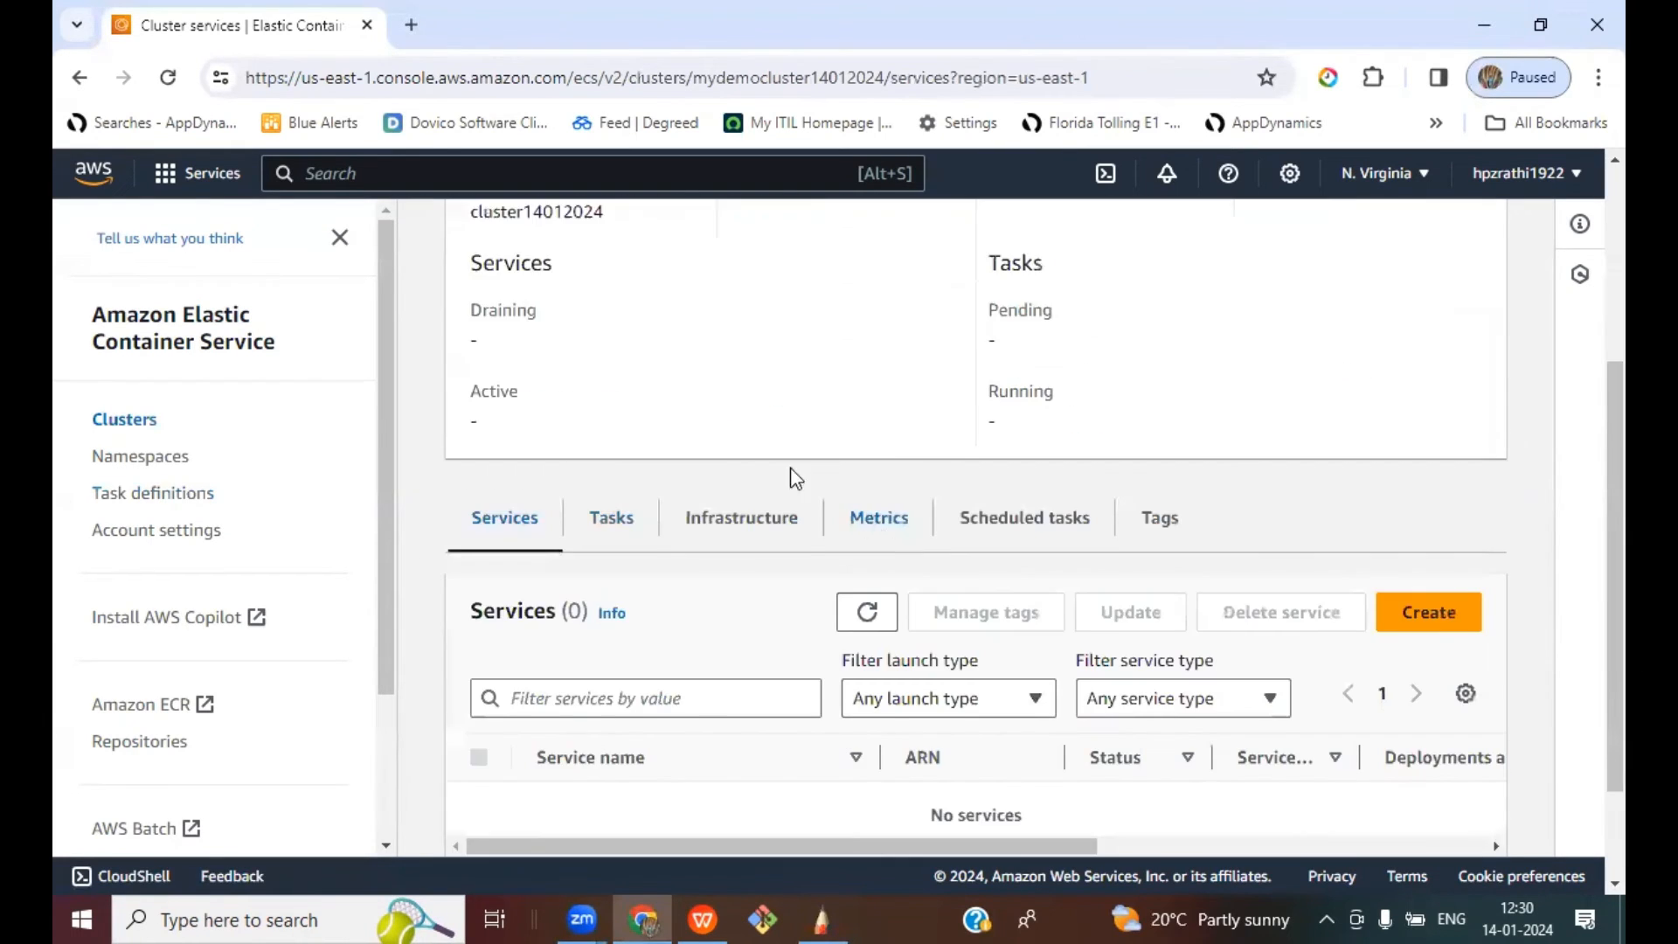
click(736, 400)
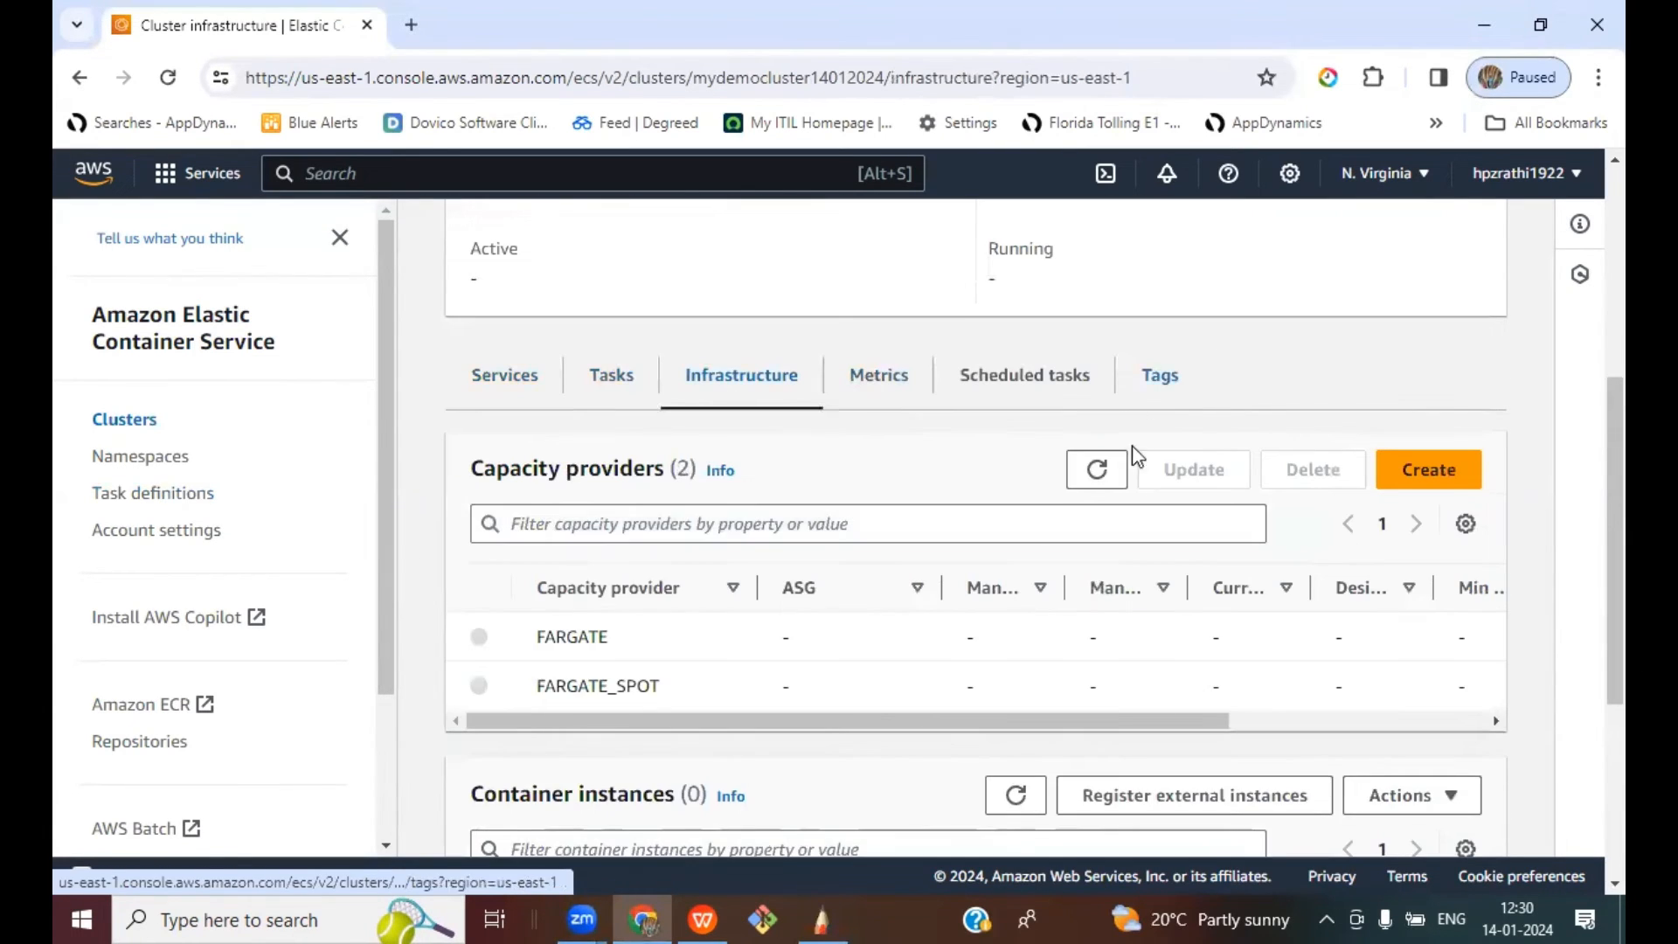
click(608, 381)
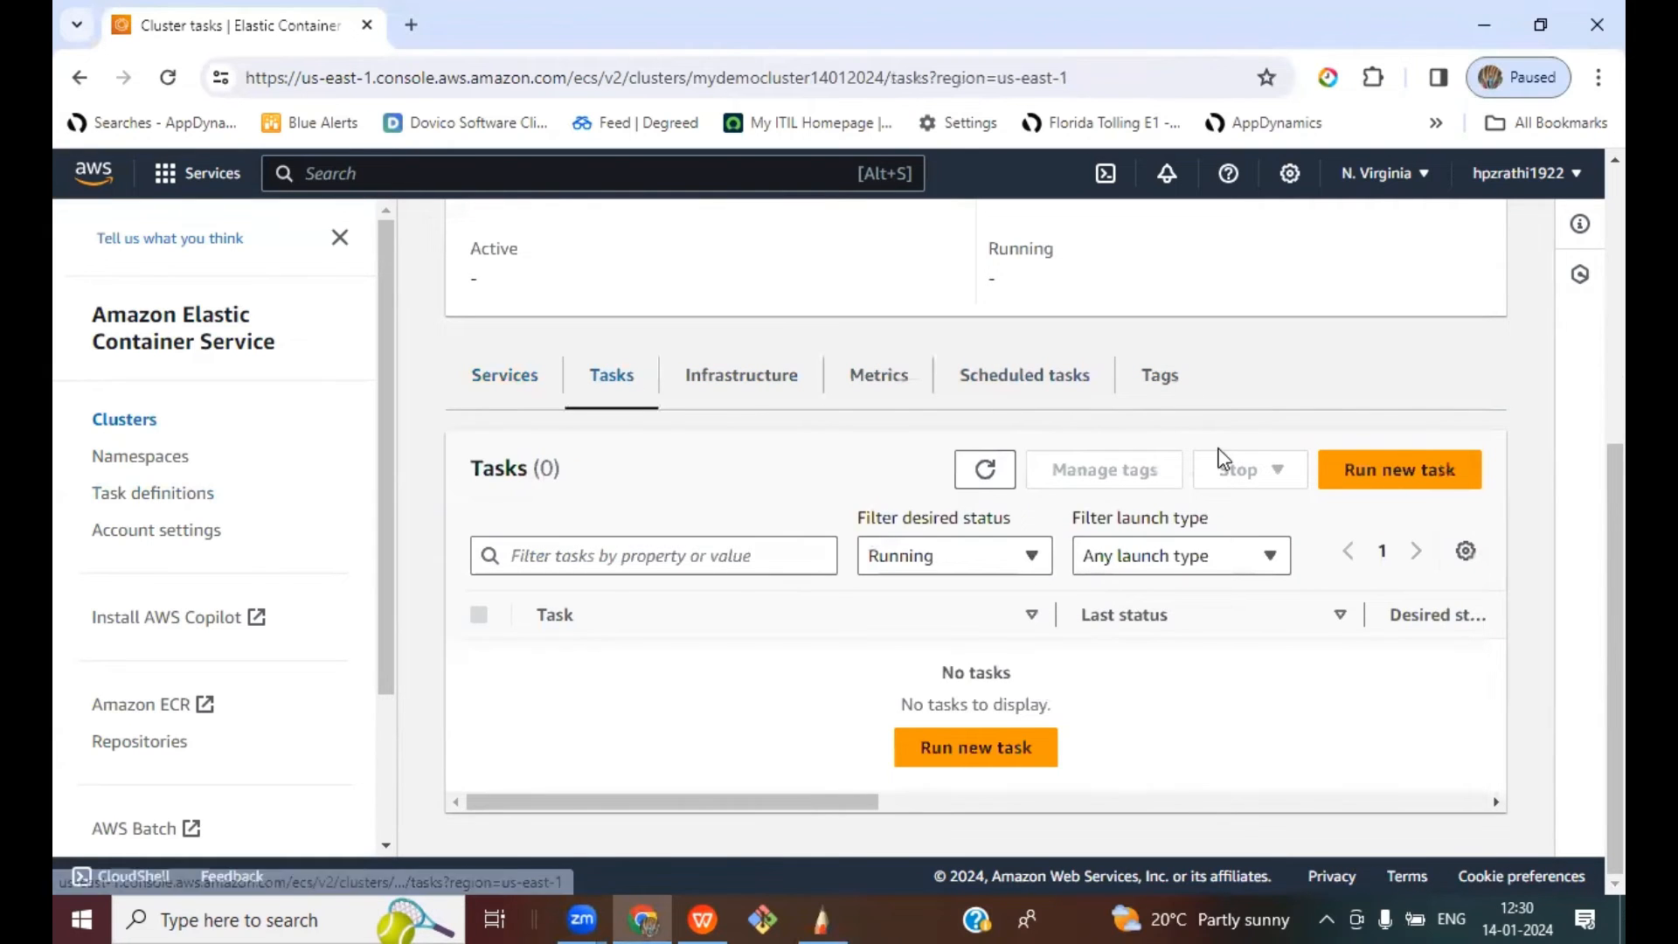
Step: Select revision 3 of nginxtaskdefinition from the task definitions and examine its available actions and deployment options
click(162, 500)
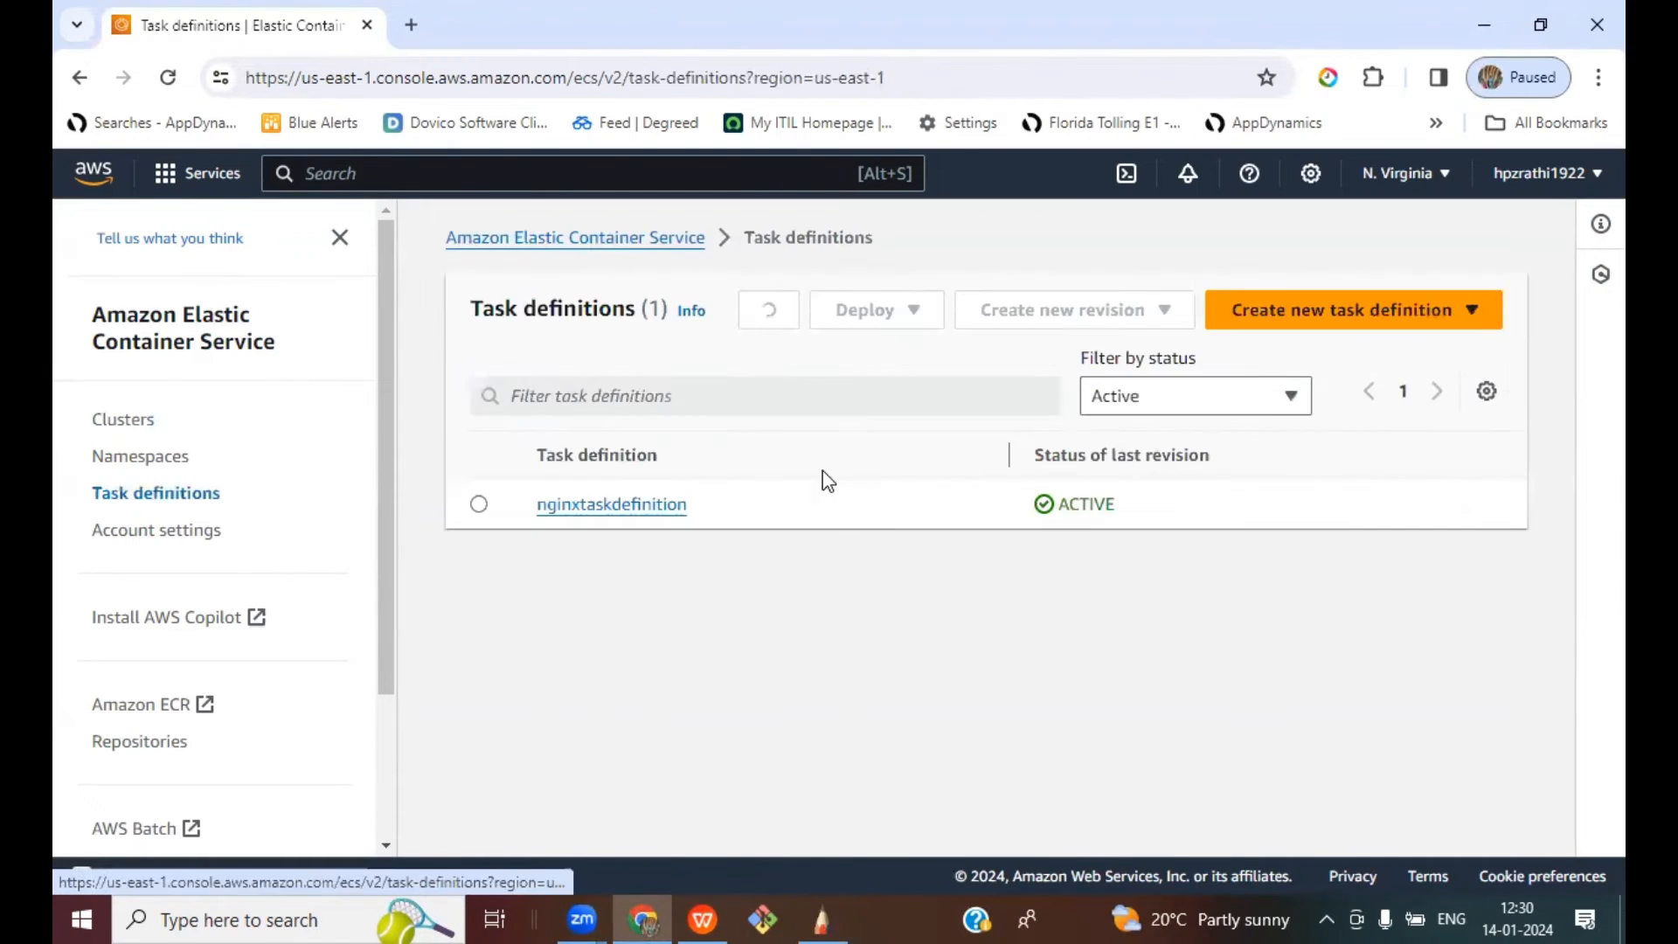
click(479, 504)
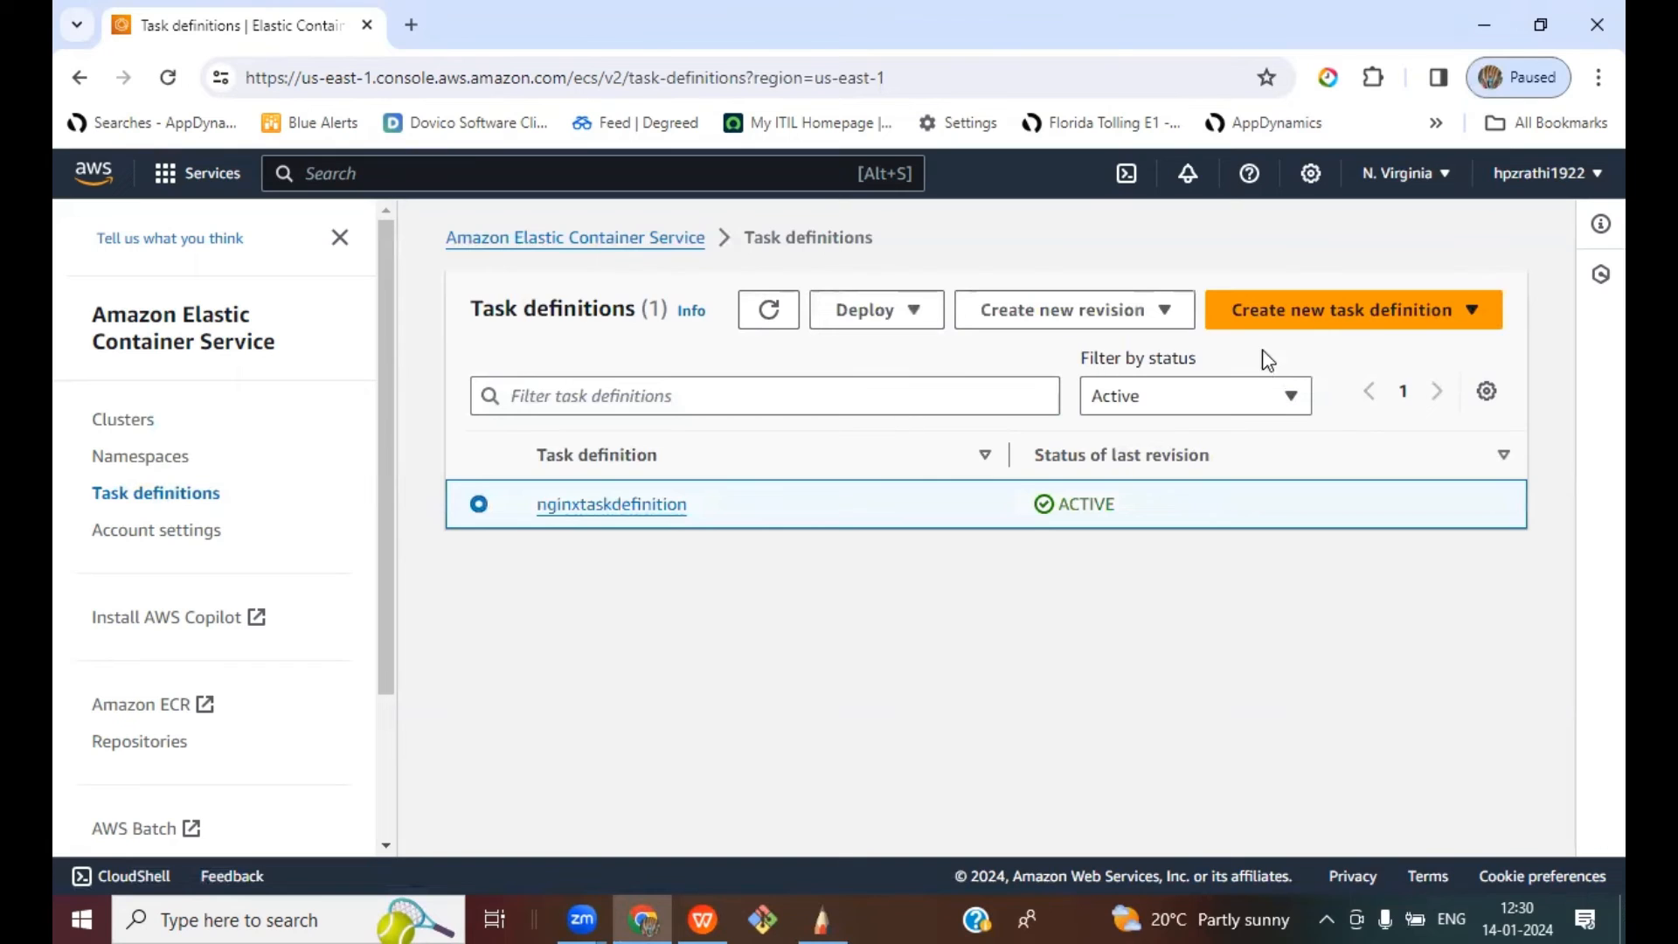
click(603, 505)
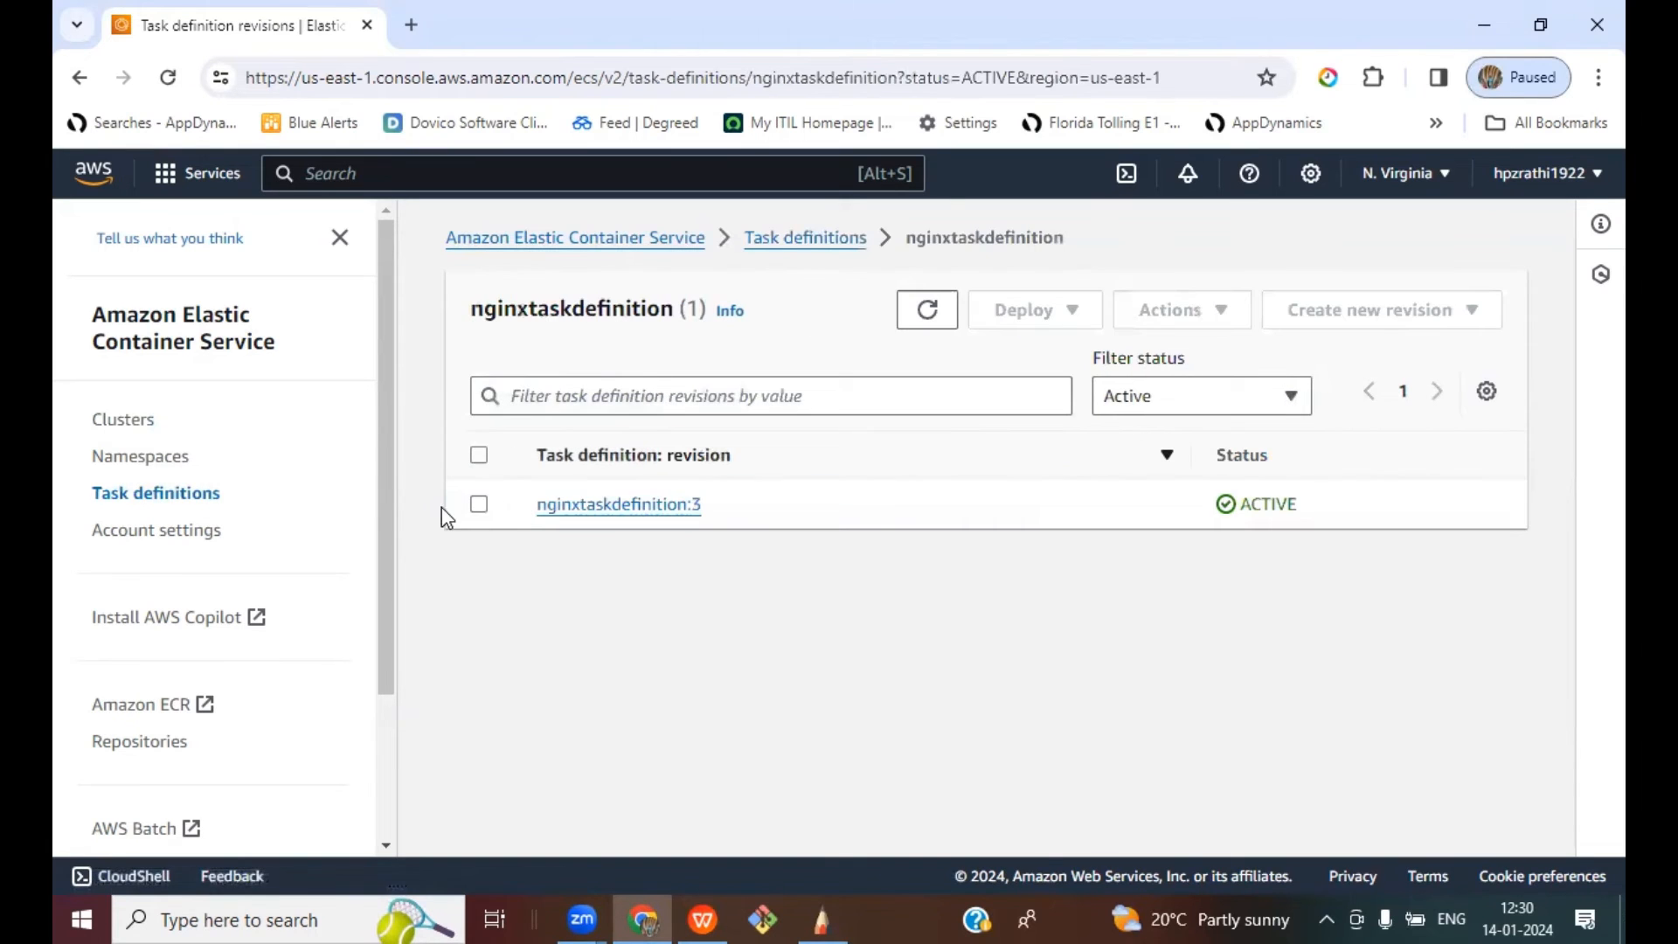
click(479, 504)
click(1222, 312)
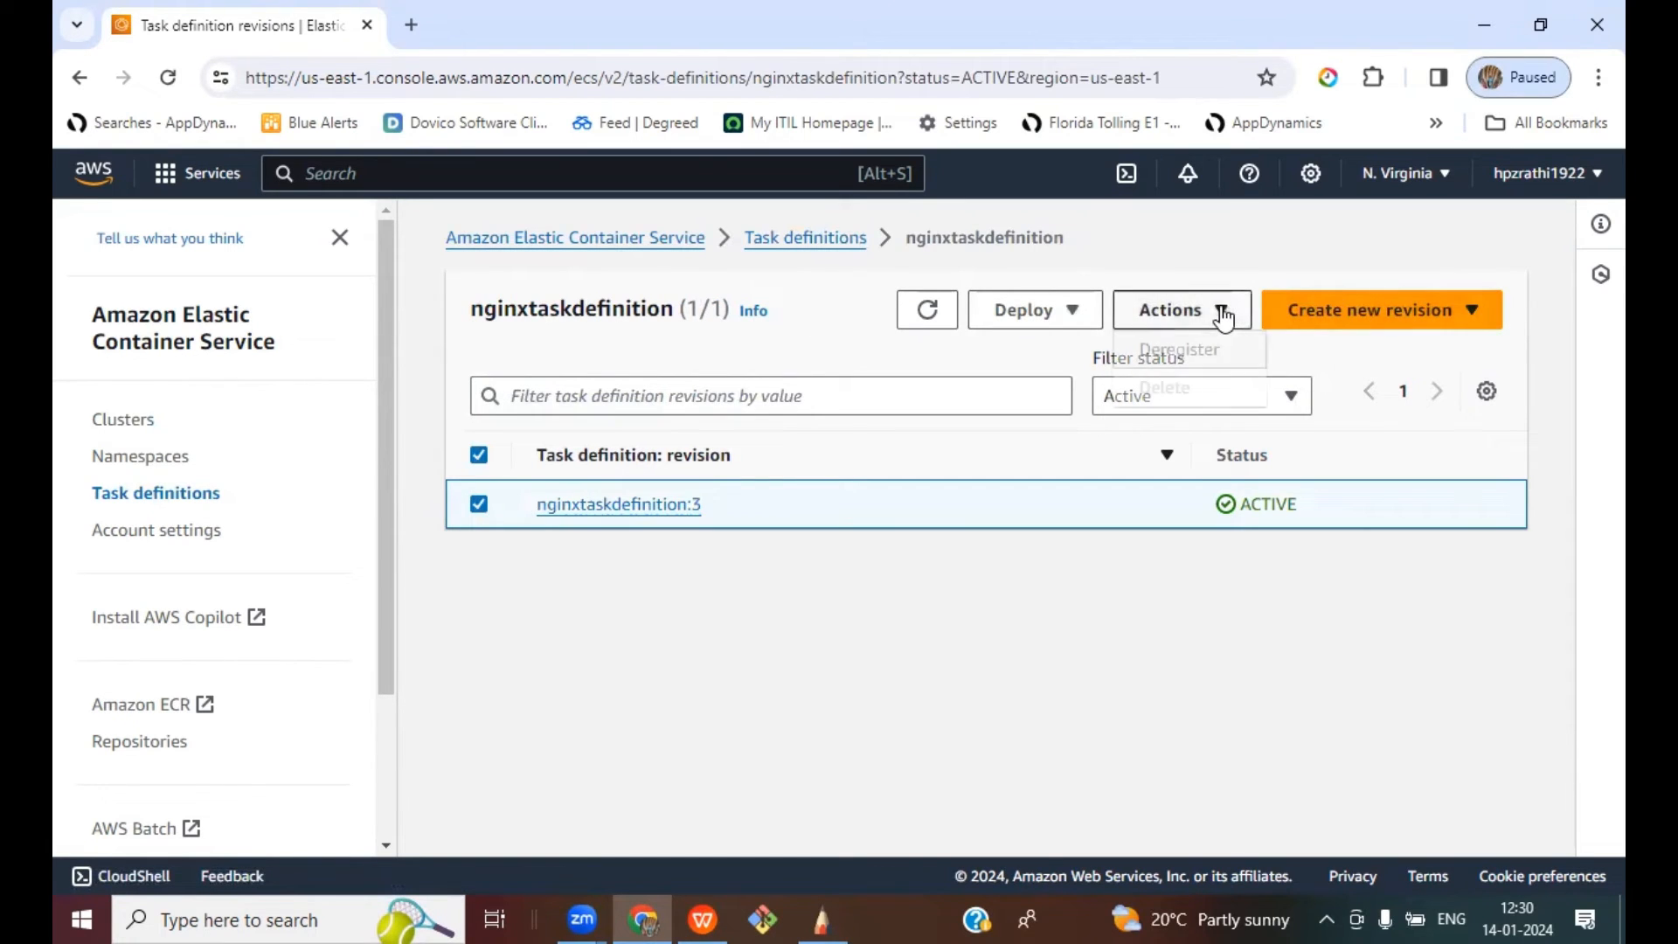
click(970, 592)
click(1064, 310)
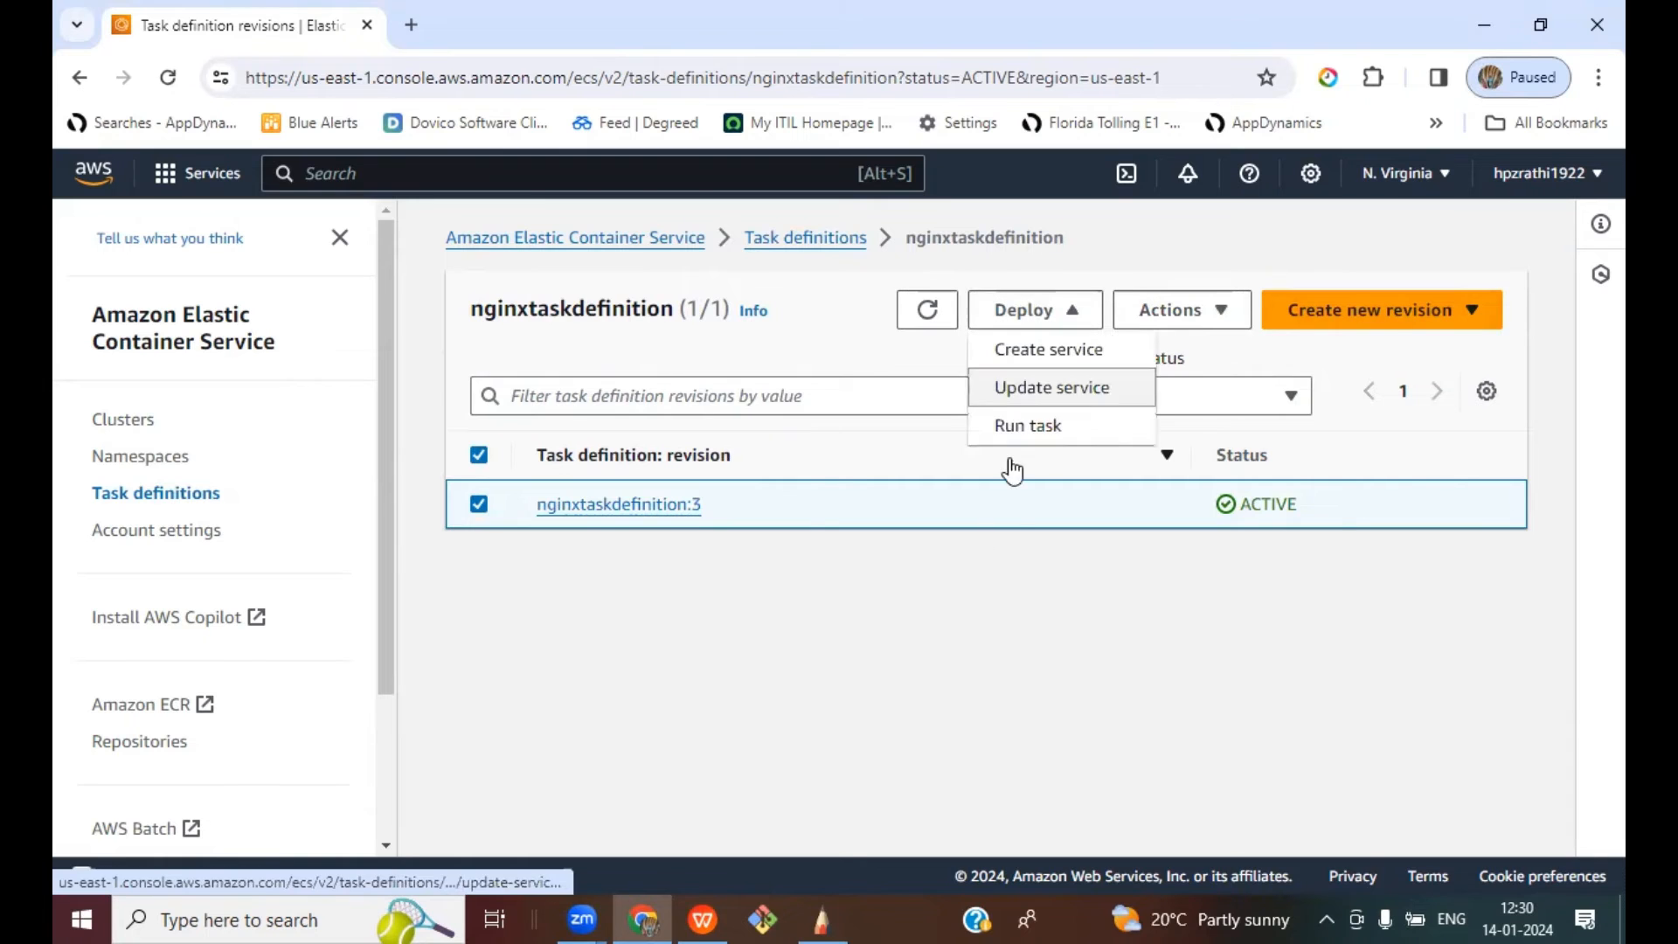
click(1017, 549)
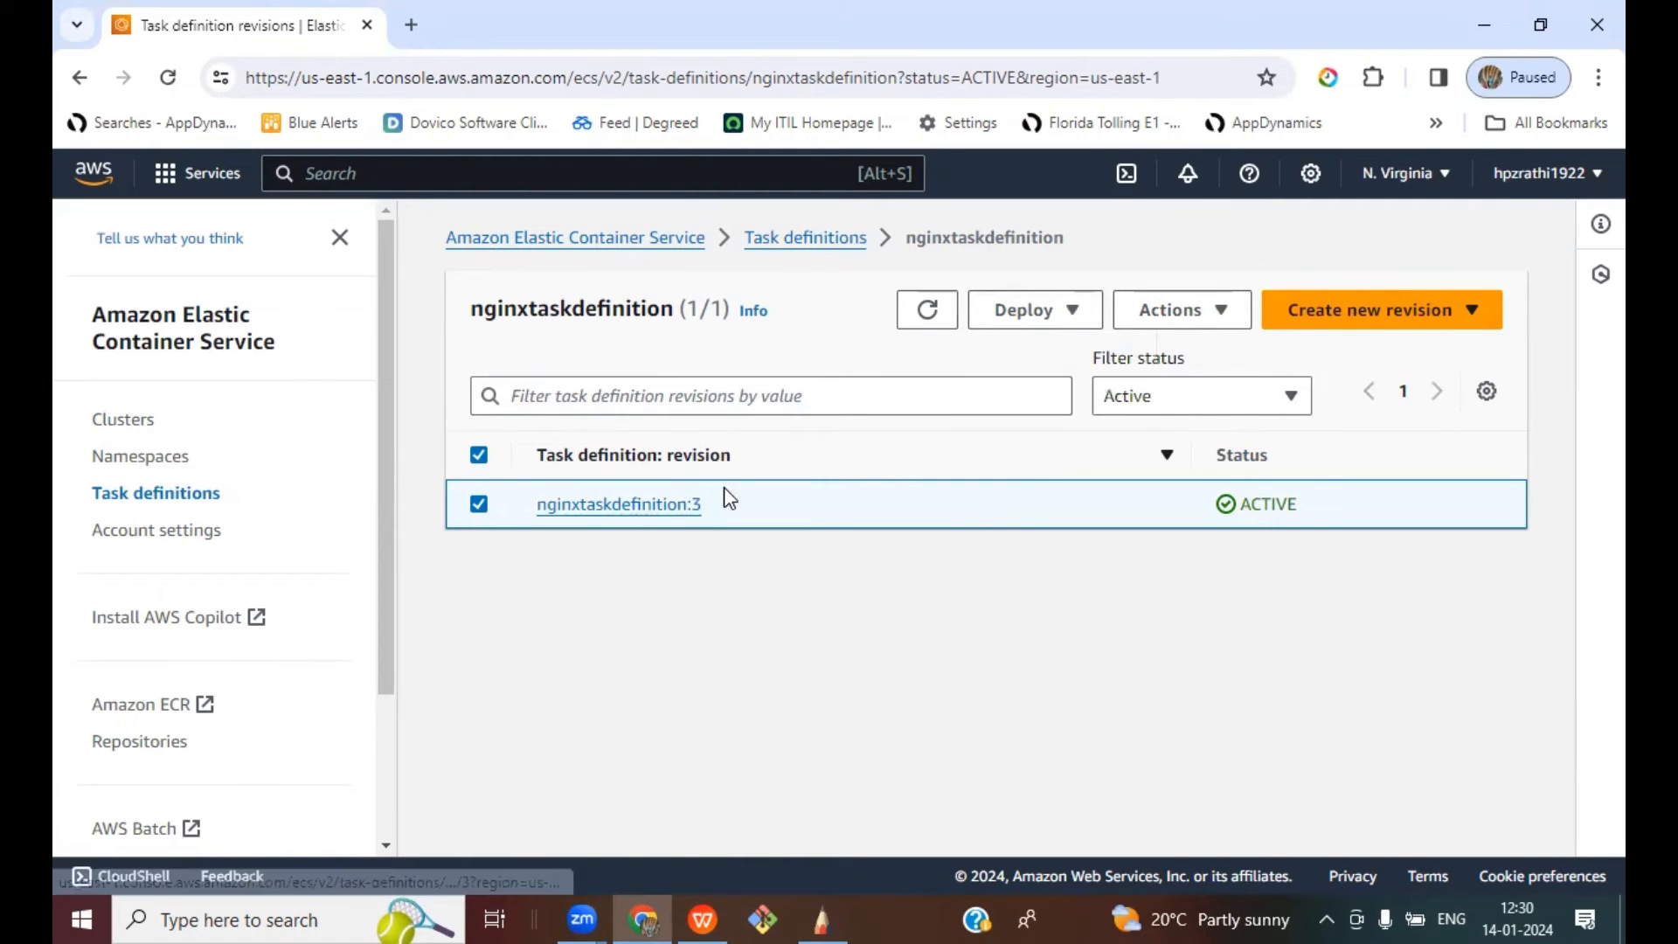
Step: Open revision 3 of nginxtaskdefinition and review its overview and task size
click(618, 505)
scroll(1011, 618, down, 1)
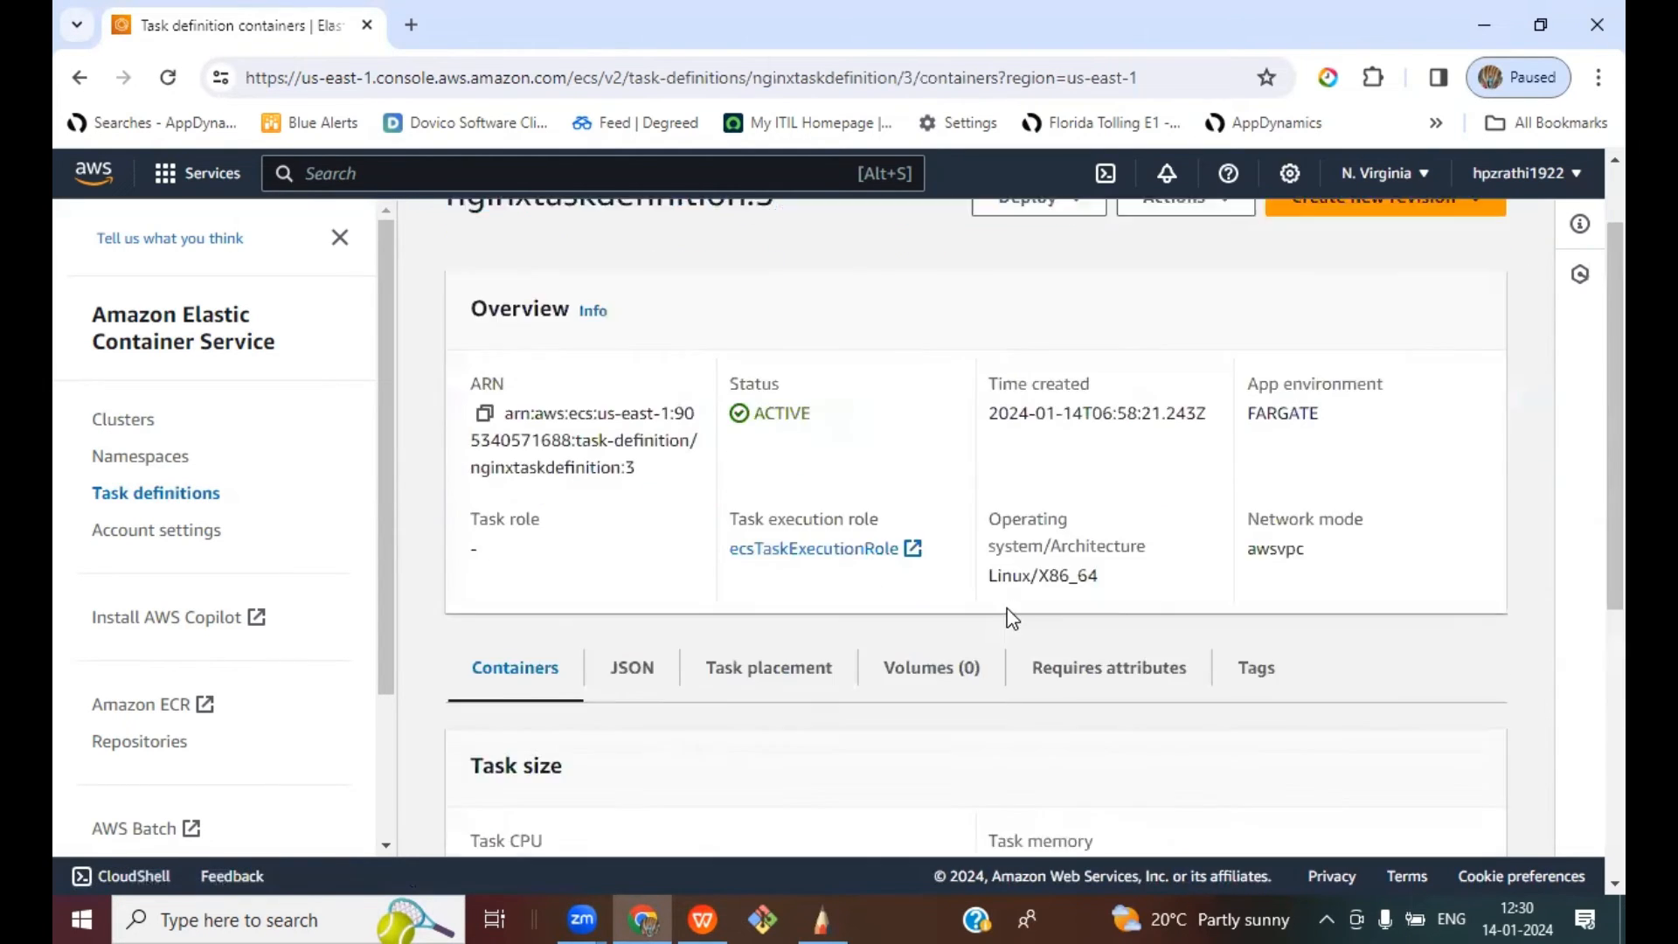
scroll(1011, 618, down, 4)
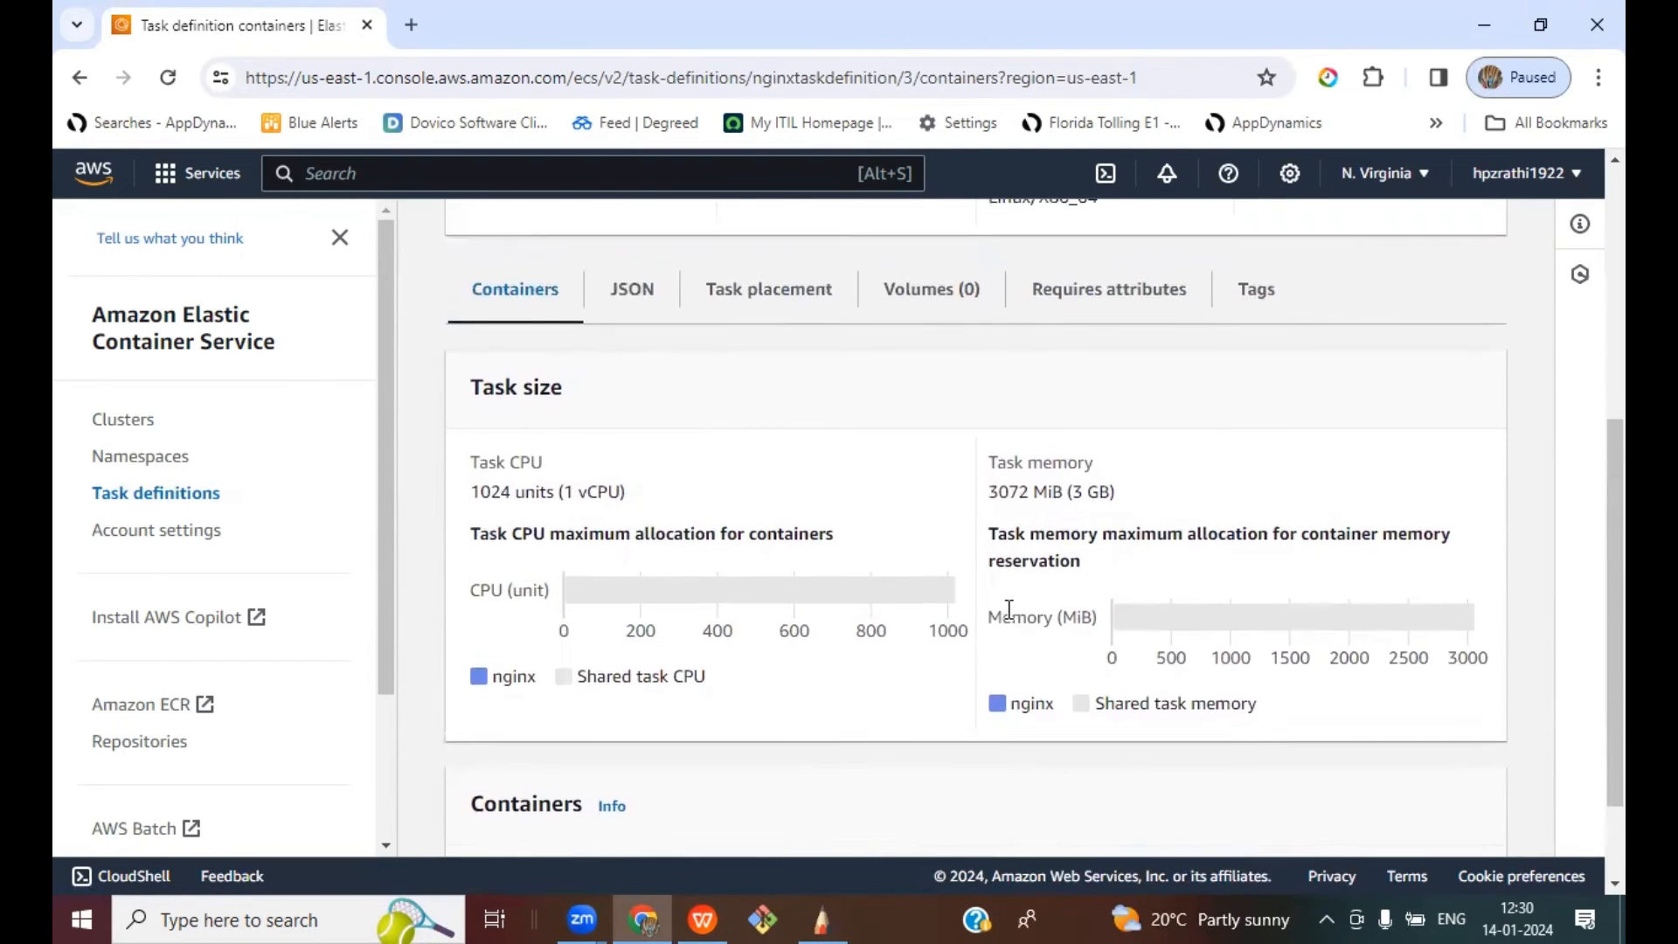
scroll(1010, 609, up, 6)
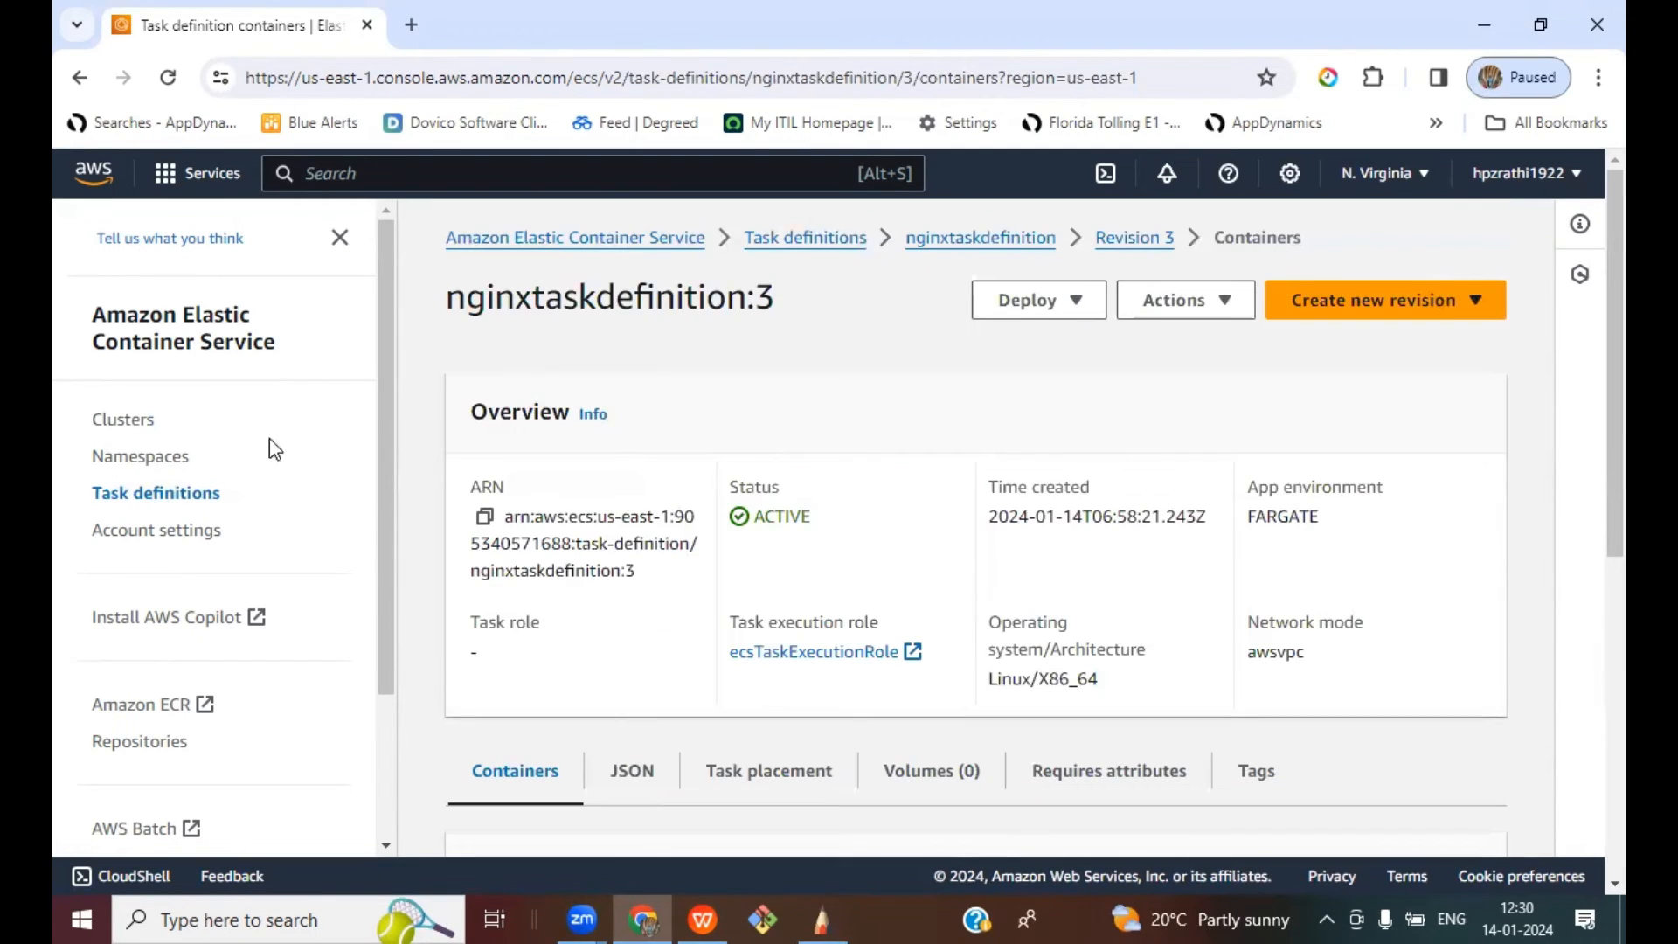
Step: Return to the cluster mydemocluster14012024 and refresh its tasks list
click(123, 421)
click(618, 482)
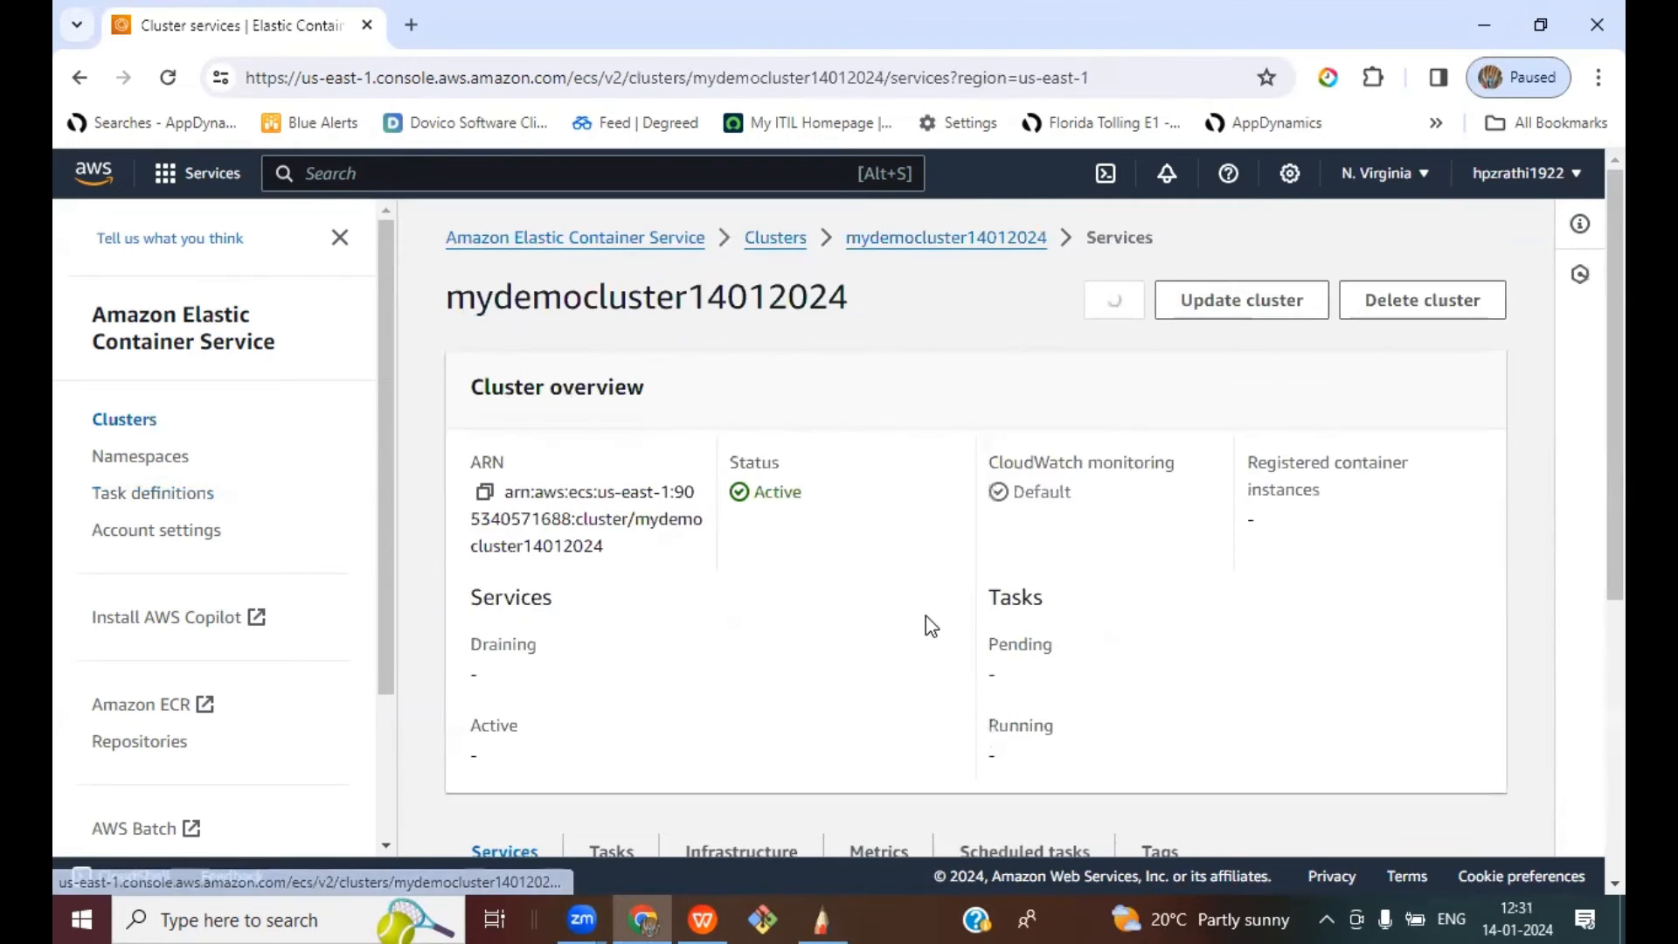
scroll(930, 622, down, 5)
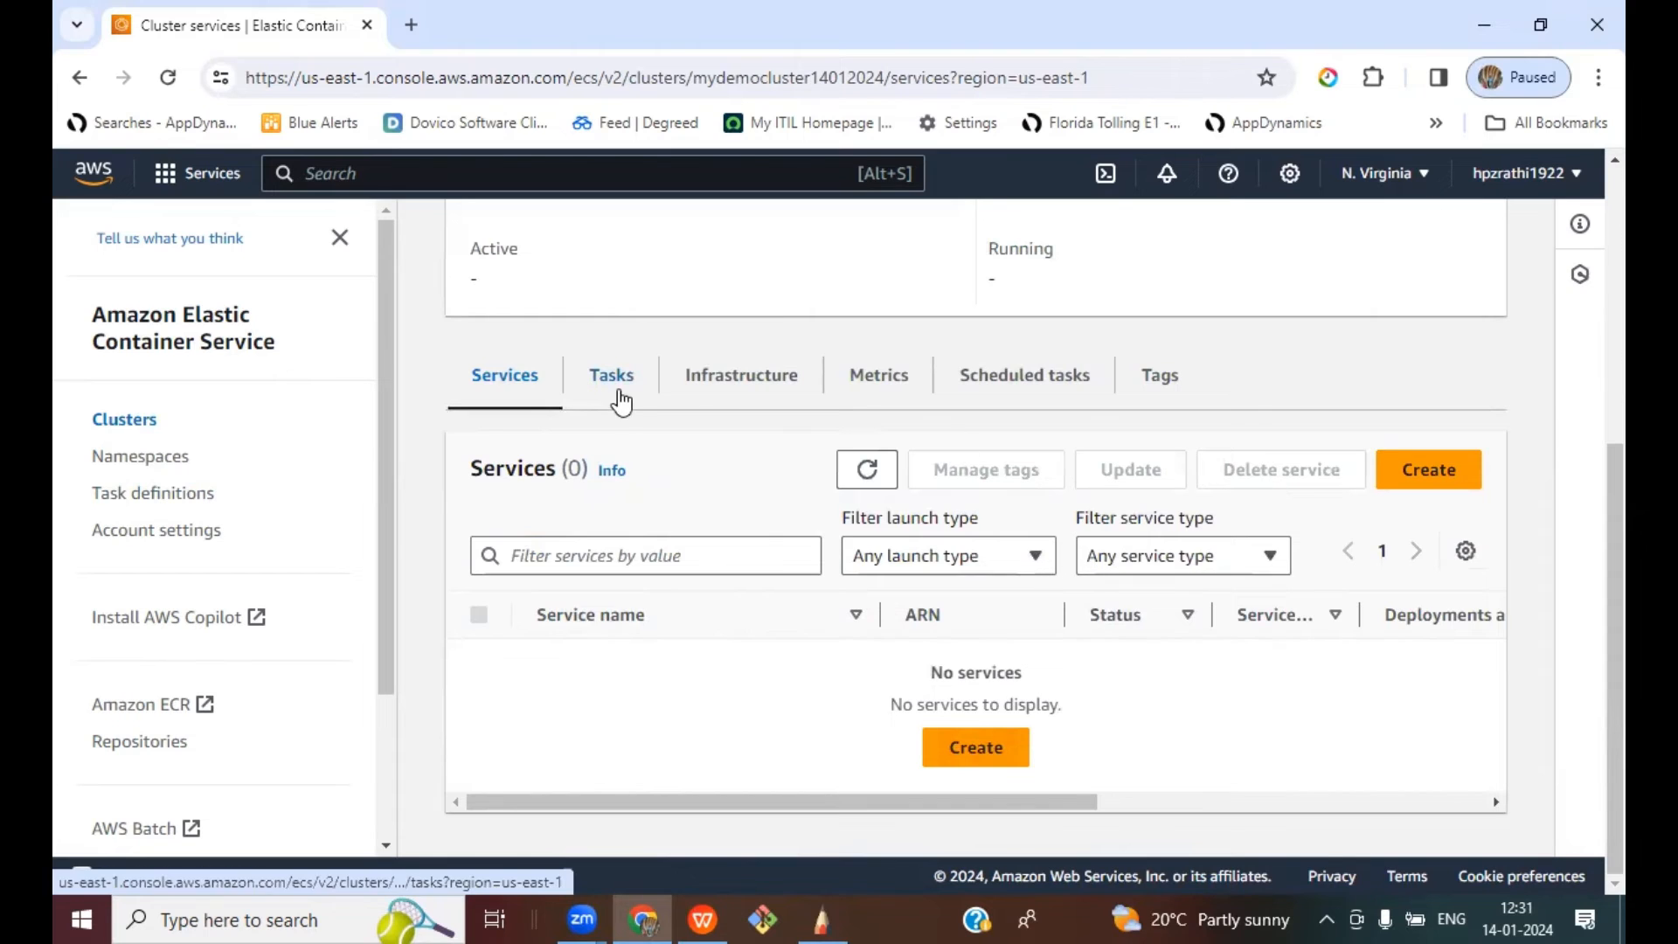
click(1425, 471)
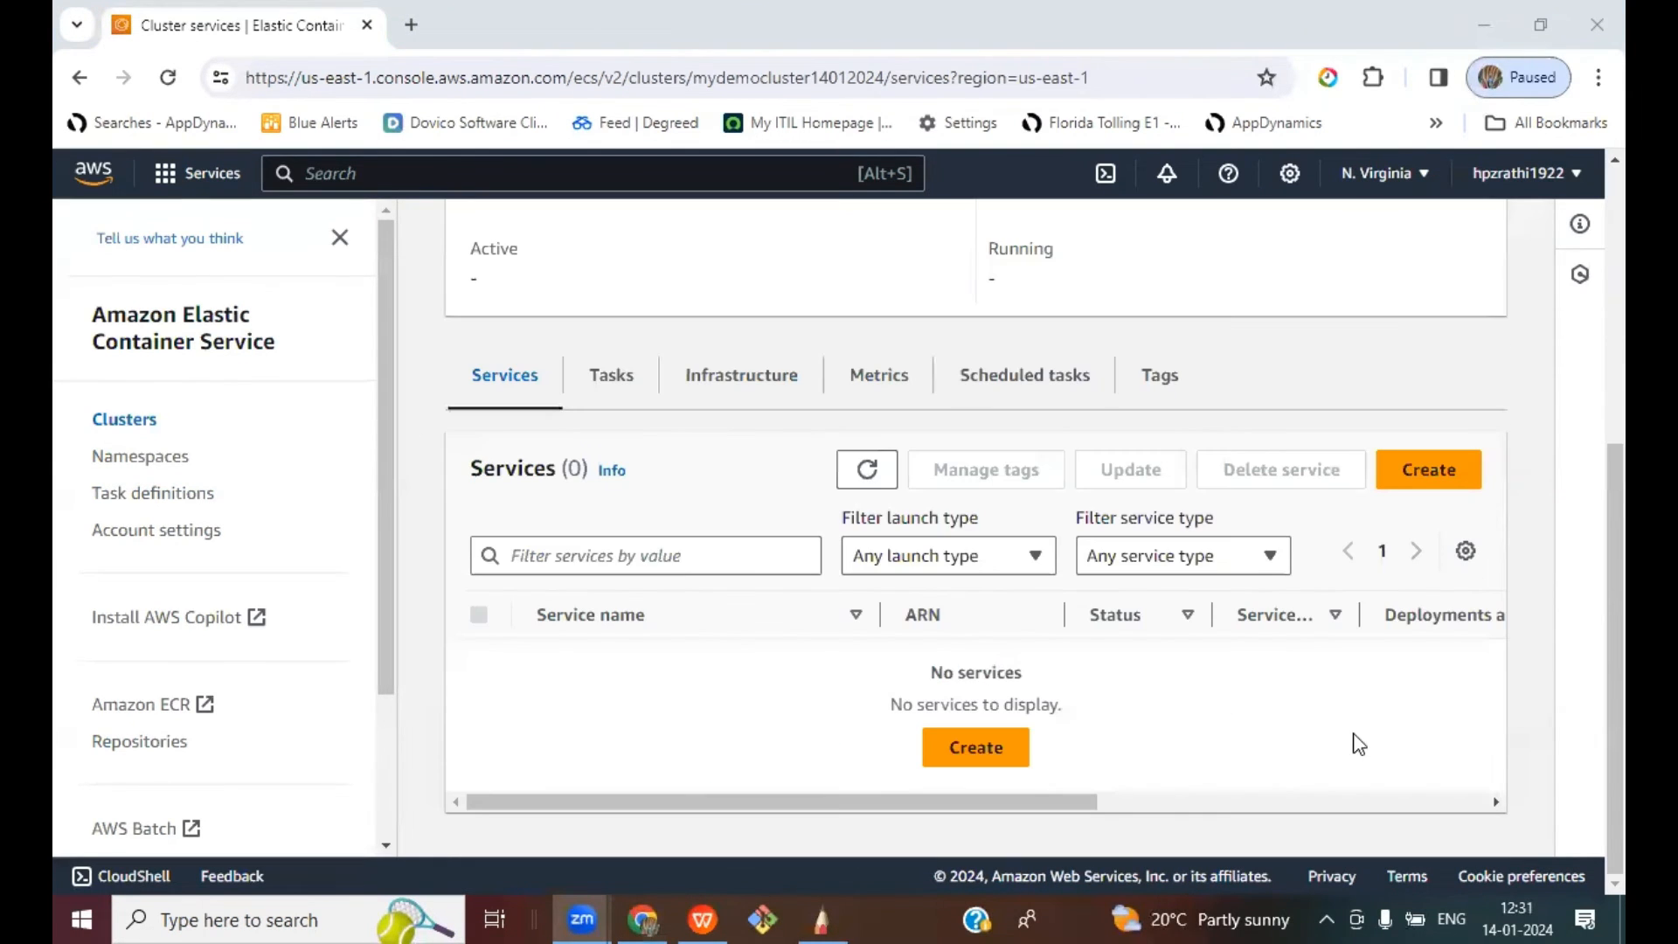
scroll(1329, 570, up, 3)
scroll(1334, 572, down, 3)
click(625, 378)
click(985, 470)
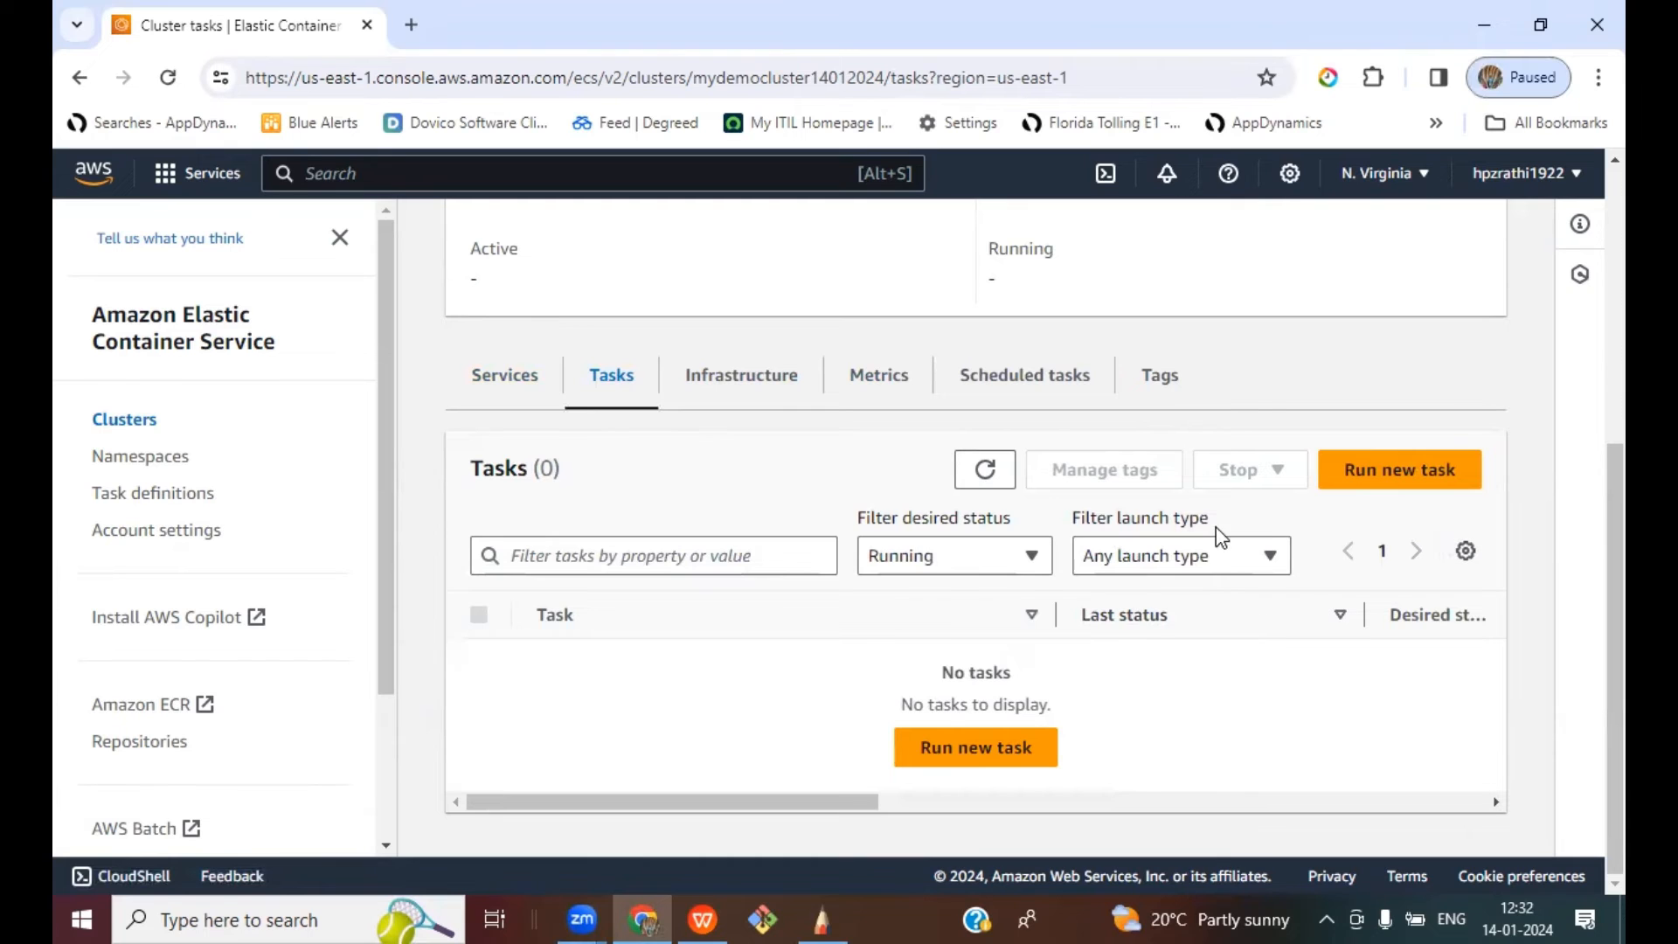
Step: Start a new task run in the cluster using the nginxtaskdefinition family, keeping the desired tasks at 1
click(1381, 493)
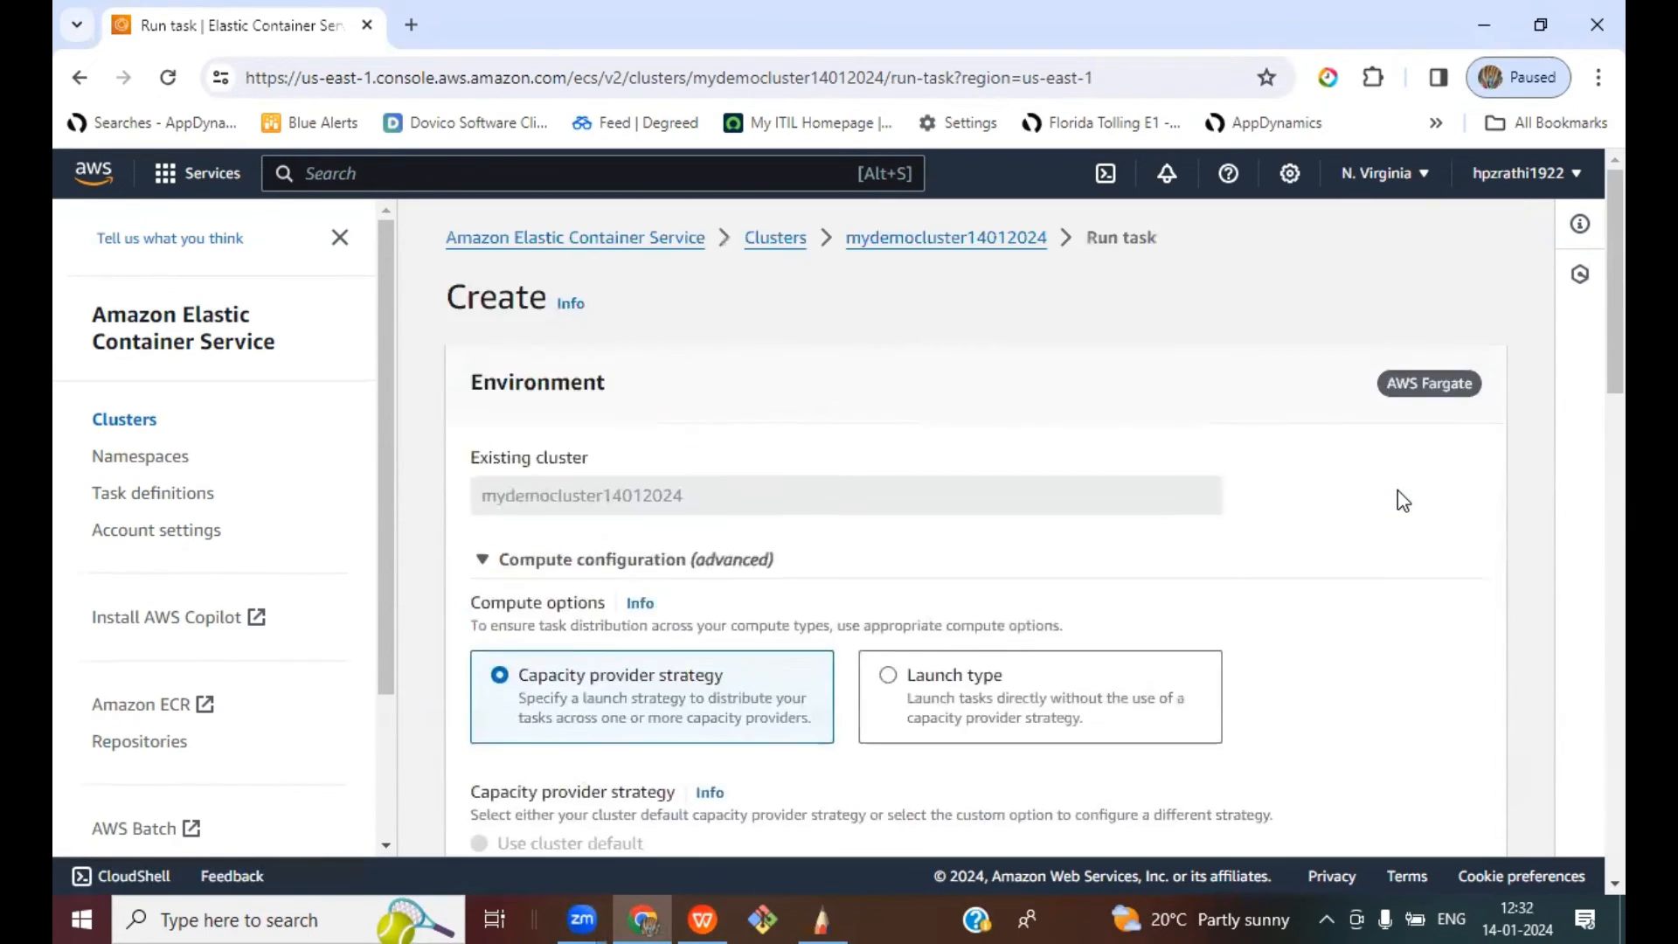
scroll(1403, 501, down, 7)
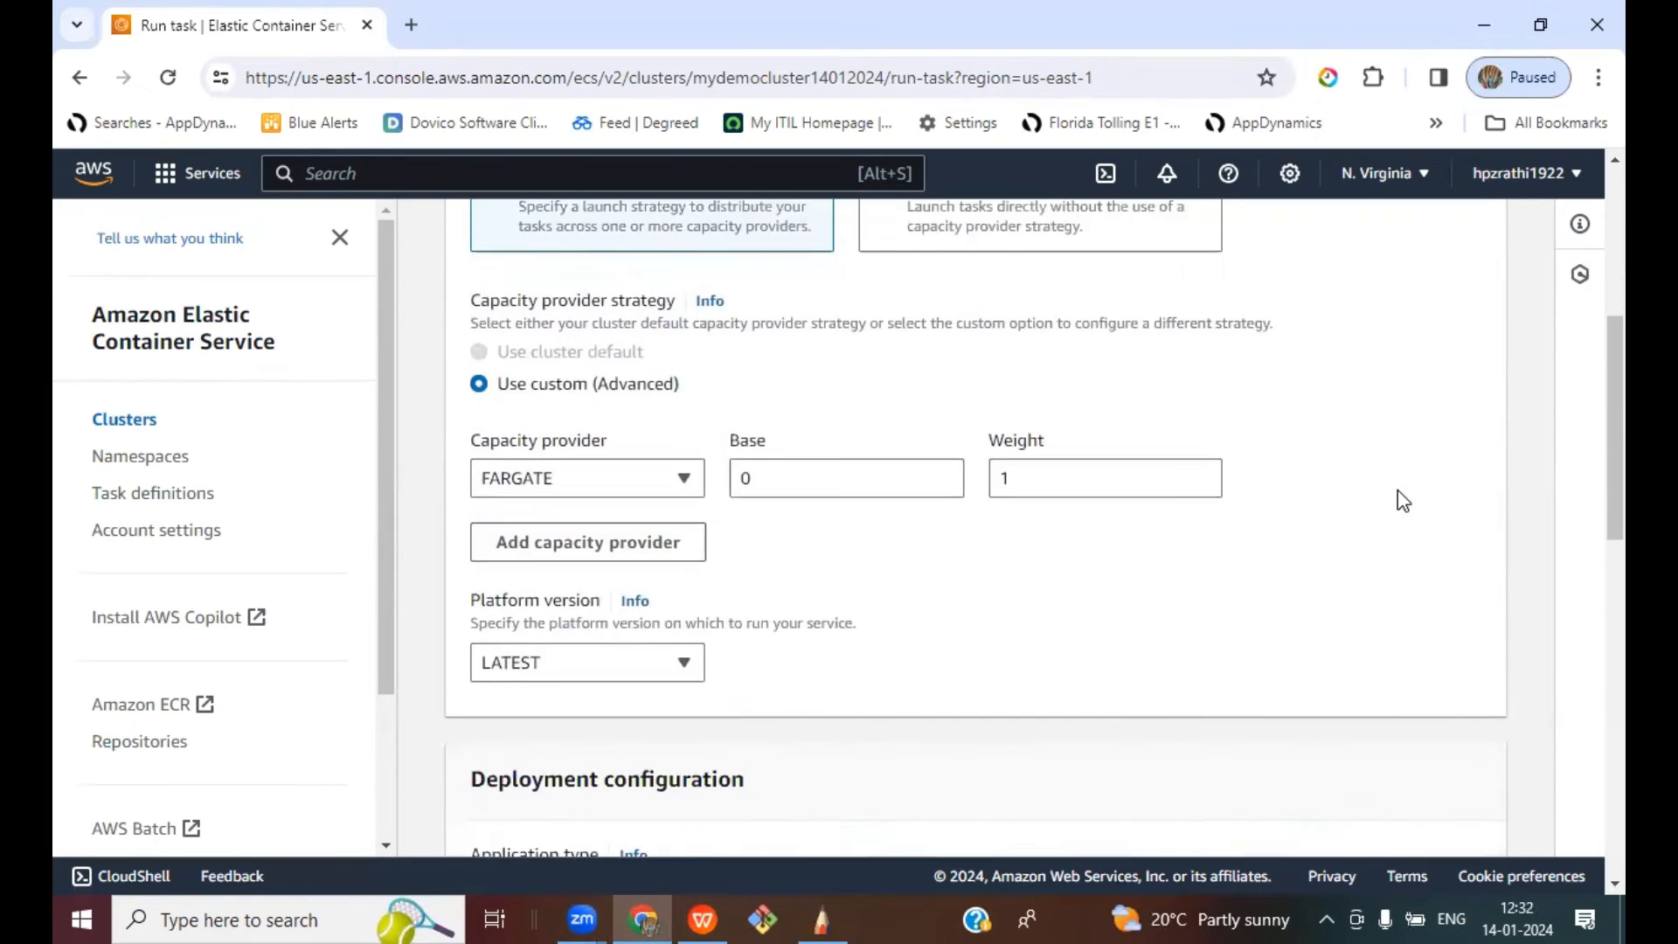
scroll(1403, 501, down, 9)
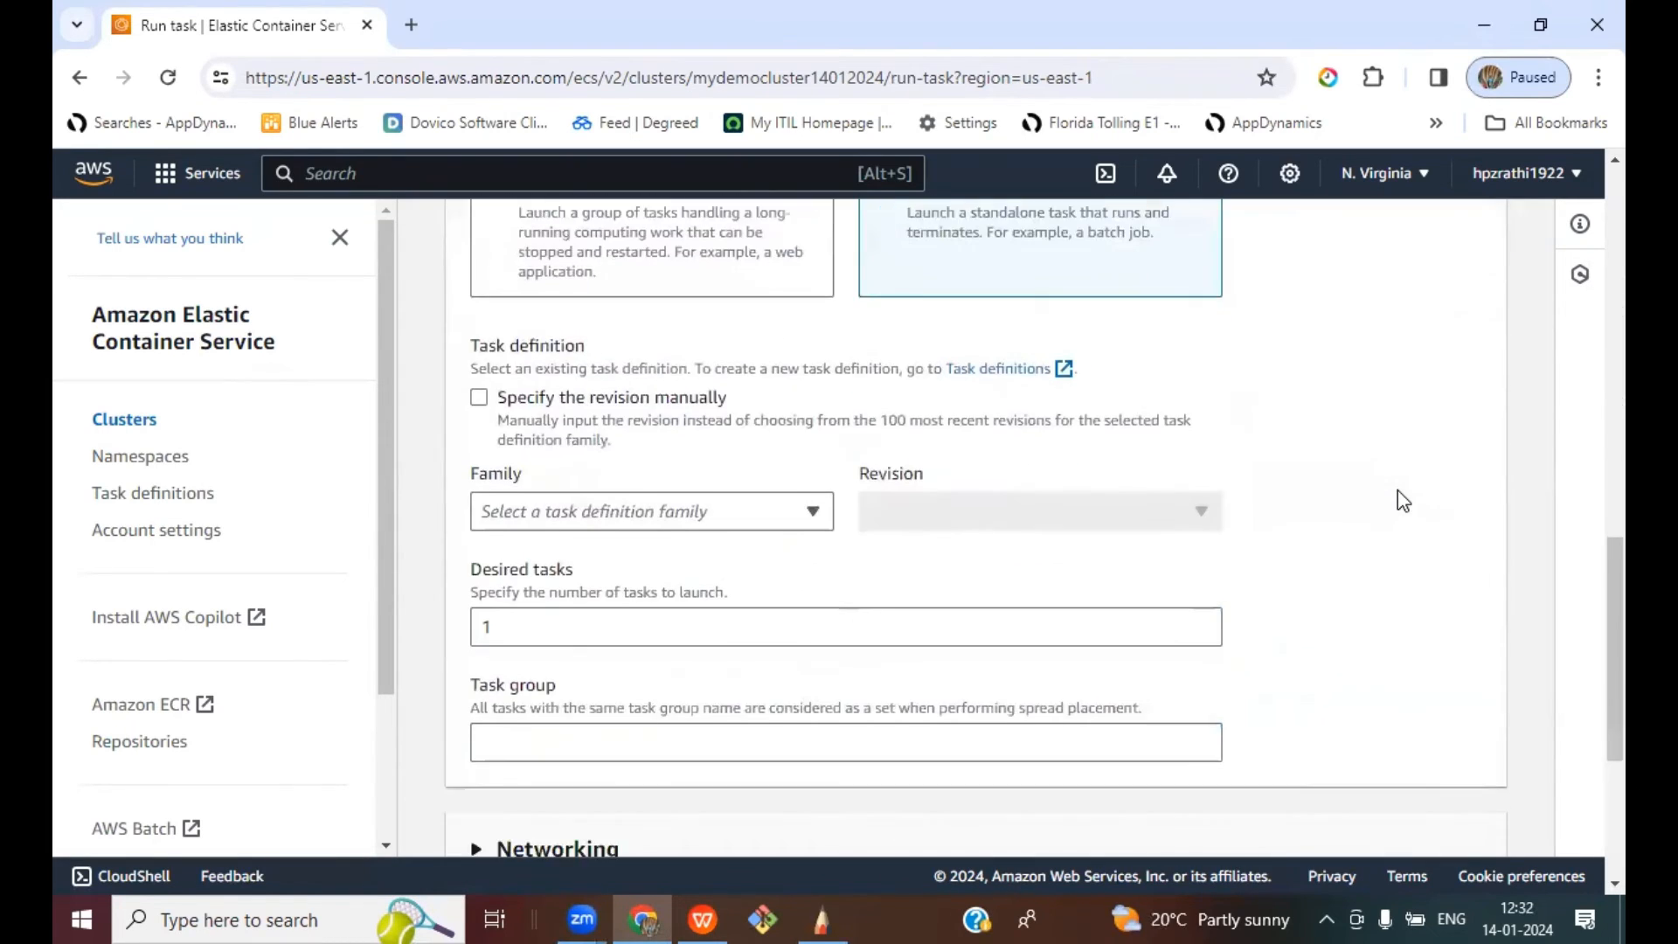
click(717, 393)
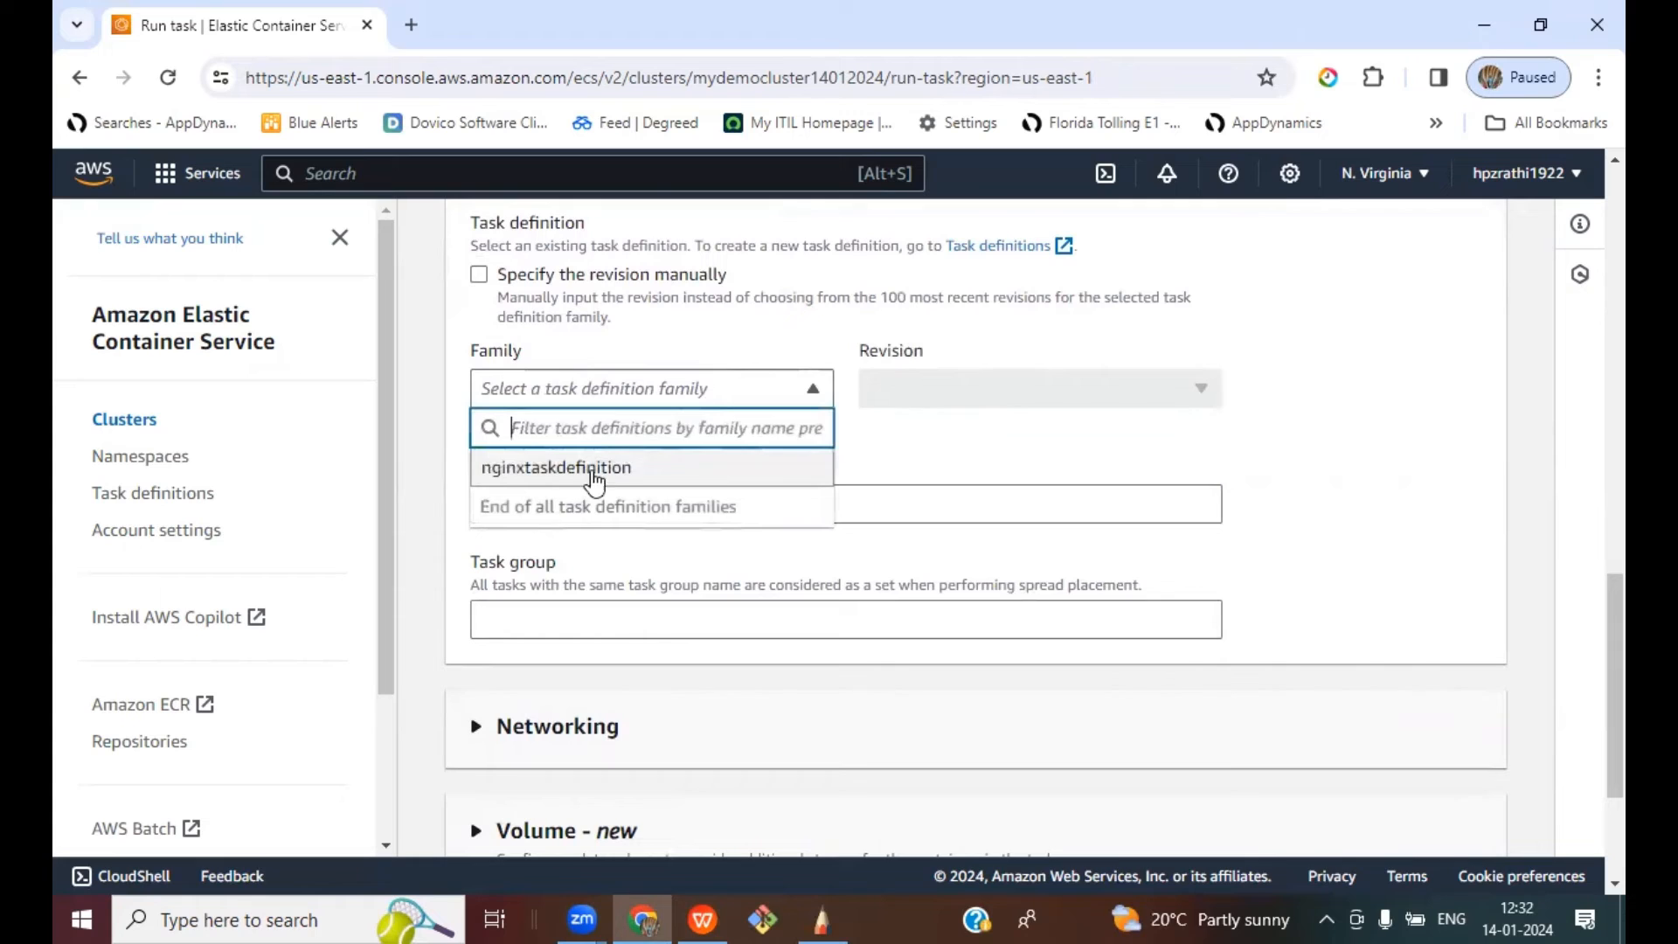
click(551, 477)
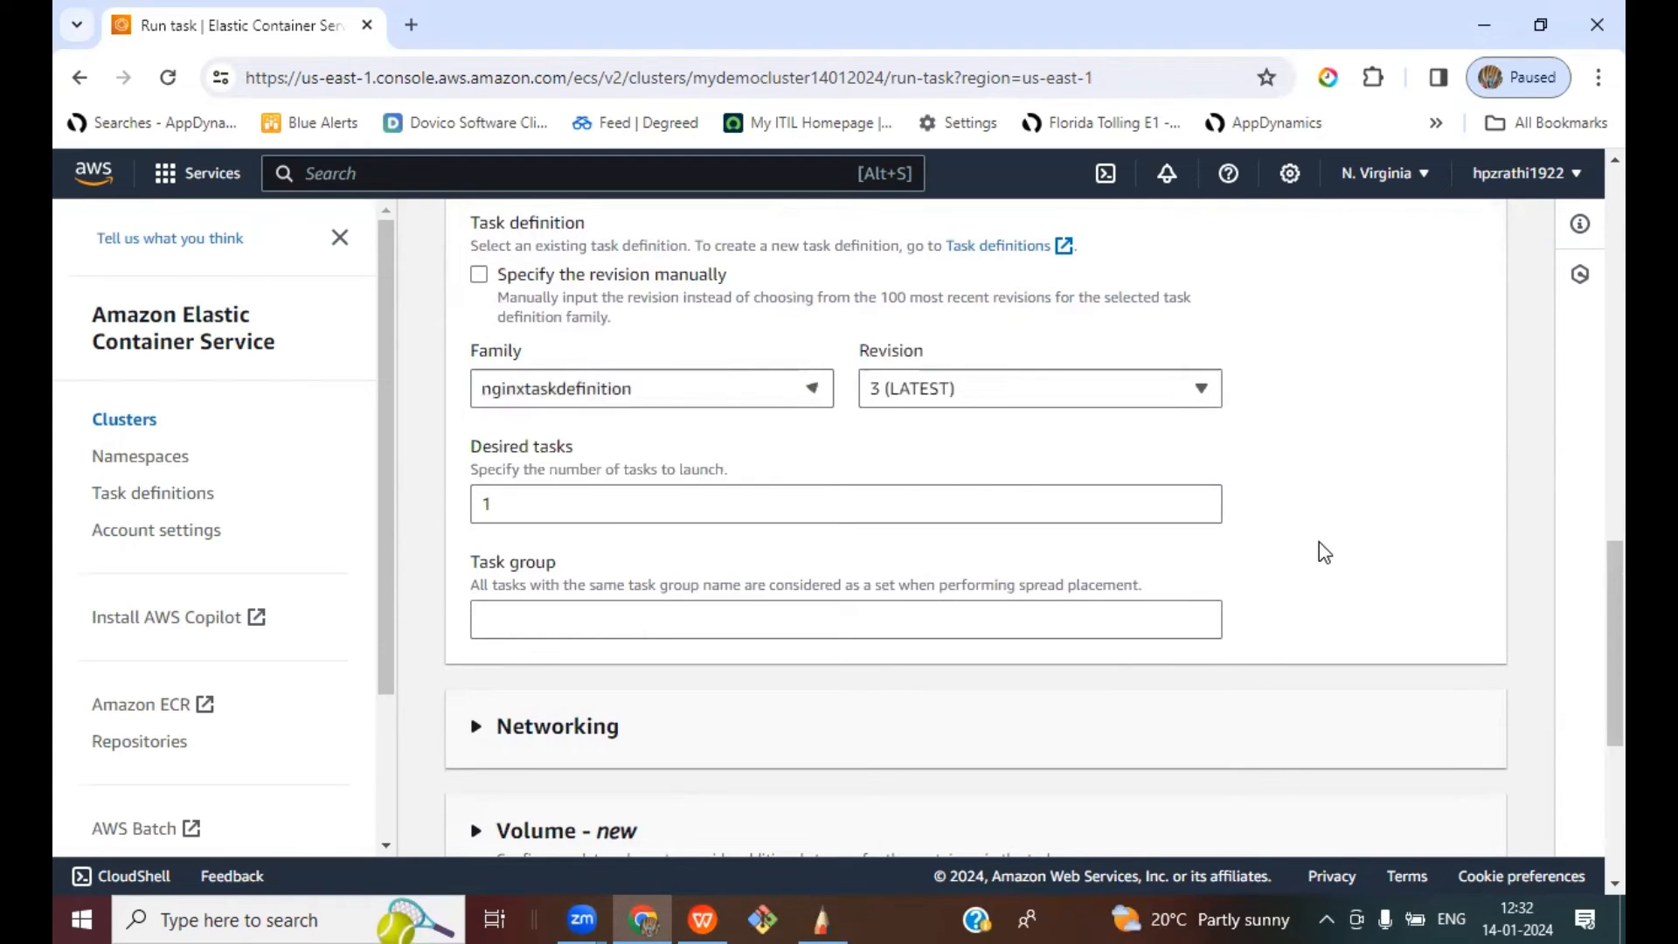
scroll(1327, 556, down, 1)
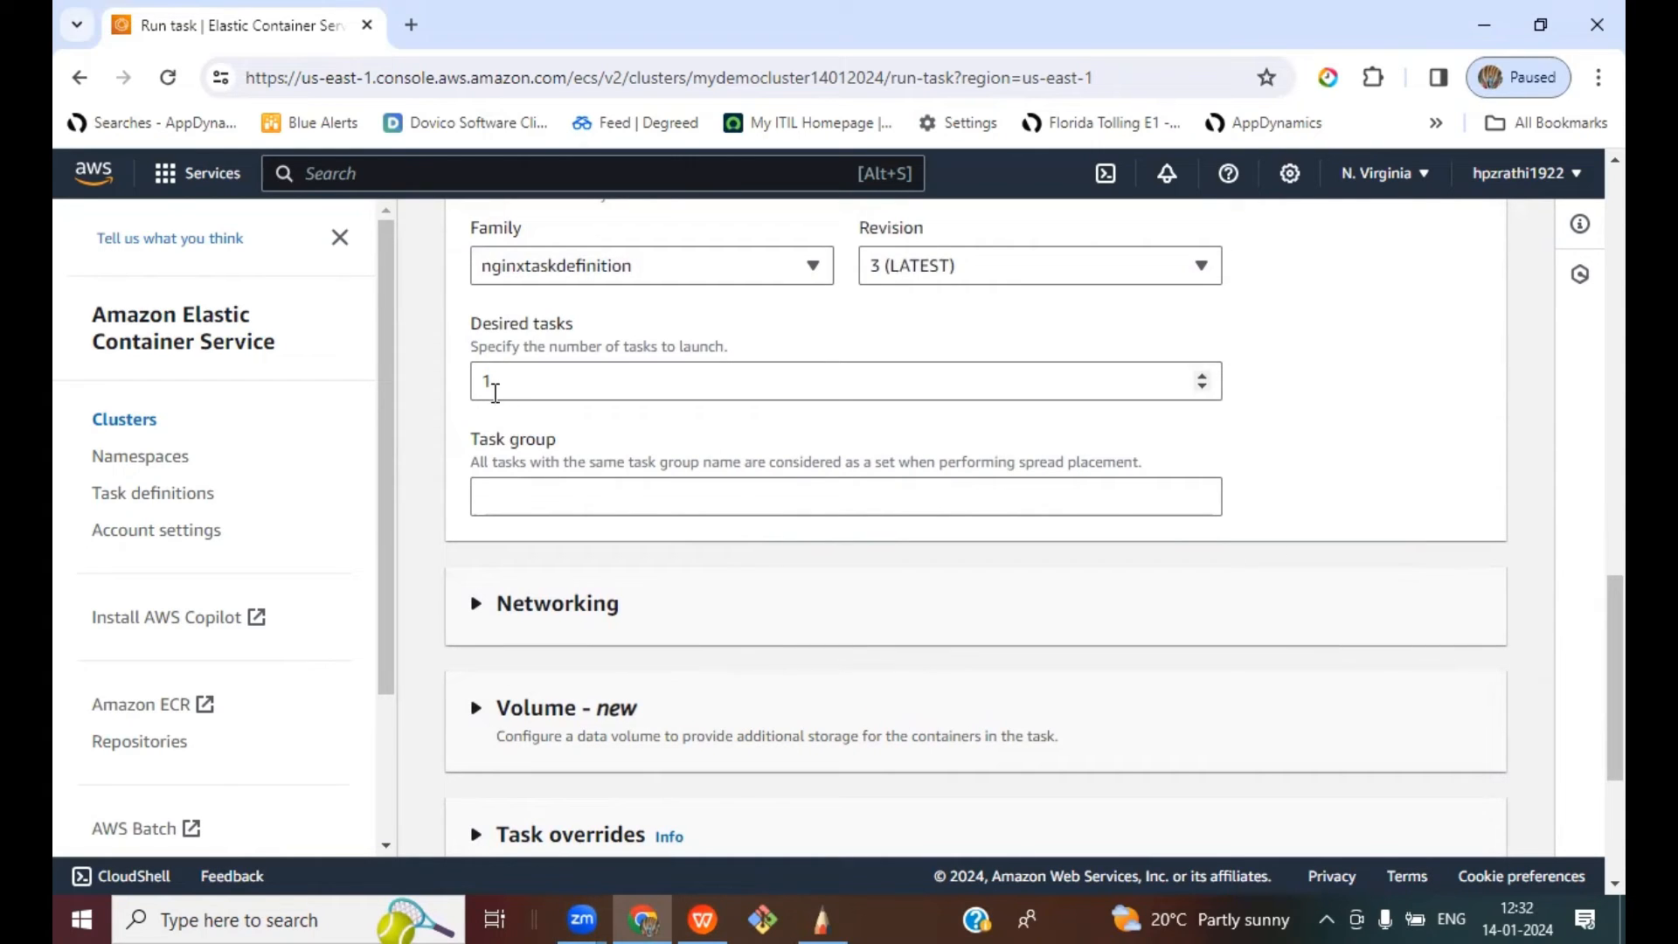
drag(473, 379, 586, 384)
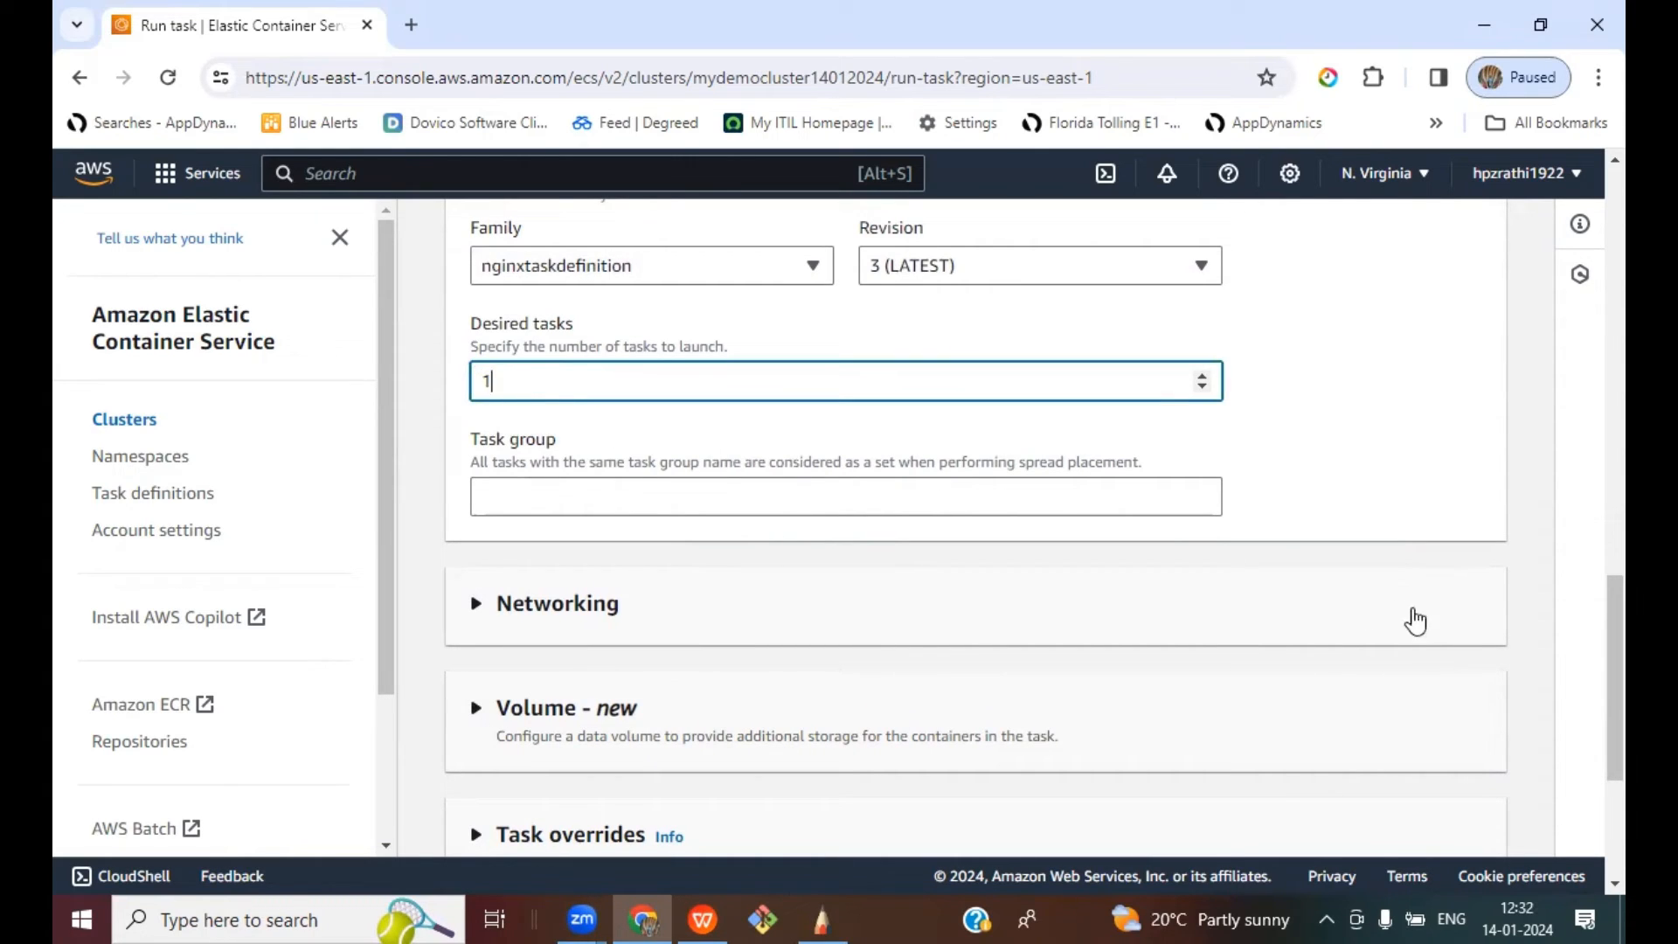
Step: Review the VPC and subnets in the networking settings, keep the defaults, and launch the task
scroll(1592, 665, down, 3)
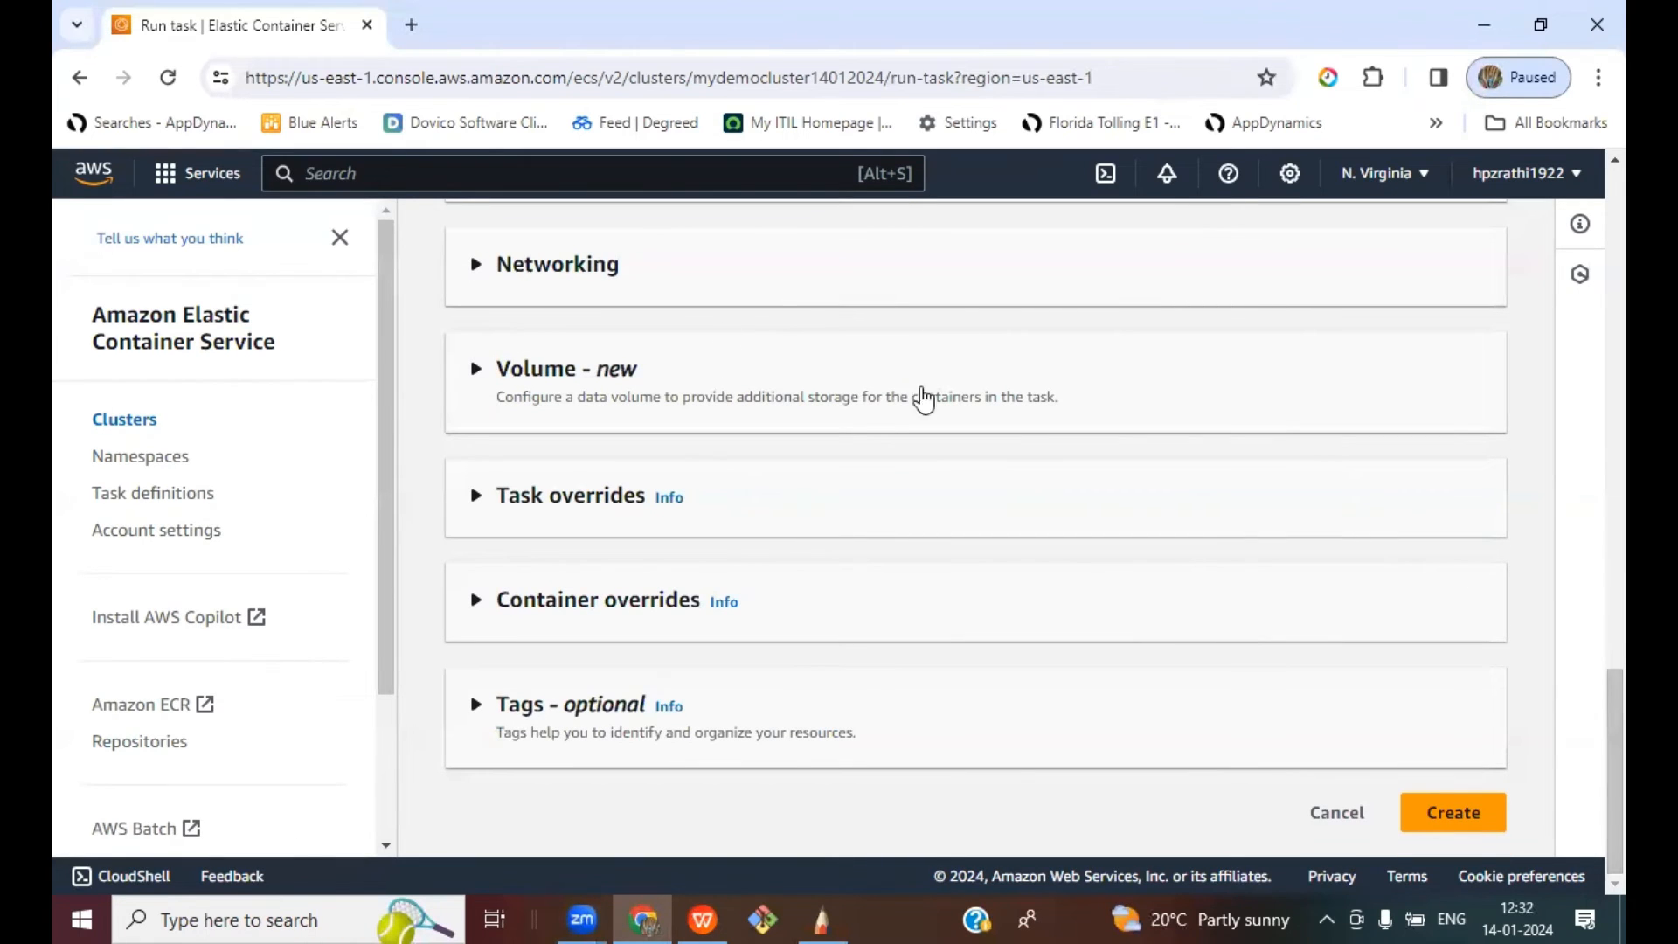
click(472, 268)
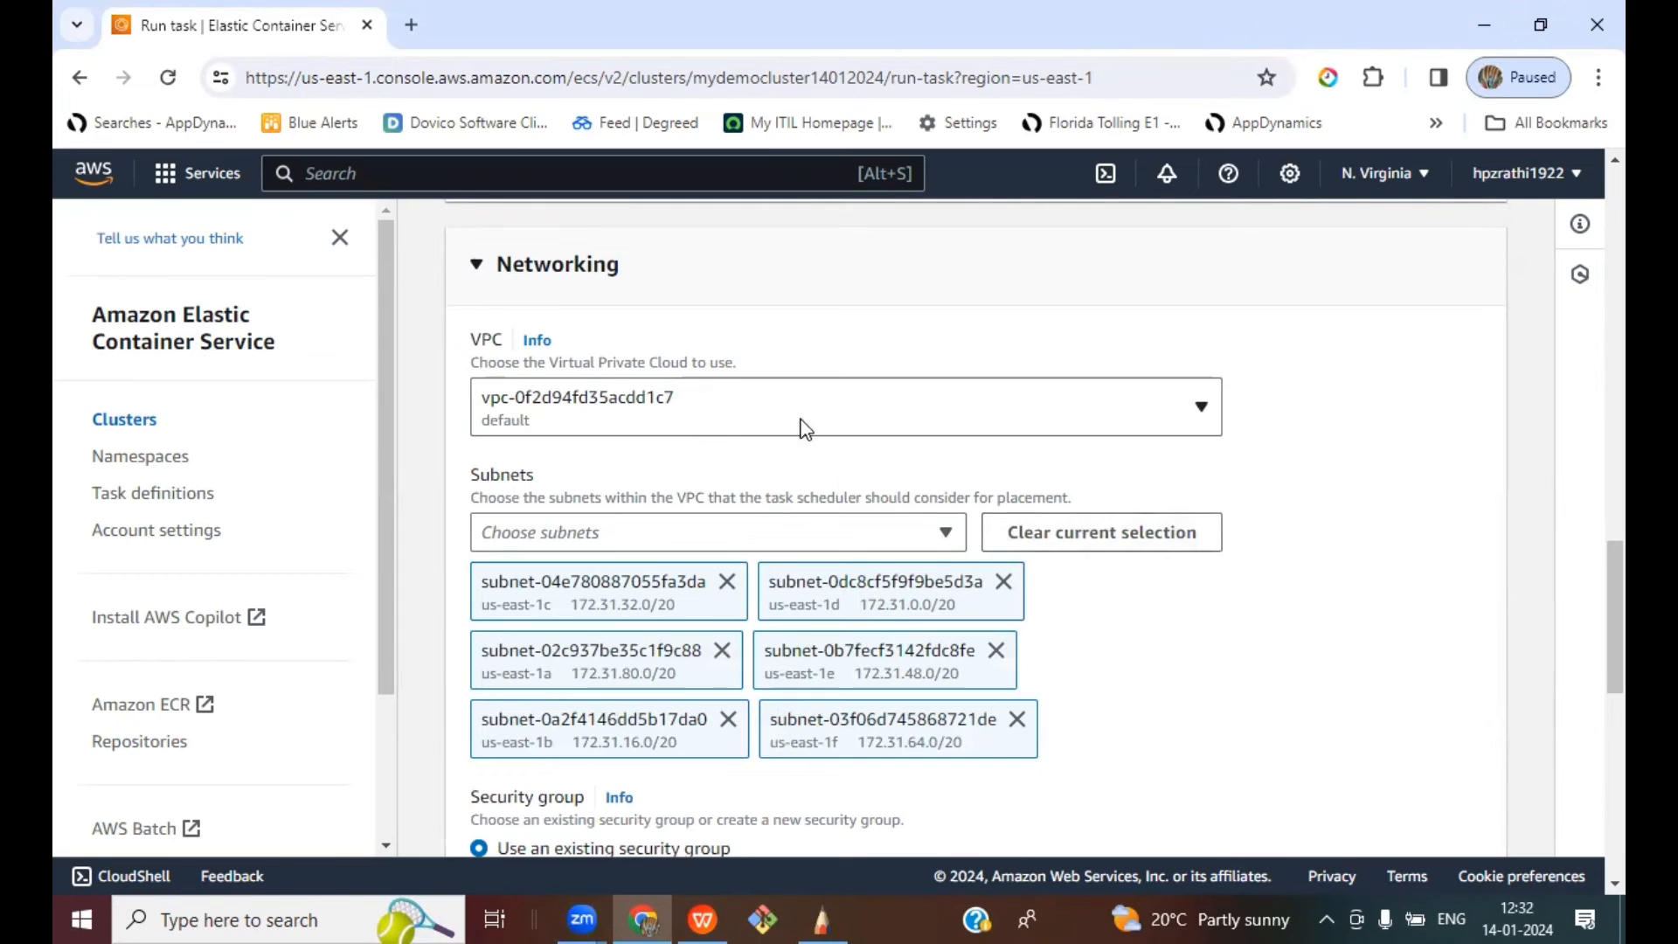
scroll(1240, 640, down, 3)
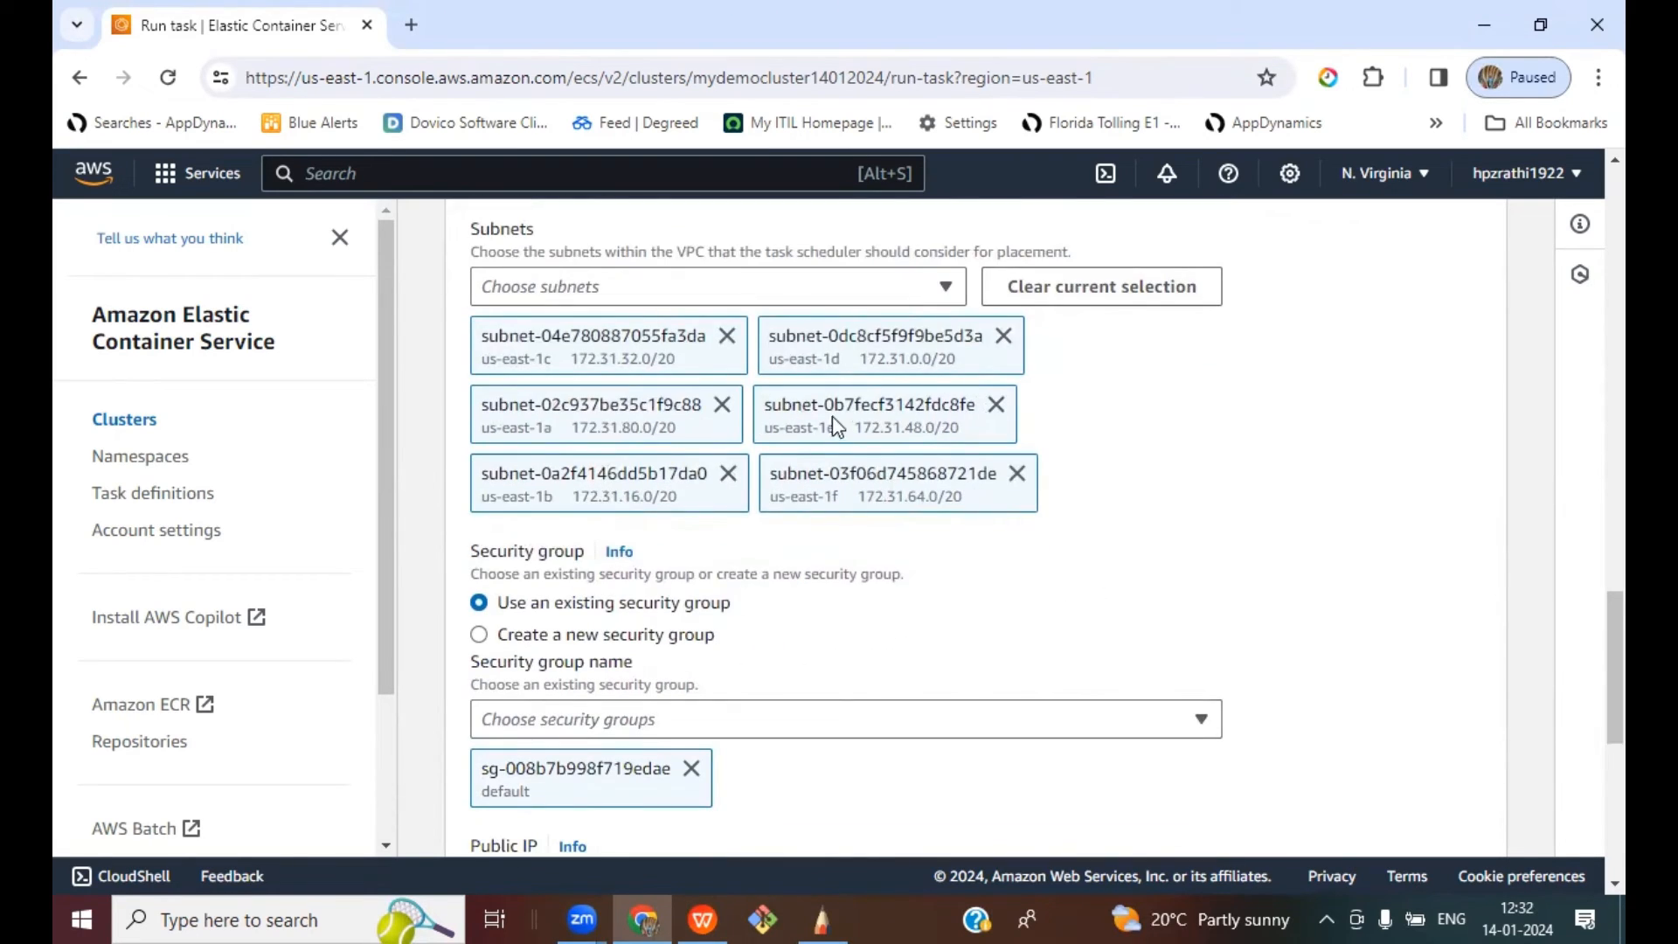
scroll(464, 350, up, 3)
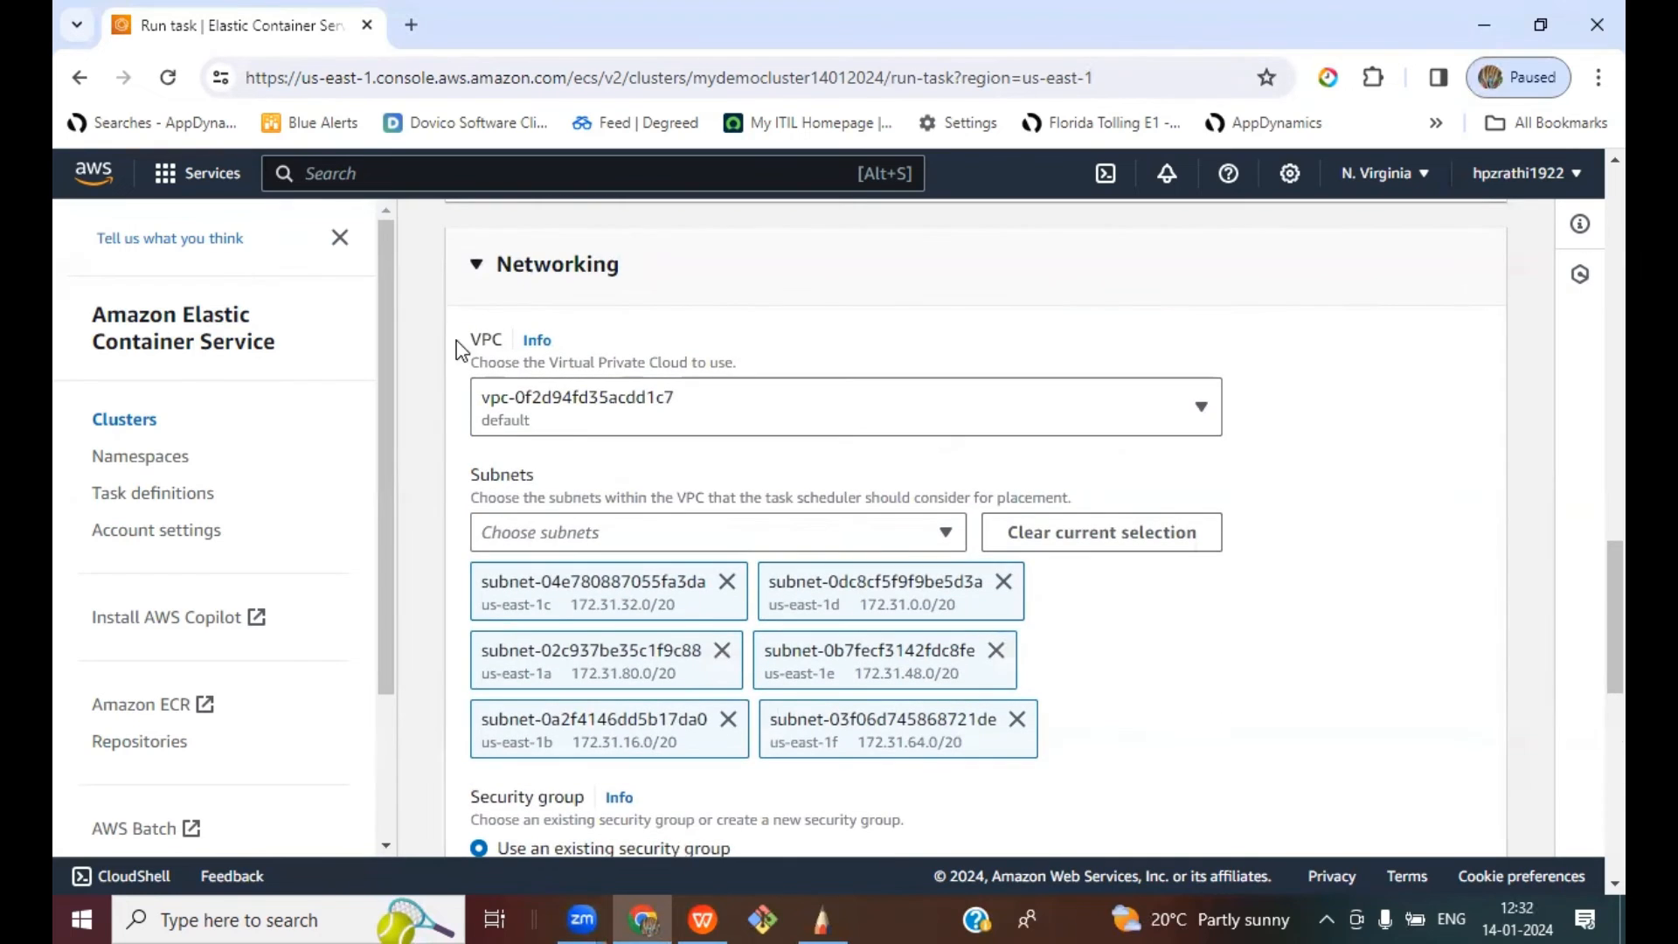
click(475, 264)
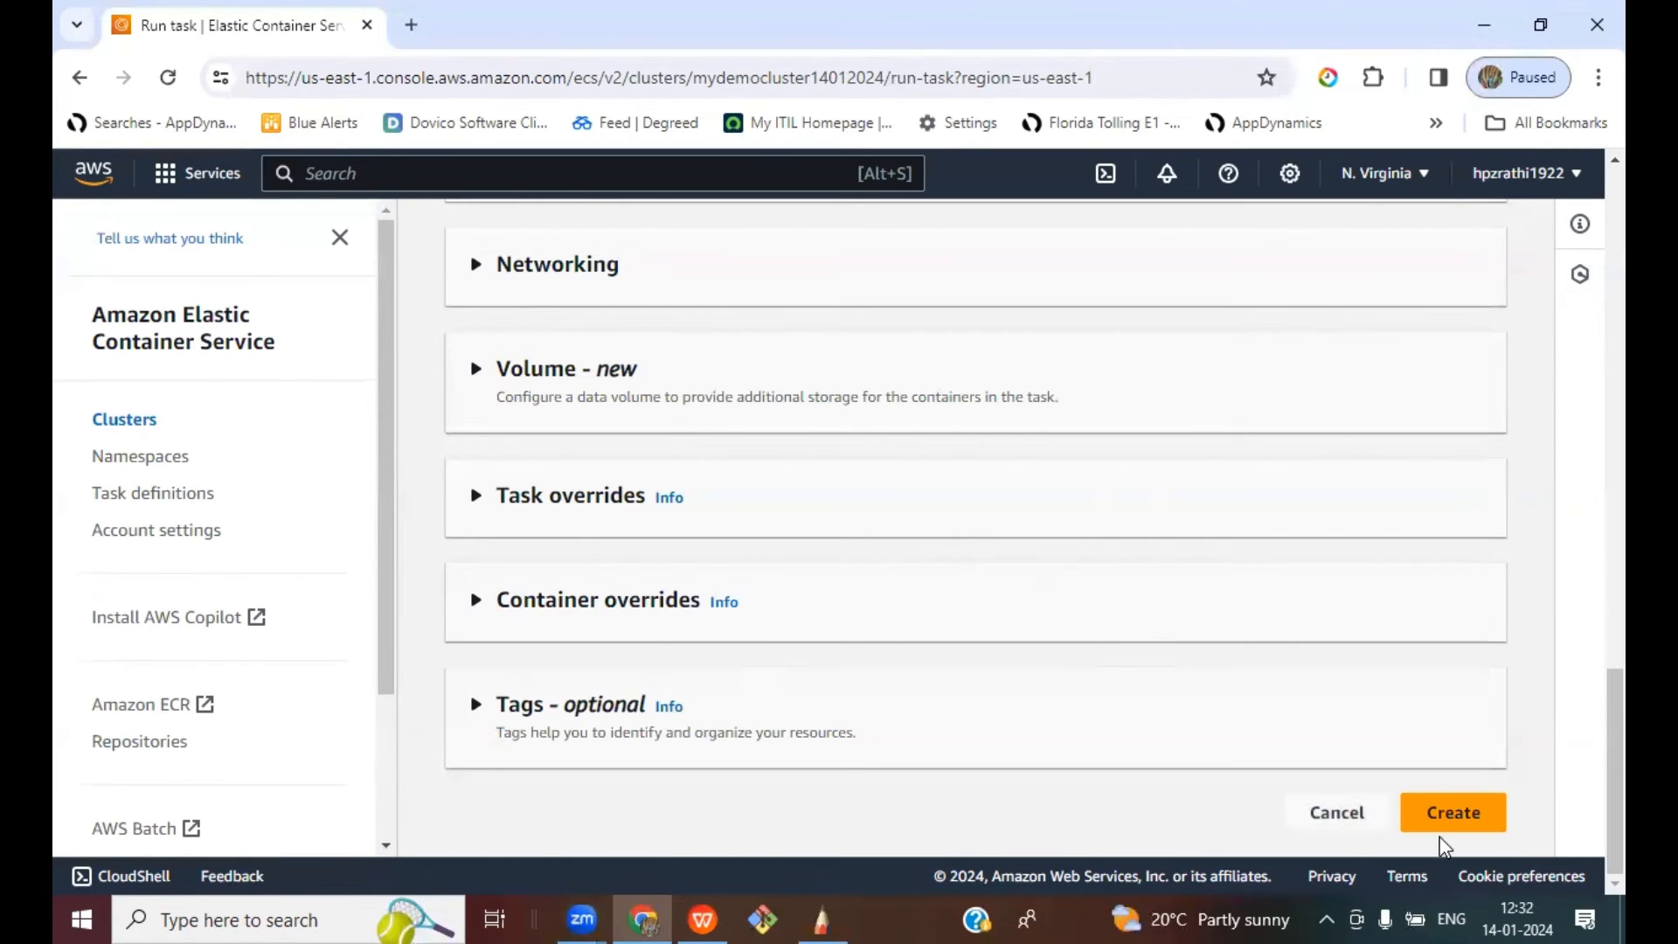
click(1458, 821)
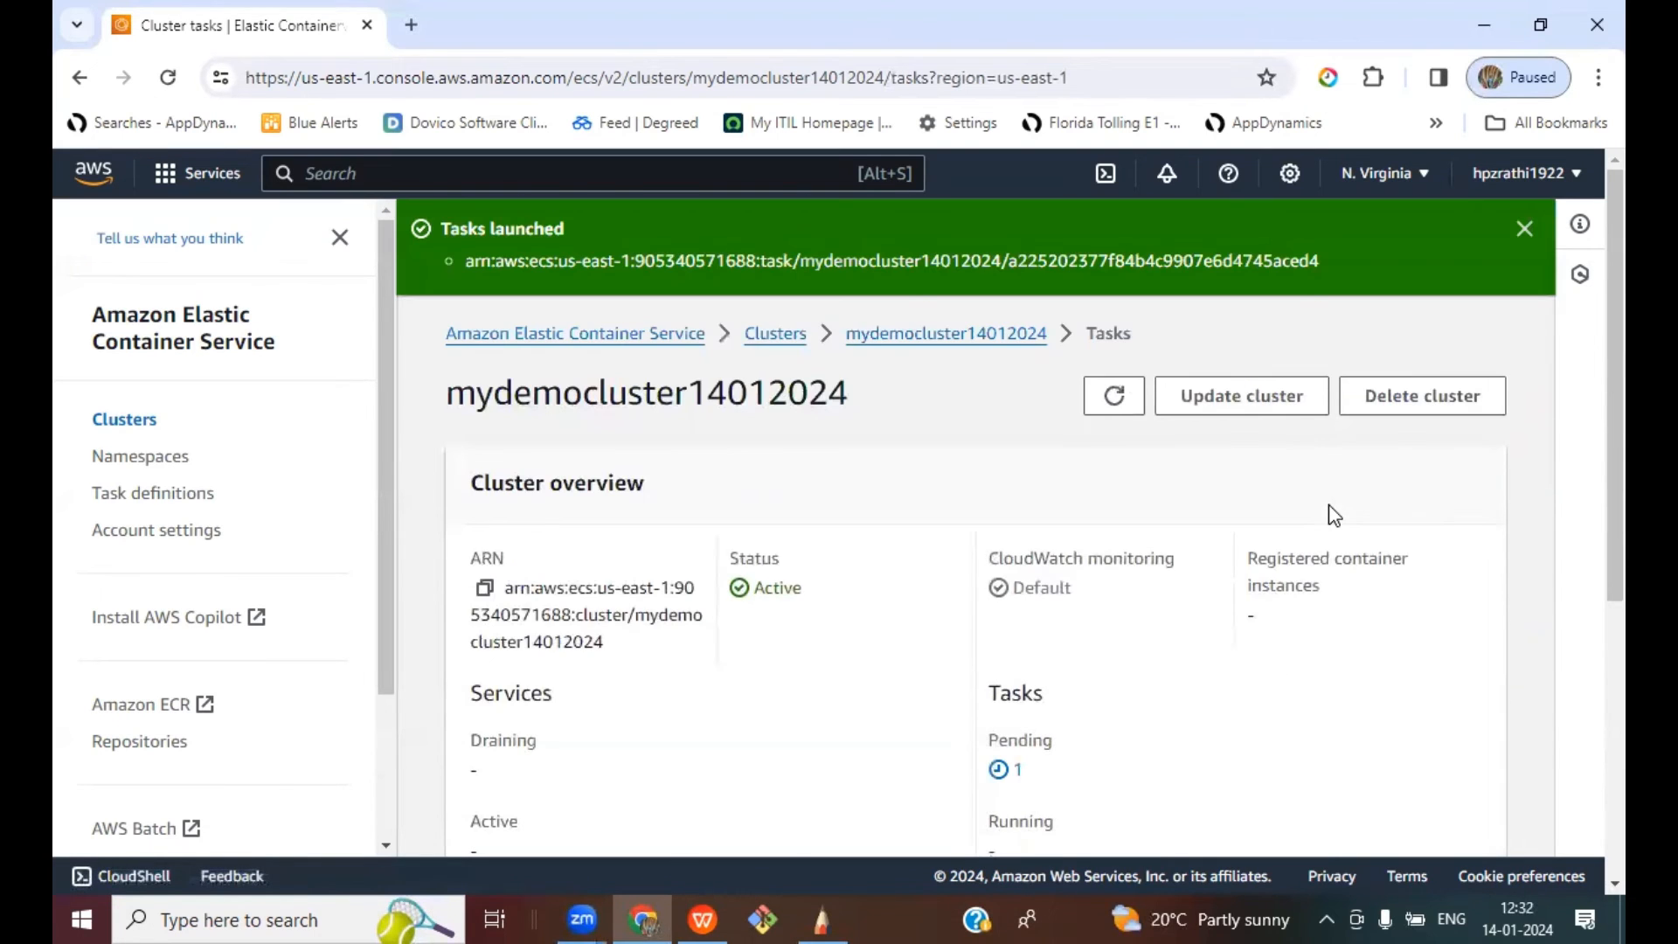
Step: Dismiss the task launch notification and refresh the cluster's tasks list to check the new task's last status
drag(589, 255, 1363, 262)
click(1543, 260)
click(1526, 231)
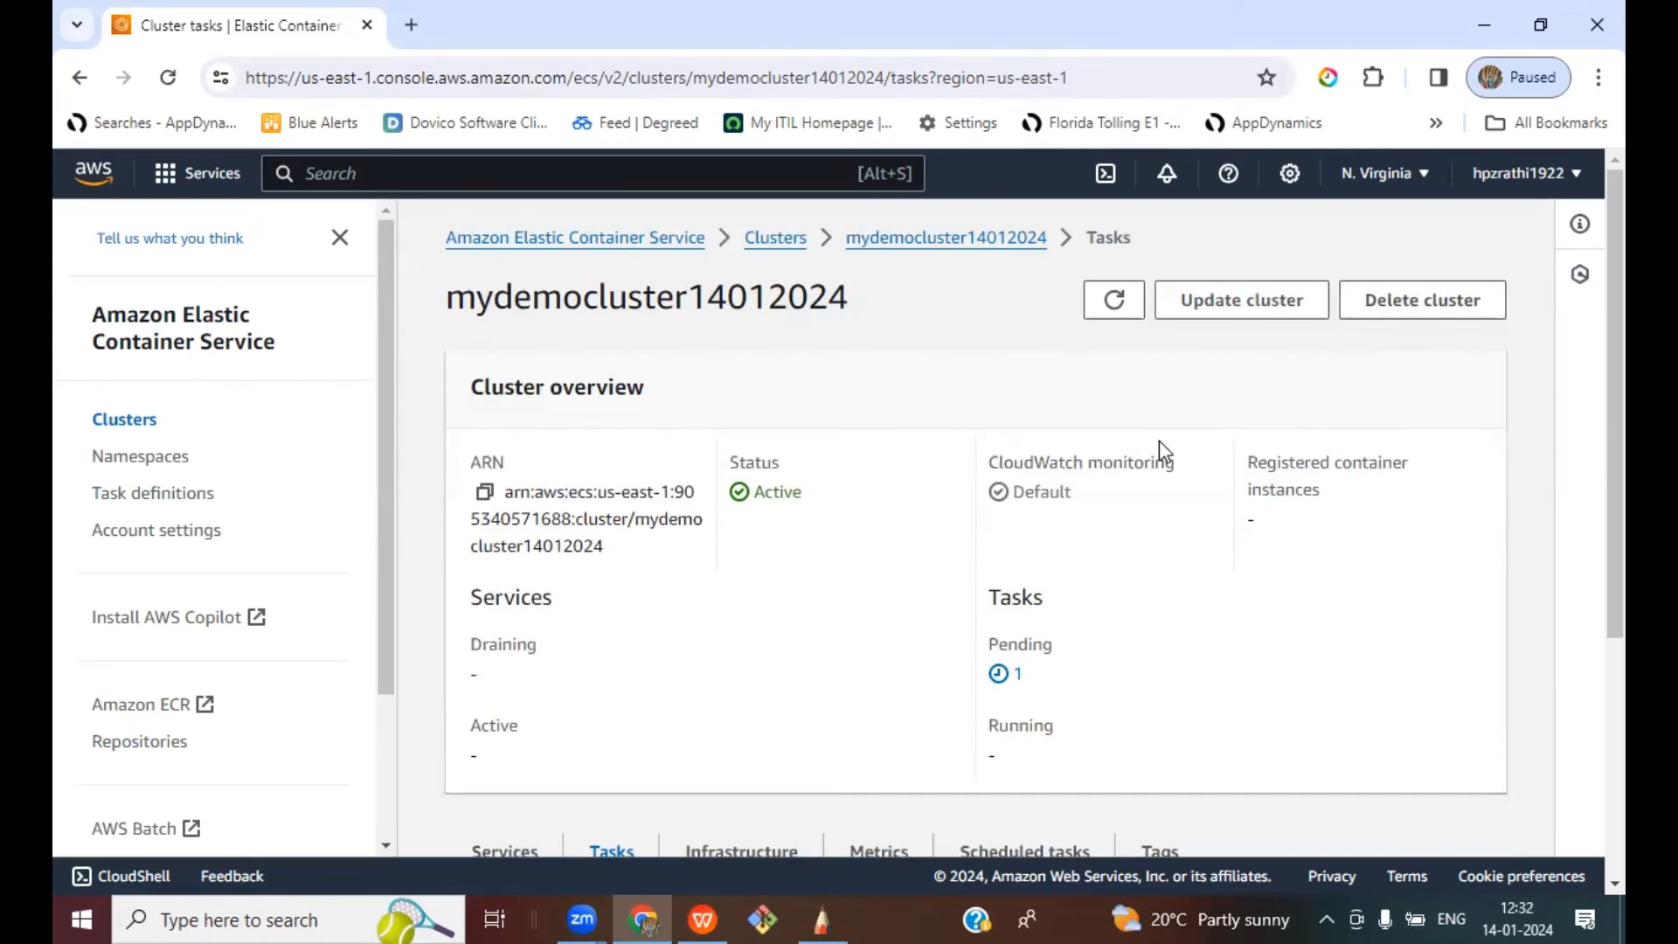
scroll(1221, 675, down, 3)
scroll(1221, 675, down, 2)
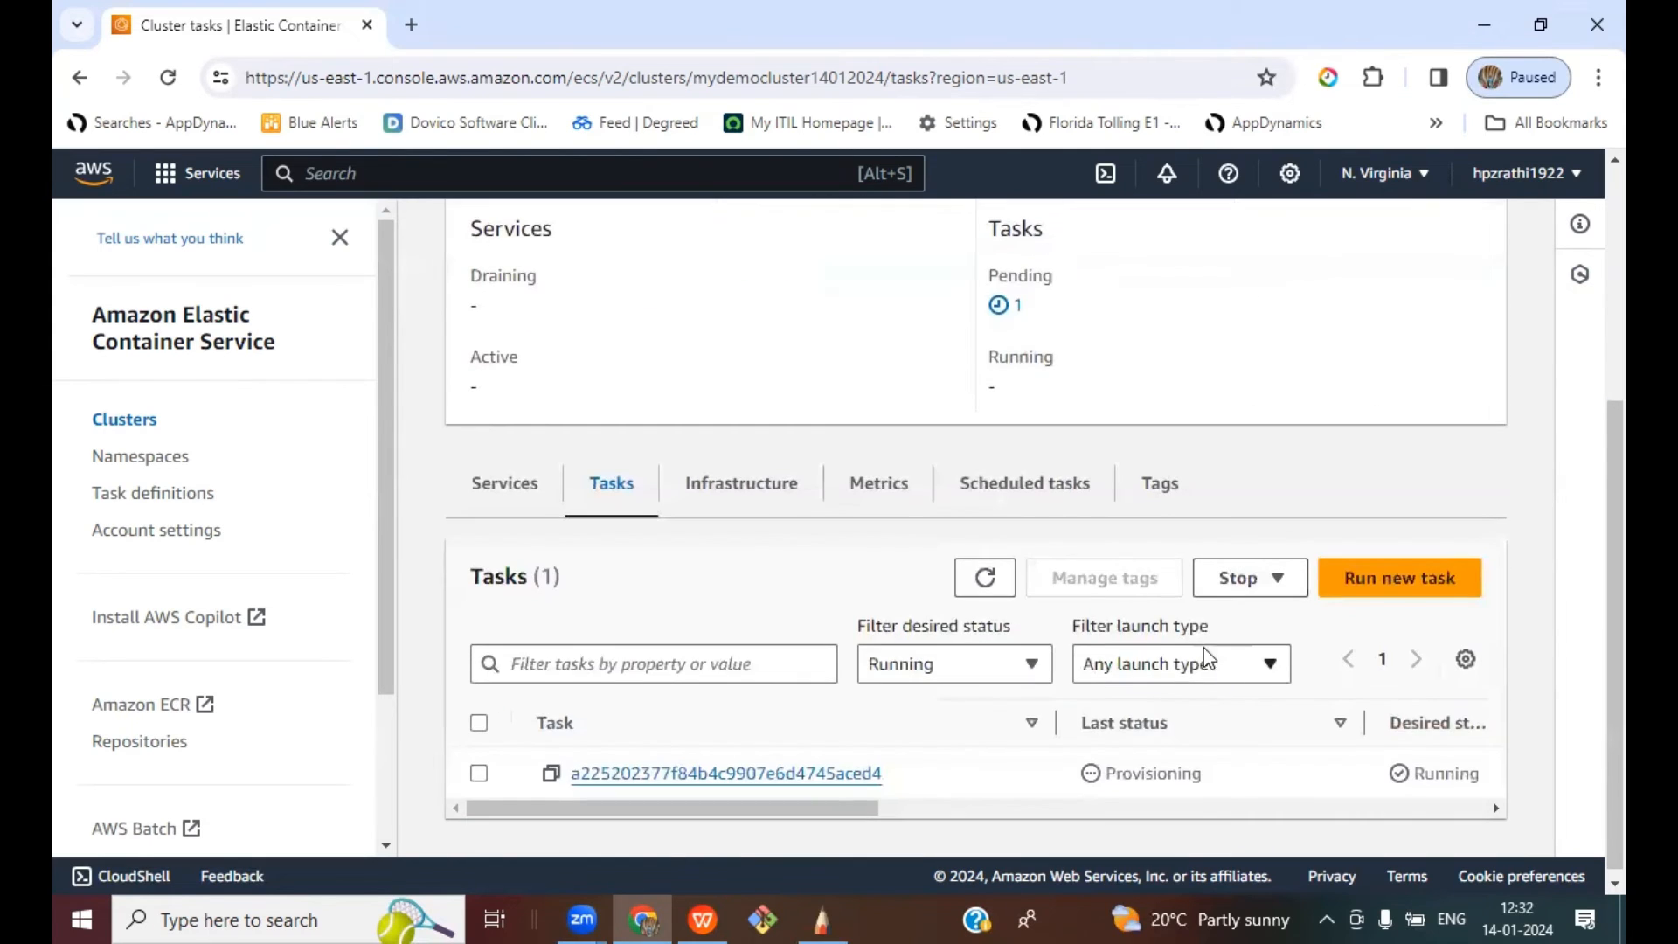
click(988, 580)
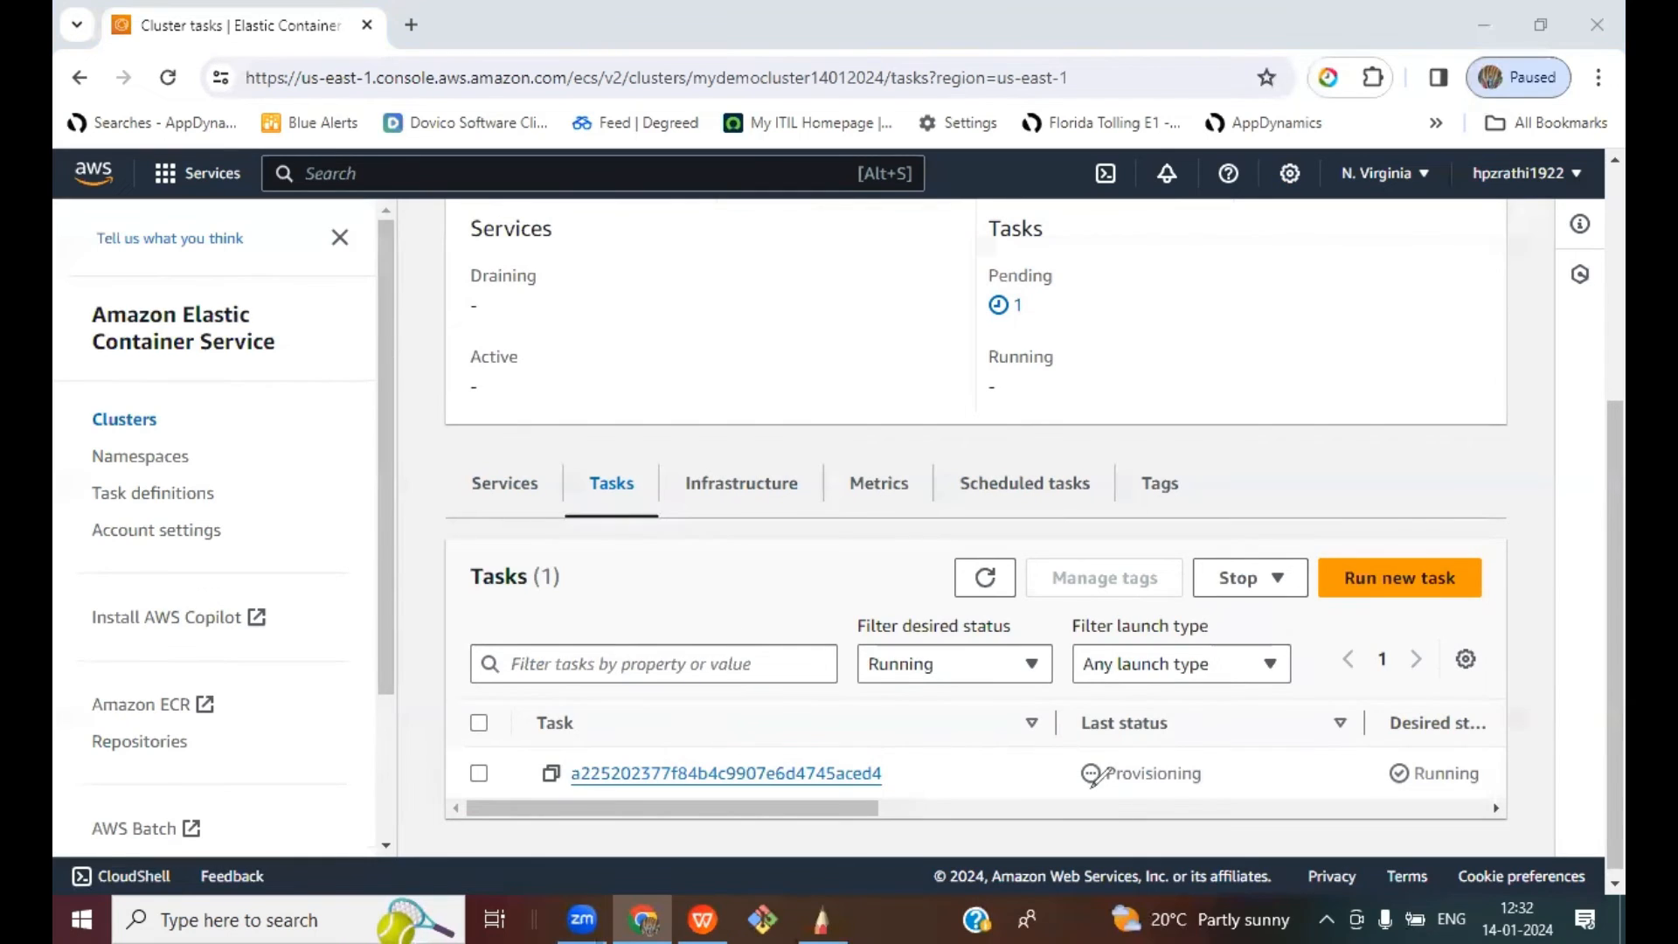
drag(1084, 790, 1219, 790)
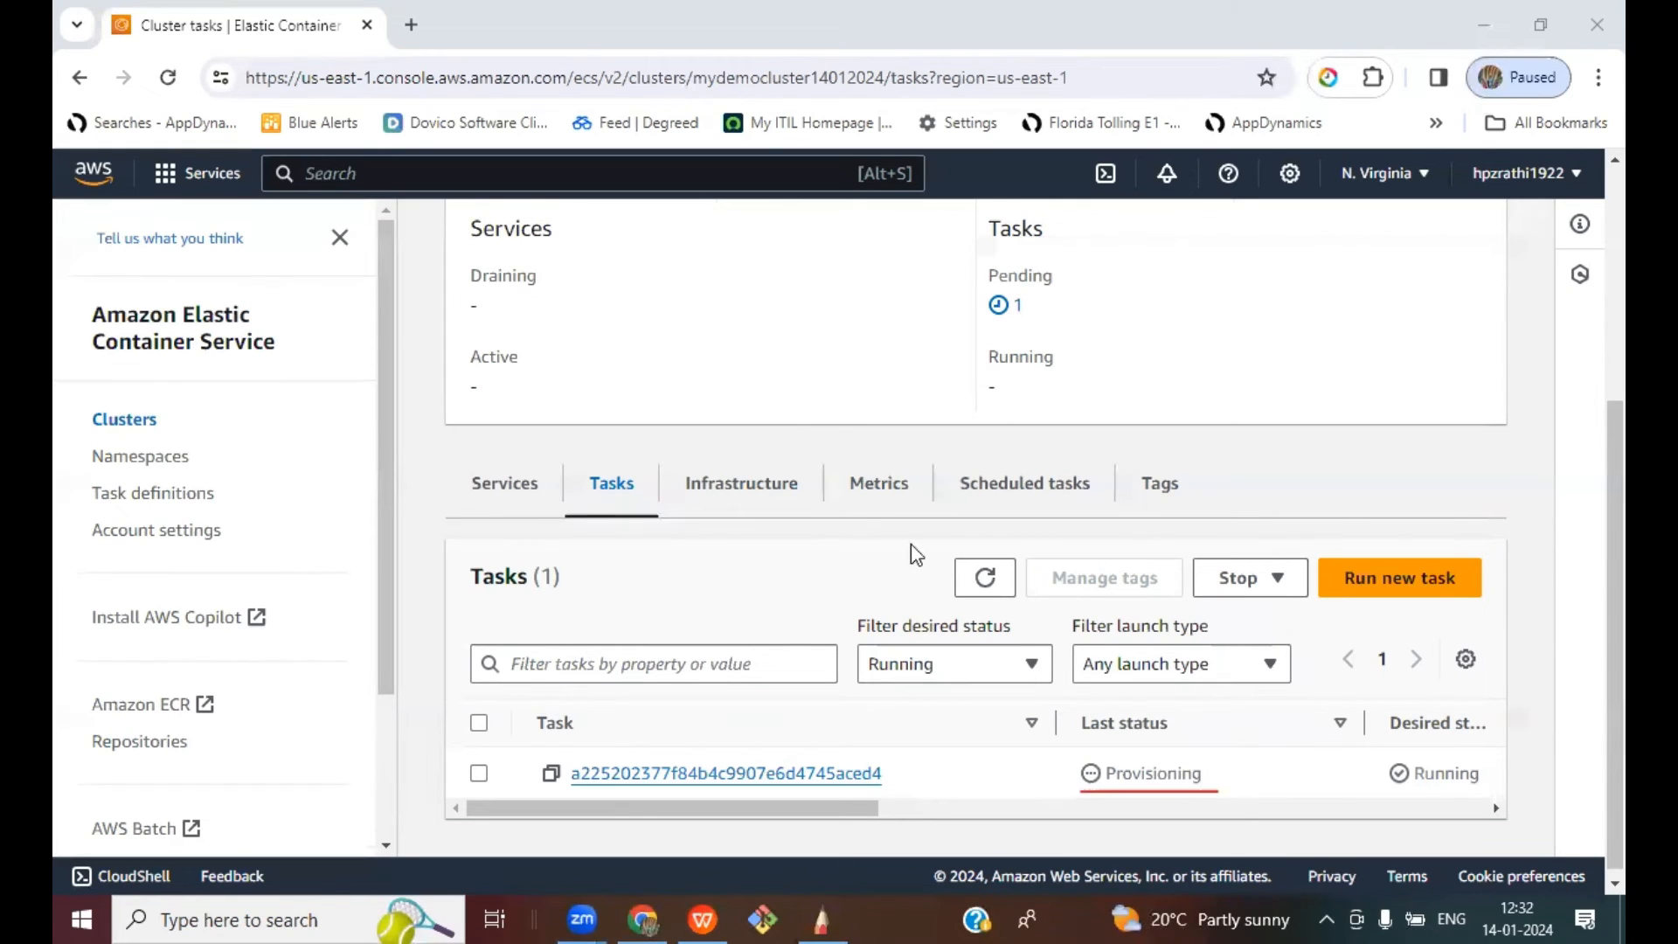
click(985, 577)
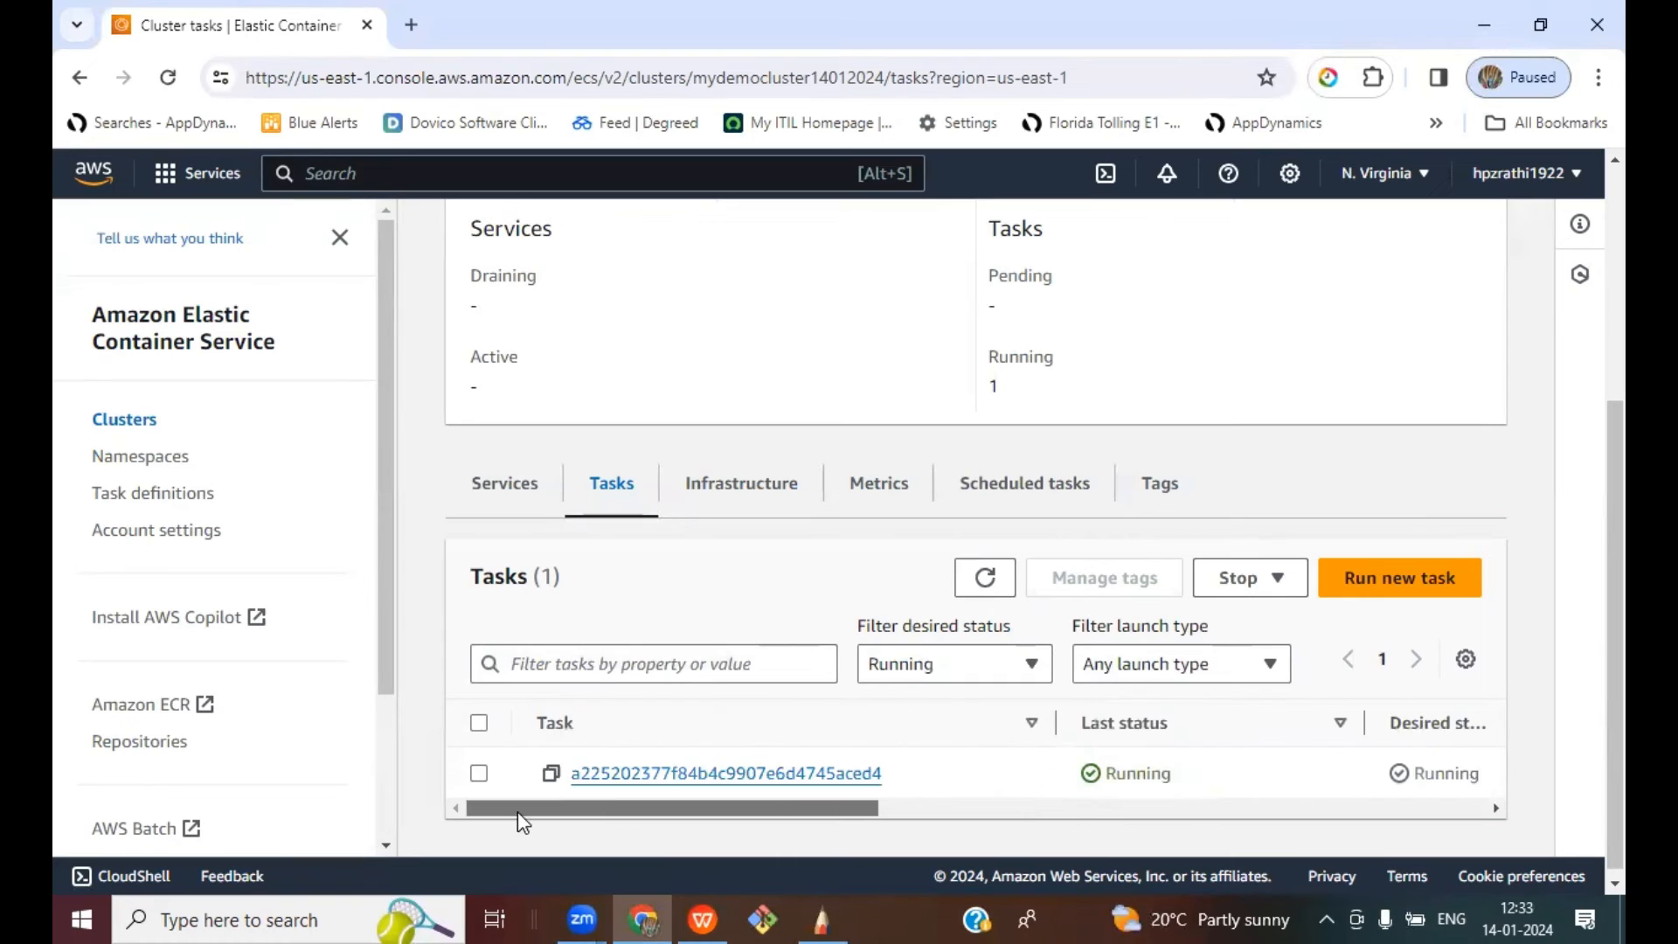
Step: Switch to the ECS.pptx slide on the sequence of steps and the SketchBook note about services, and return to Chrome
key(alt+Tab)
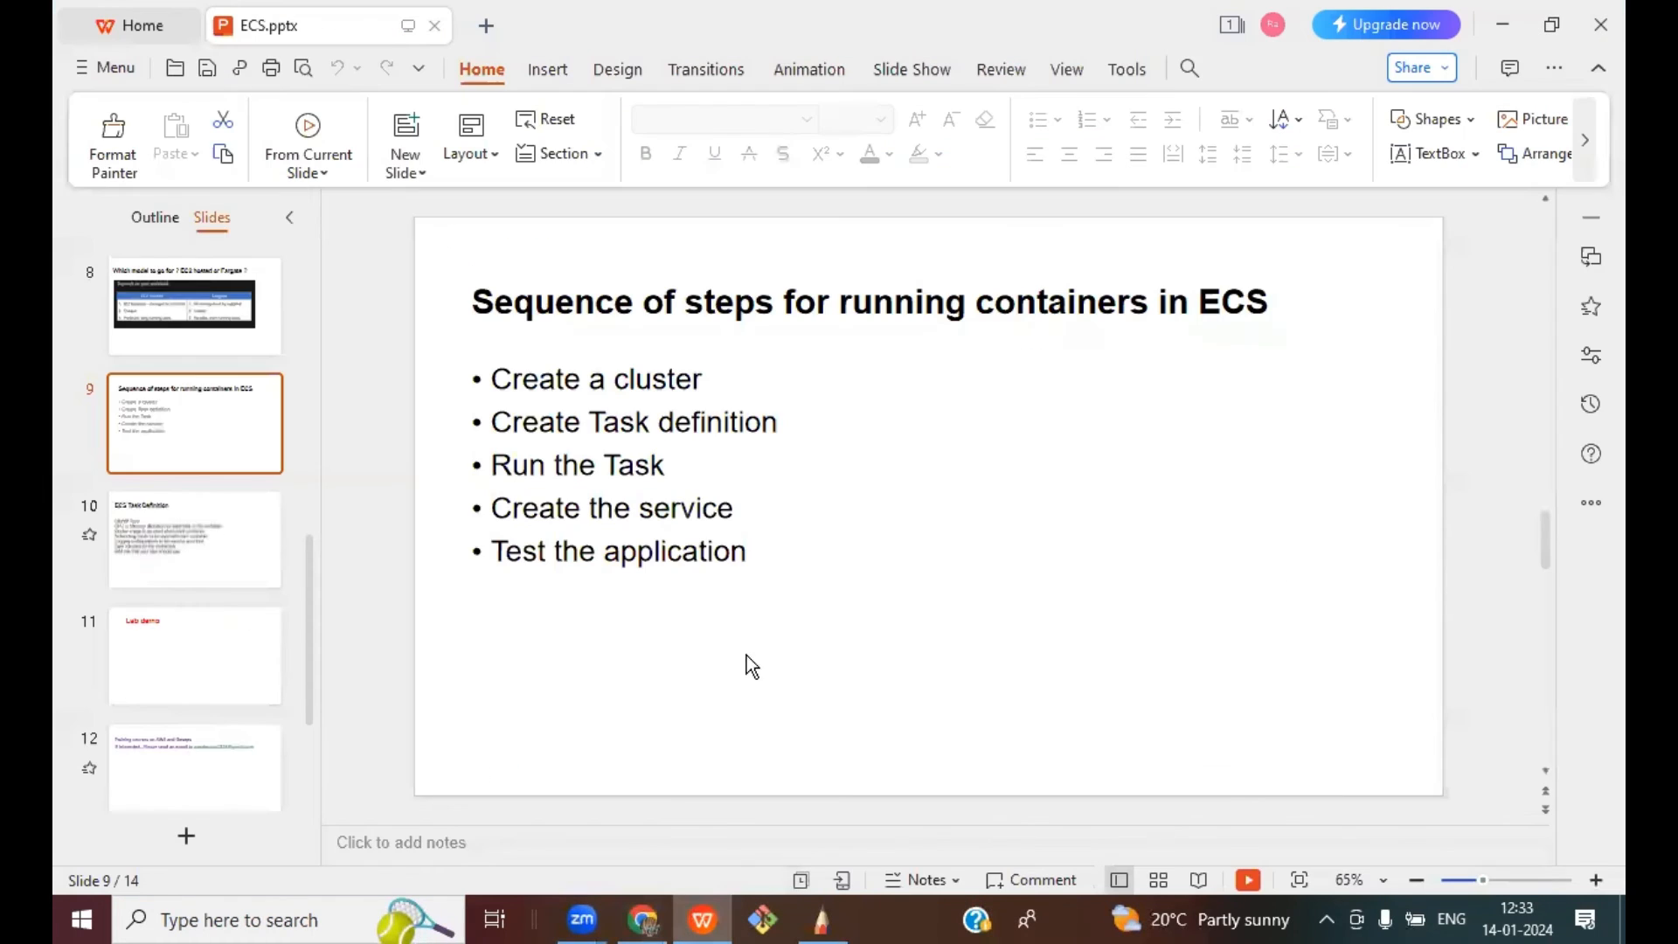
key(alt+Tab)
click(822, 921)
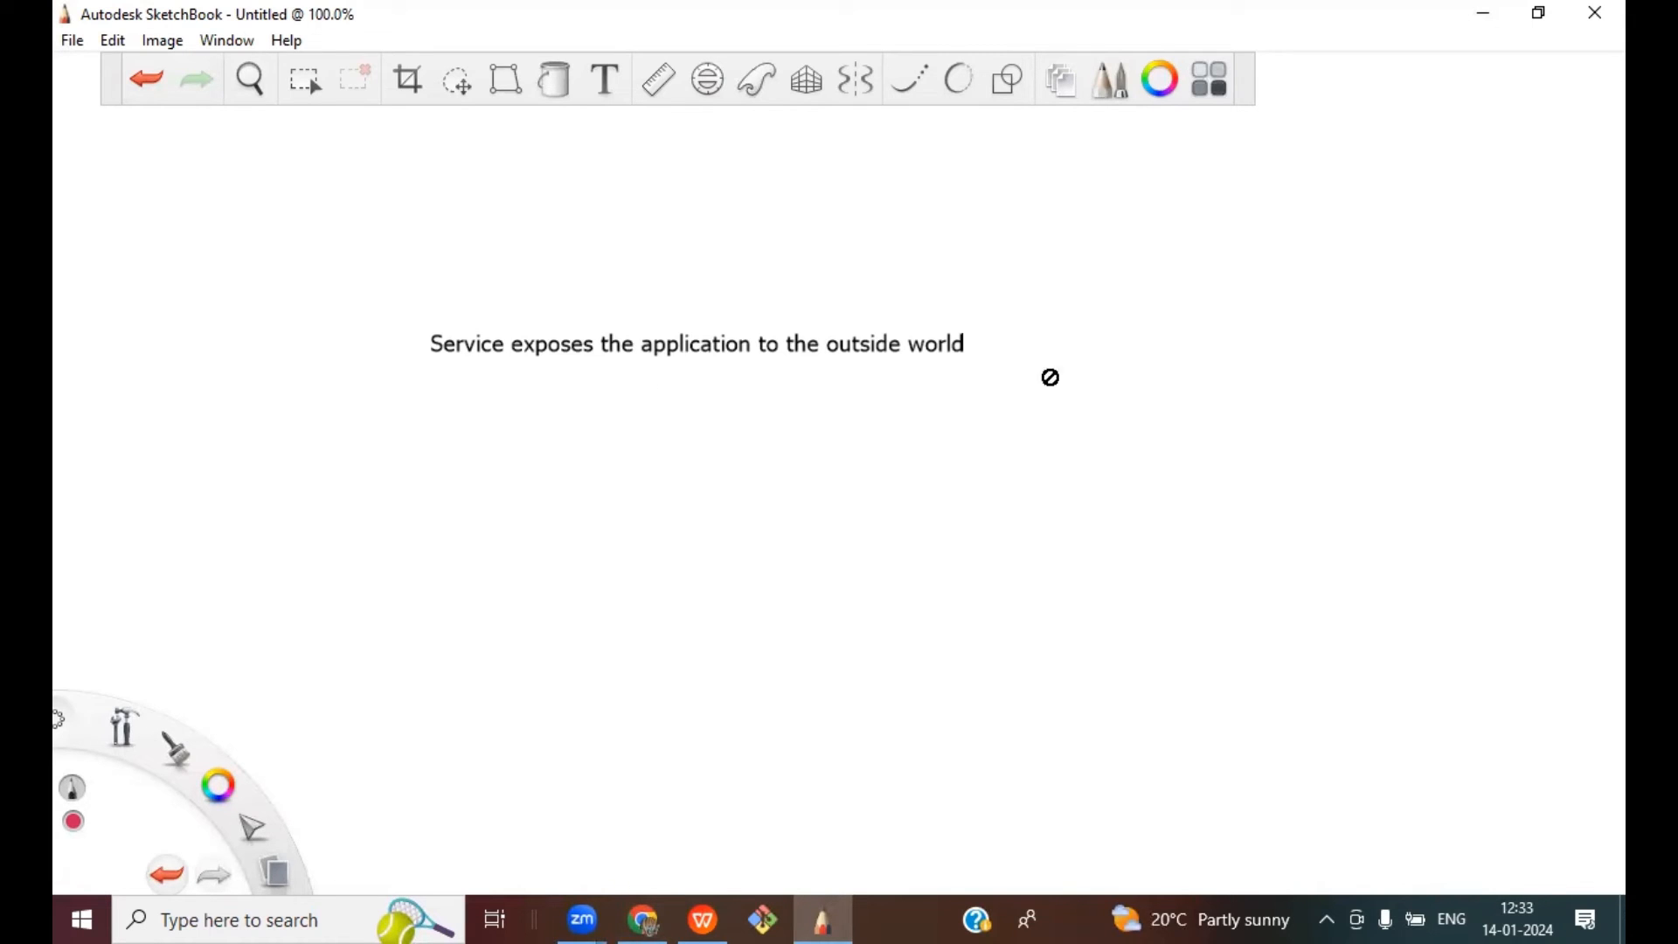
click(644, 920)
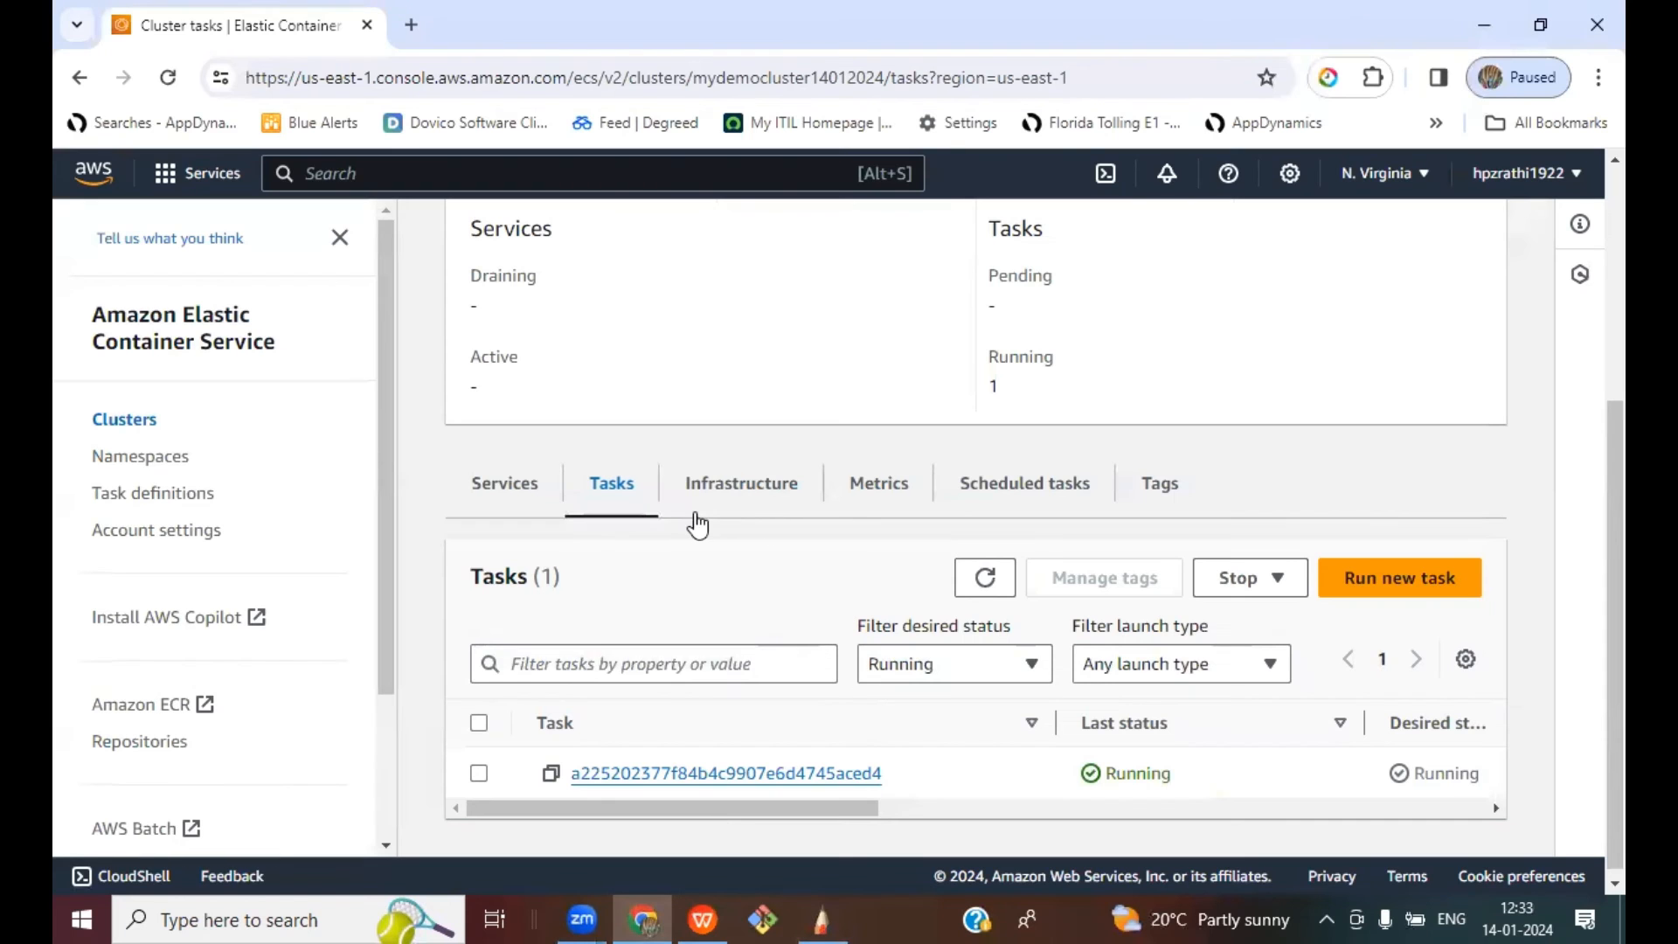
Step: Start creating a service in the cluster and review its compute configuration, keeping FARGATE as the capacity provider
click(511, 494)
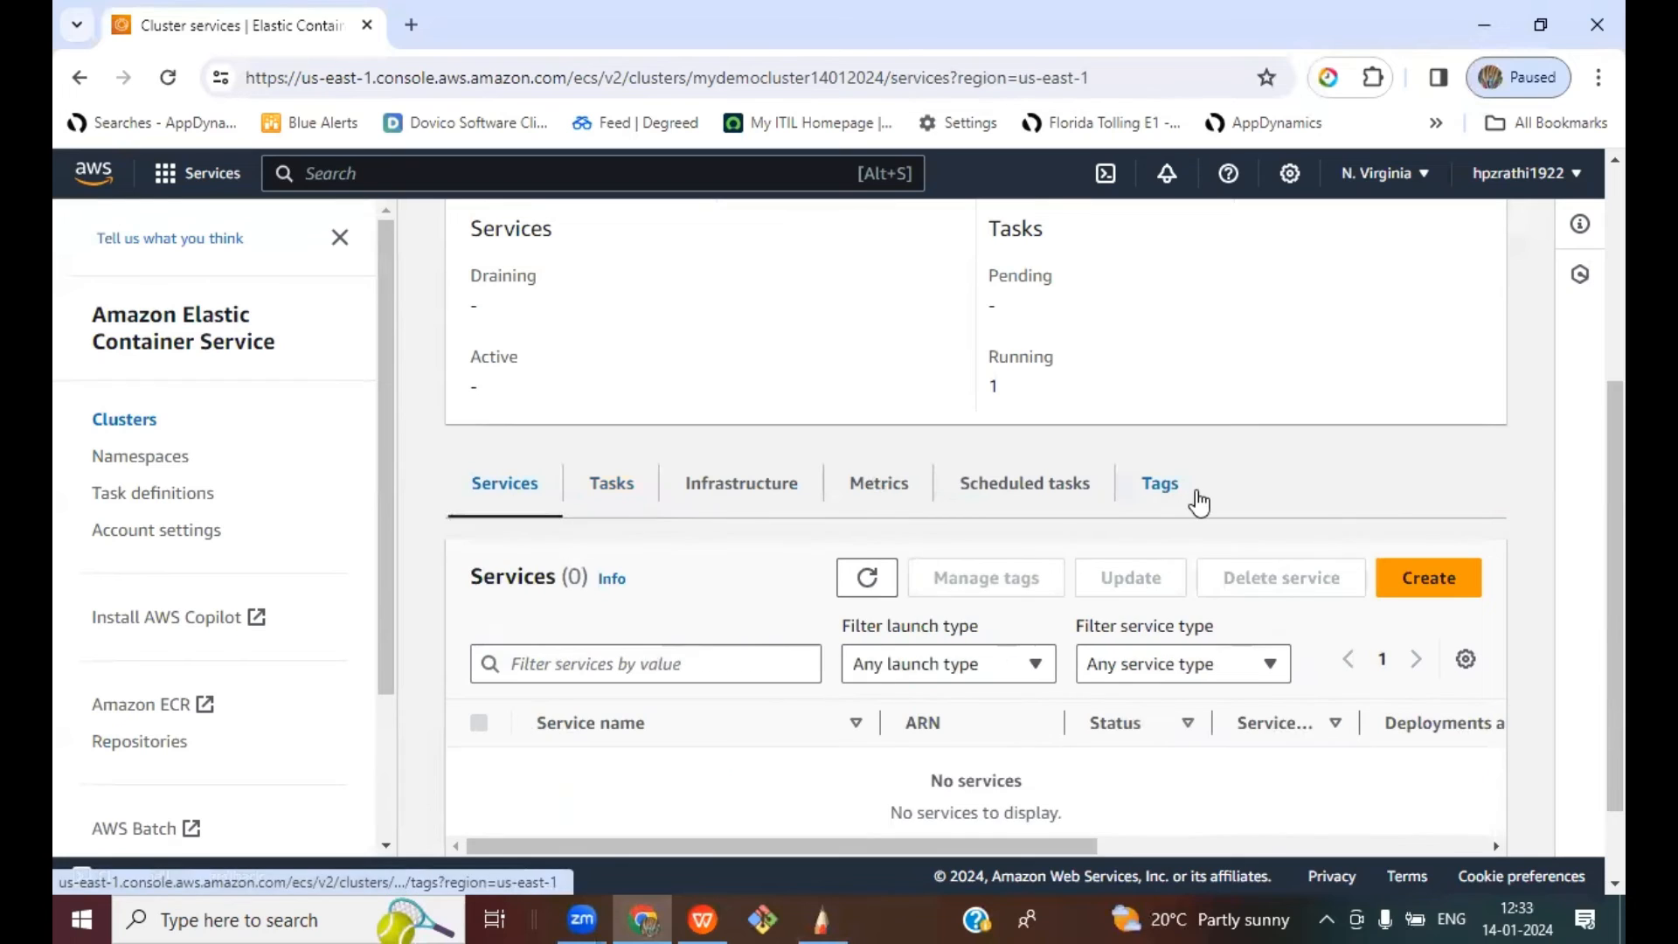
click(1426, 576)
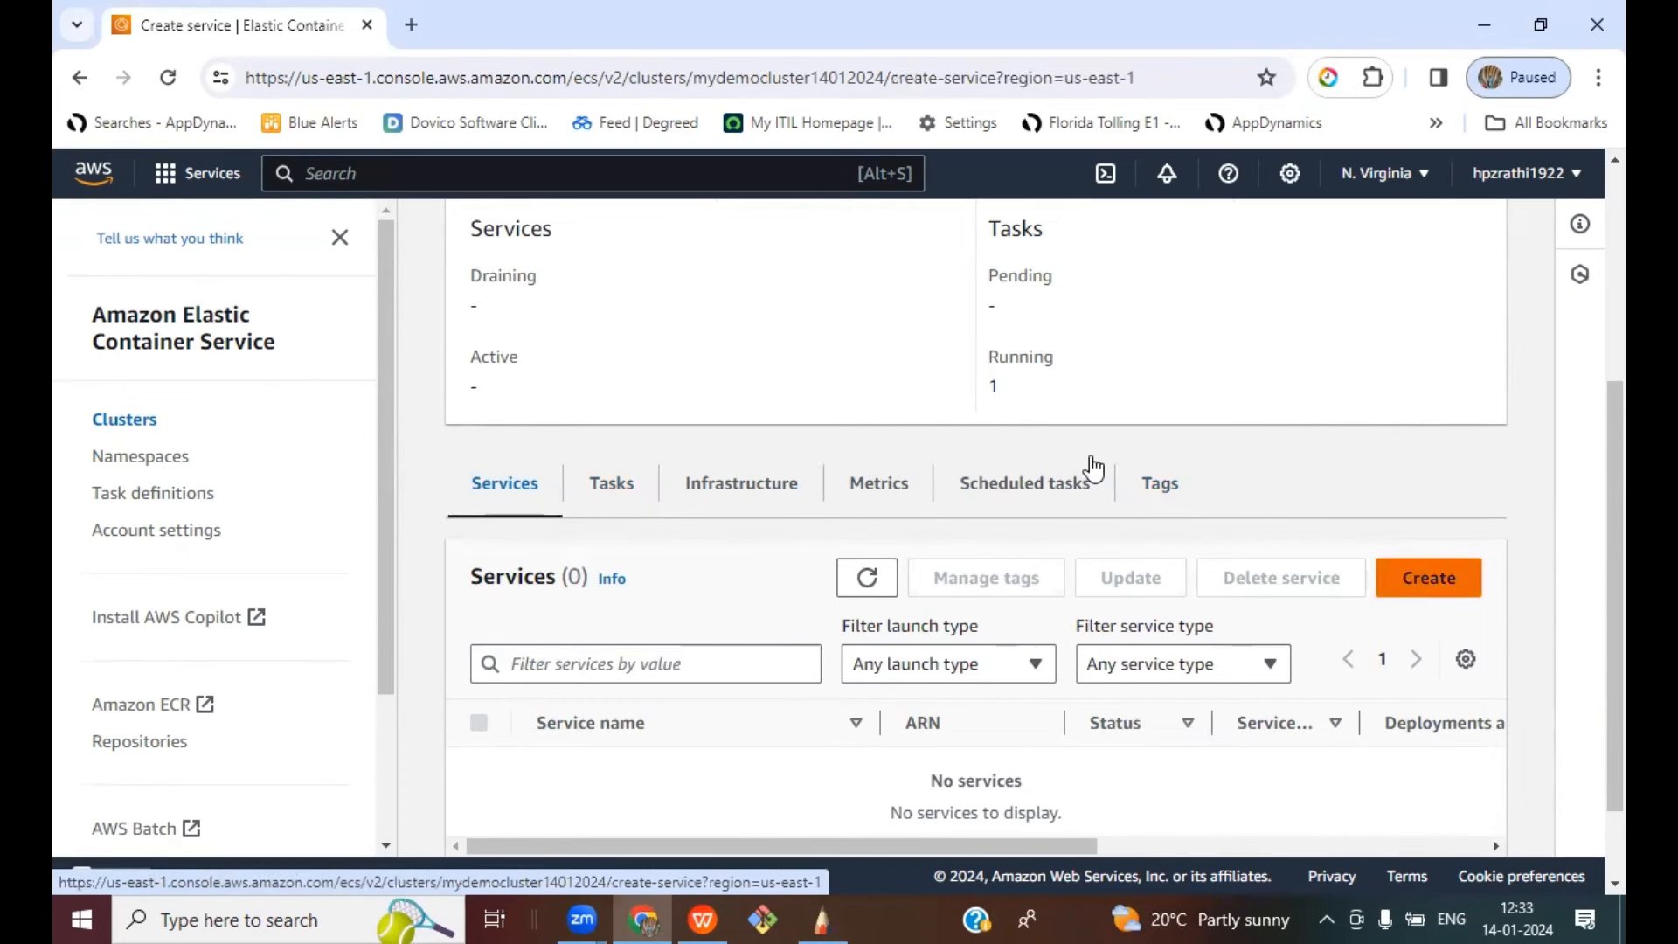
scroll(1270, 550, up, 3)
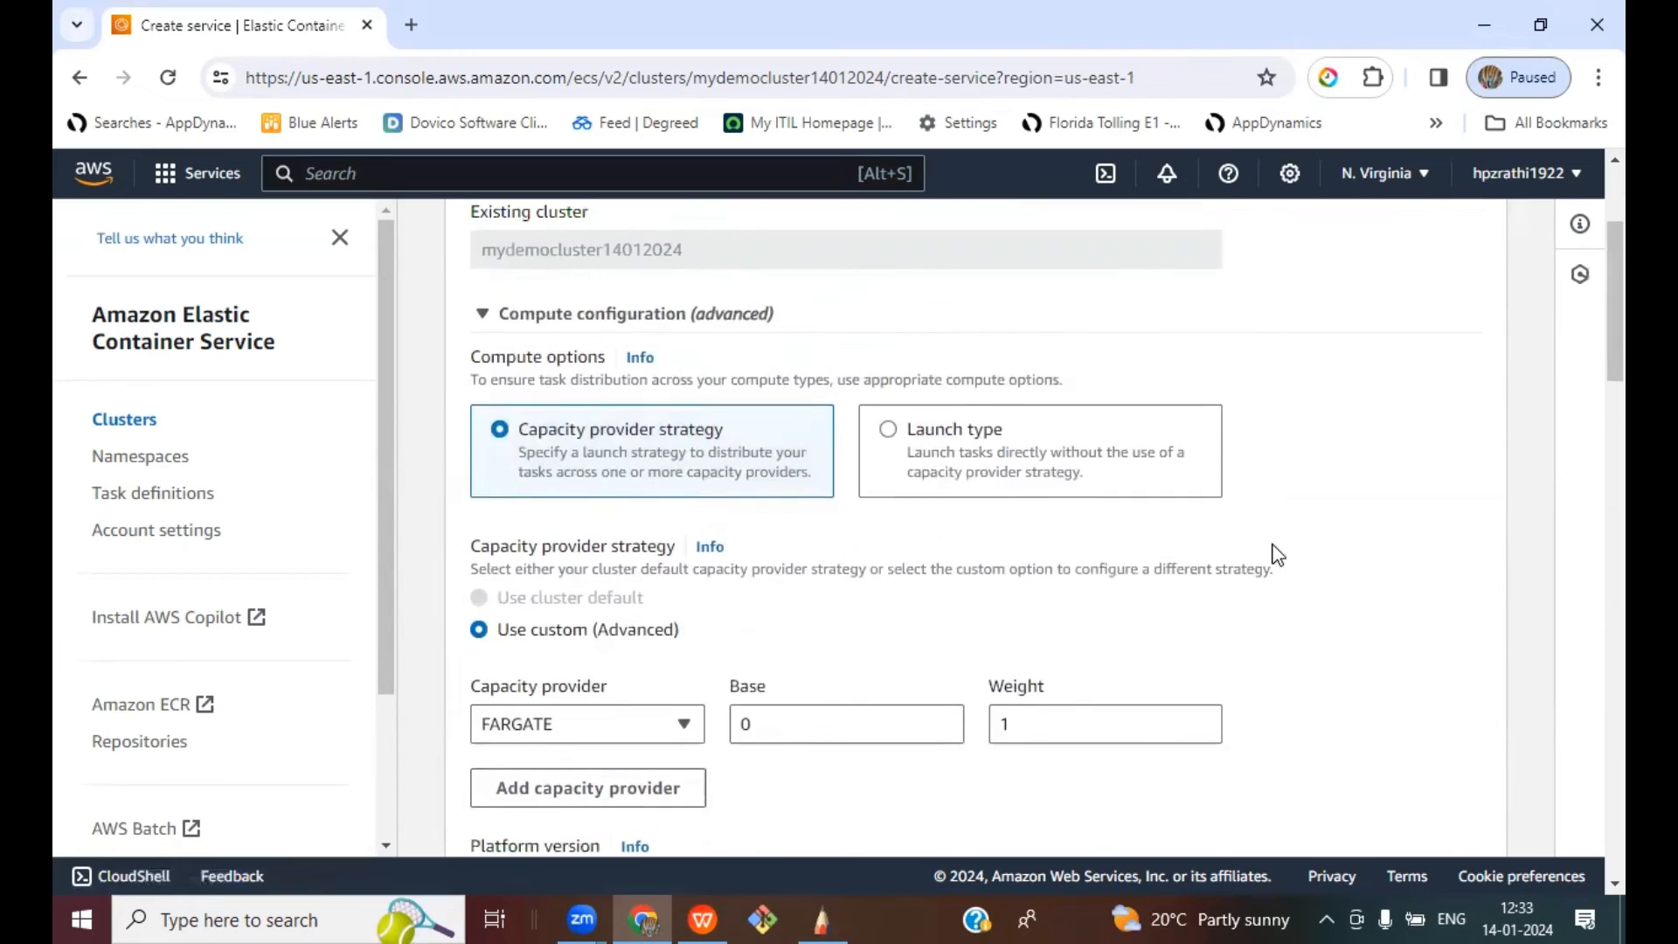
scroll(1270, 551, down, 2)
scroll(1007, 530, down, 1)
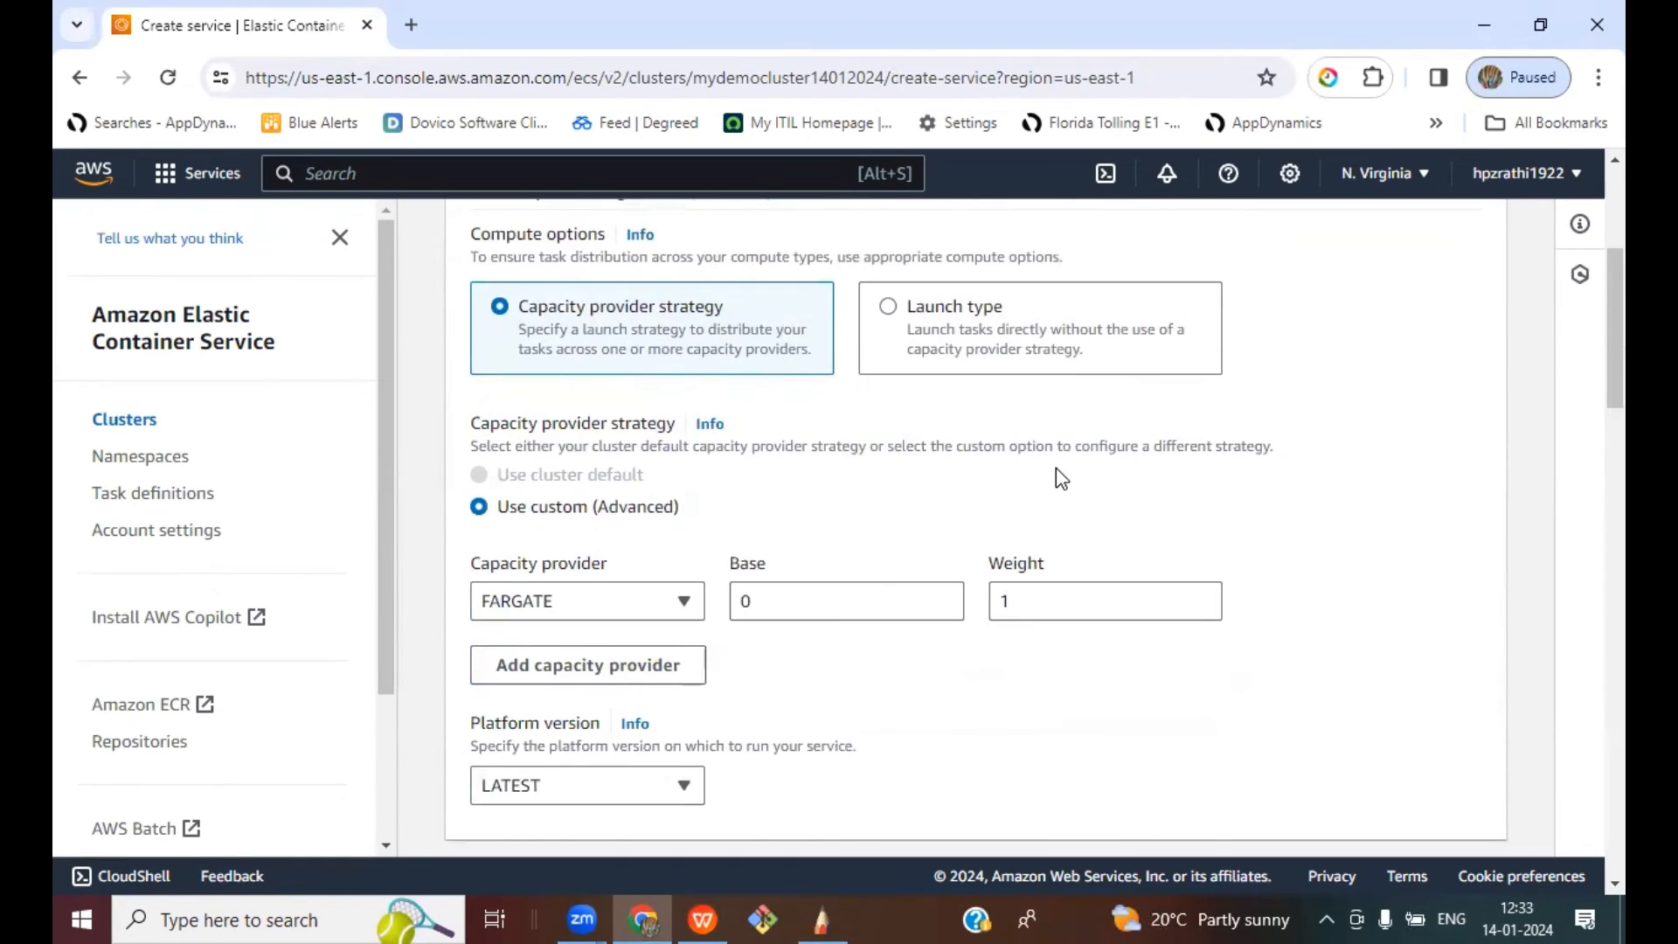
scroll(1056, 469, down, 1)
click(532, 488)
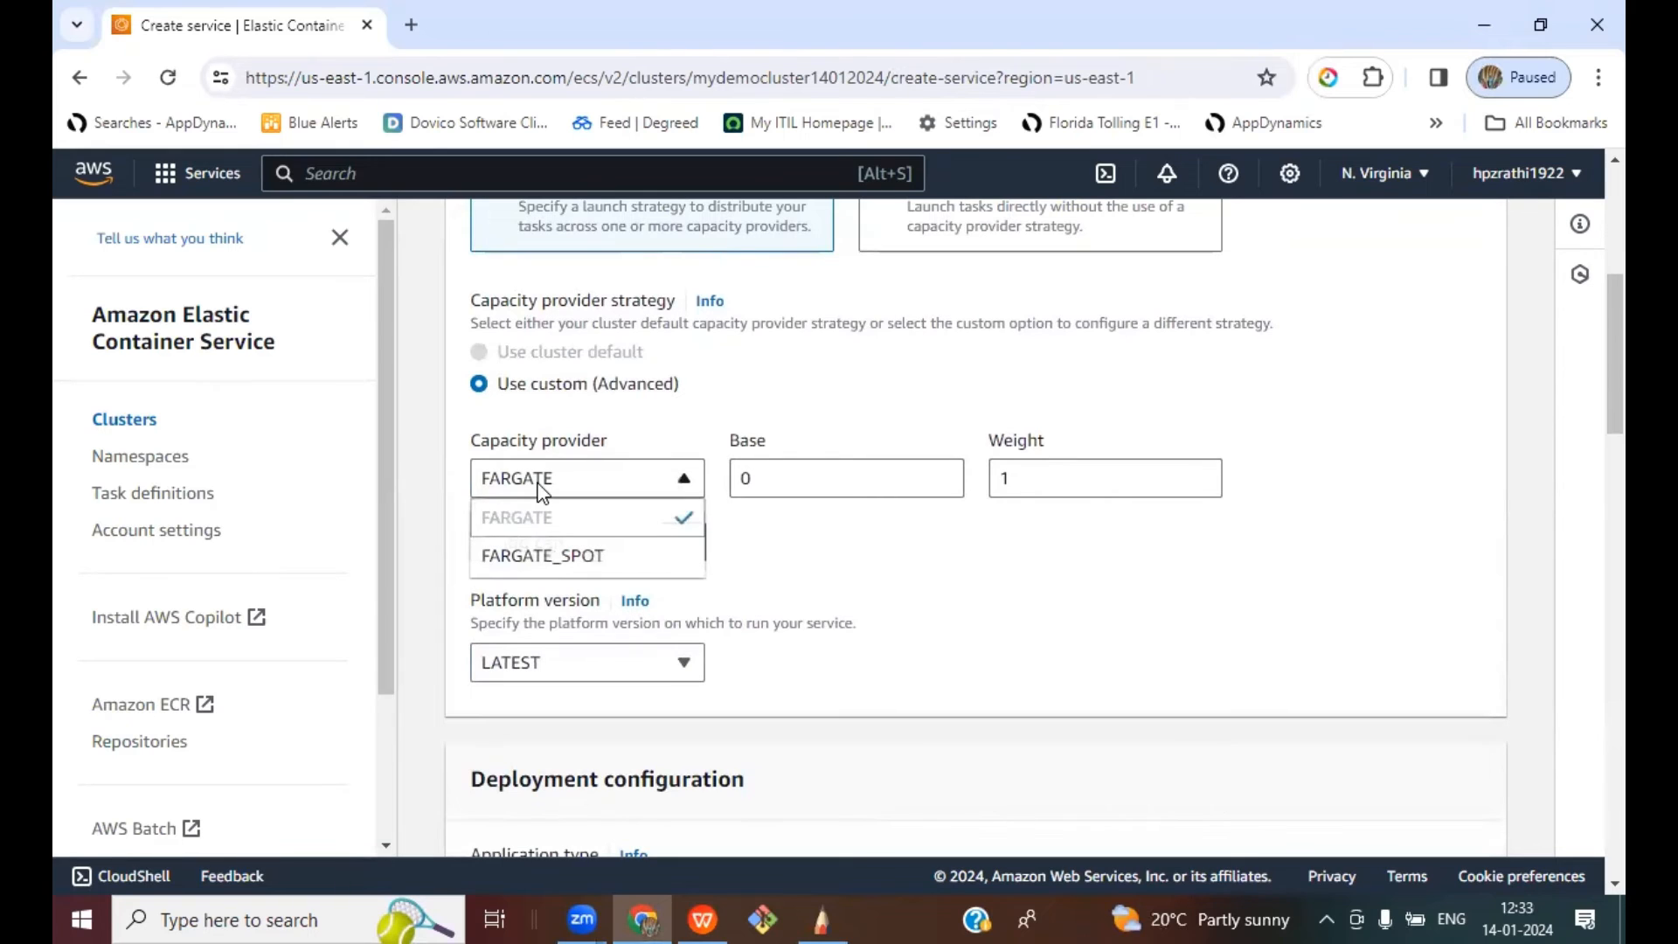
click(948, 553)
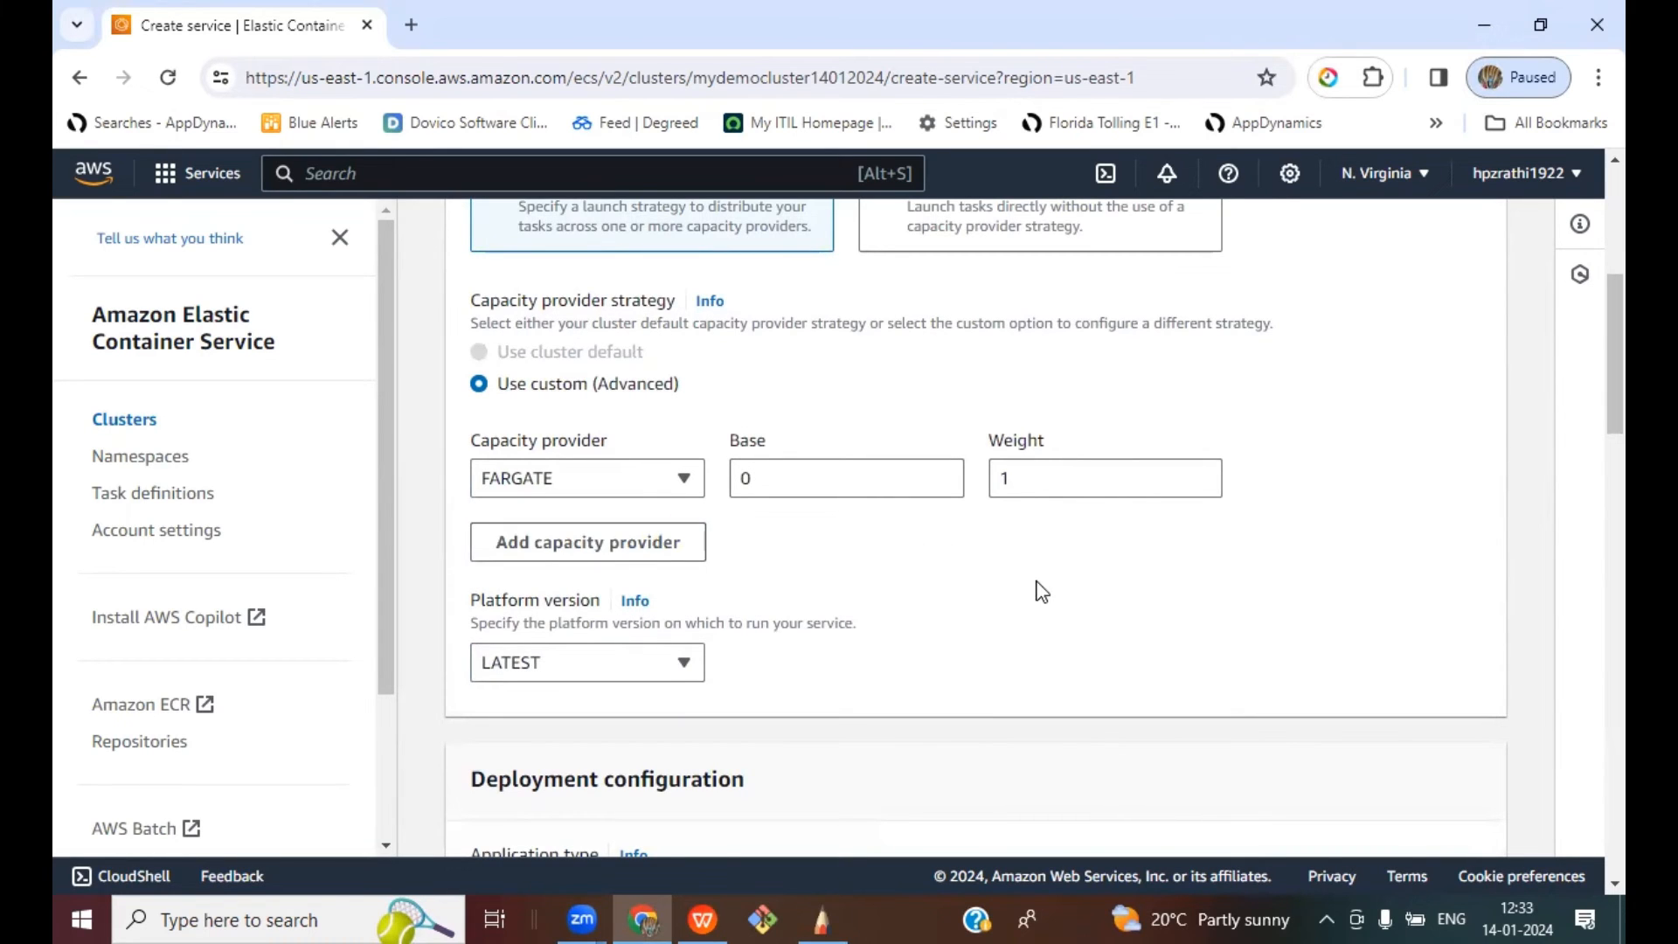
Step: Configure the service with the nginxtaskdefinition family and the name nginxservice, keeping the desired tasks at 1
scroll(1042, 591, down, 1)
scroll(1043, 592, down, 3)
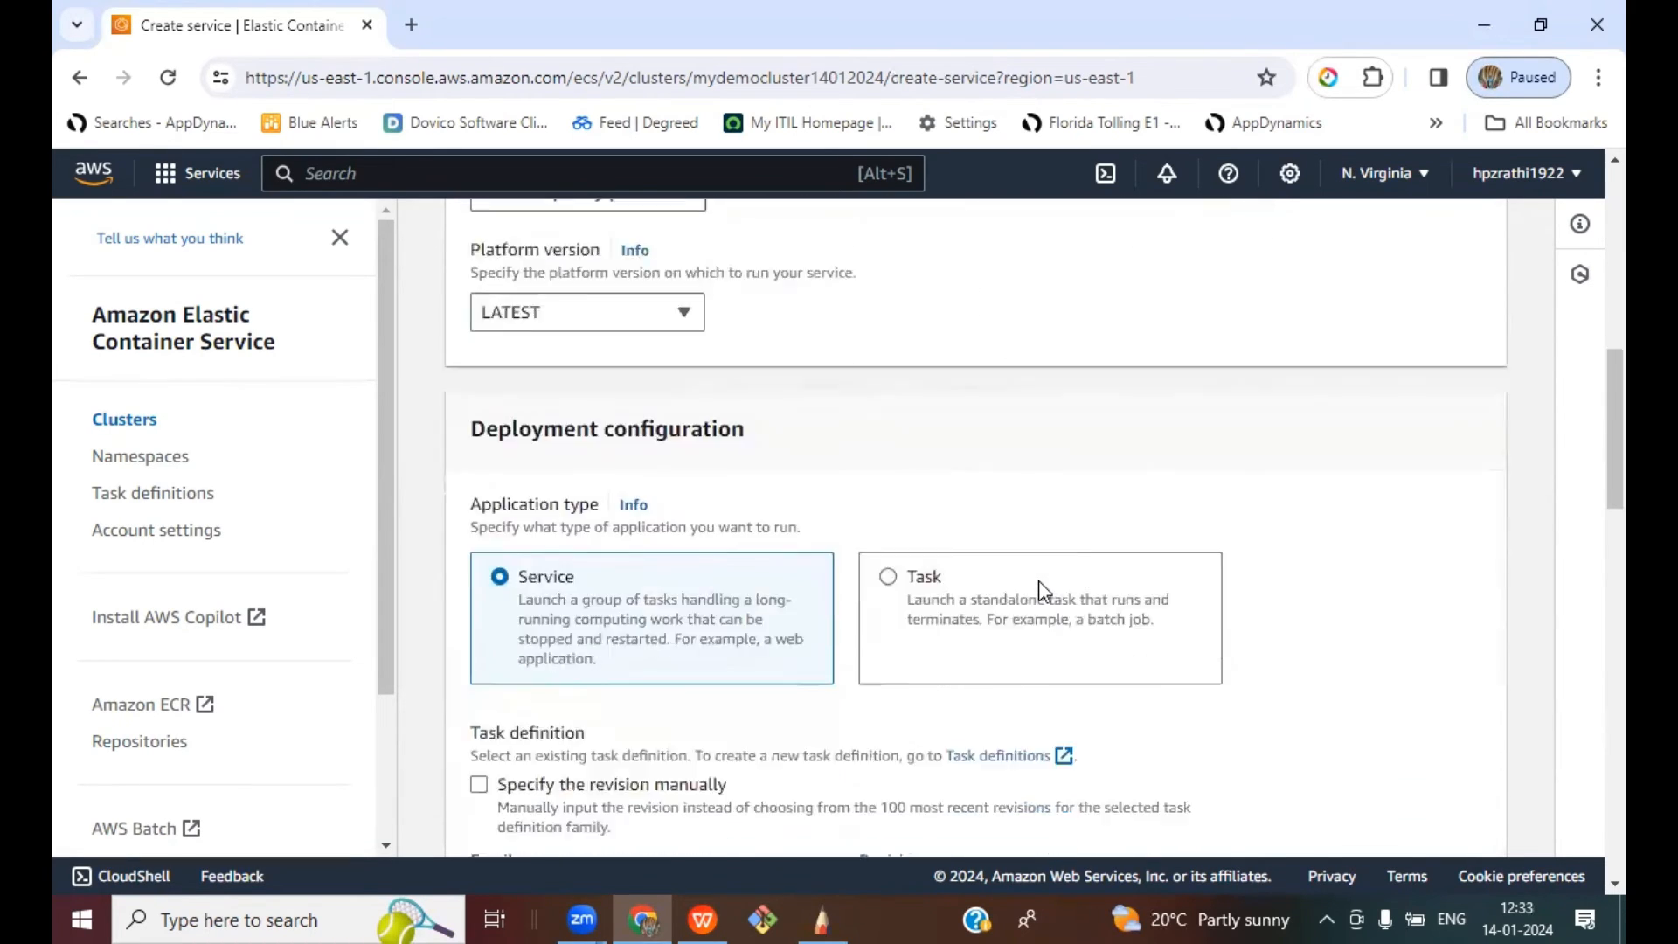
scroll(1043, 592, down, 3)
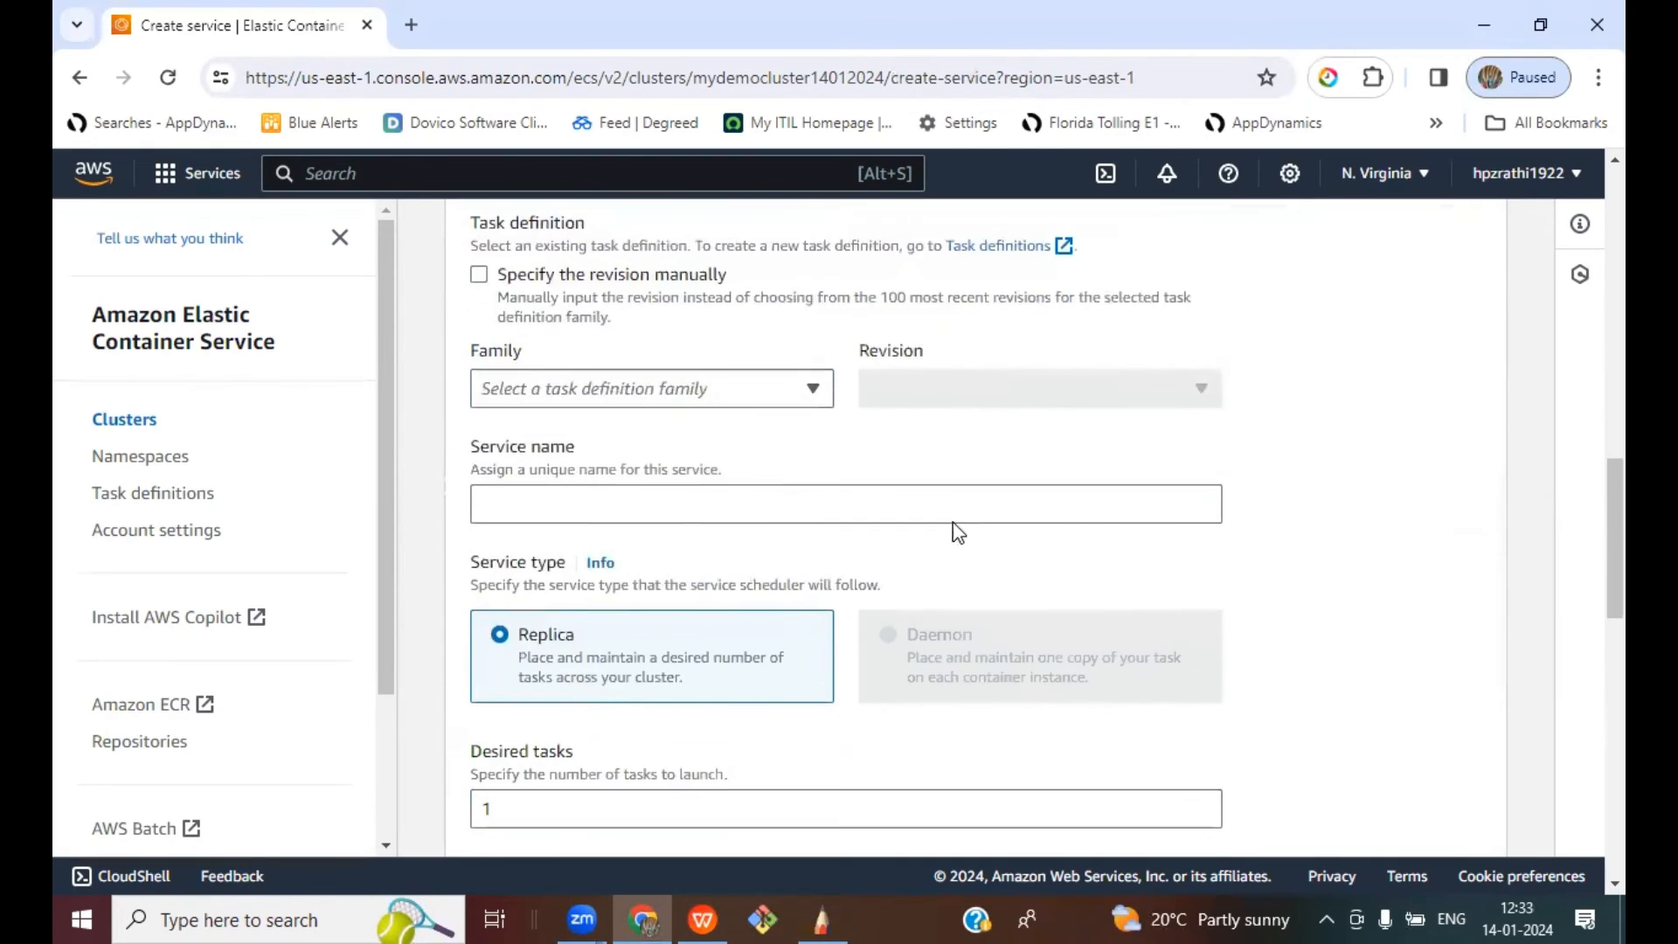
click(636, 388)
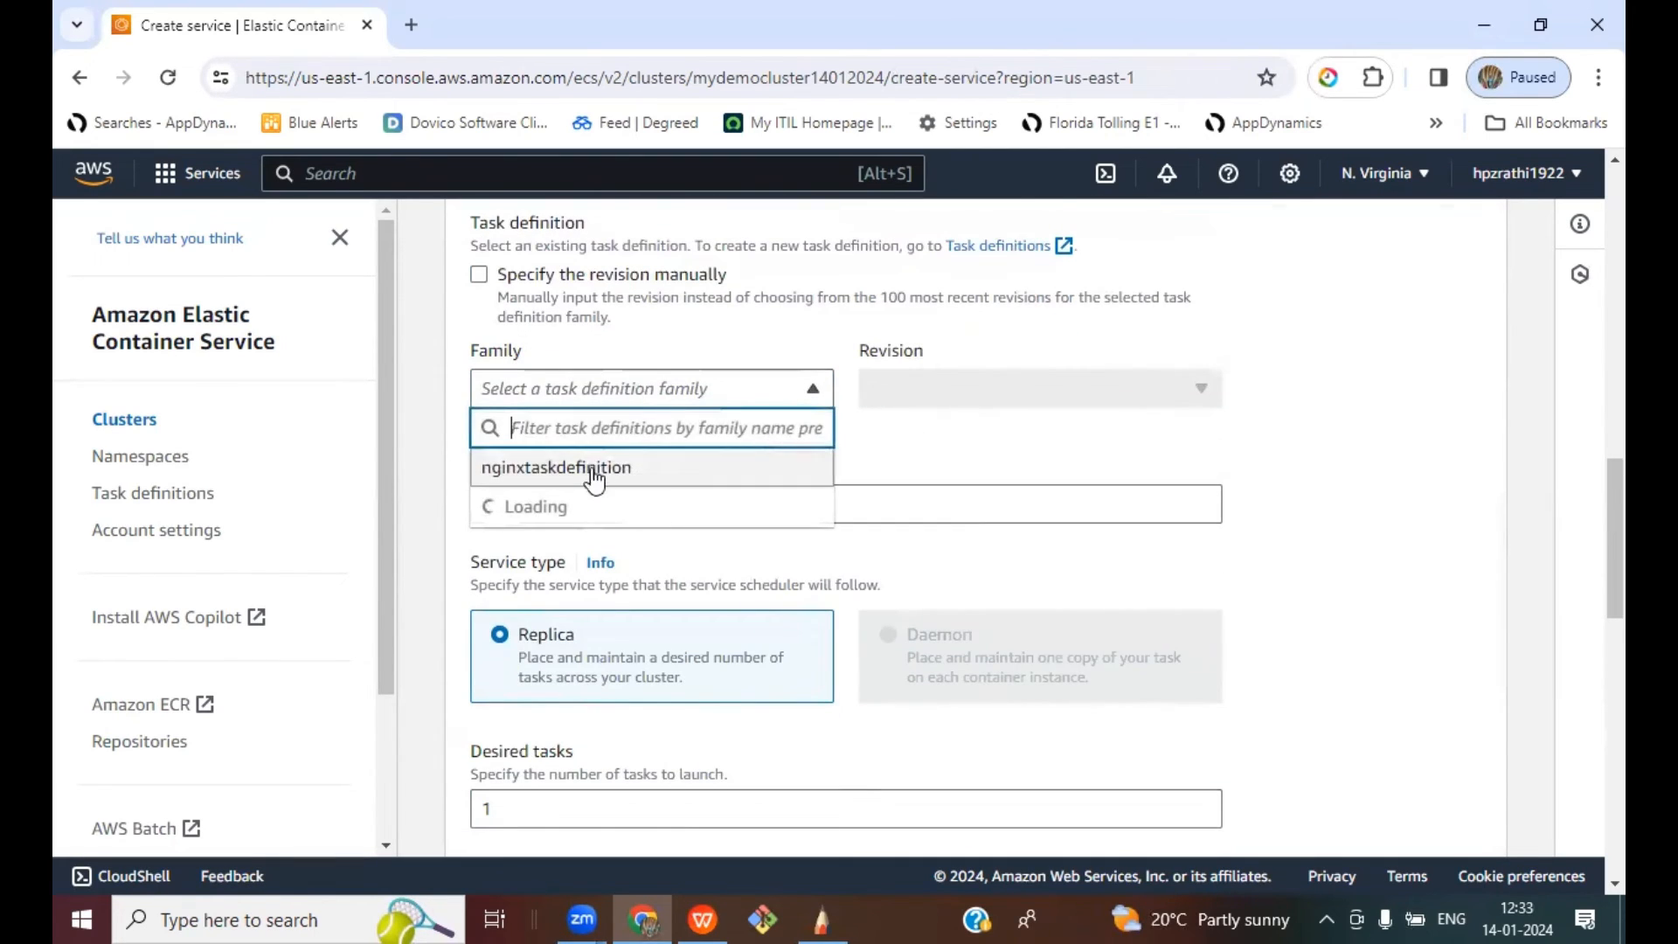
click(657, 469)
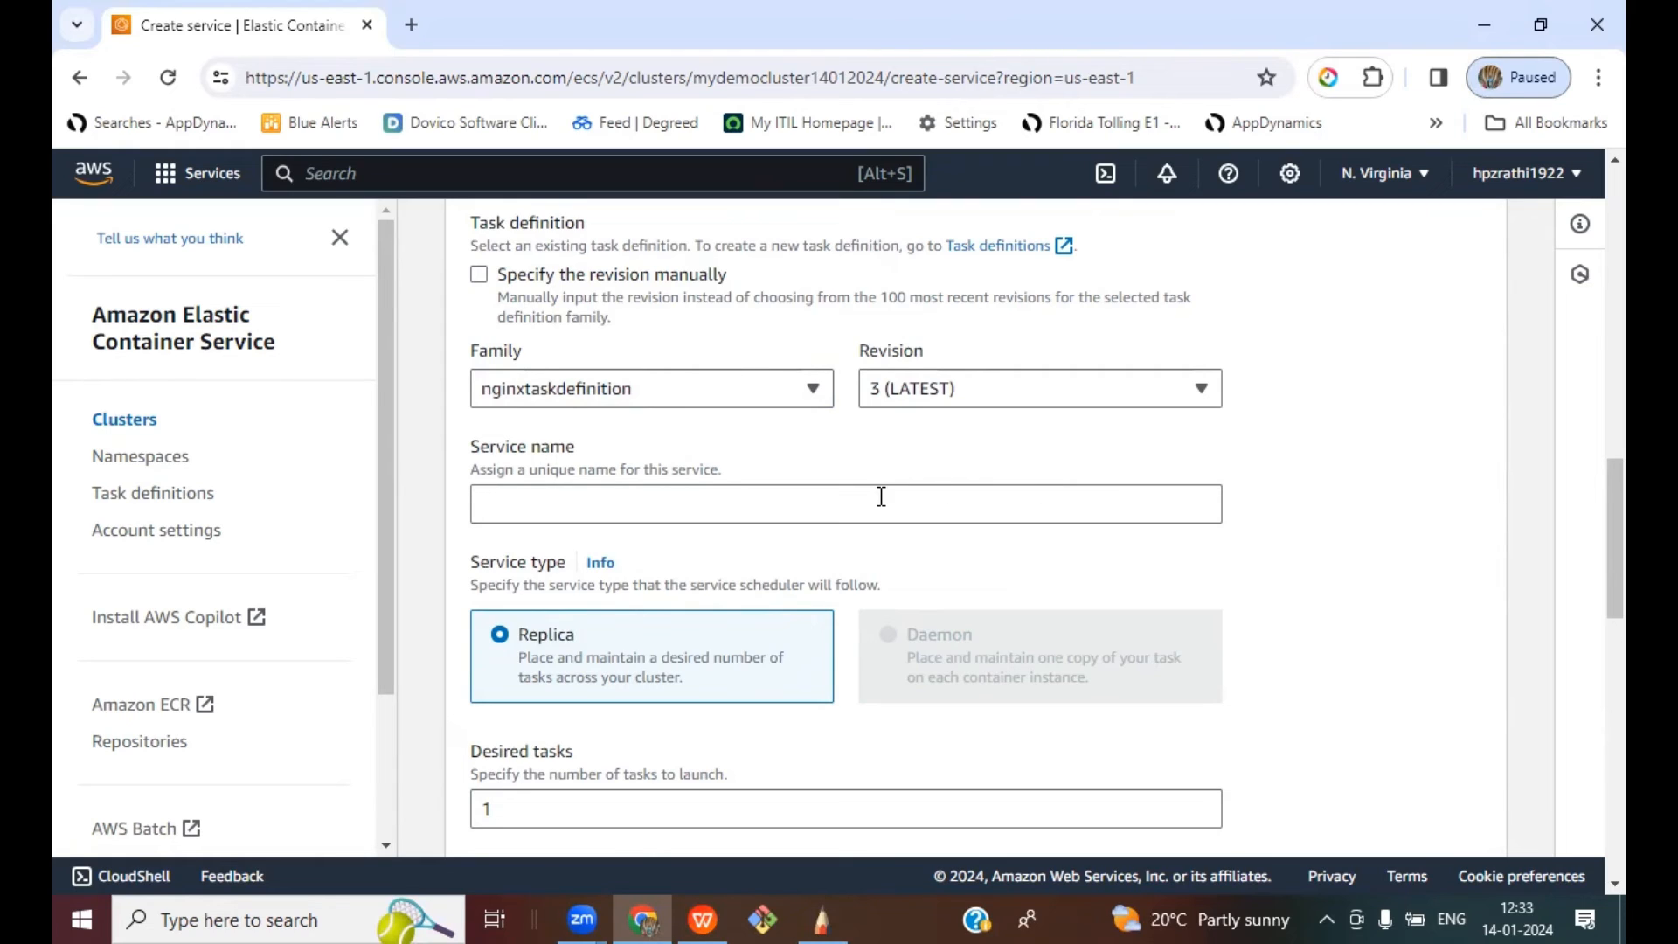
click(548, 502)
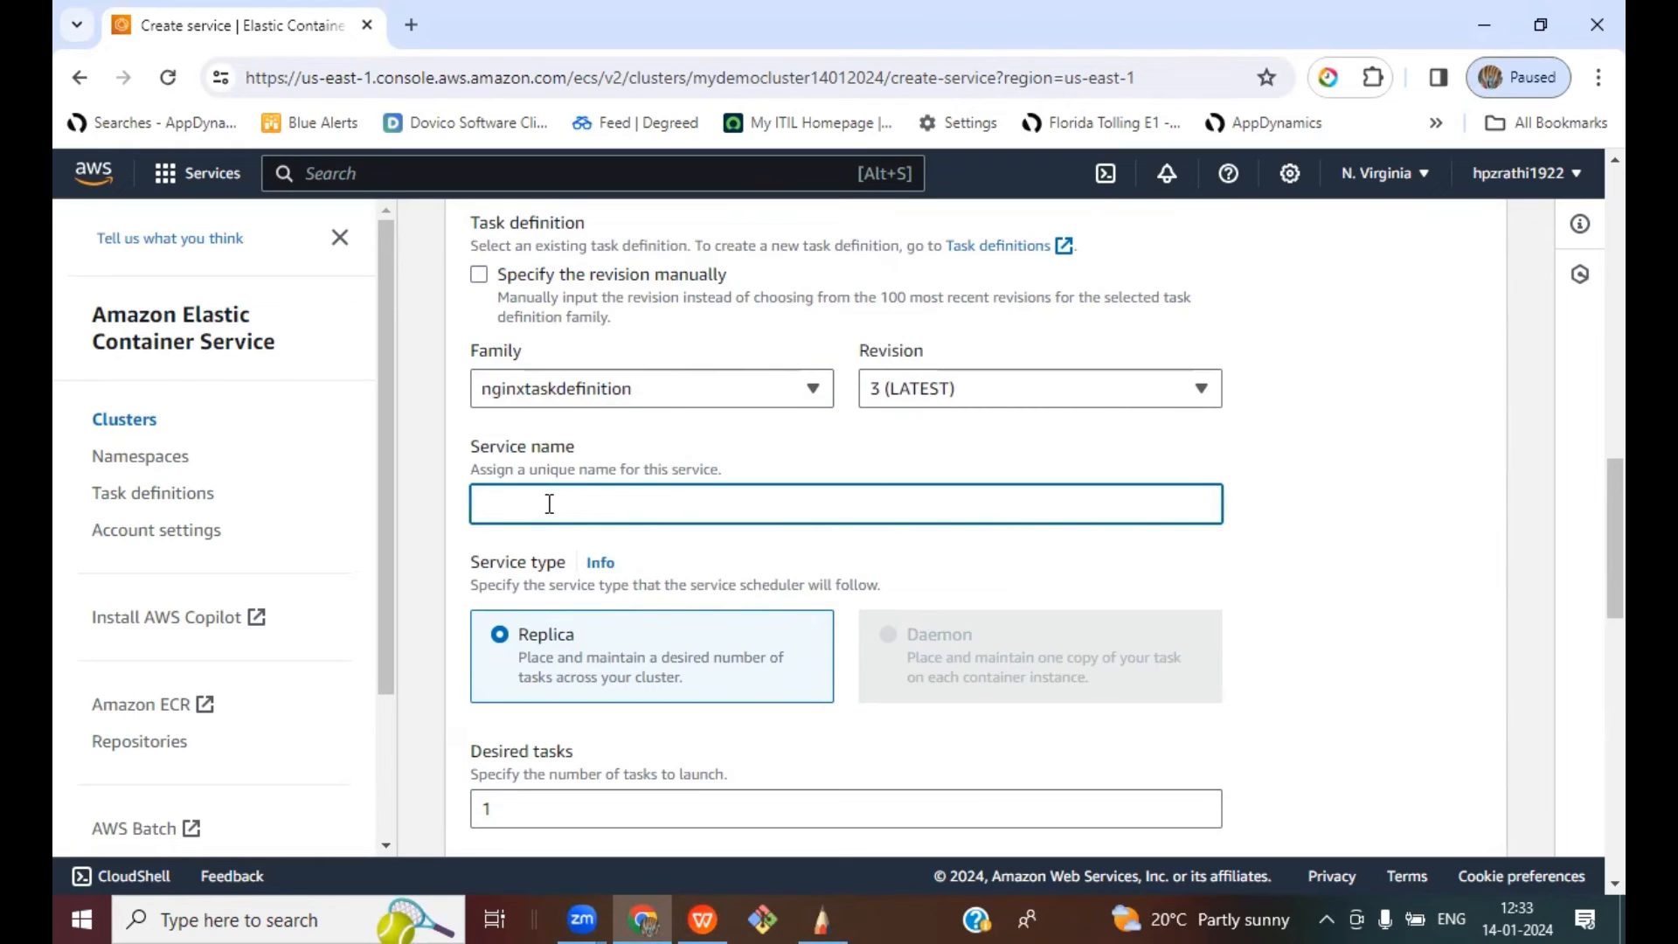
text(nginxservice)
scroll(1137, 691, down, 5)
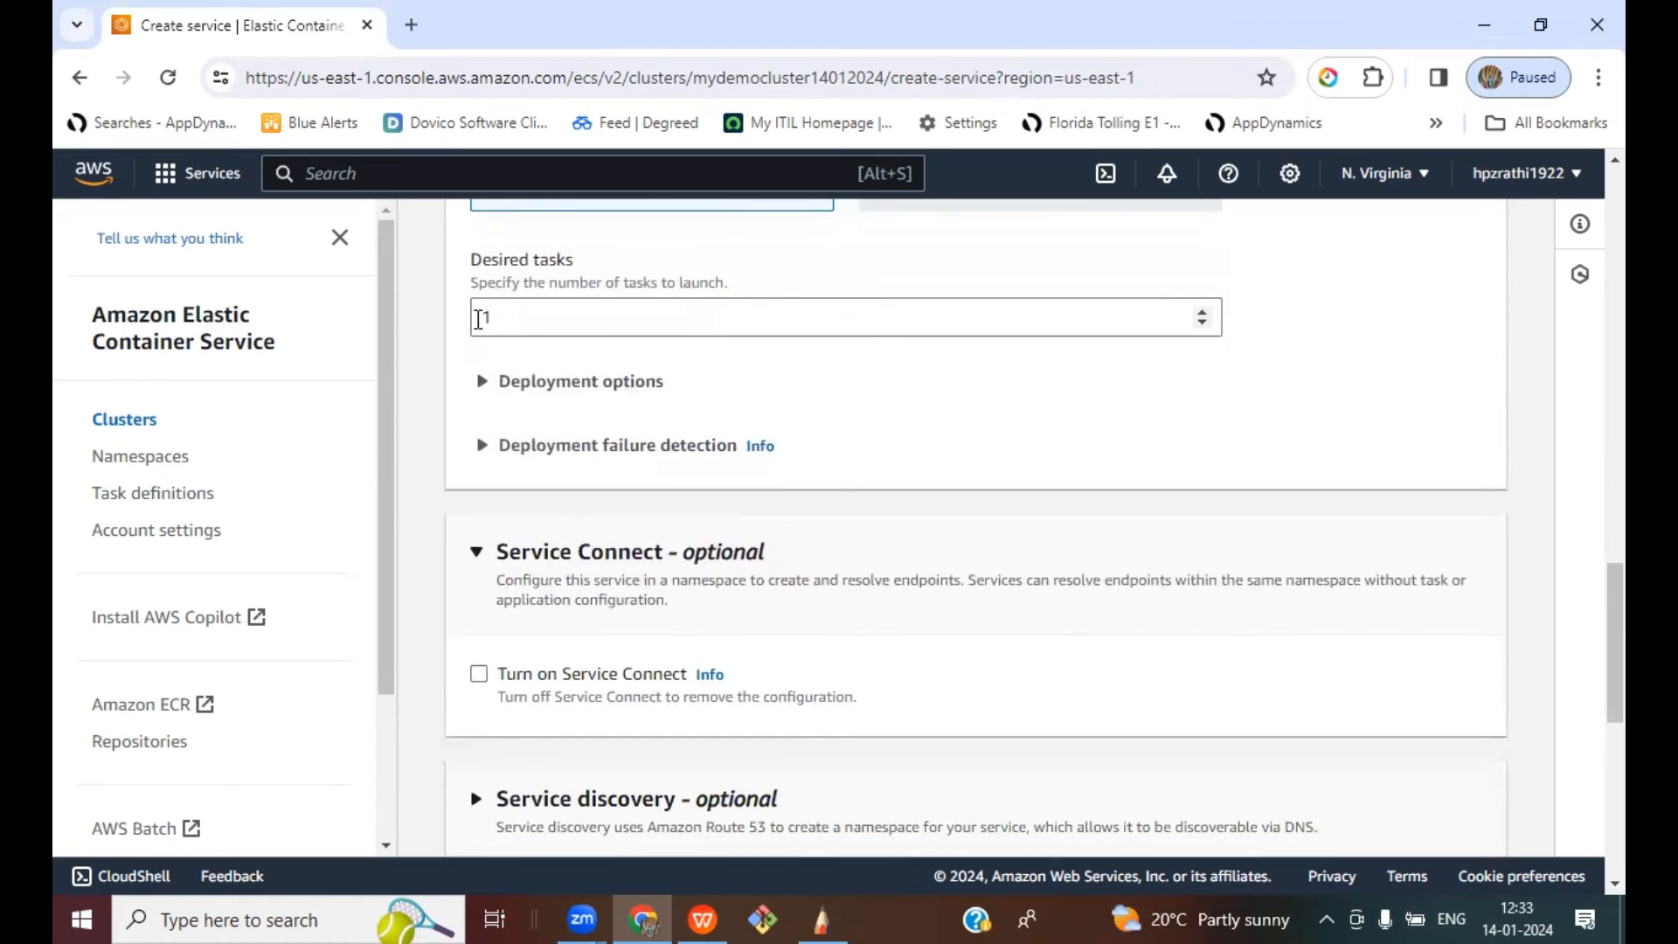
click(479, 318)
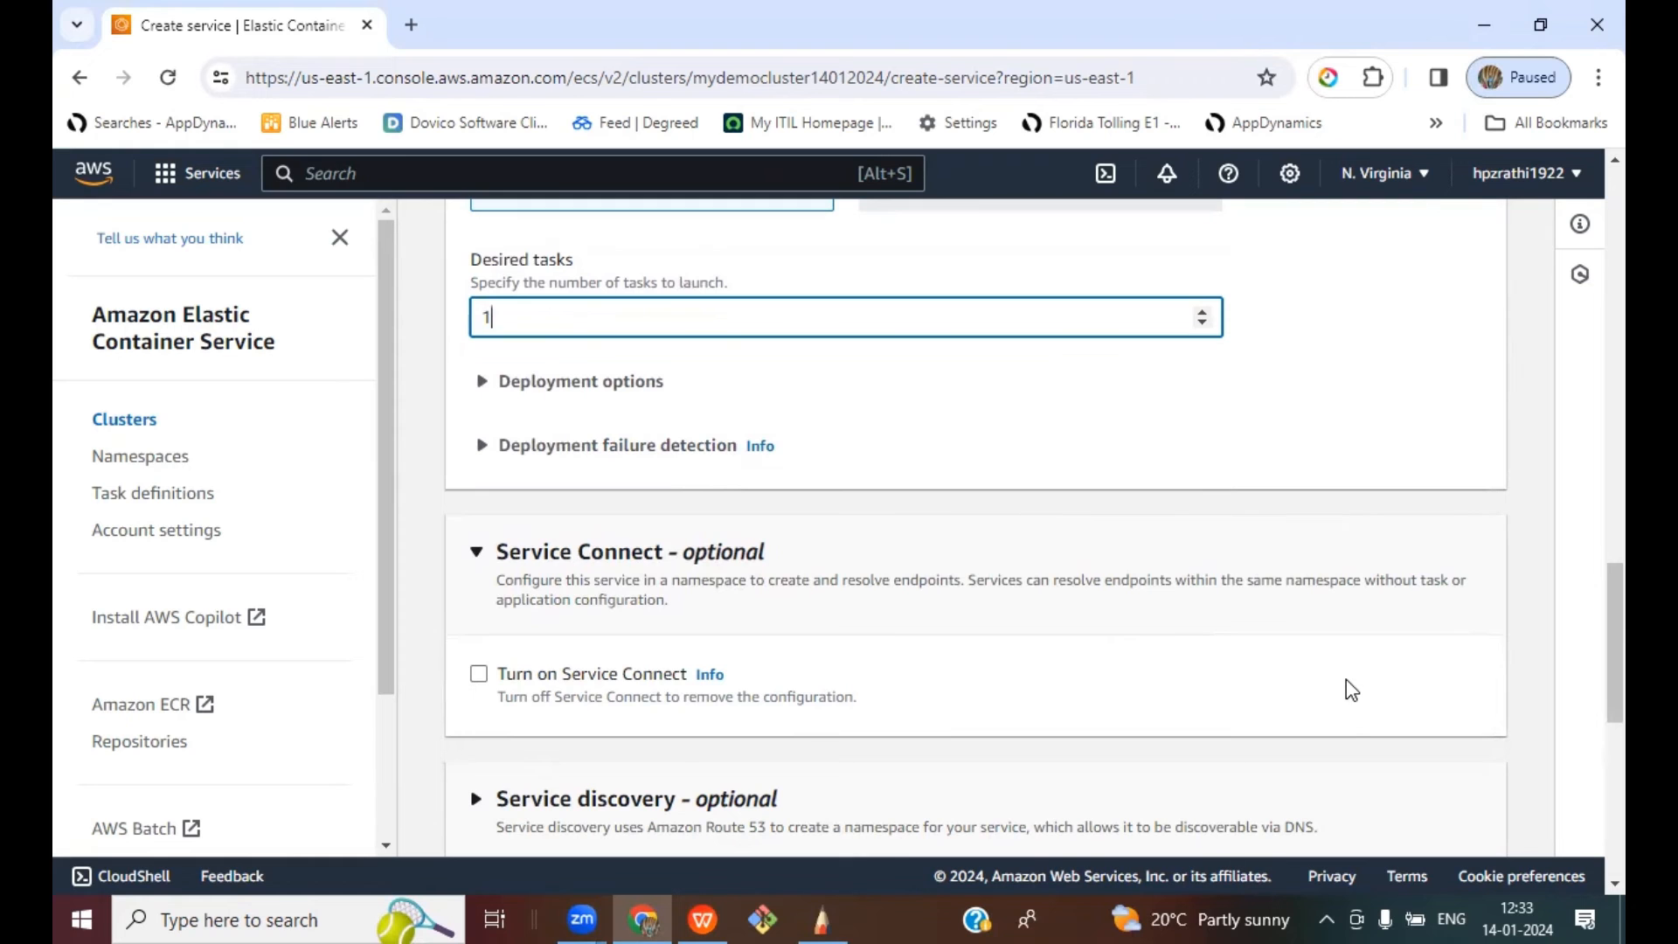
Step: Examine the load balancer types, keep None selected, and create the service
scroll(1346, 685, down, 5)
scroll(1349, 690, down, 3)
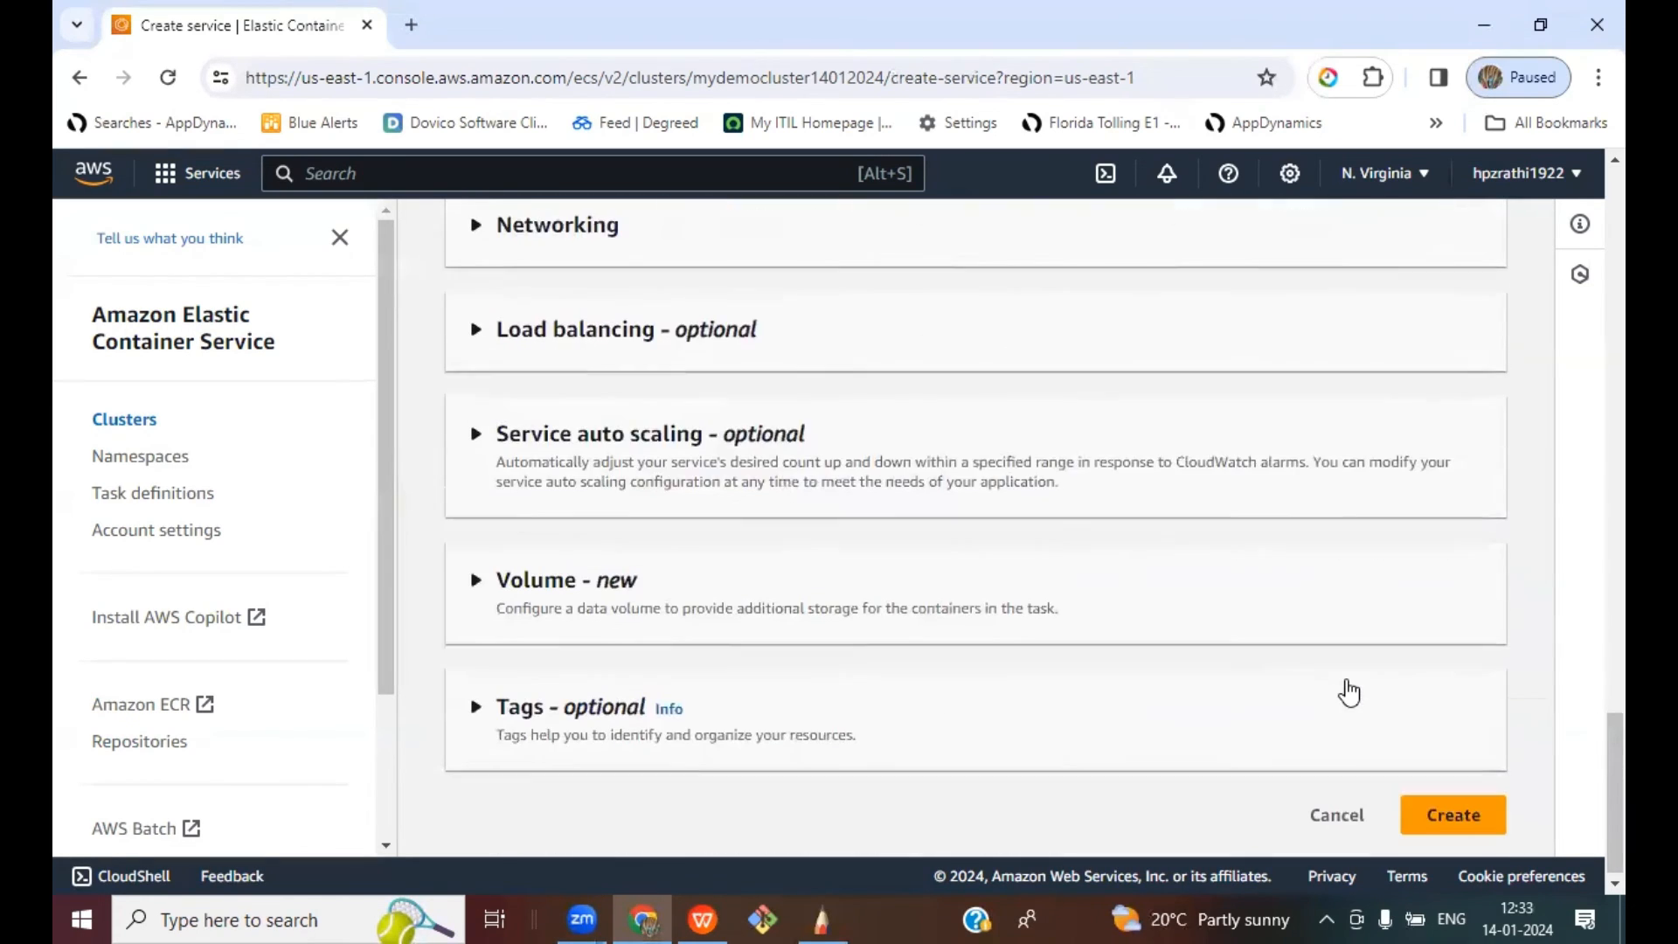
click(476, 337)
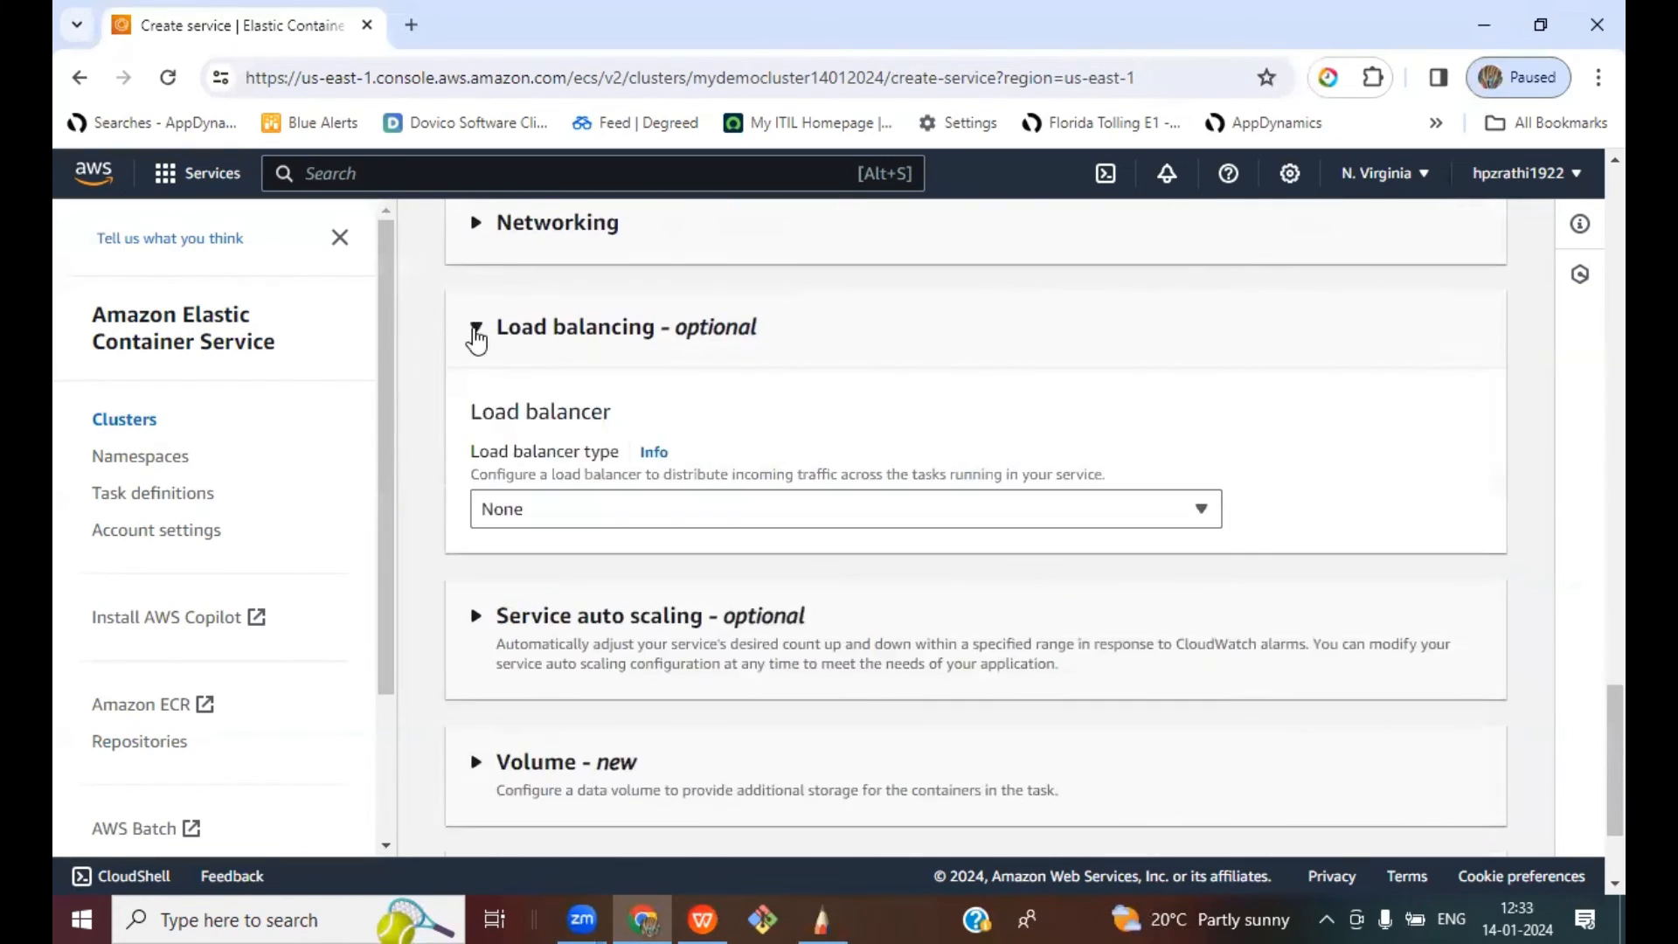
click(546, 509)
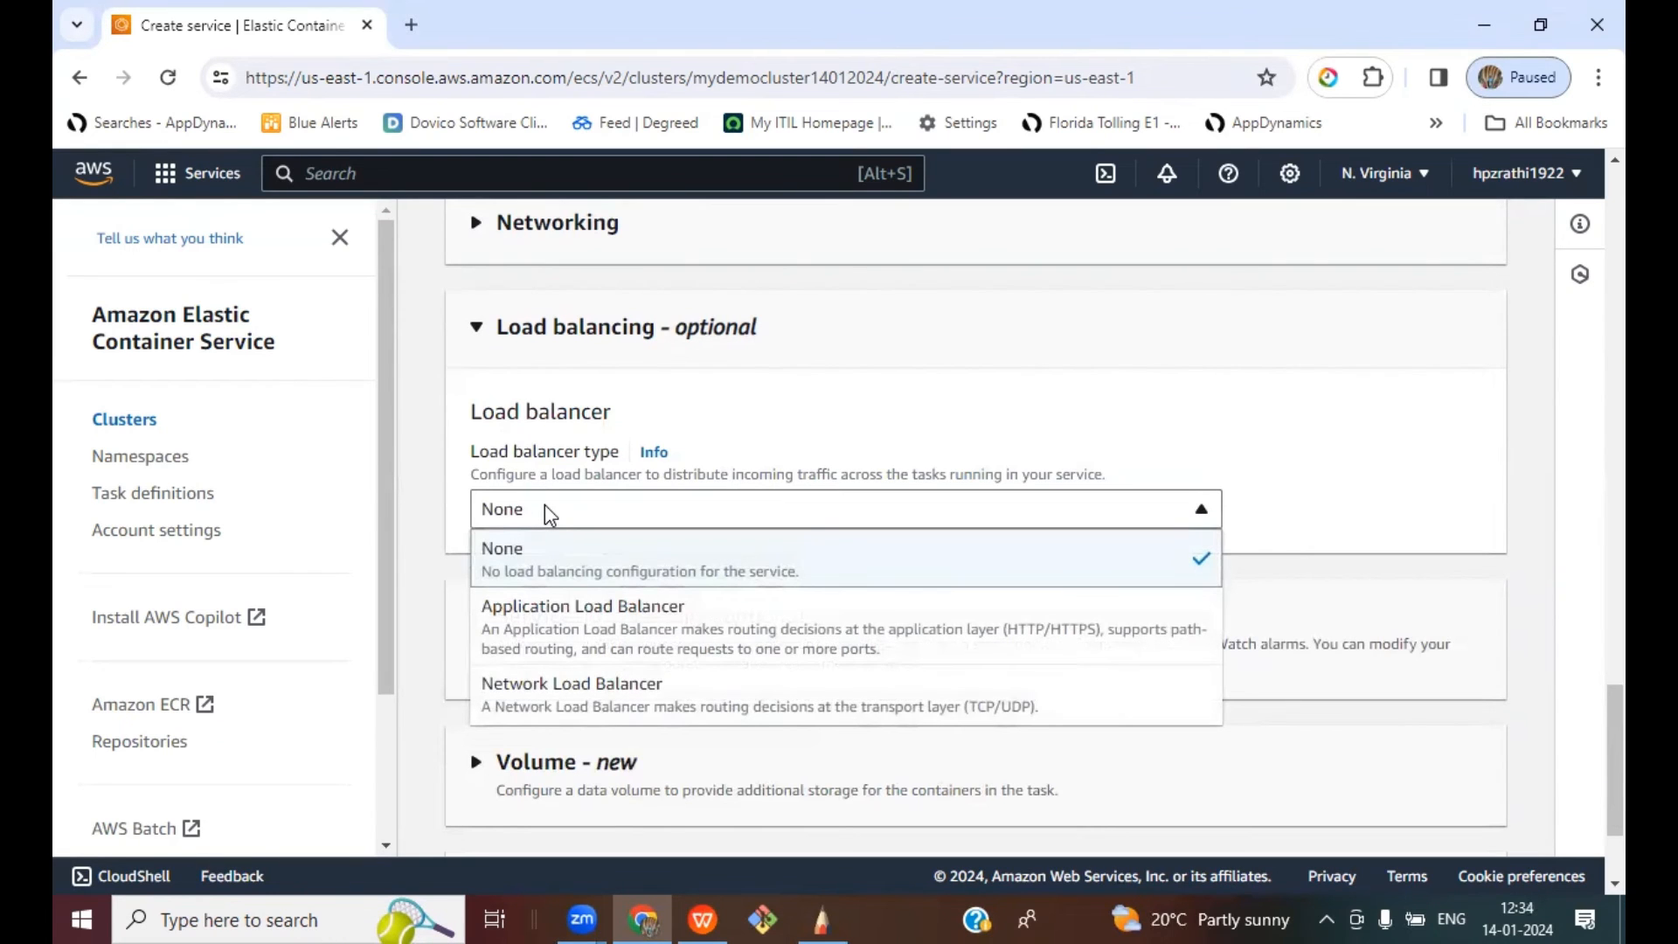
click(685, 424)
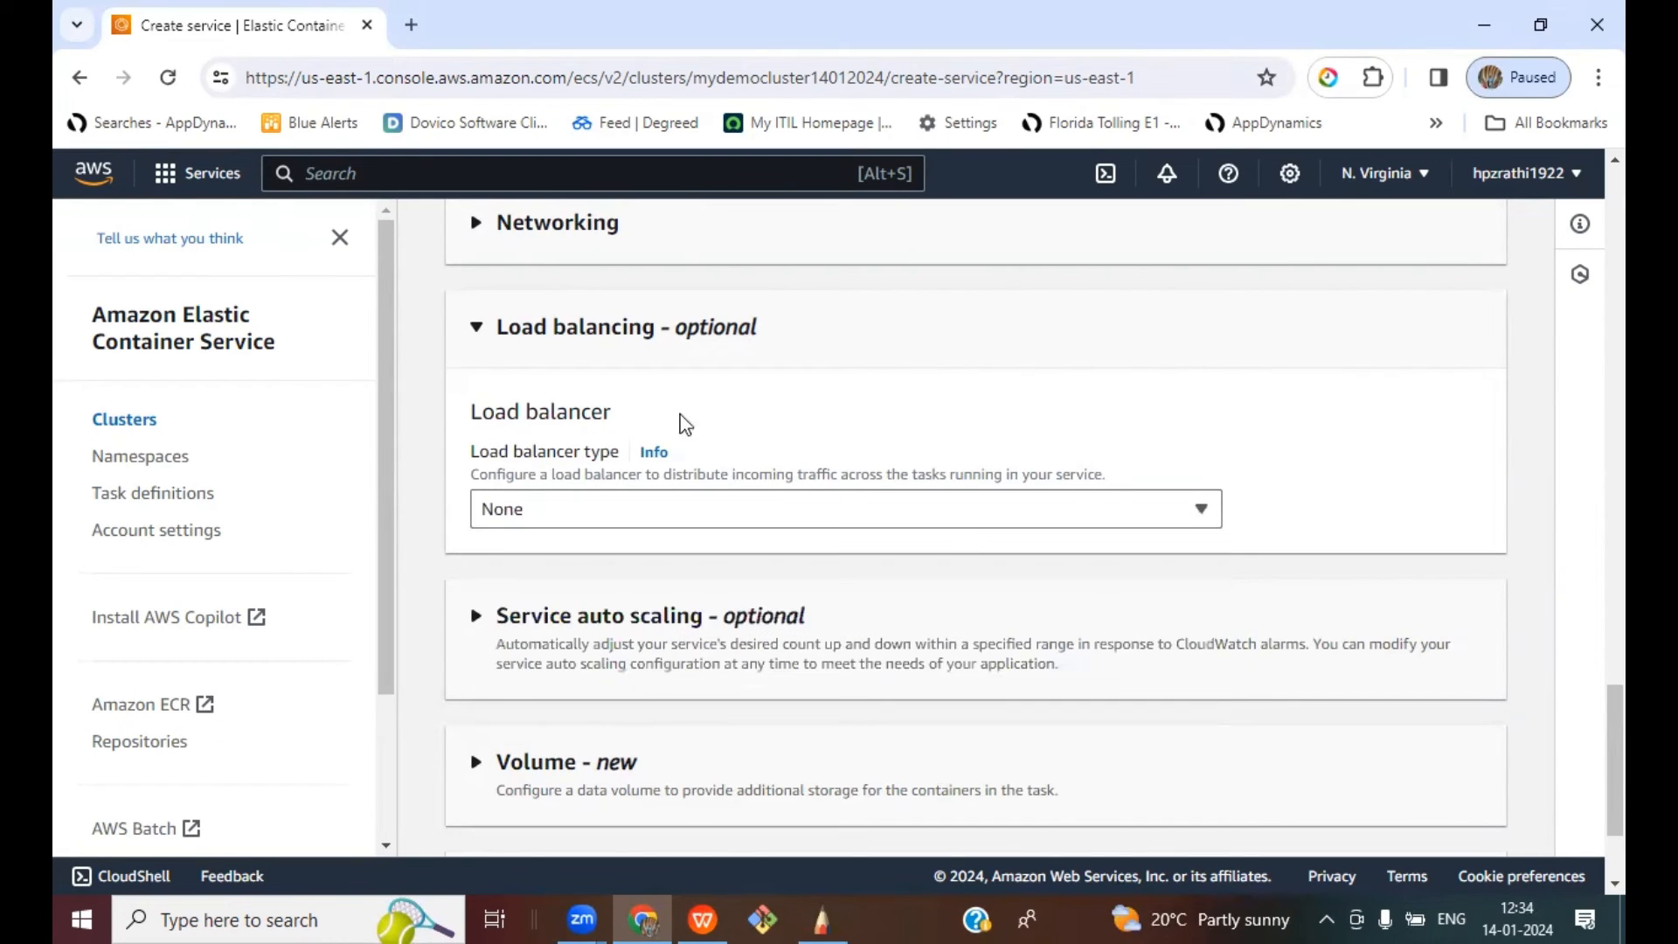
click(596, 509)
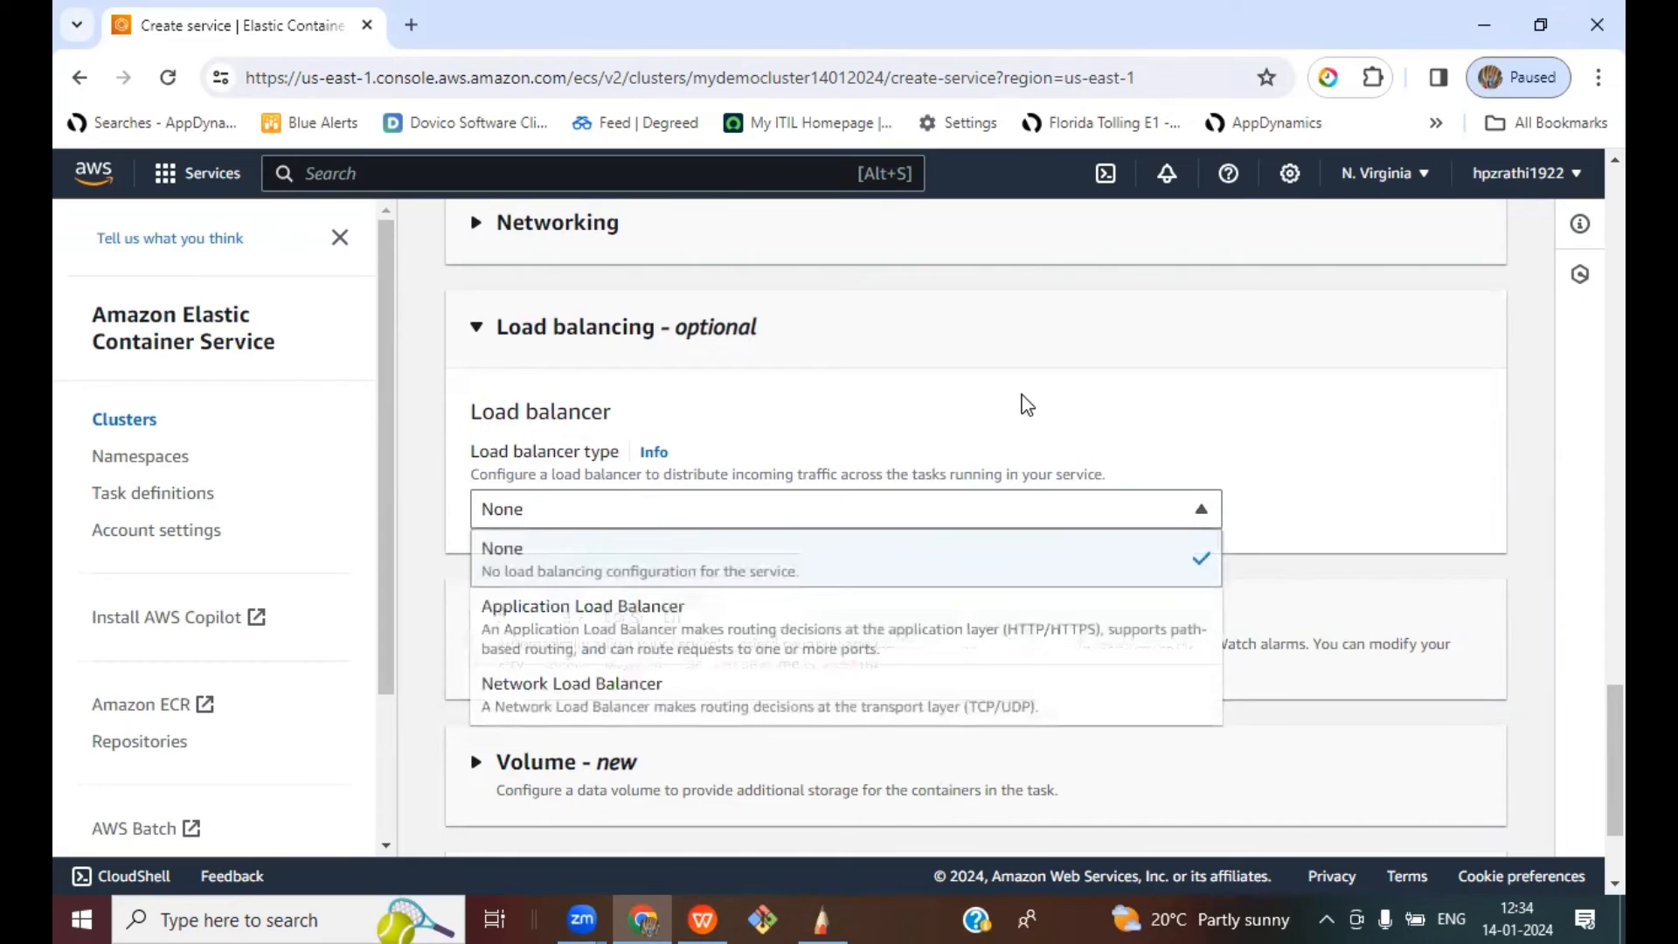
click(860, 433)
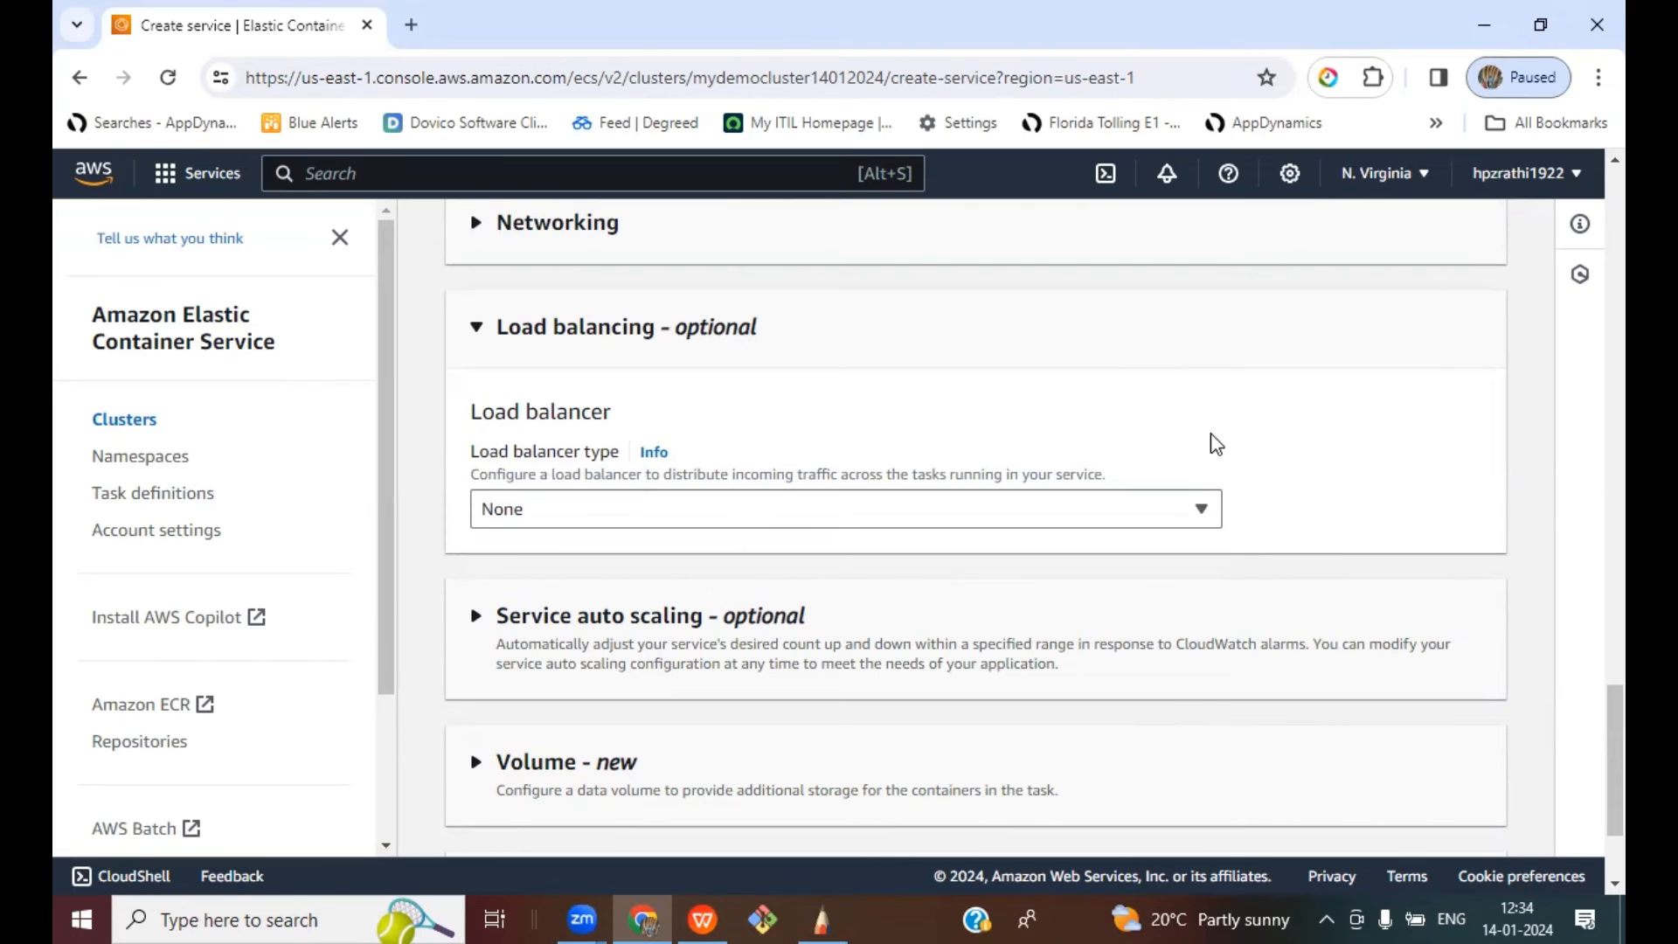
scroll(1297, 544, down, 2)
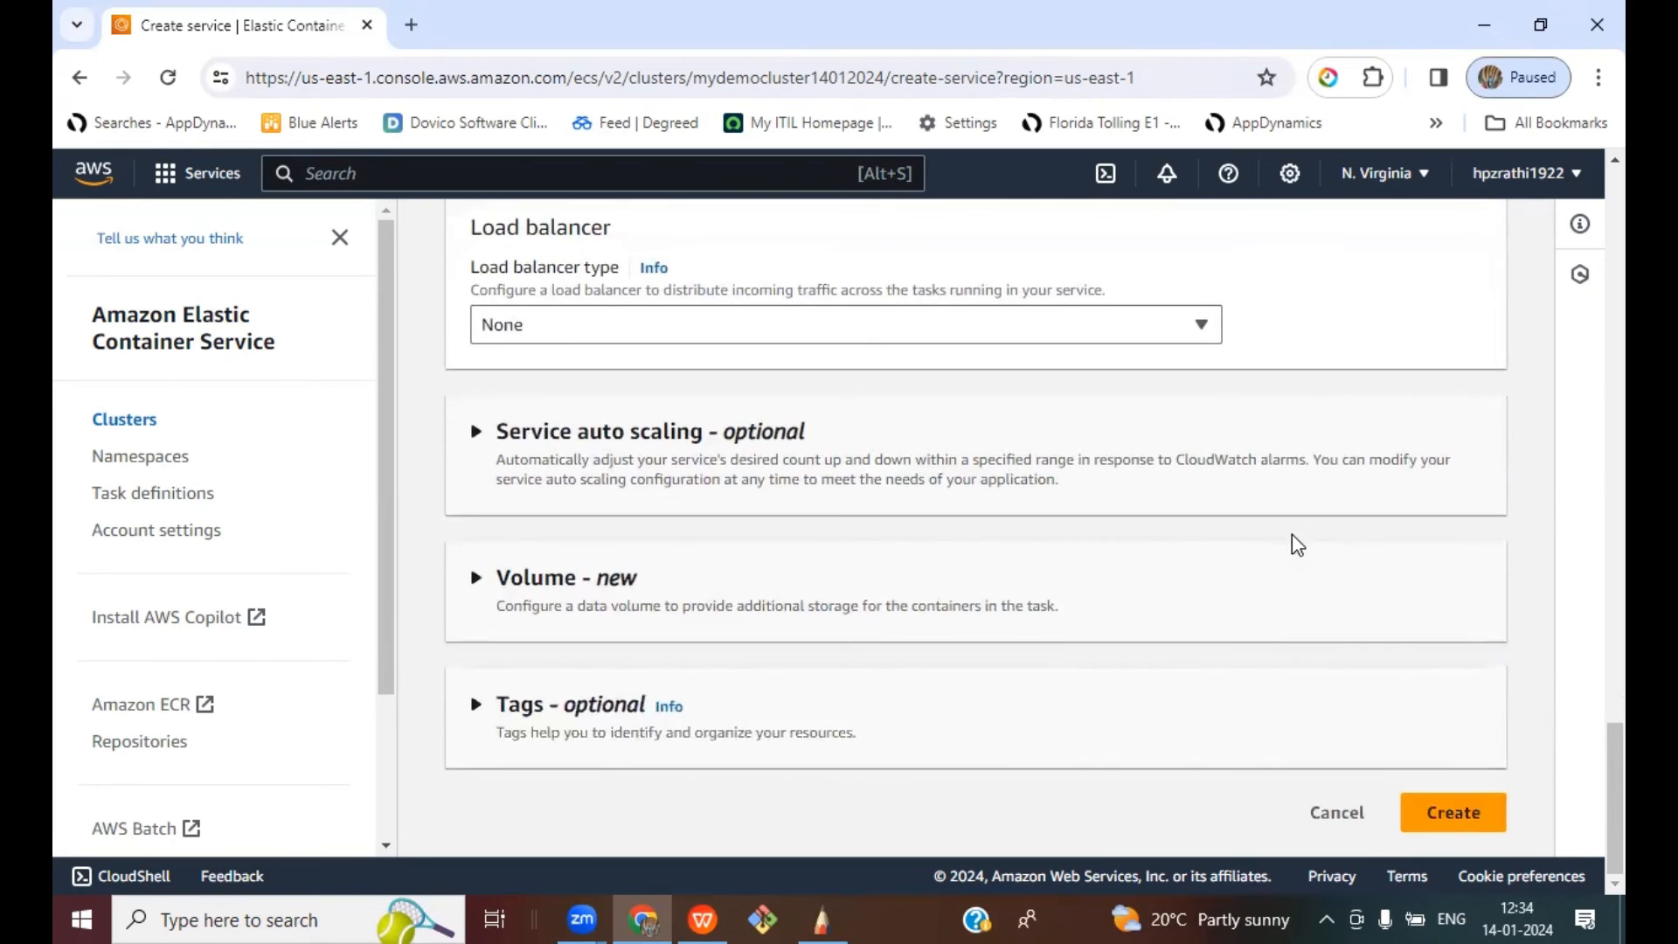
click(1453, 815)
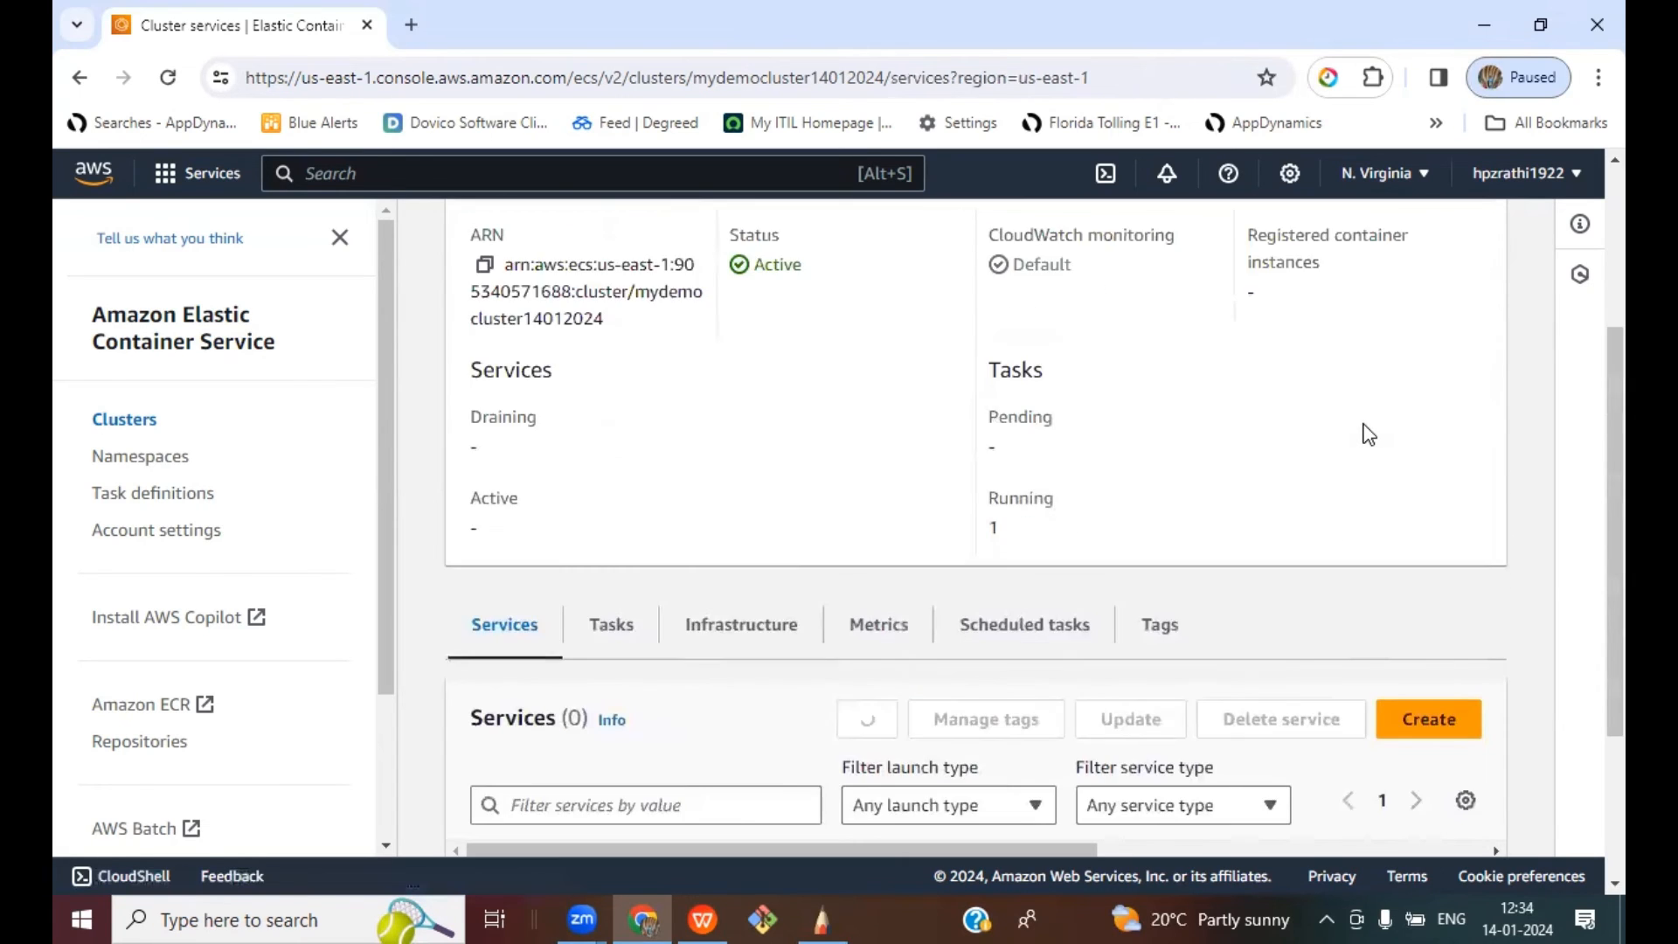
Step: Refresh the mydemocluster14012024 overview and examine the nginxservice deployment notification
click(1118, 369)
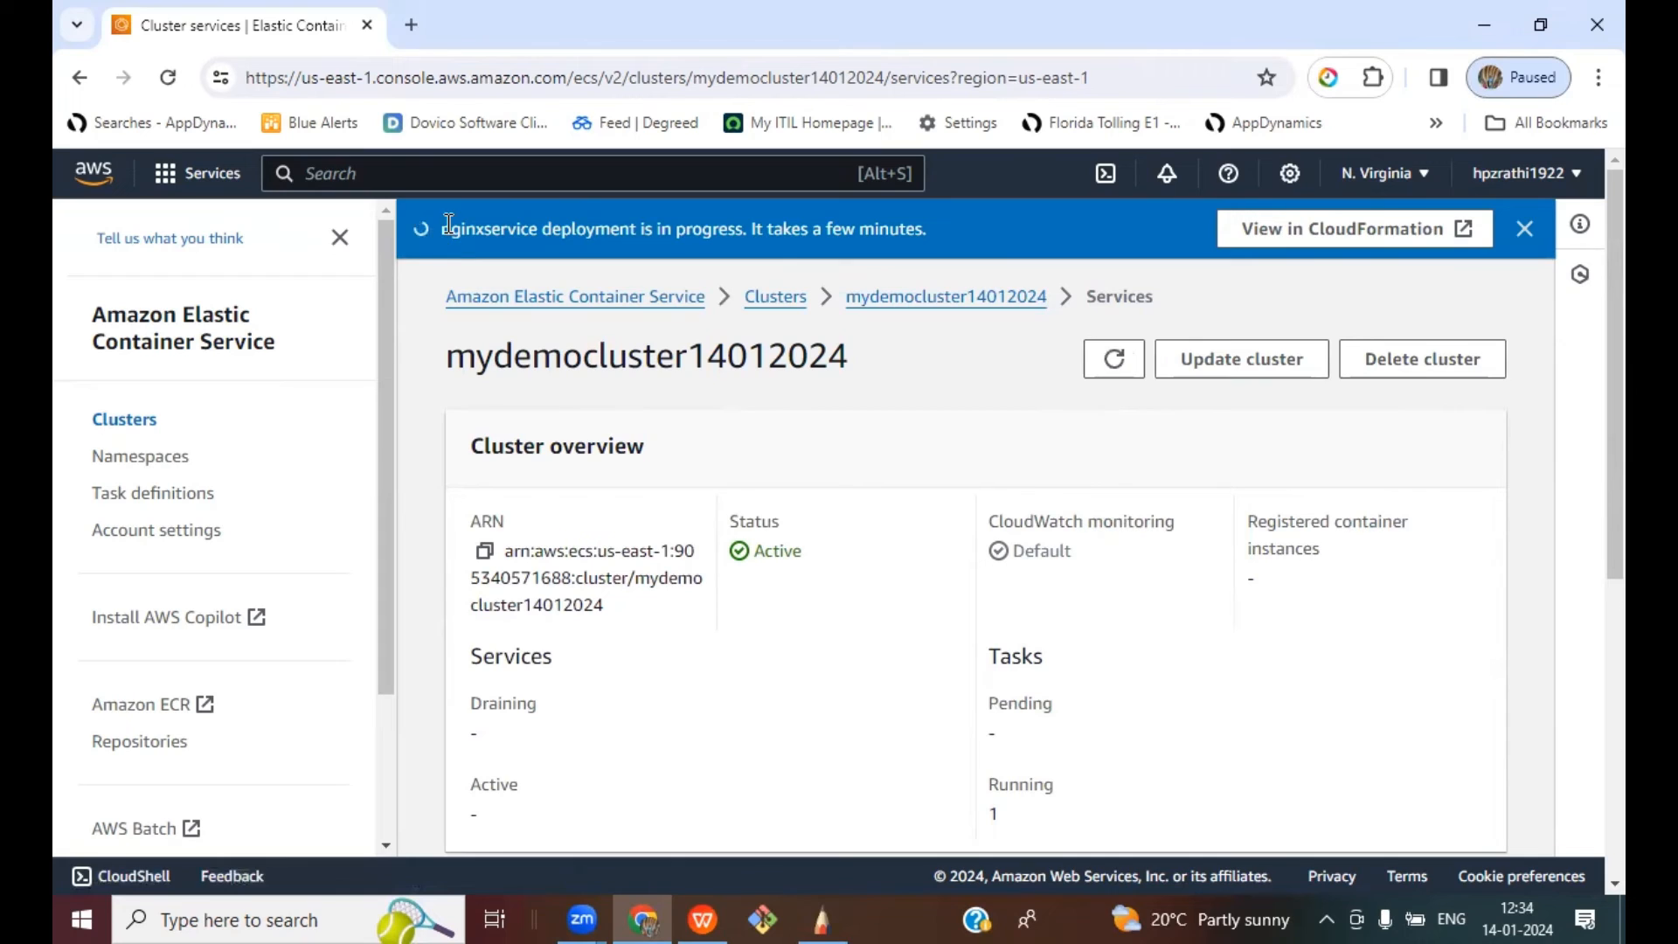
drag(448, 226, 946, 229)
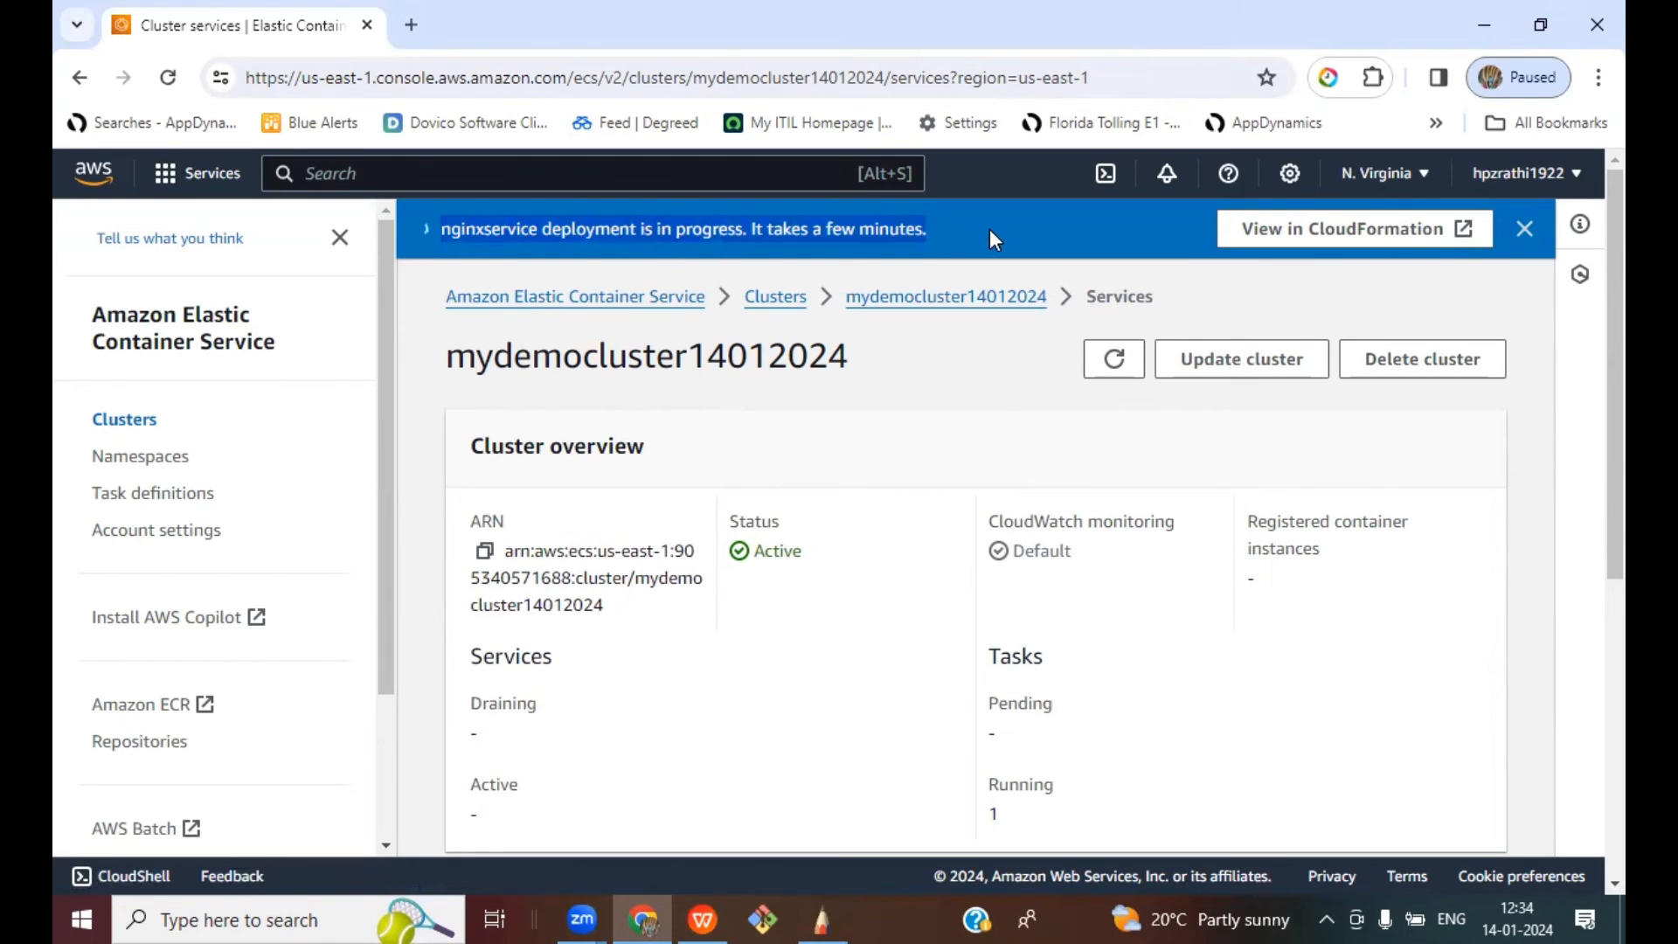
click(989, 229)
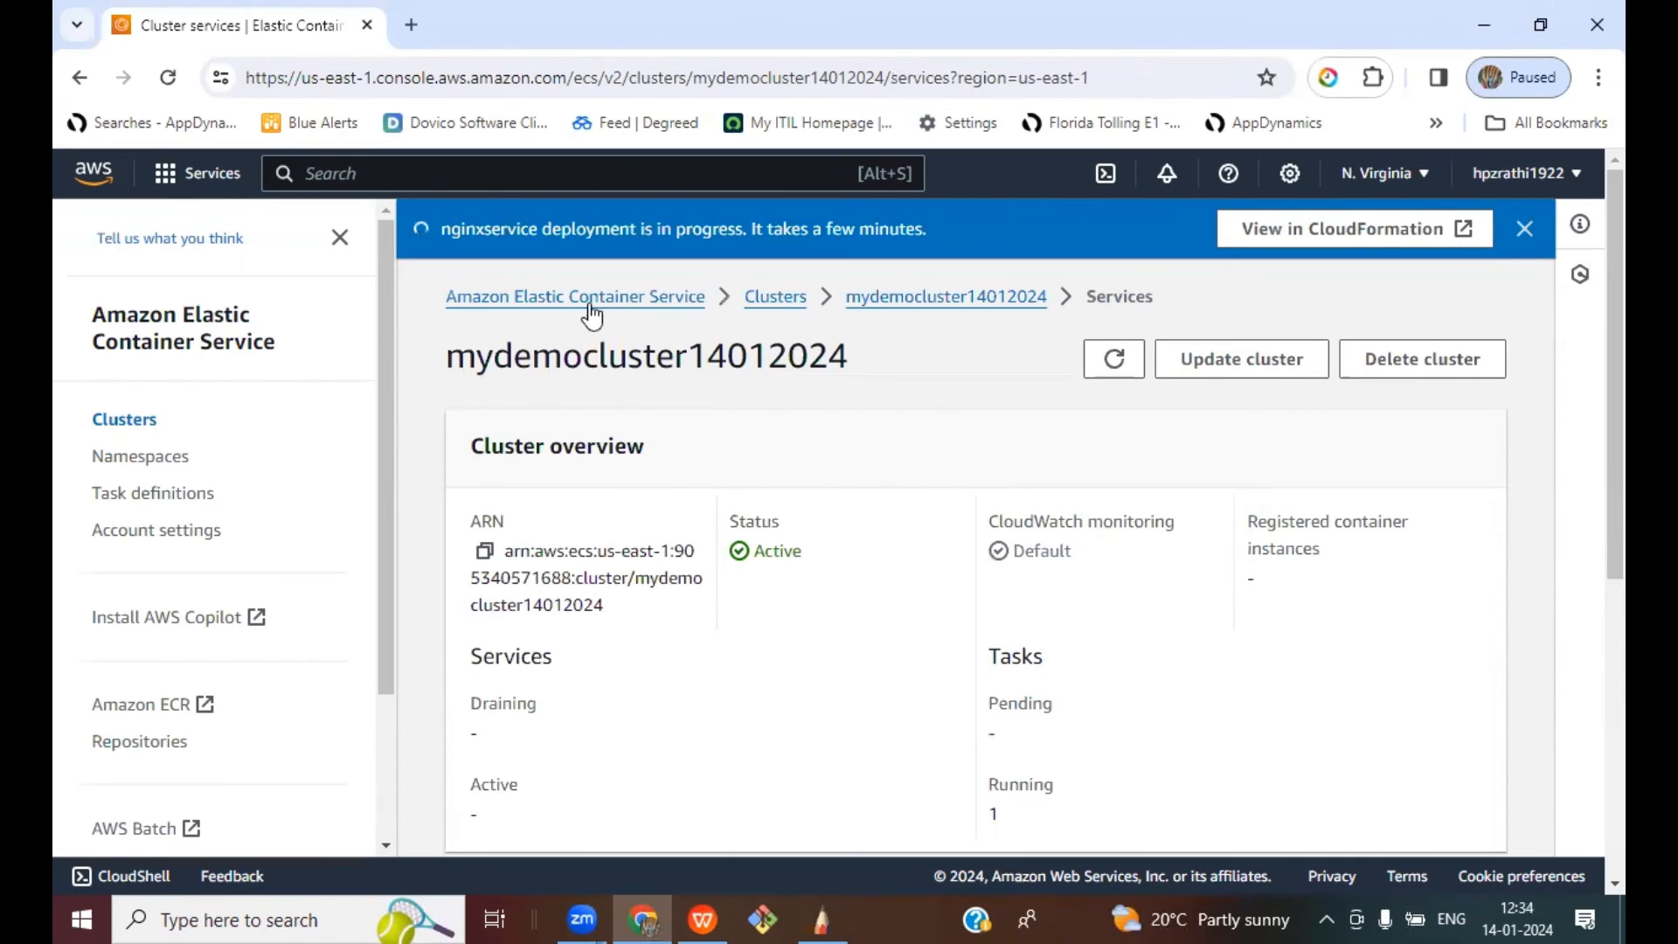
Step: Switch to ECS.pptx, tick the first four steps on the slide and underline "Test the application", clear the marks, and return to Chrome
click(703, 919)
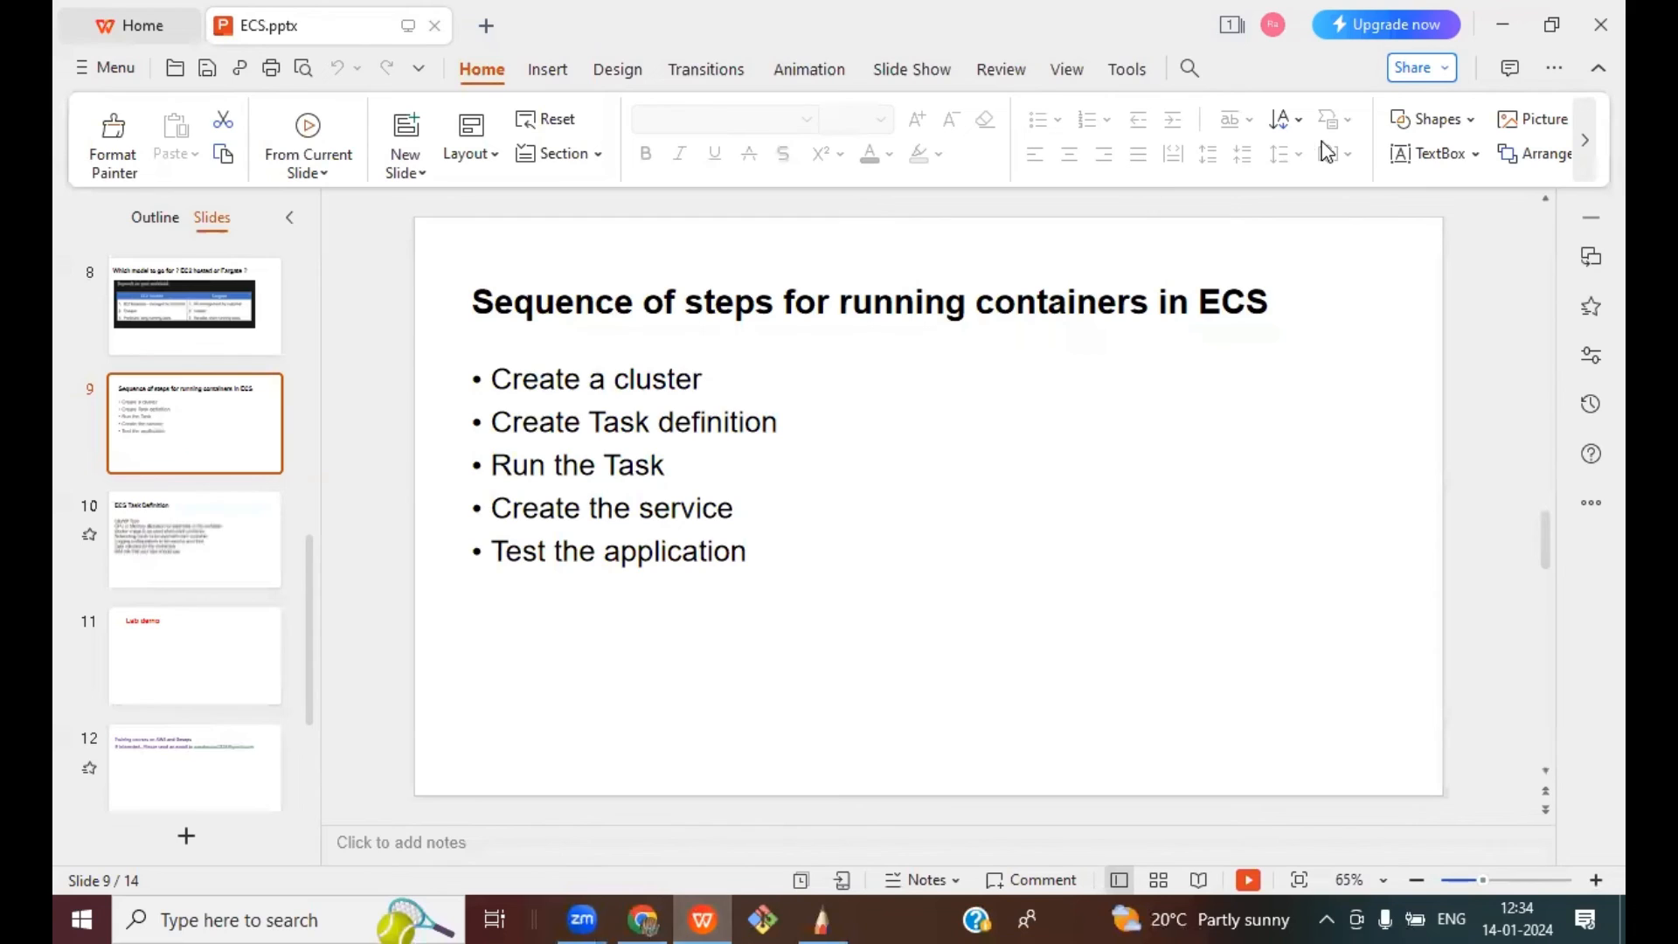
click(1344, 124)
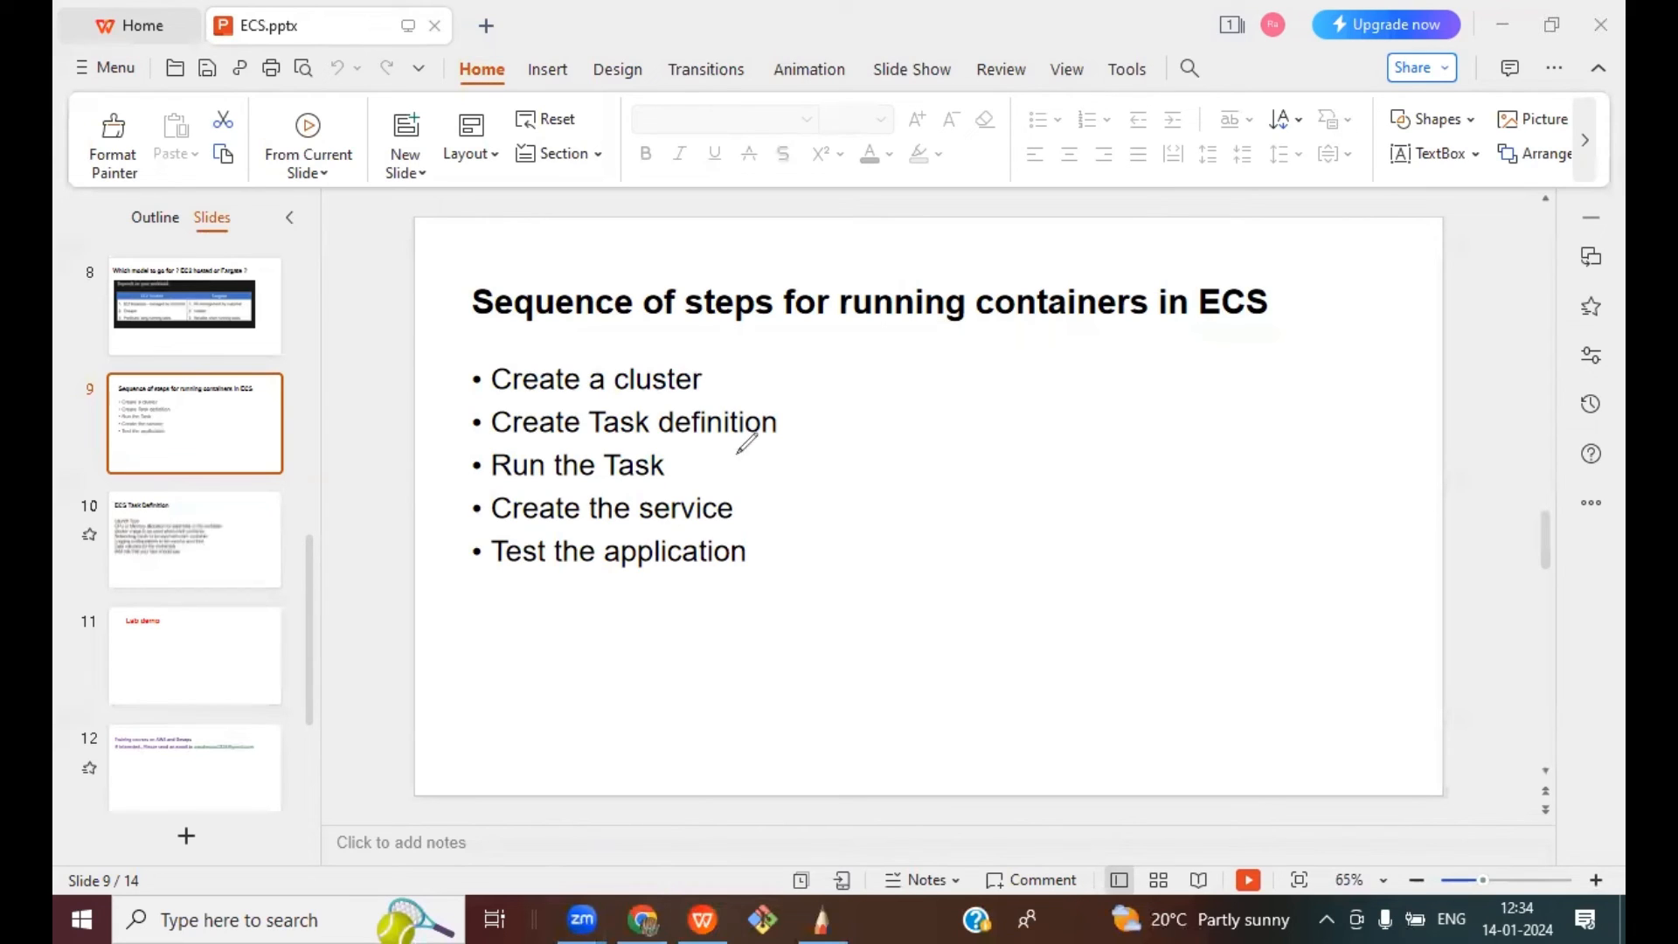
drag(718, 378, 742, 341)
drag(784, 435, 852, 365)
drag(677, 477, 704, 454)
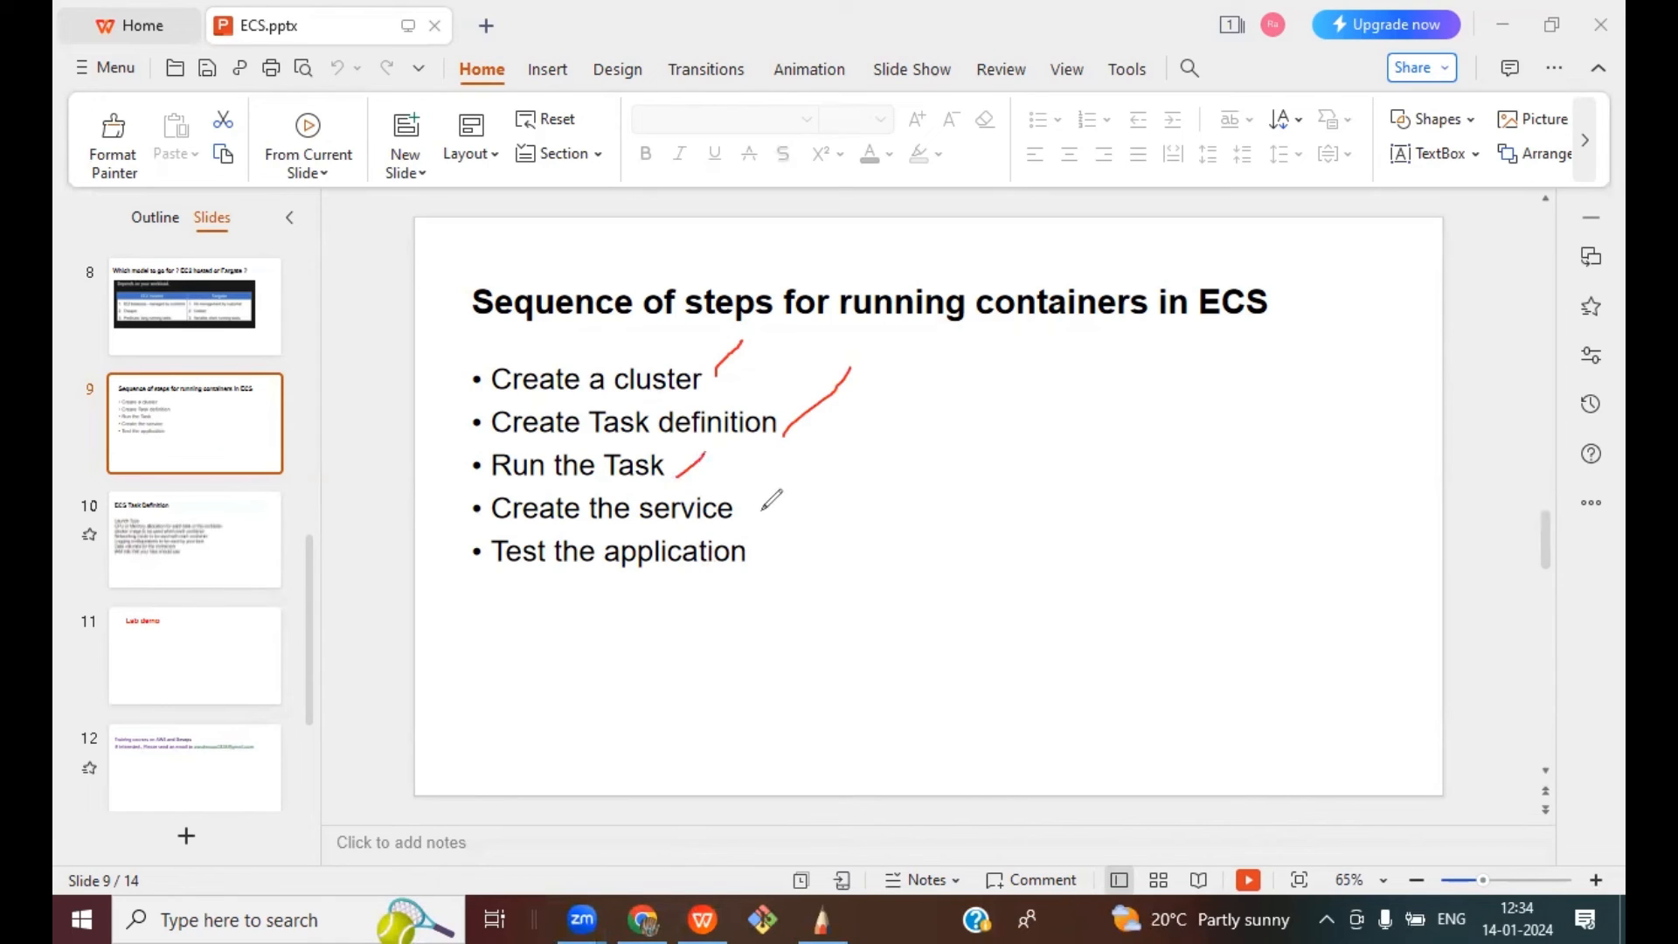
drag(744, 513, 807, 462)
drag(491, 570, 757, 555)
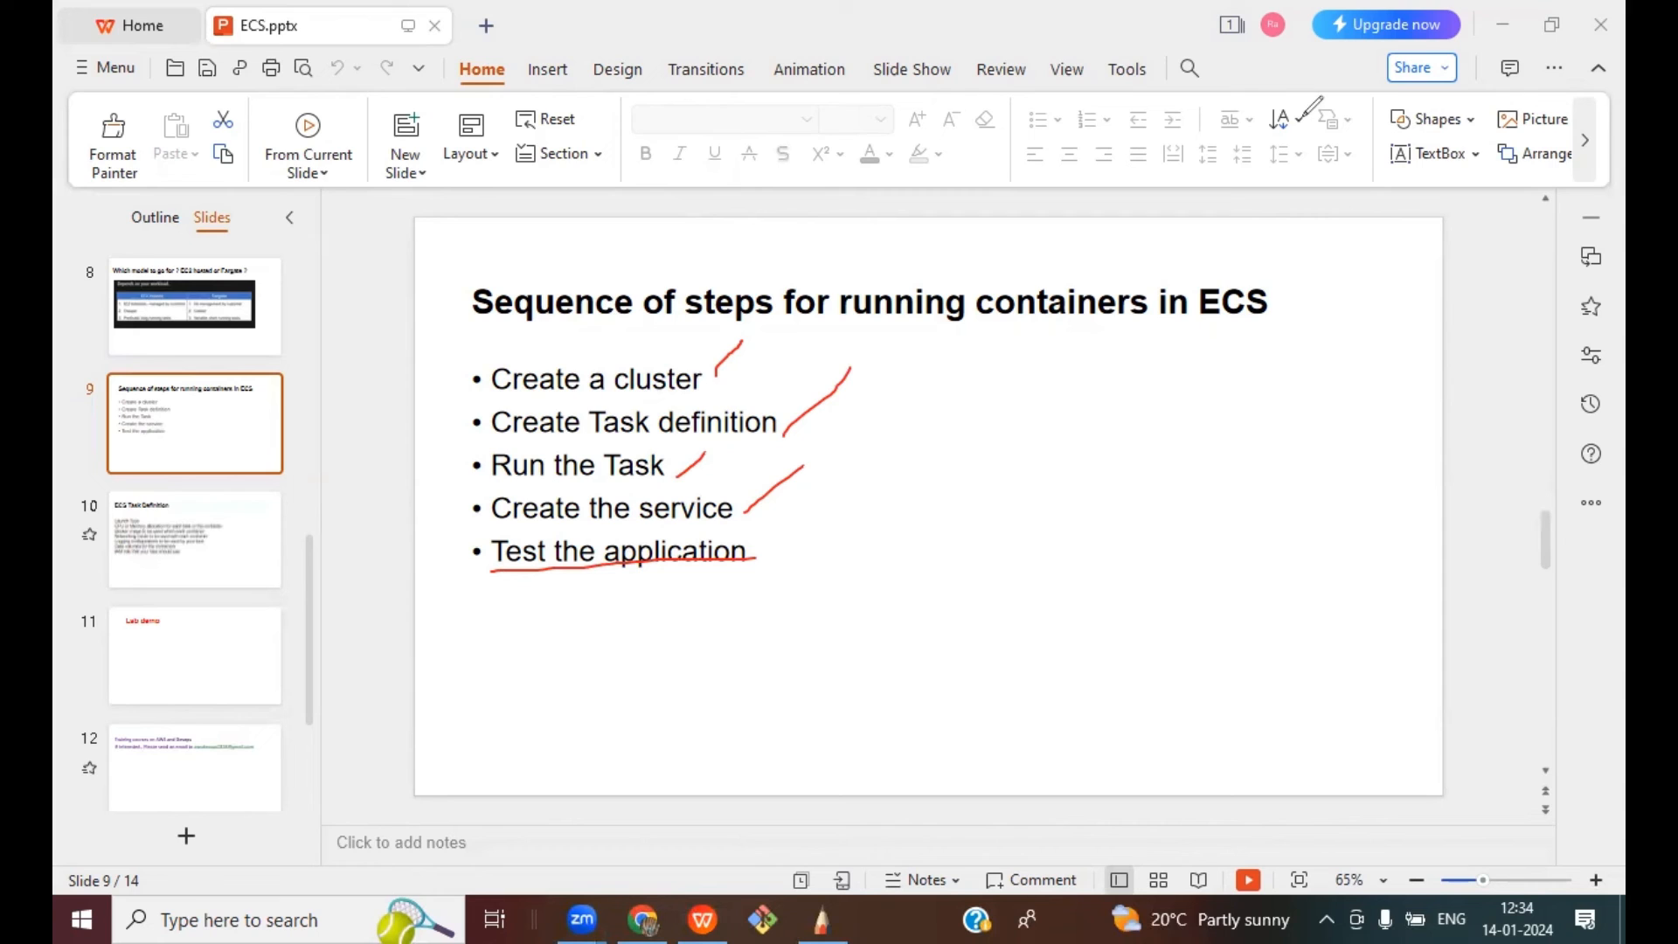
click(1205, 239)
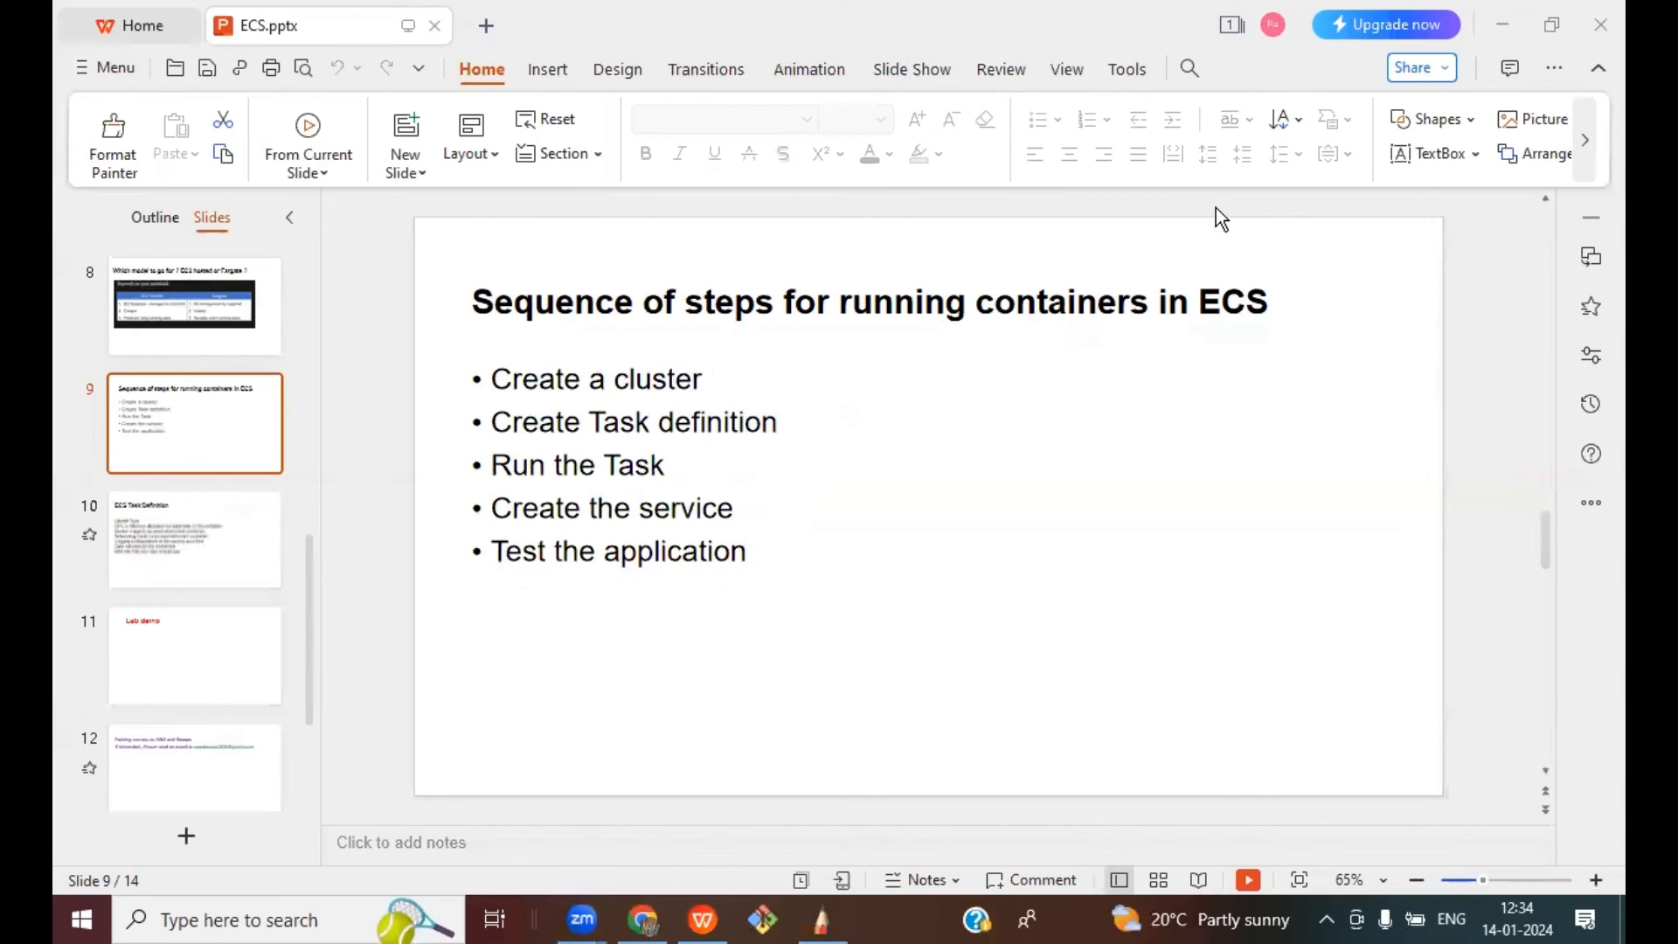
key(alt+Tab)
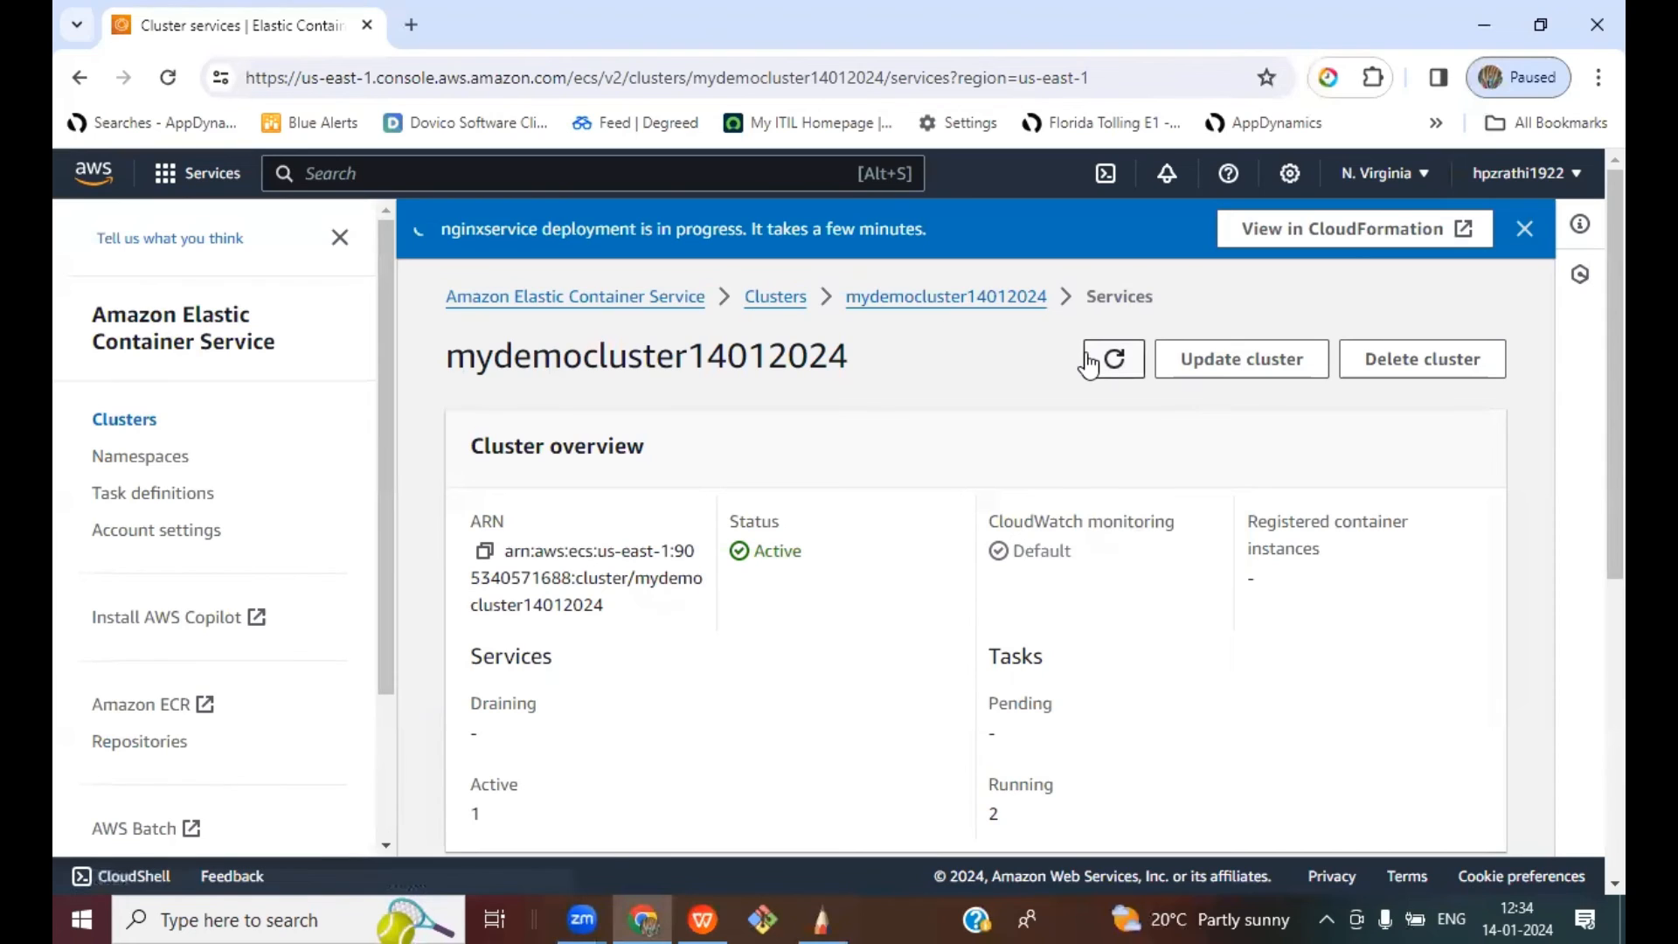
Step: Refresh and reopen mydemocluster14012024, and examine nginxservice's status, running tasks and last deployment in the services list
click(1115, 359)
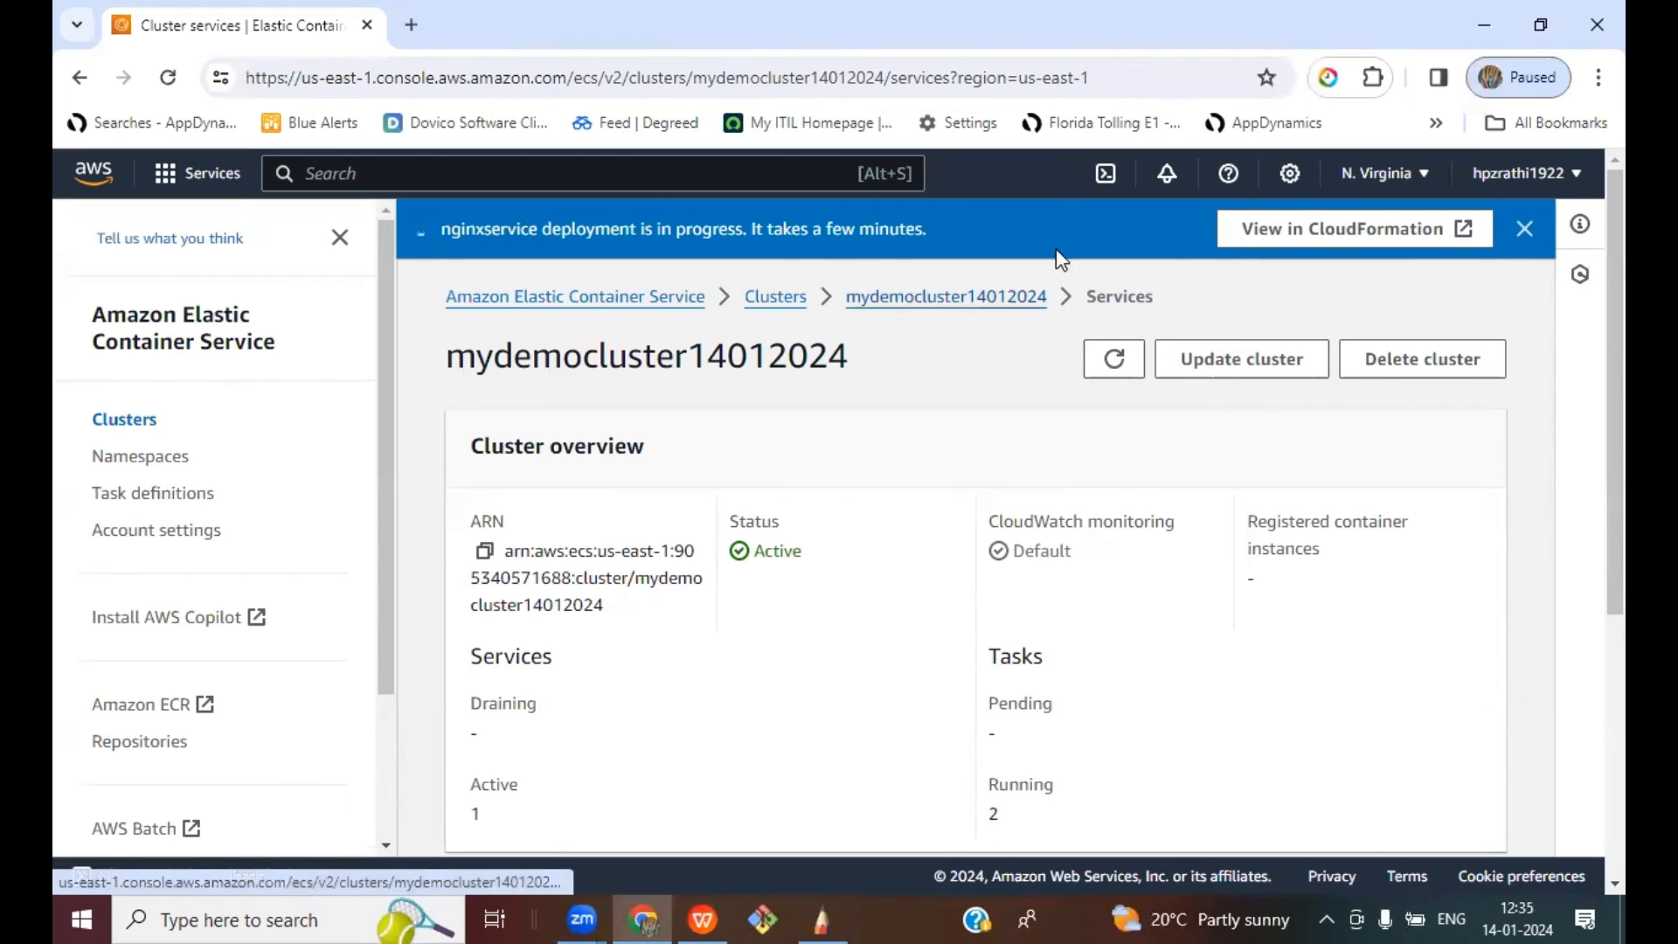
click(752, 299)
click(579, 539)
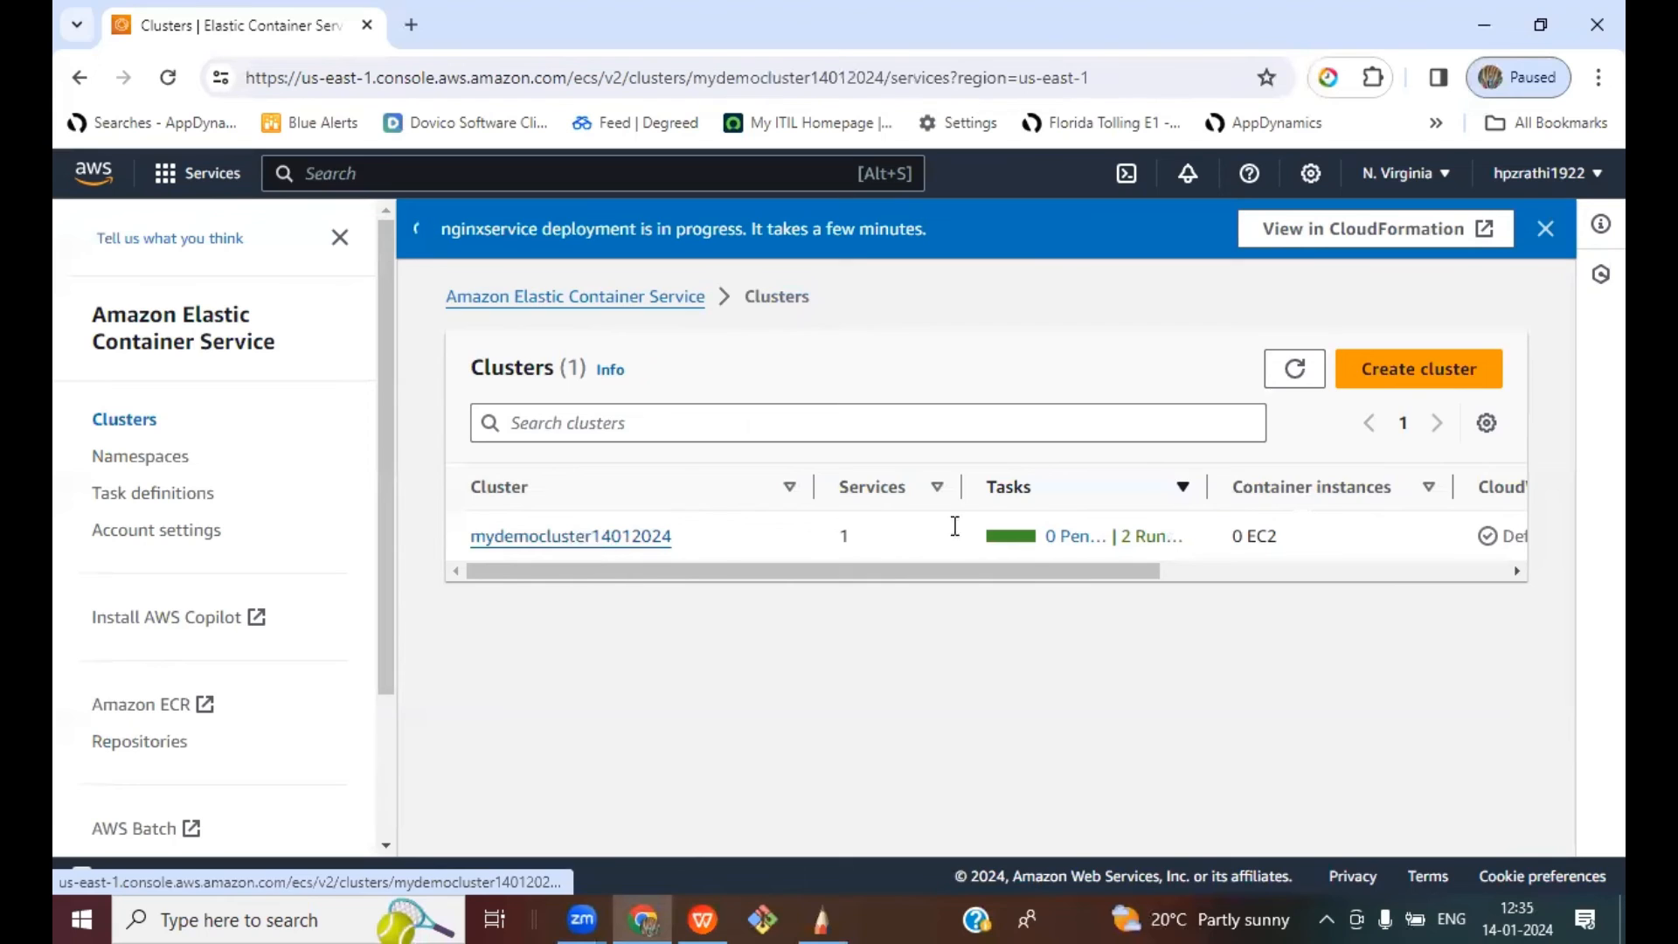
scroll(1585, 543, down, 5)
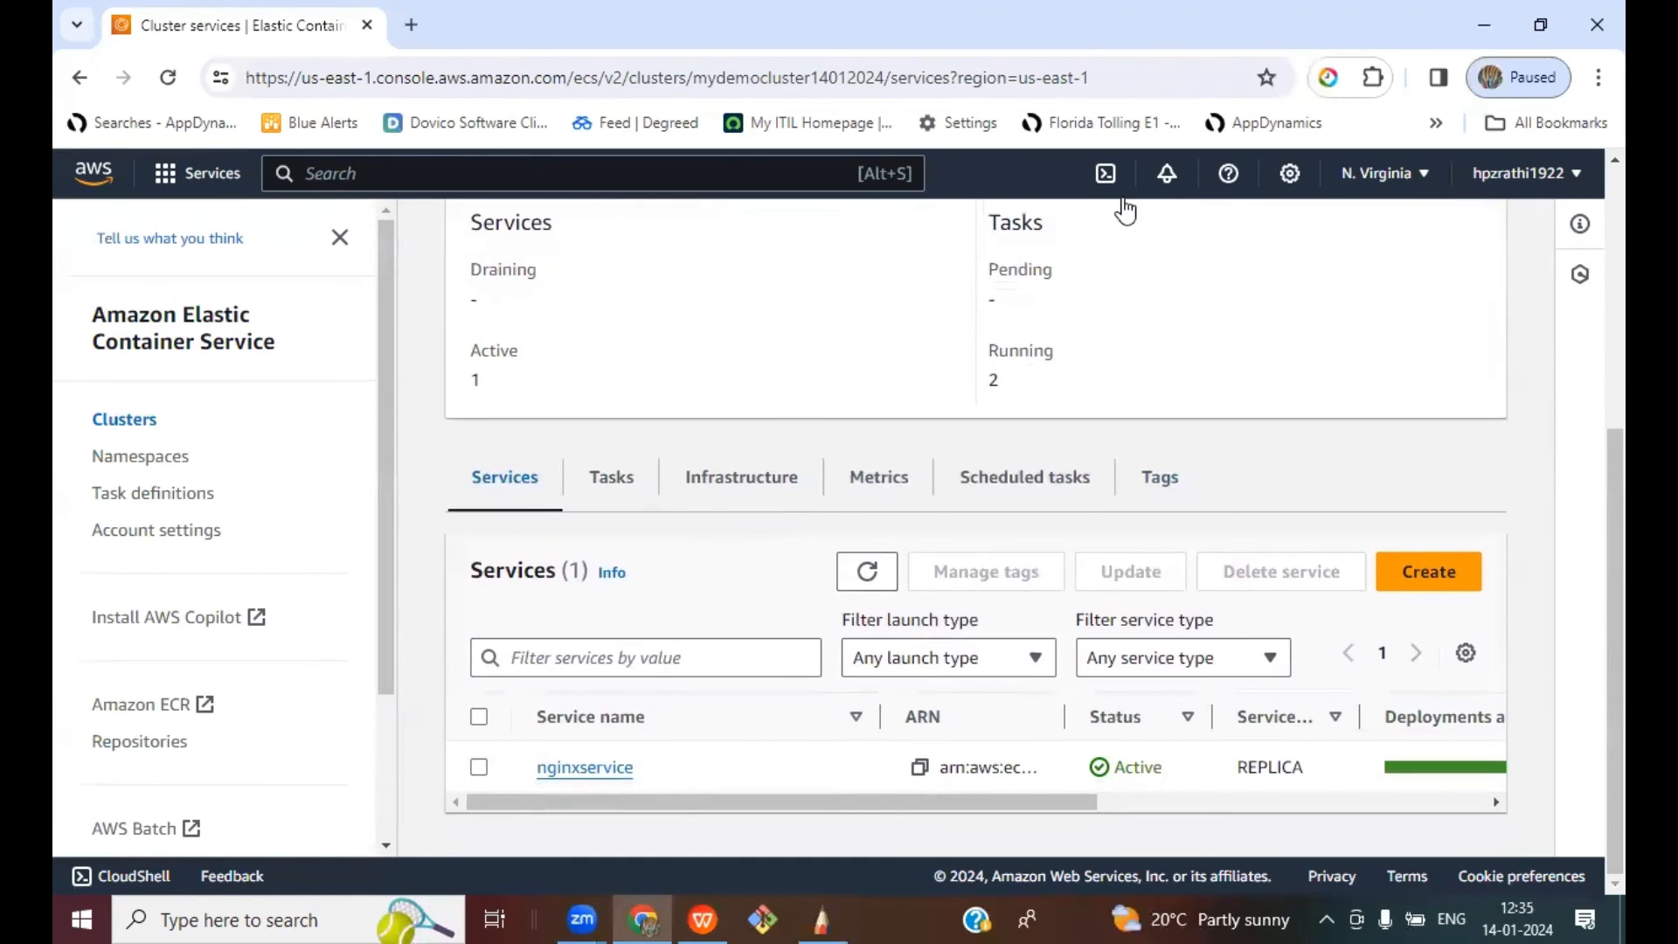
scroll(901, 809, right, 2)
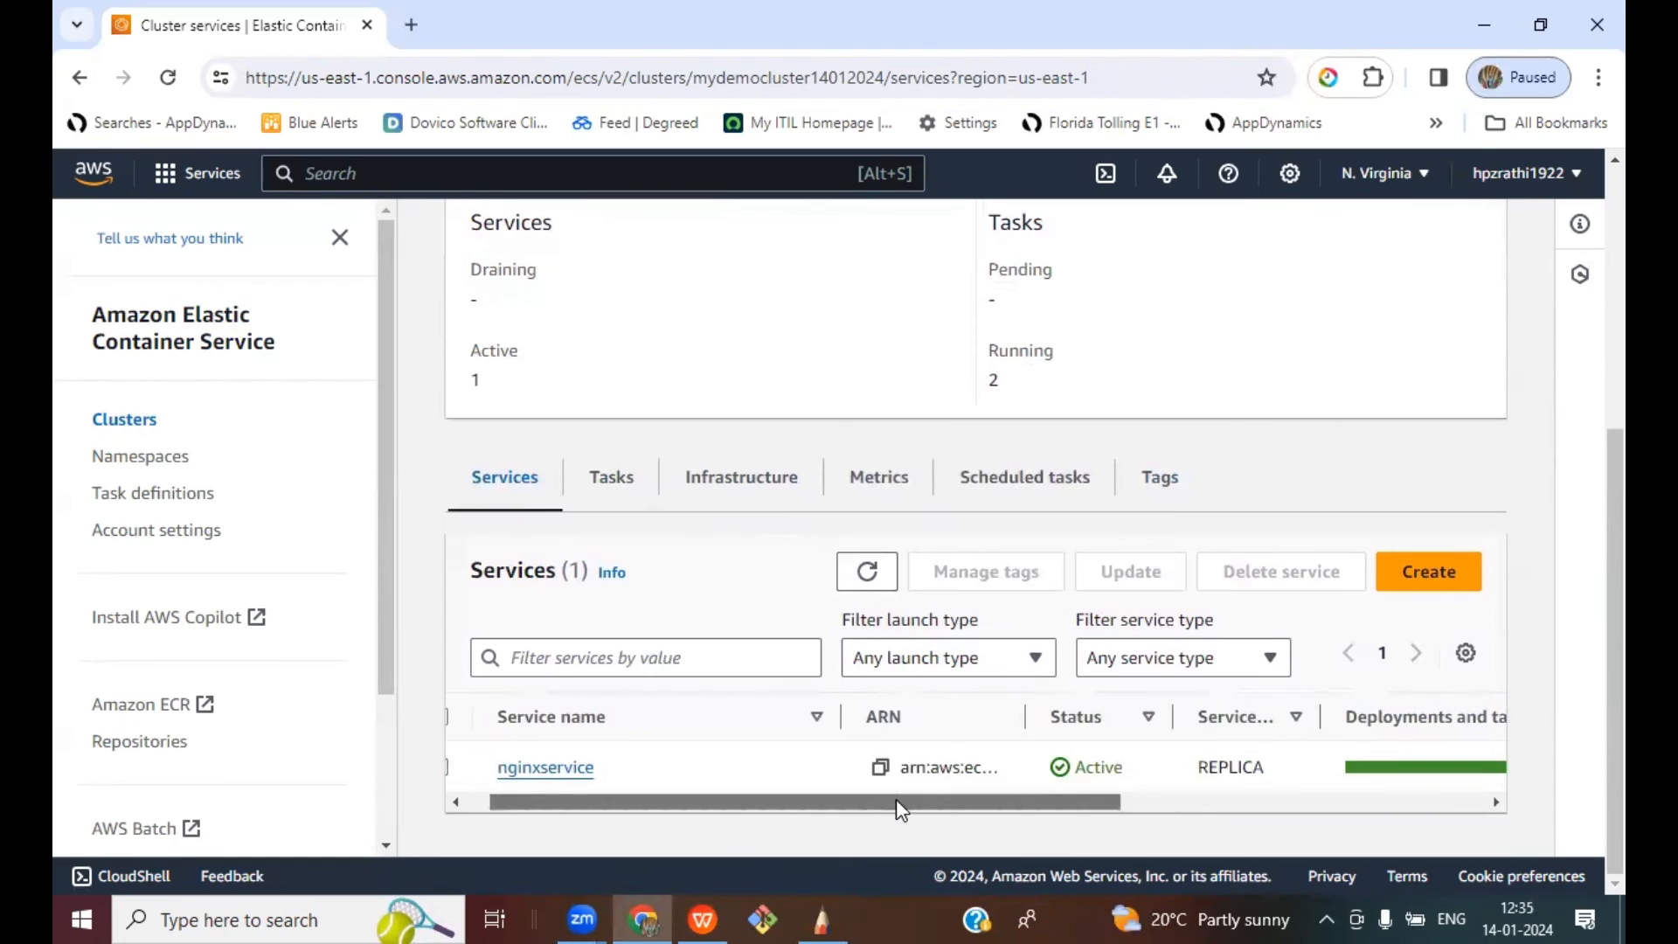
drag(900, 808, 690, 848)
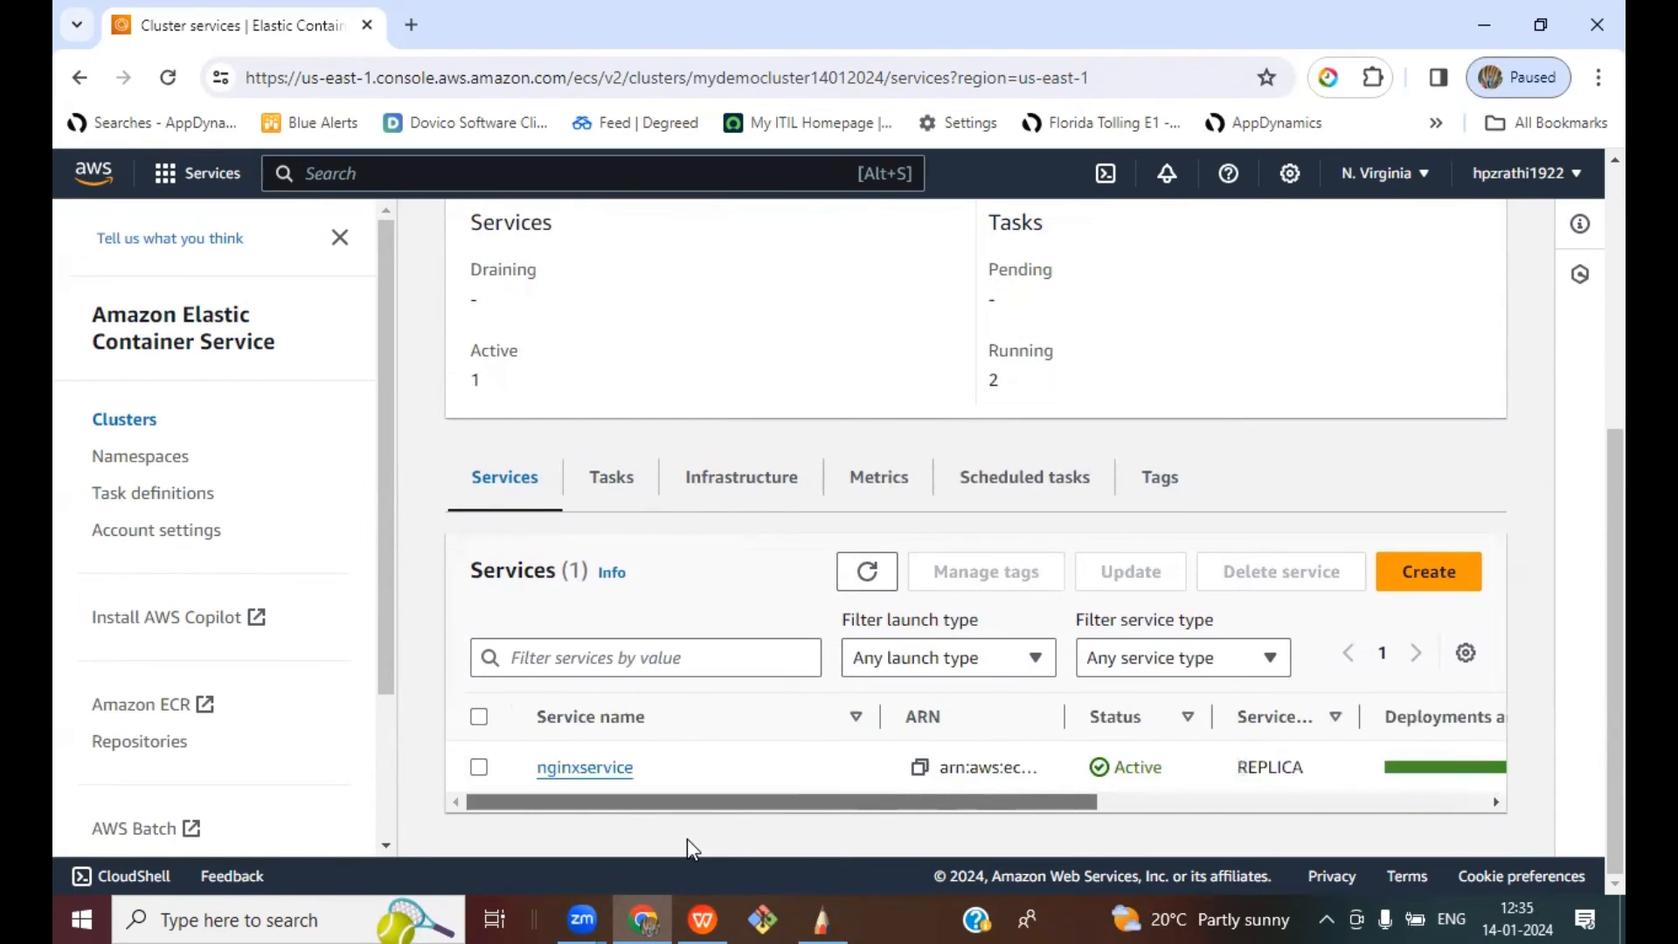
scroll(977, 831, right, 6)
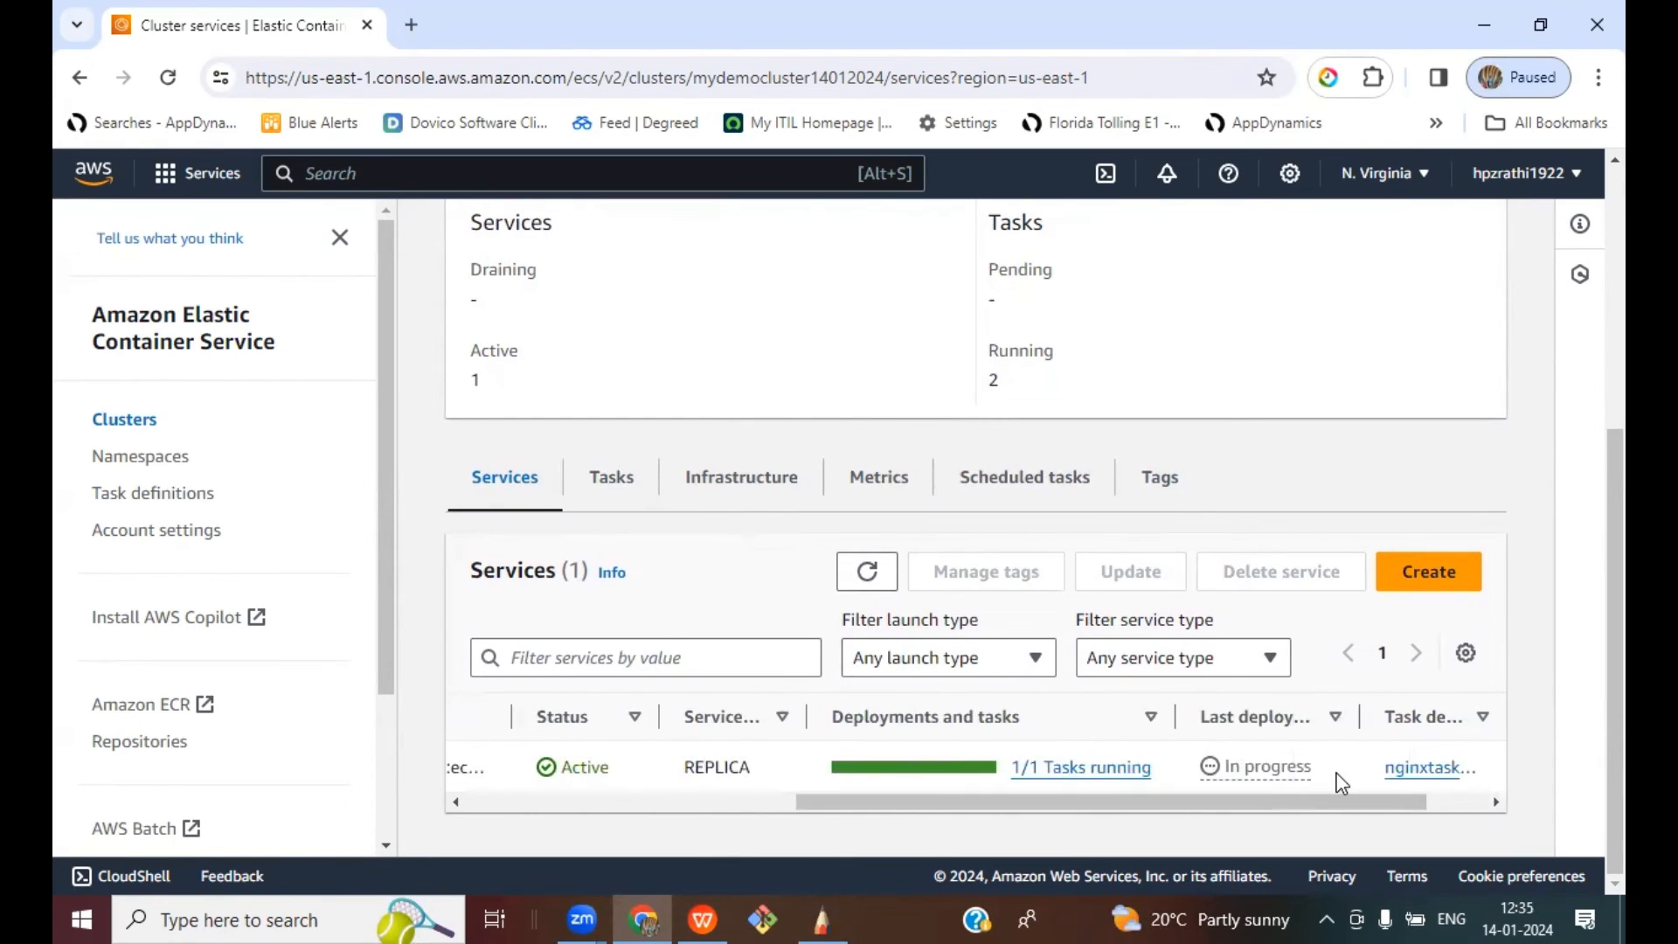
drag(1342, 784, 1215, 771)
drag(988, 804, 475, 816)
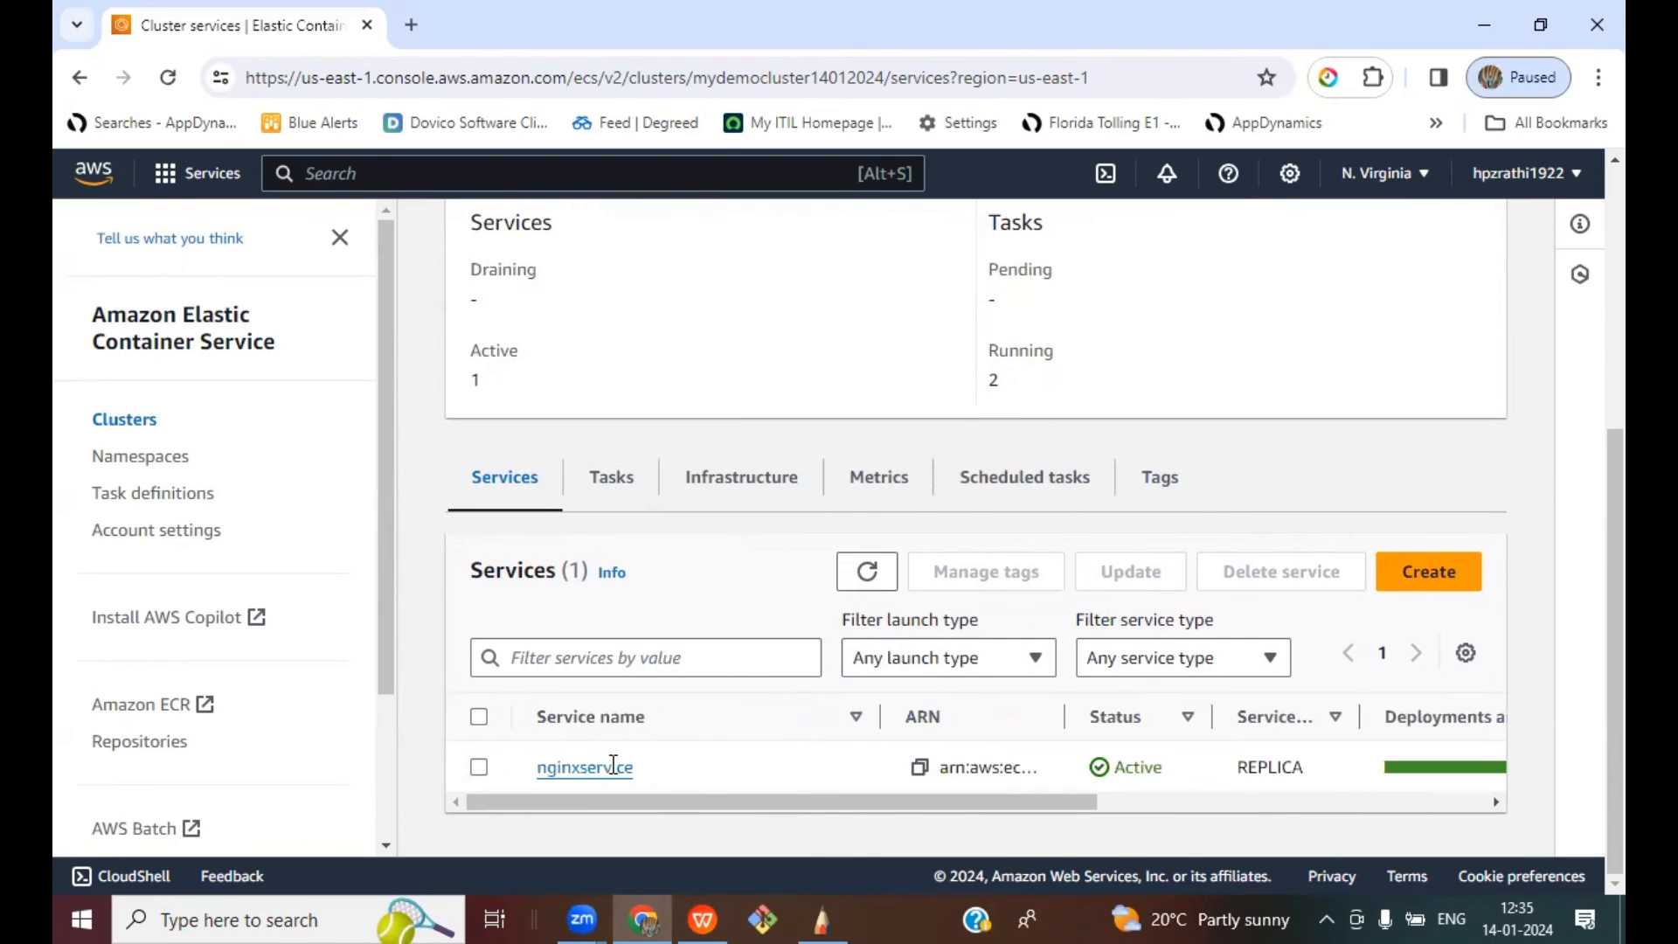
scroll(775, 752, up, 4)
scroll(776, 764, down, 4)
Step: Review the cluster's tasks, its infrastructure capacity providers, and its CPU and memory metrics
click(627, 505)
drag(816, 816, 615, 823)
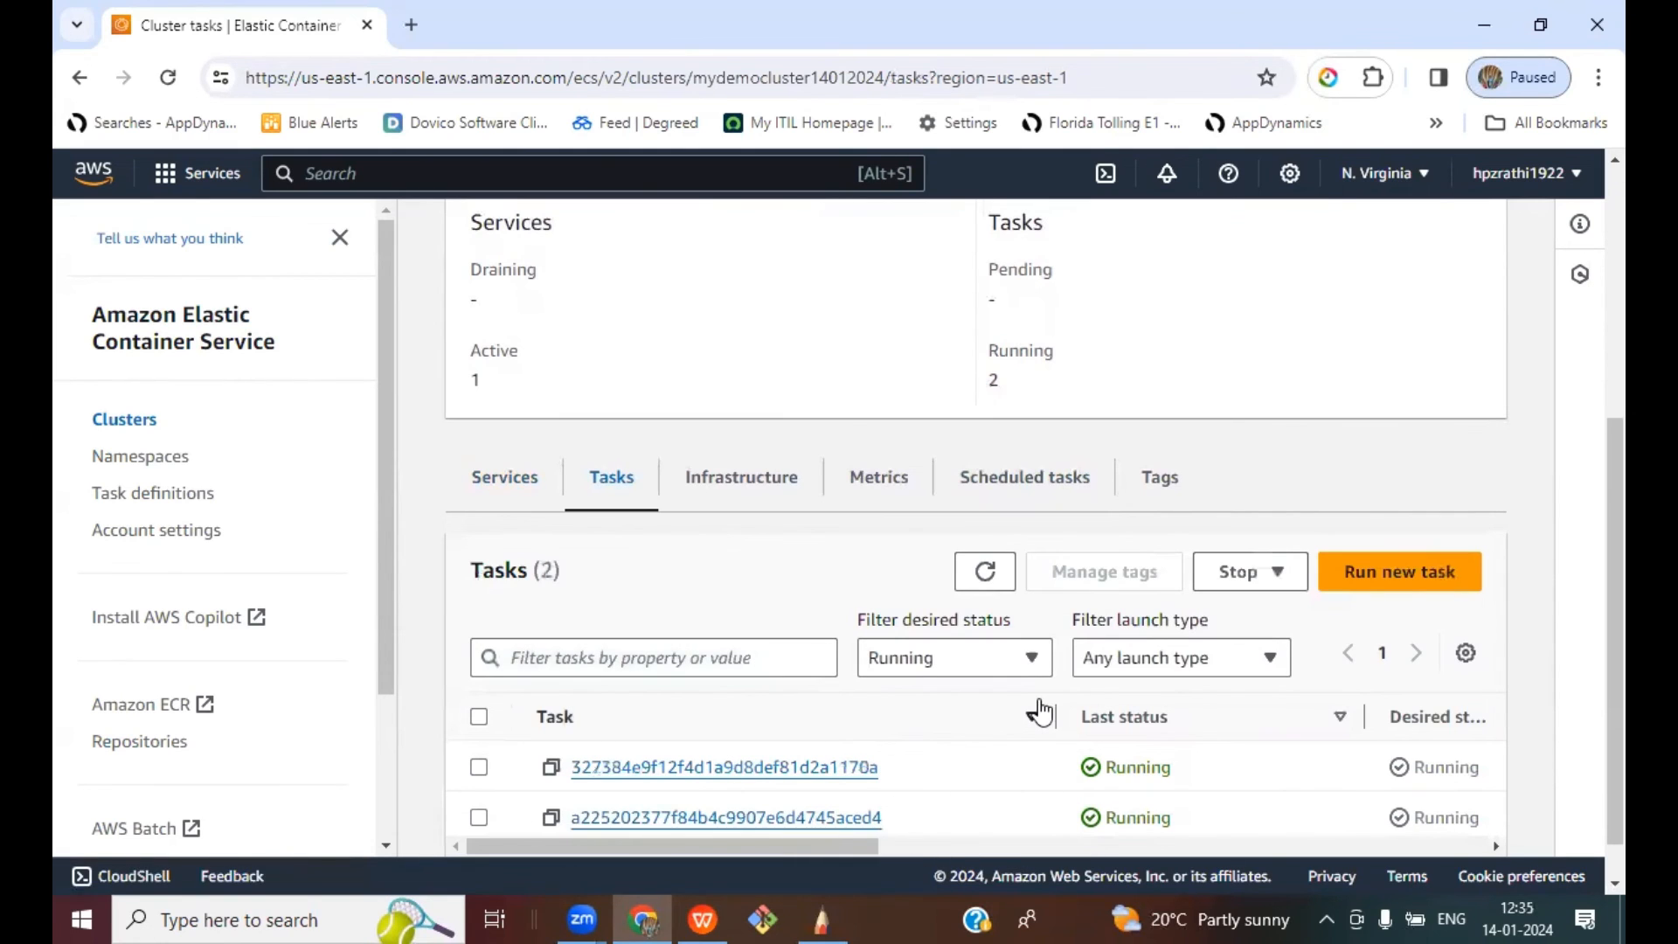
click(720, 495)
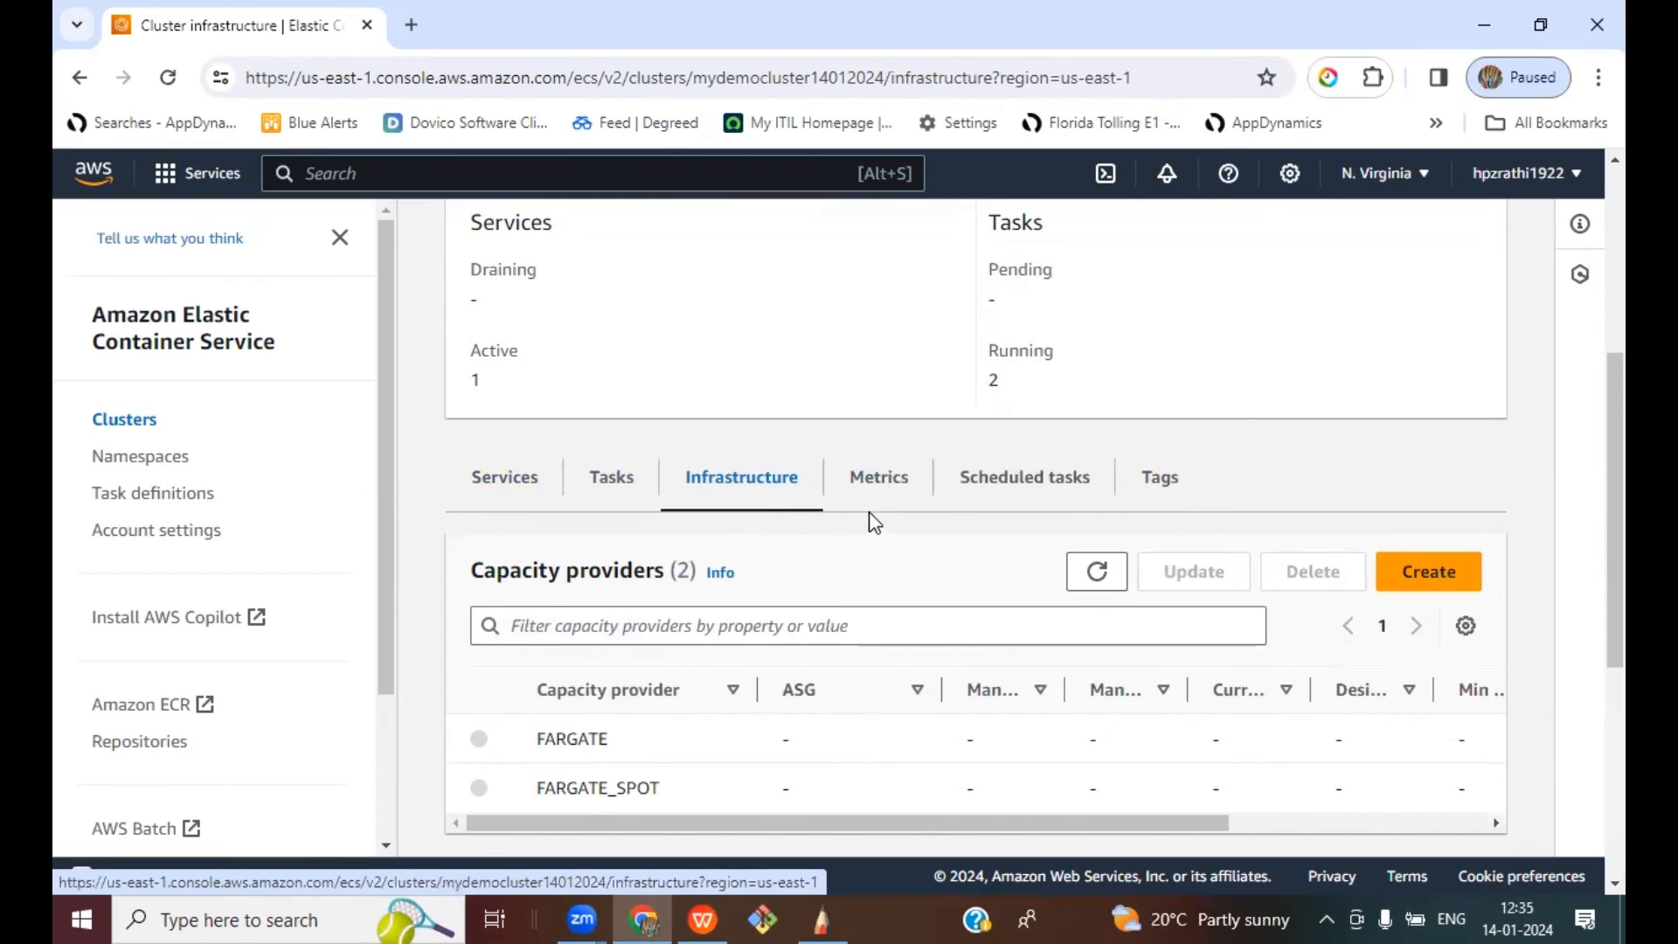
click(876, 490)
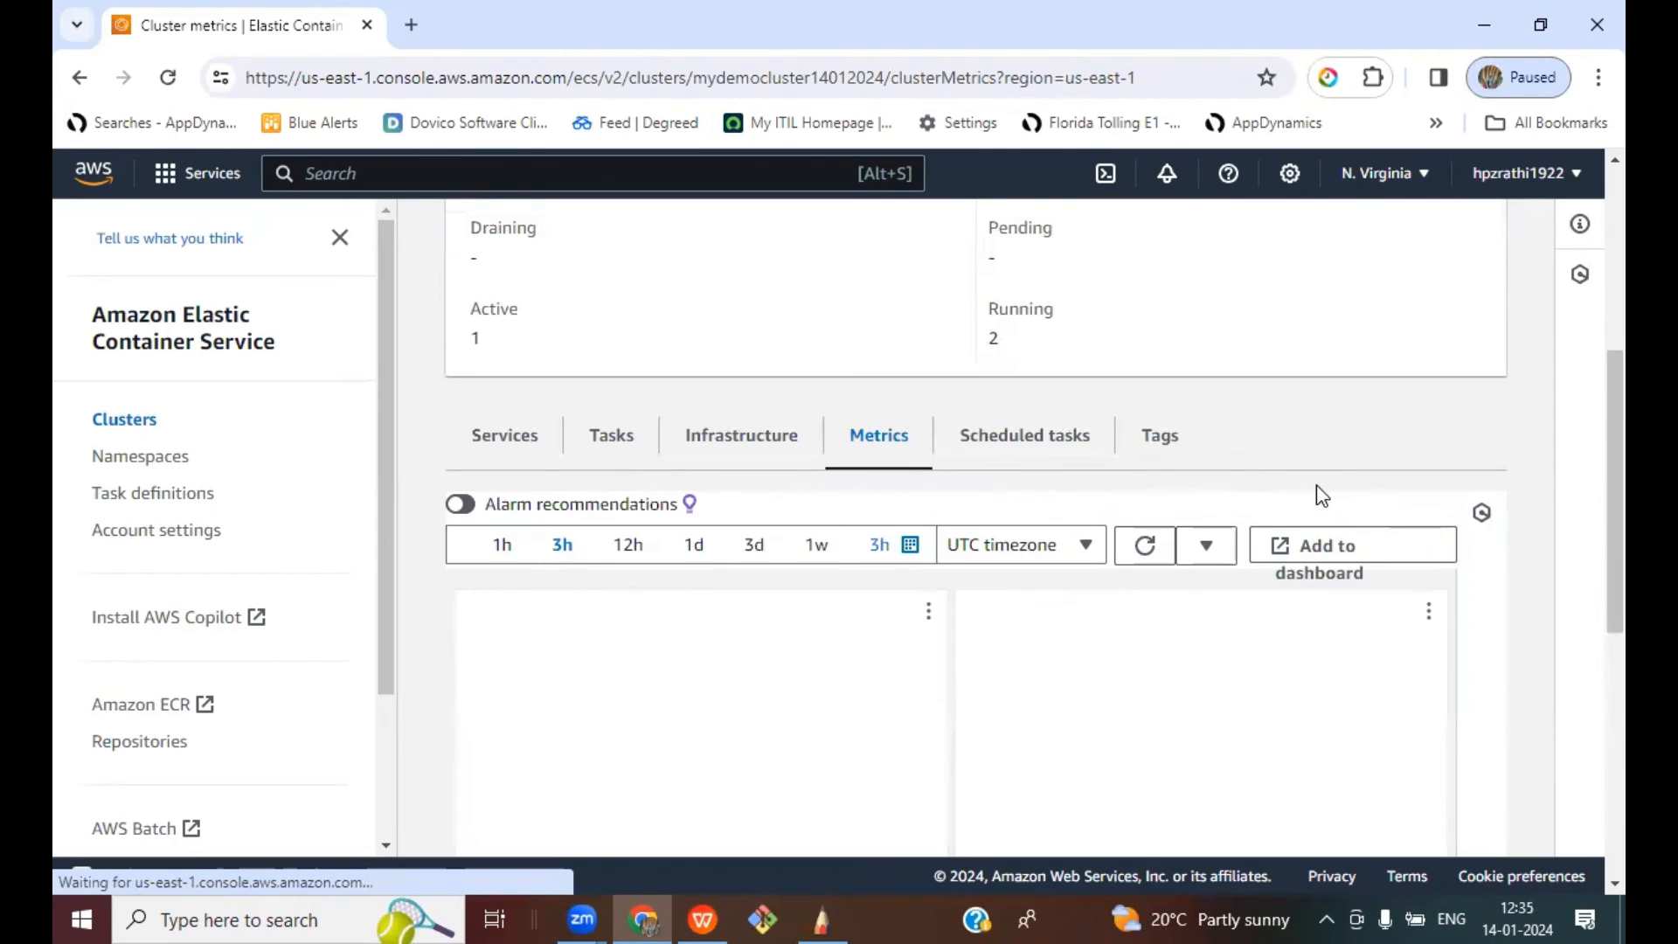
mouse_move(1614, 519)
mouse_down()
mouse_move(1614, 660)
mouse_move(1614, 506)
mouse_up()
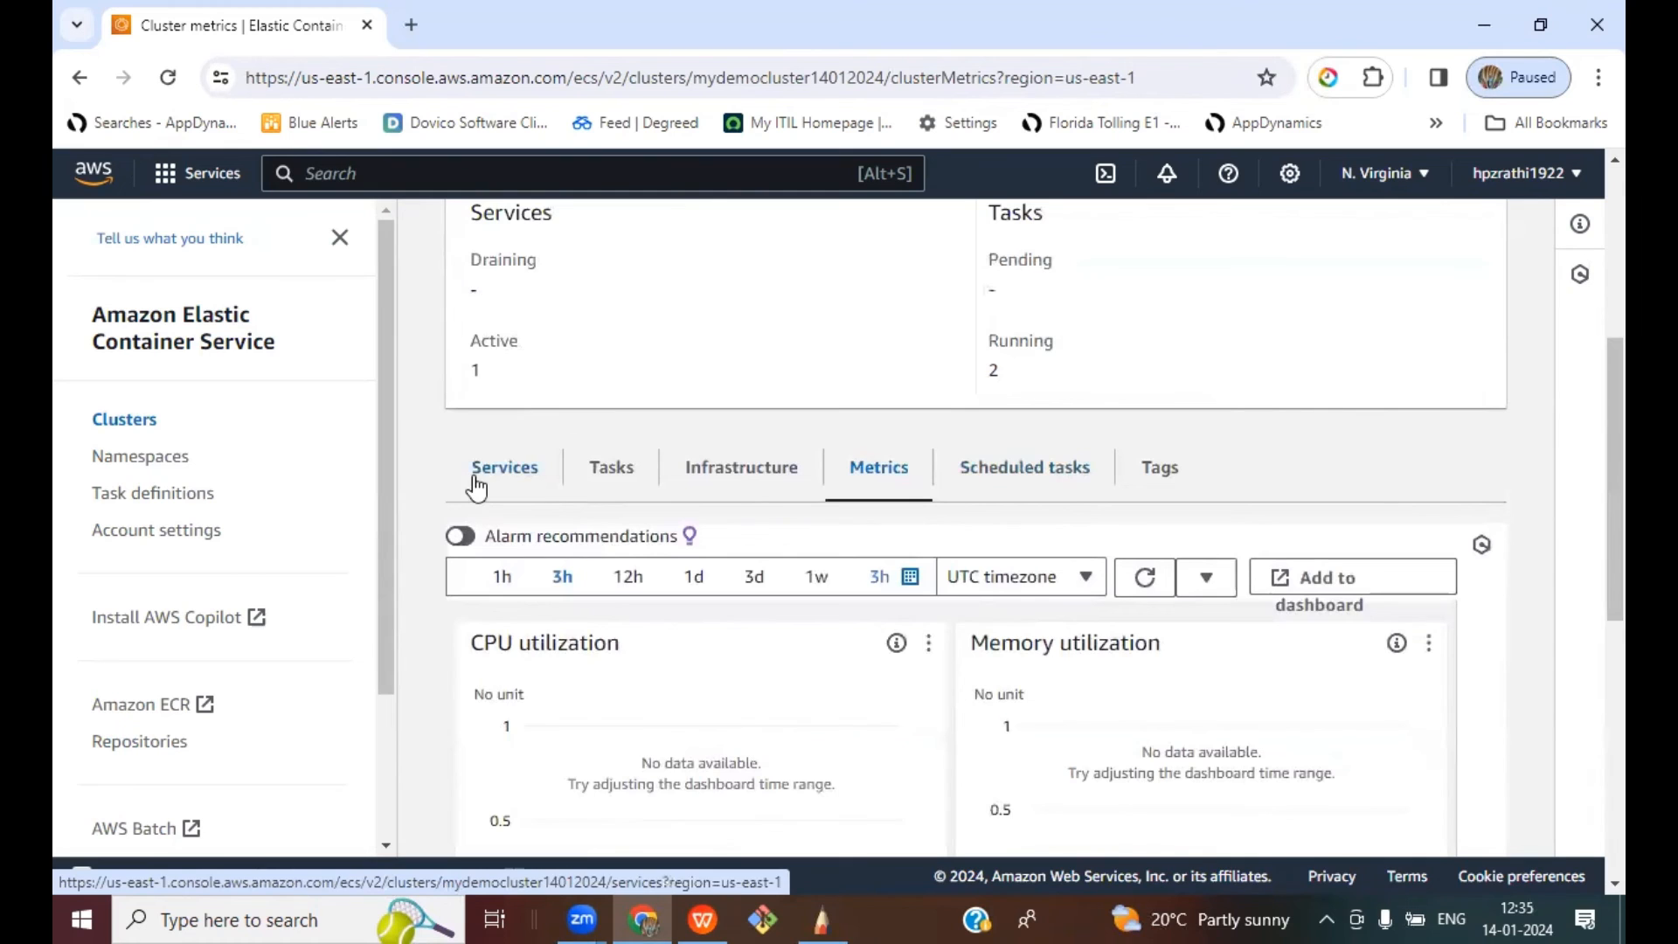
Step: Refresh the cluster's services and open nginxservice to review its health and metrics
click(529, 470)
scroll(957, 608, up, 5)
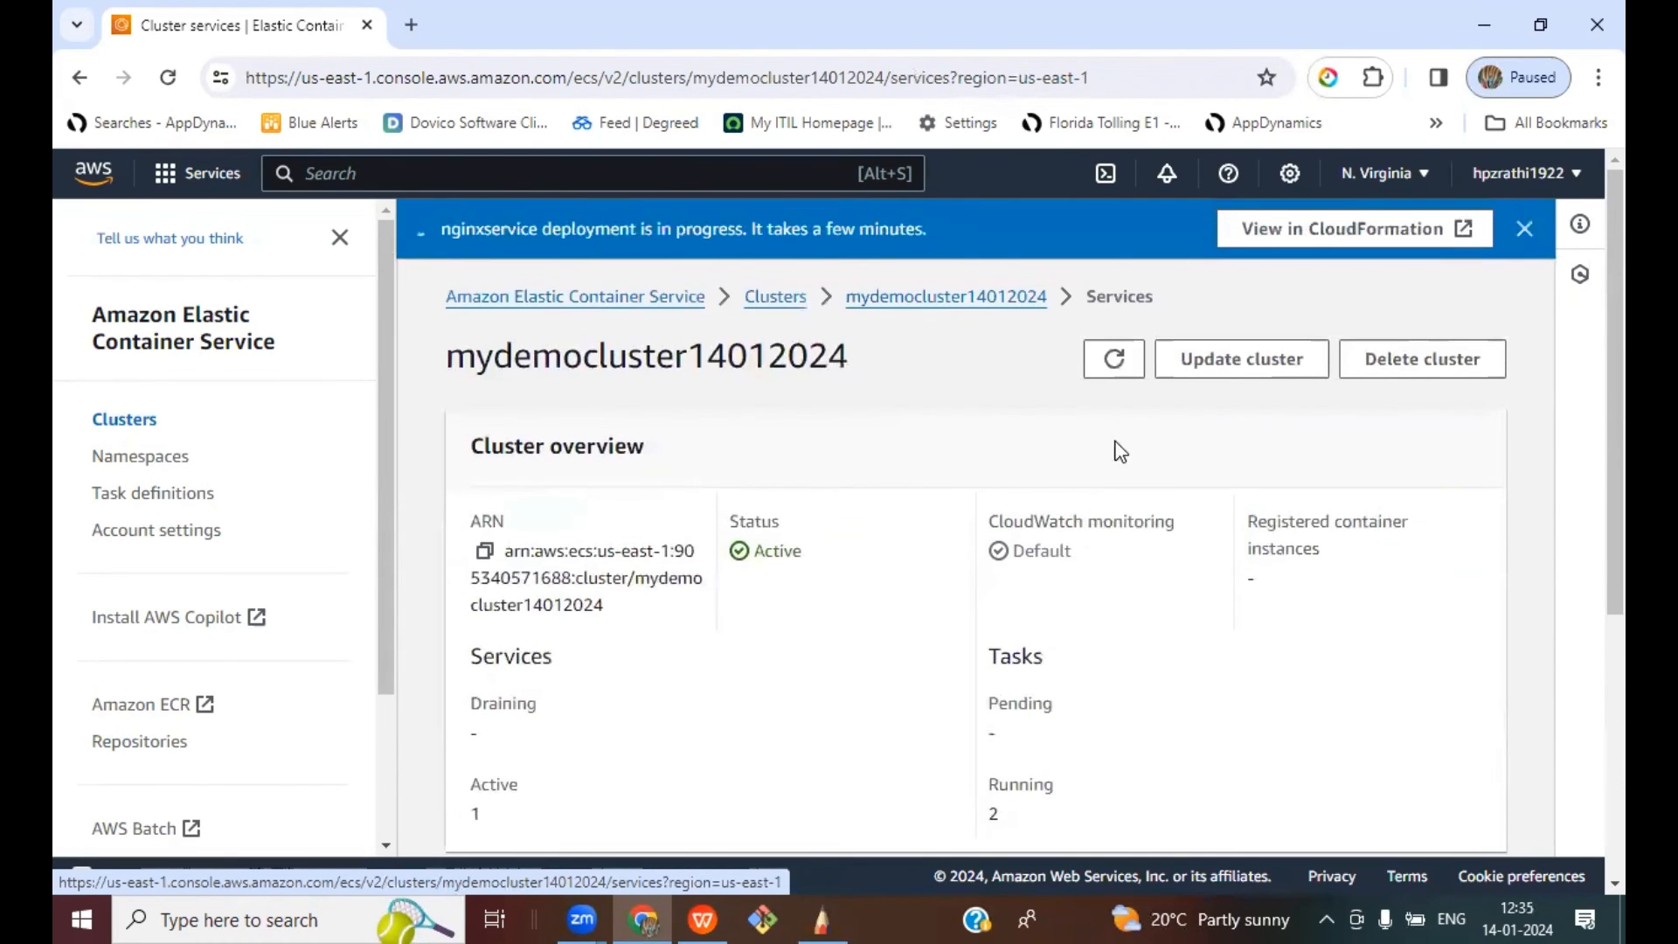
click(1116, 361)
scroll(824, 651, down, 5)
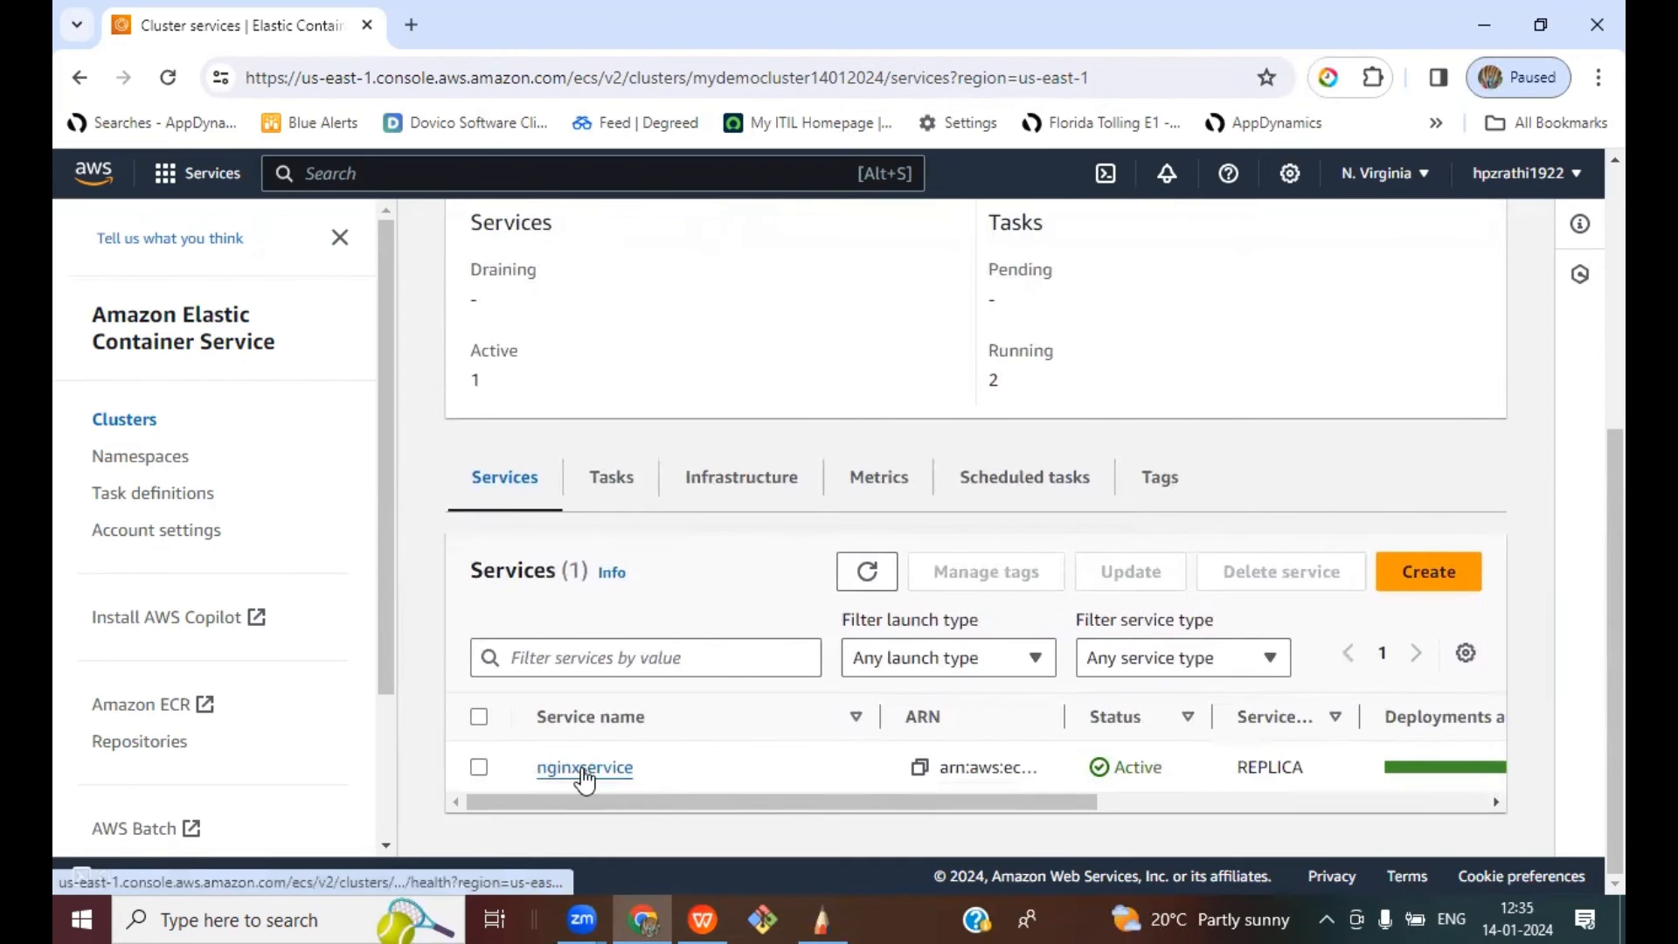
click(583, 772)
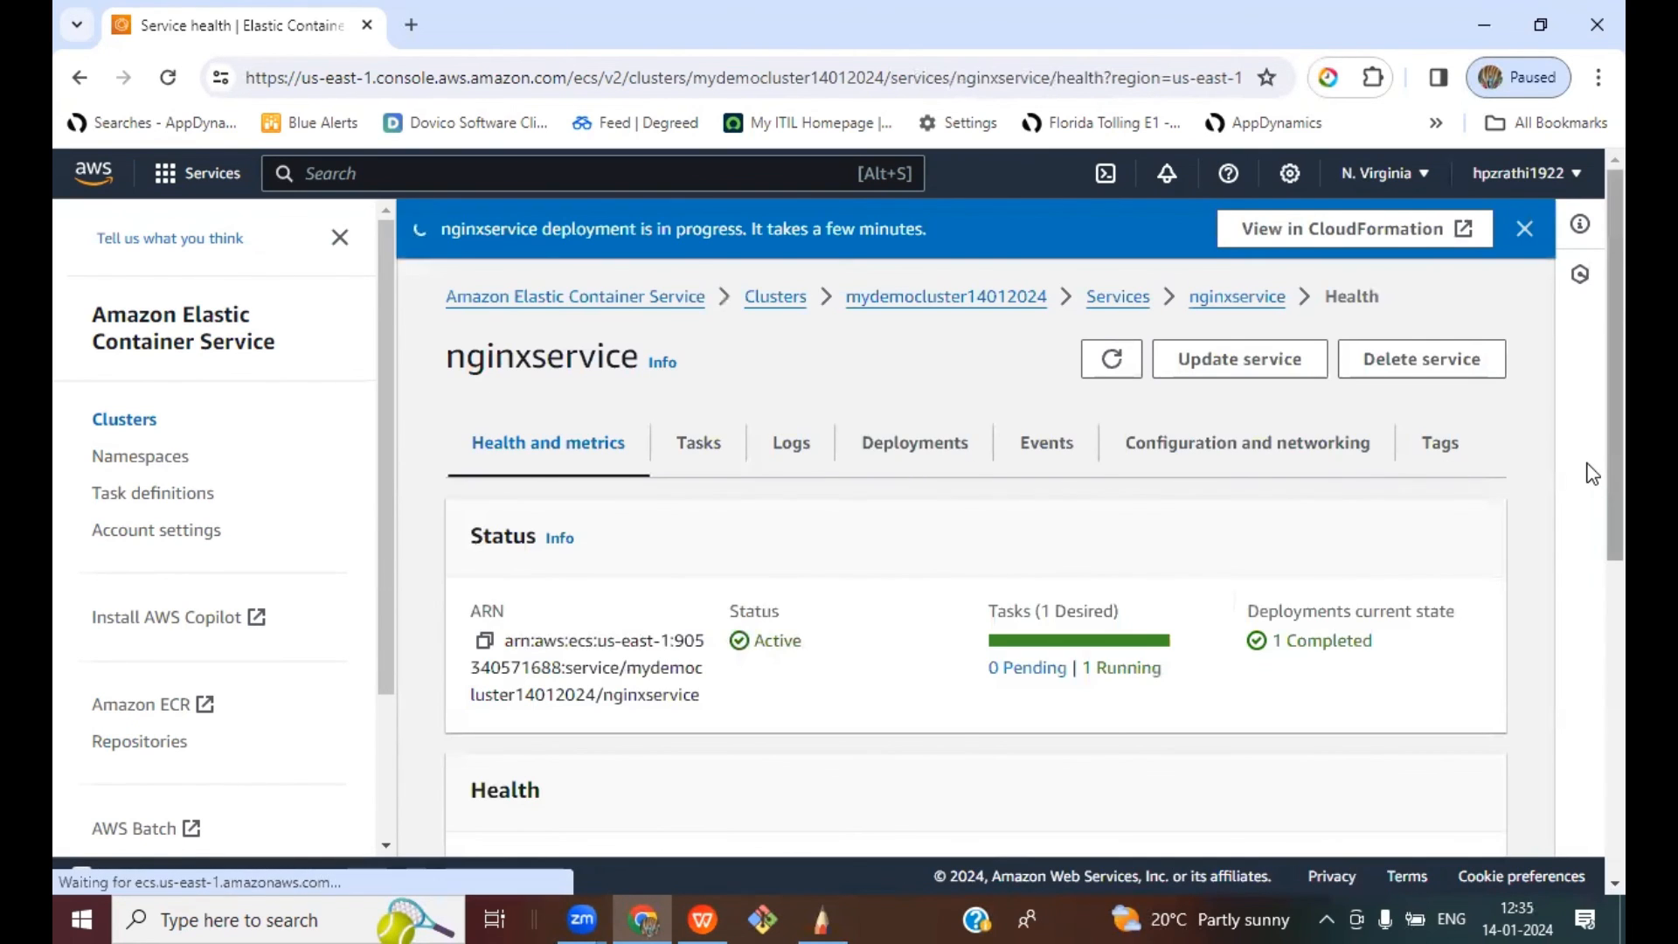
drag(1611, 479, 1591, 628)
scroll(1591, 612, up, 5)
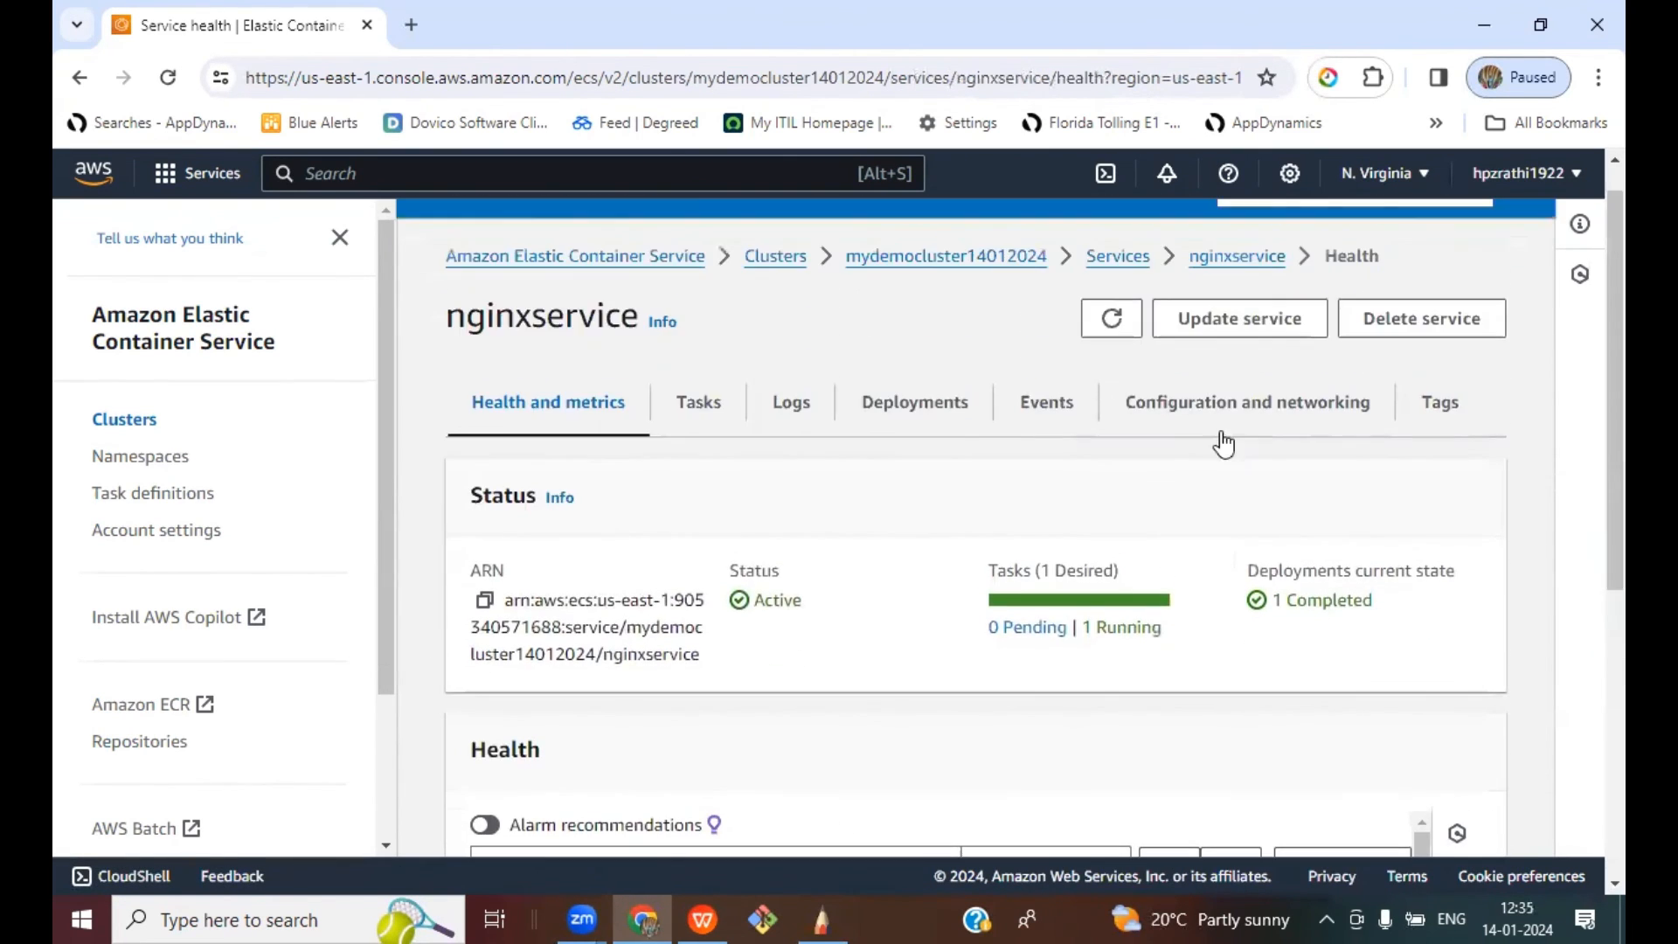
Step: Open the running task of nginxservice and examine its configuration, including the public IP address
click(710, 409)
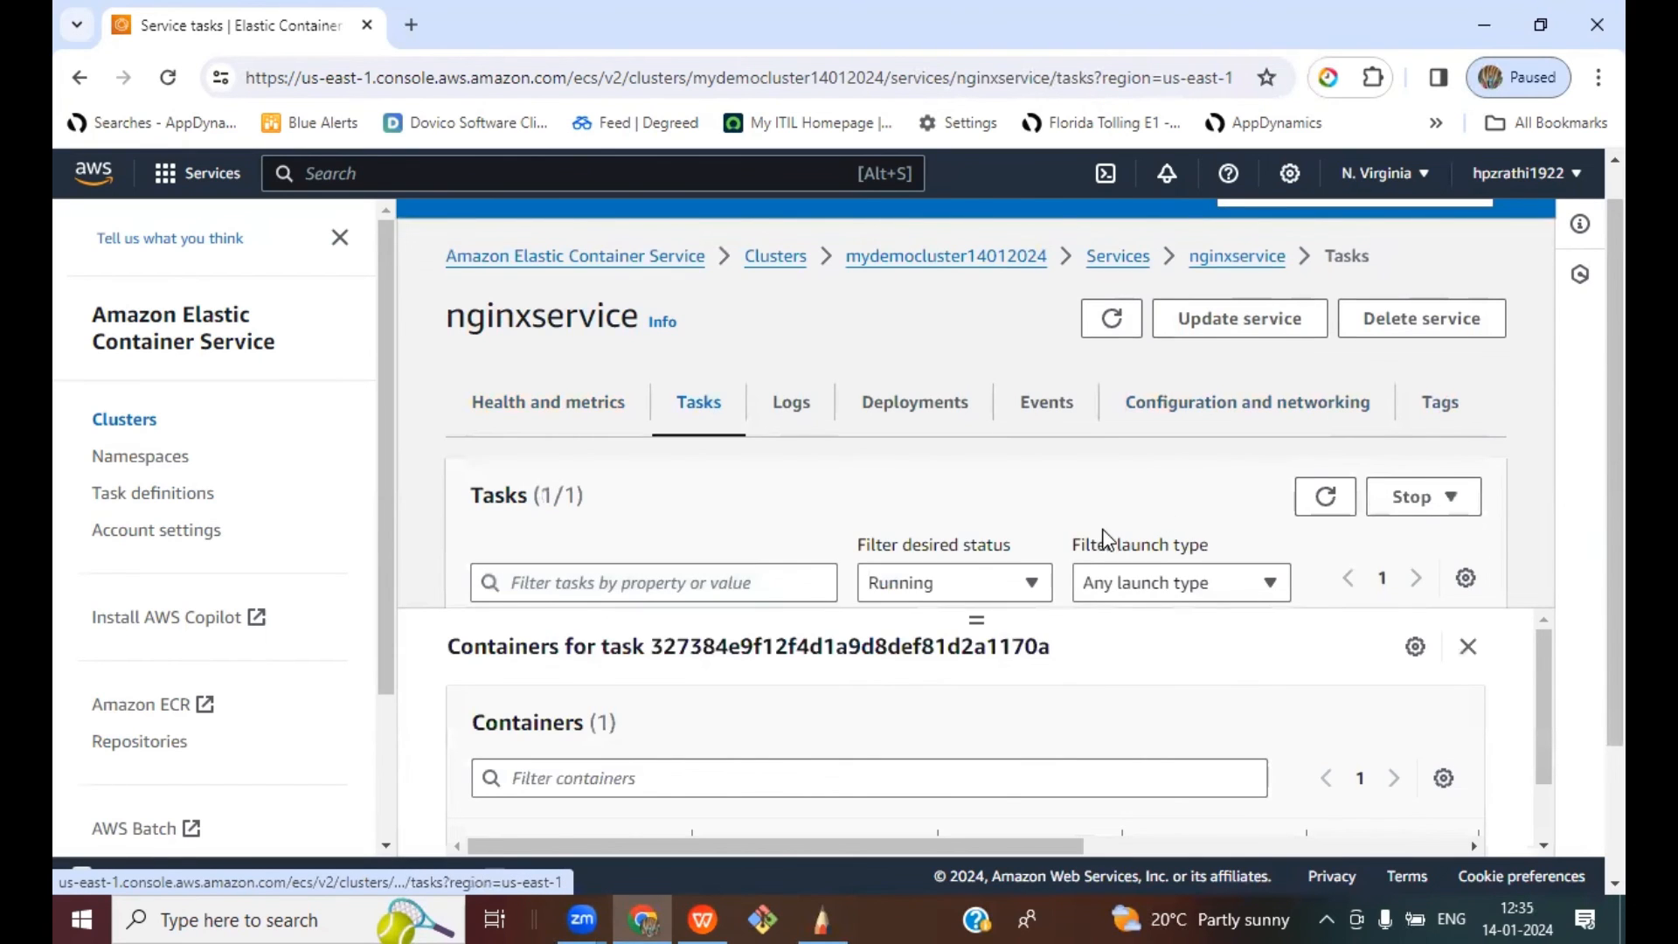
scroll(1093, 540, down, 2)
click(709, 522)
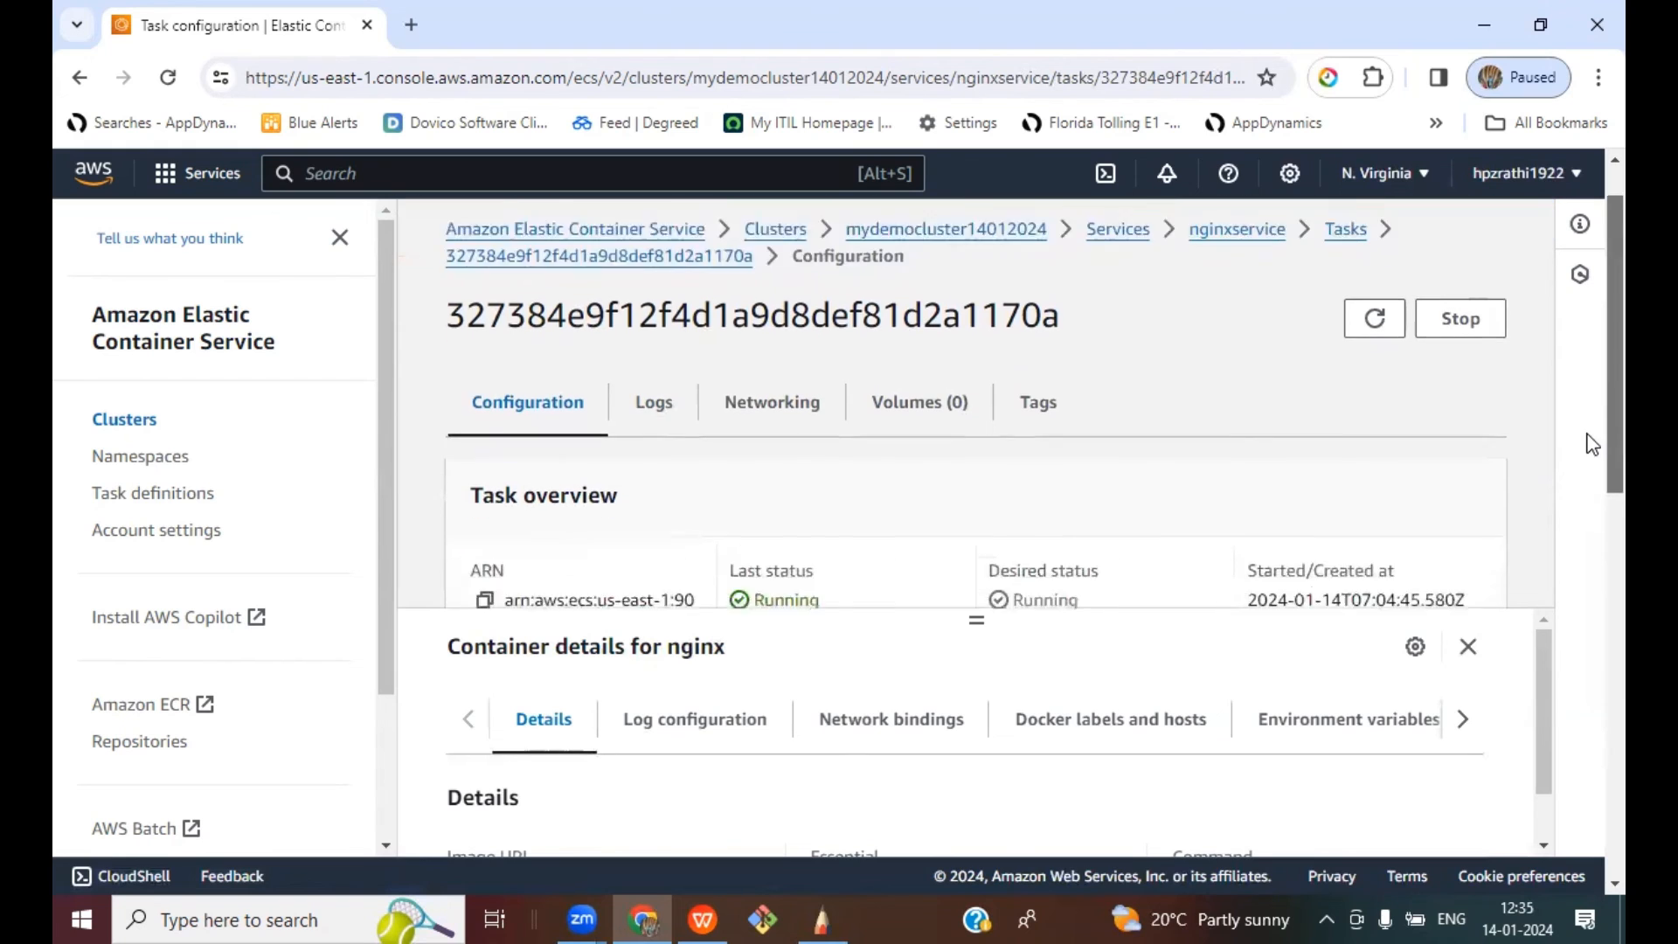
scroll(1589, 489, down, 3)
scroll(1593, 545, down, 2)
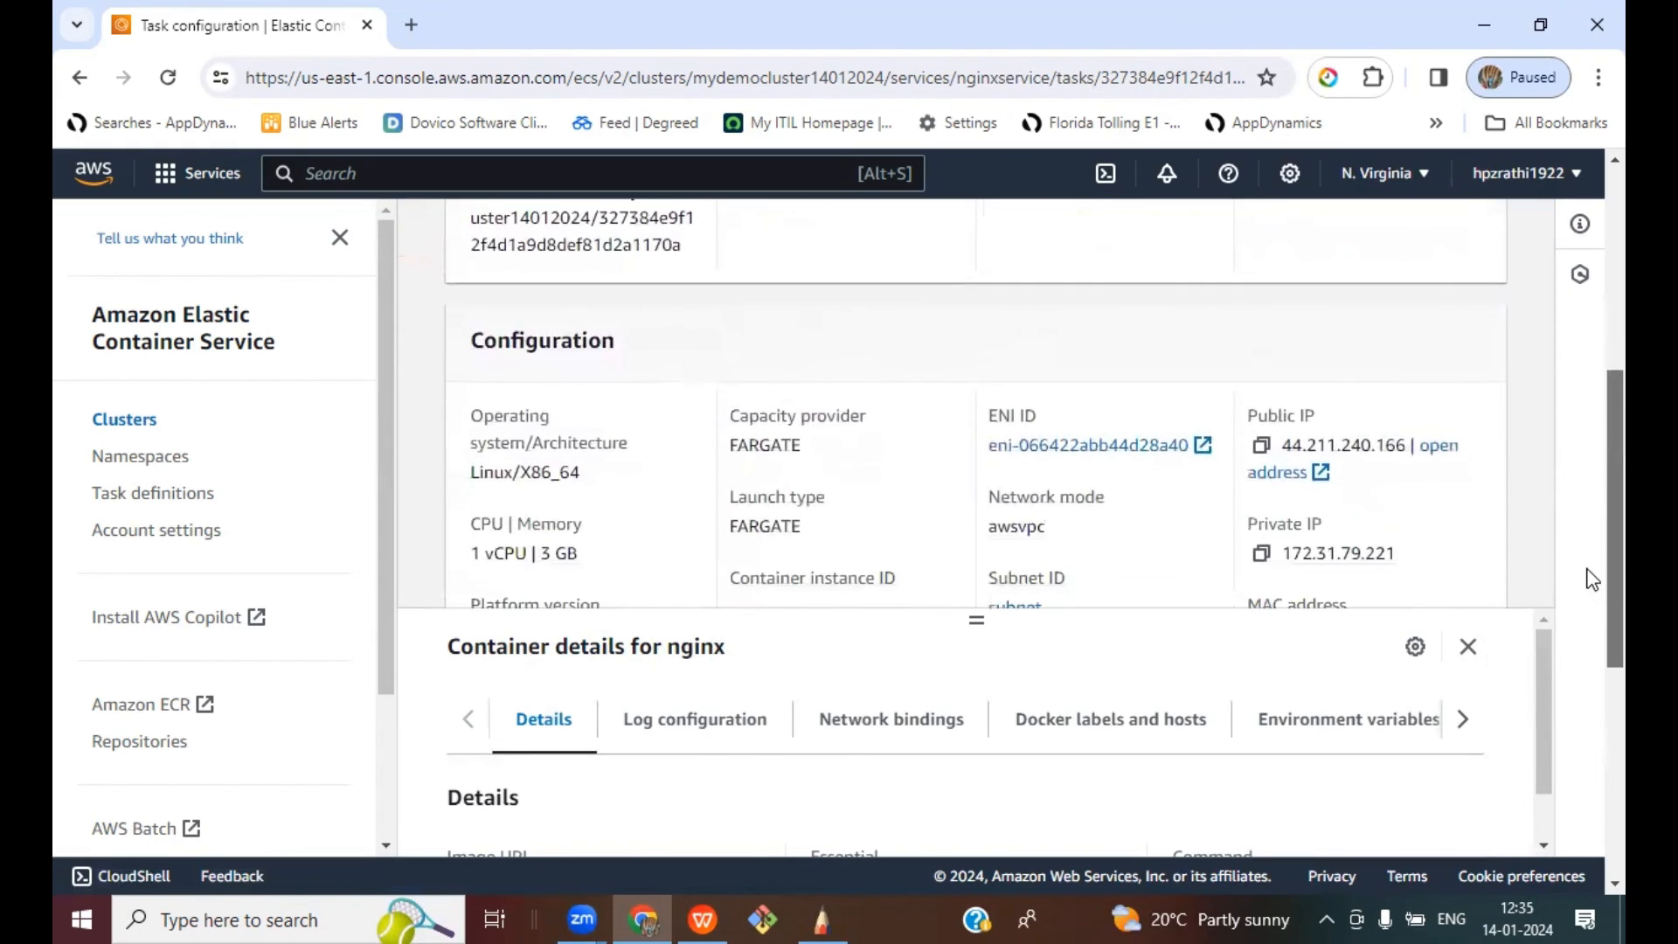
scroll(1592, 569, up, 4)
scroll(1592, 590, down, 2)
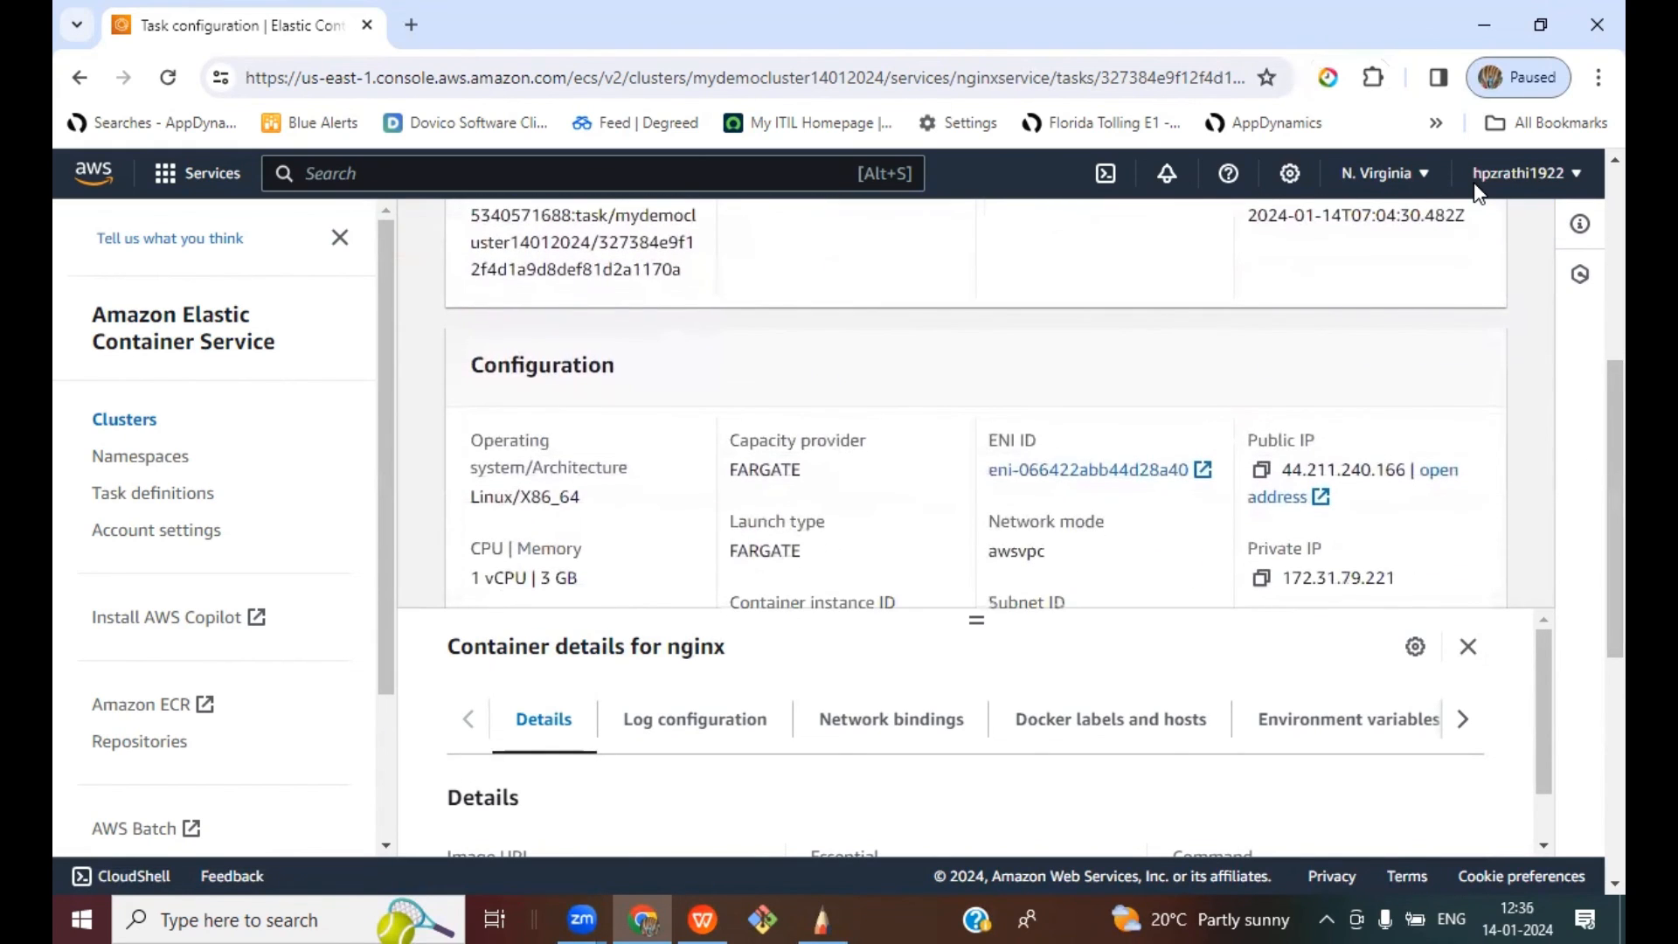
Step: Underline the task's public IP and its address link, clear the marks, and open the address in a new browser tab
drag(1279, 479, 1409, 478)
drag(1241, 514, 1314, 514)
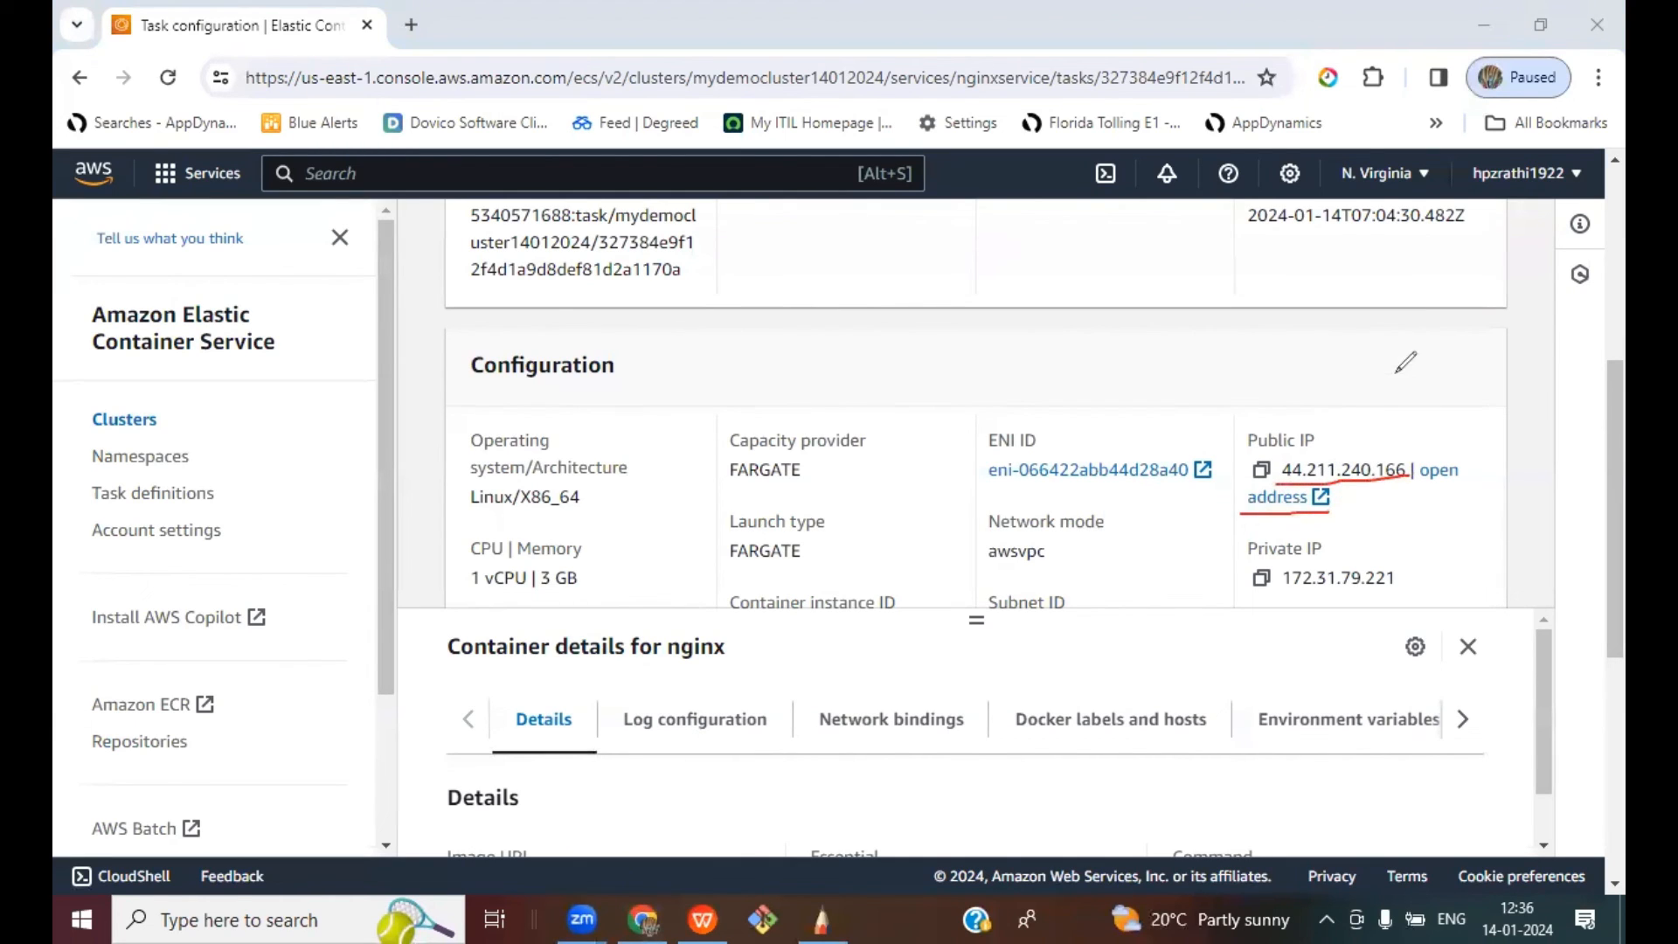
mouse_move(1390, 364)
mouse_down()
mouse_move(1373, 442)
mouse_move(1382, 421)
mouse_up()
right_click(1285, 497)
click(1068, 167)
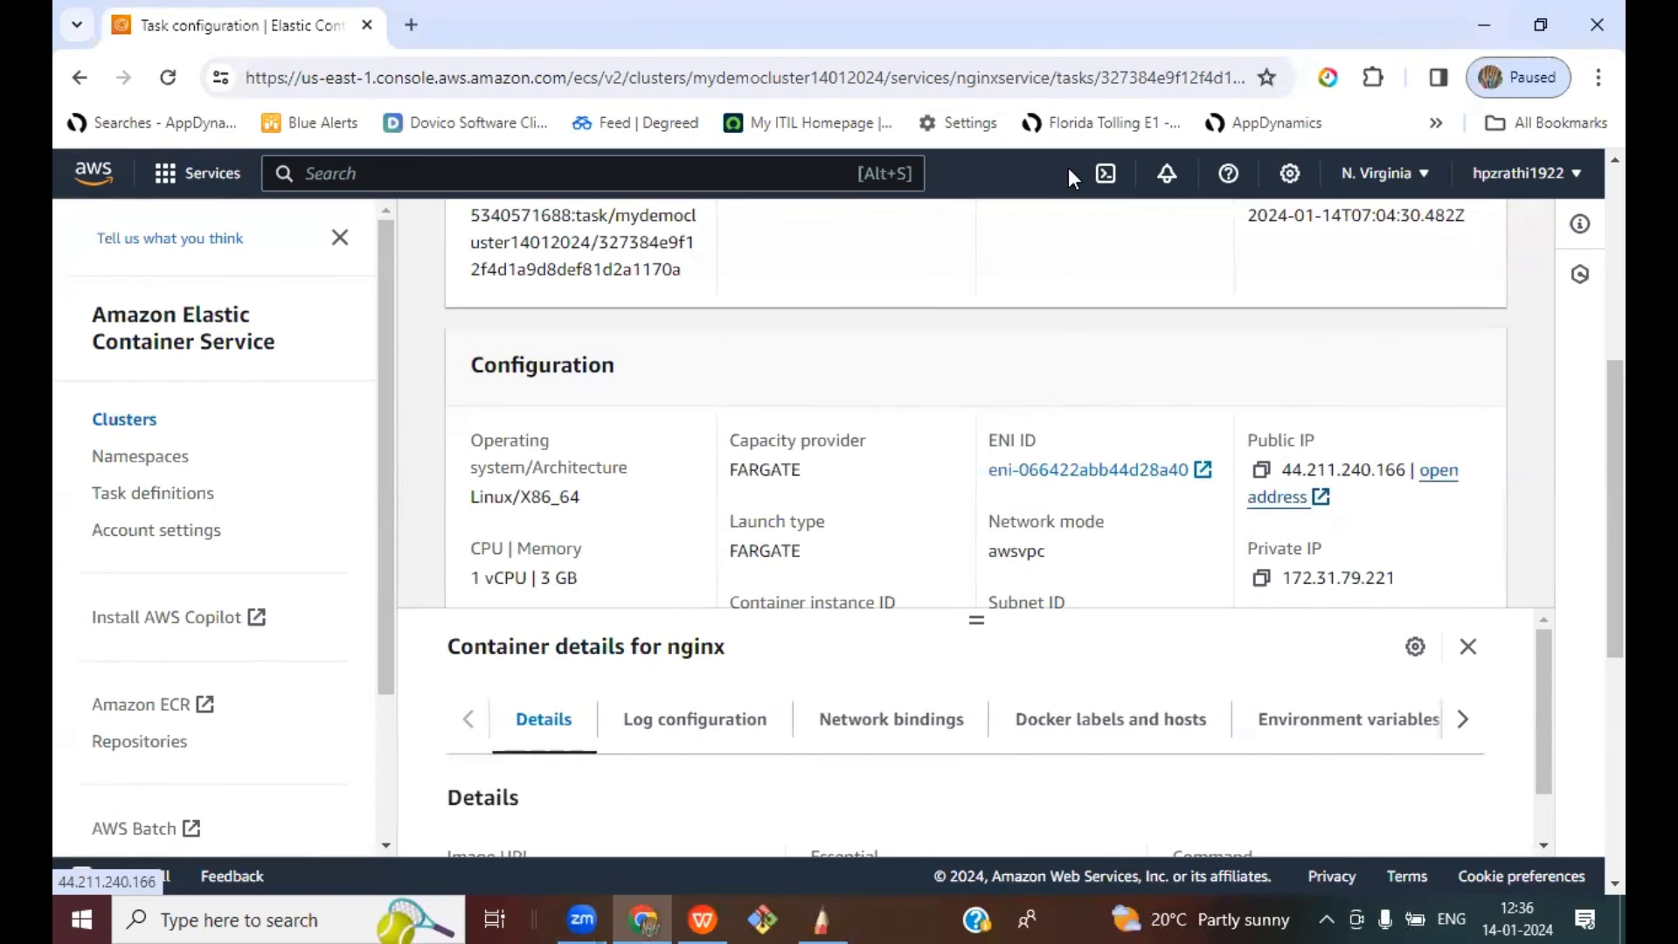
click(469, 33)
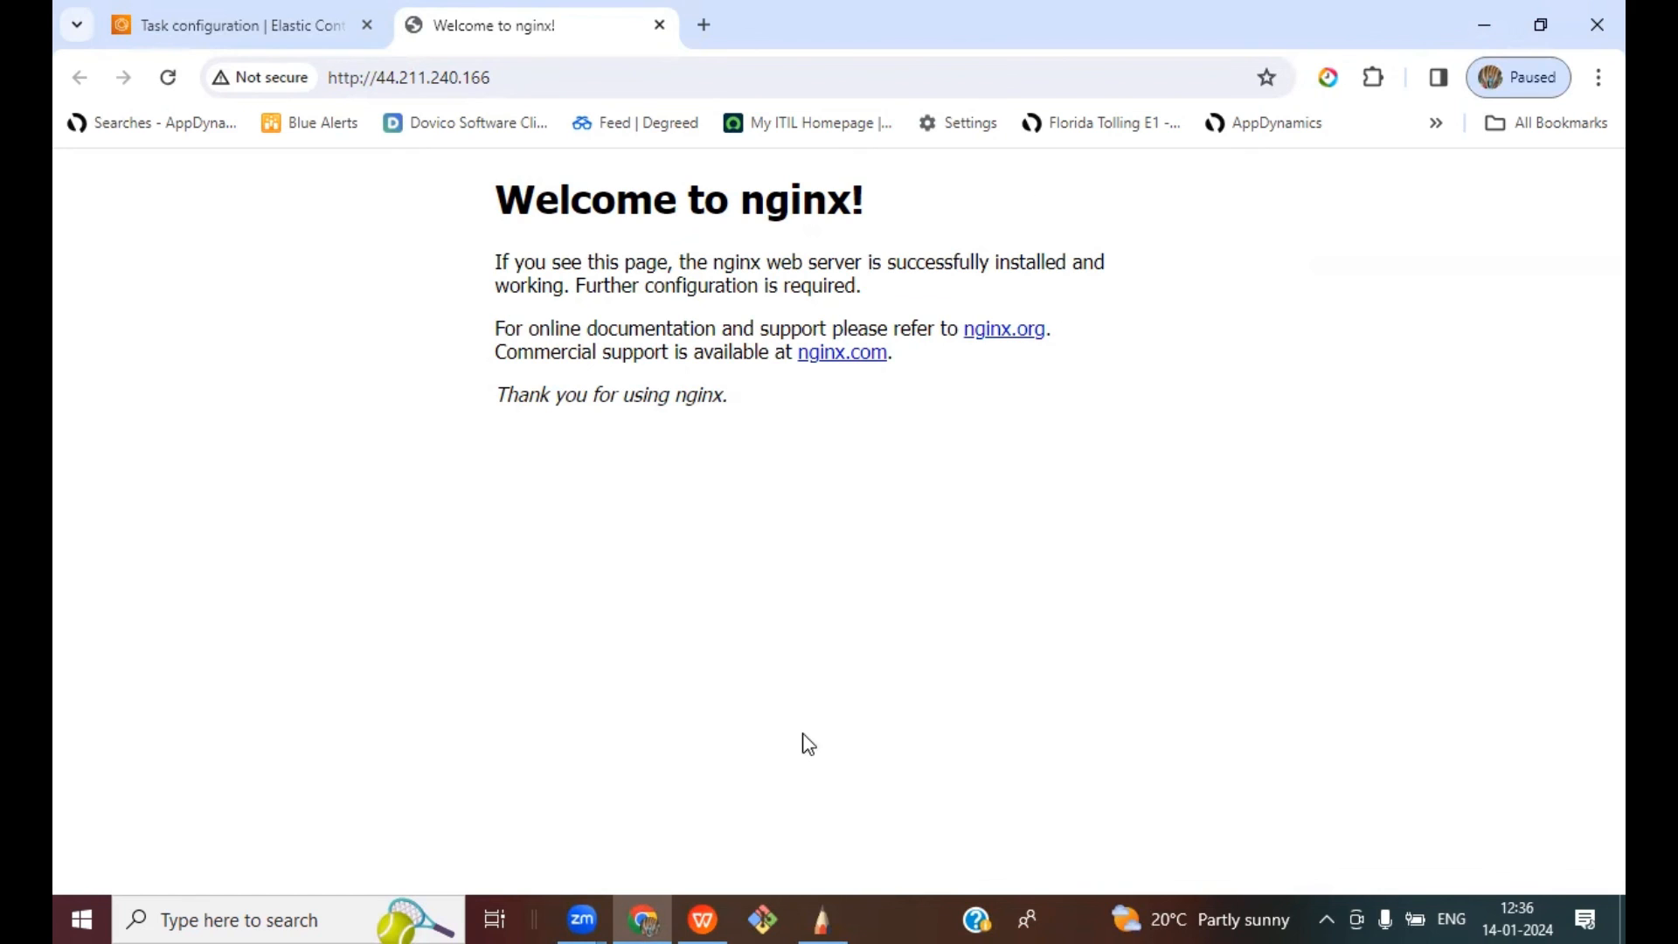
Step: Draw a red box around the IP address of the nginx welcome page and clear the mark
mouse_move(373, 68)
mouse_down()
mouse_move(374, 101)
mouse_move(486, 96)
mouse_up()
mouse_move(375, 61)
mouse_down()
mouse_move(498, 56)
mouse_move(502, 98)
mouse_up()
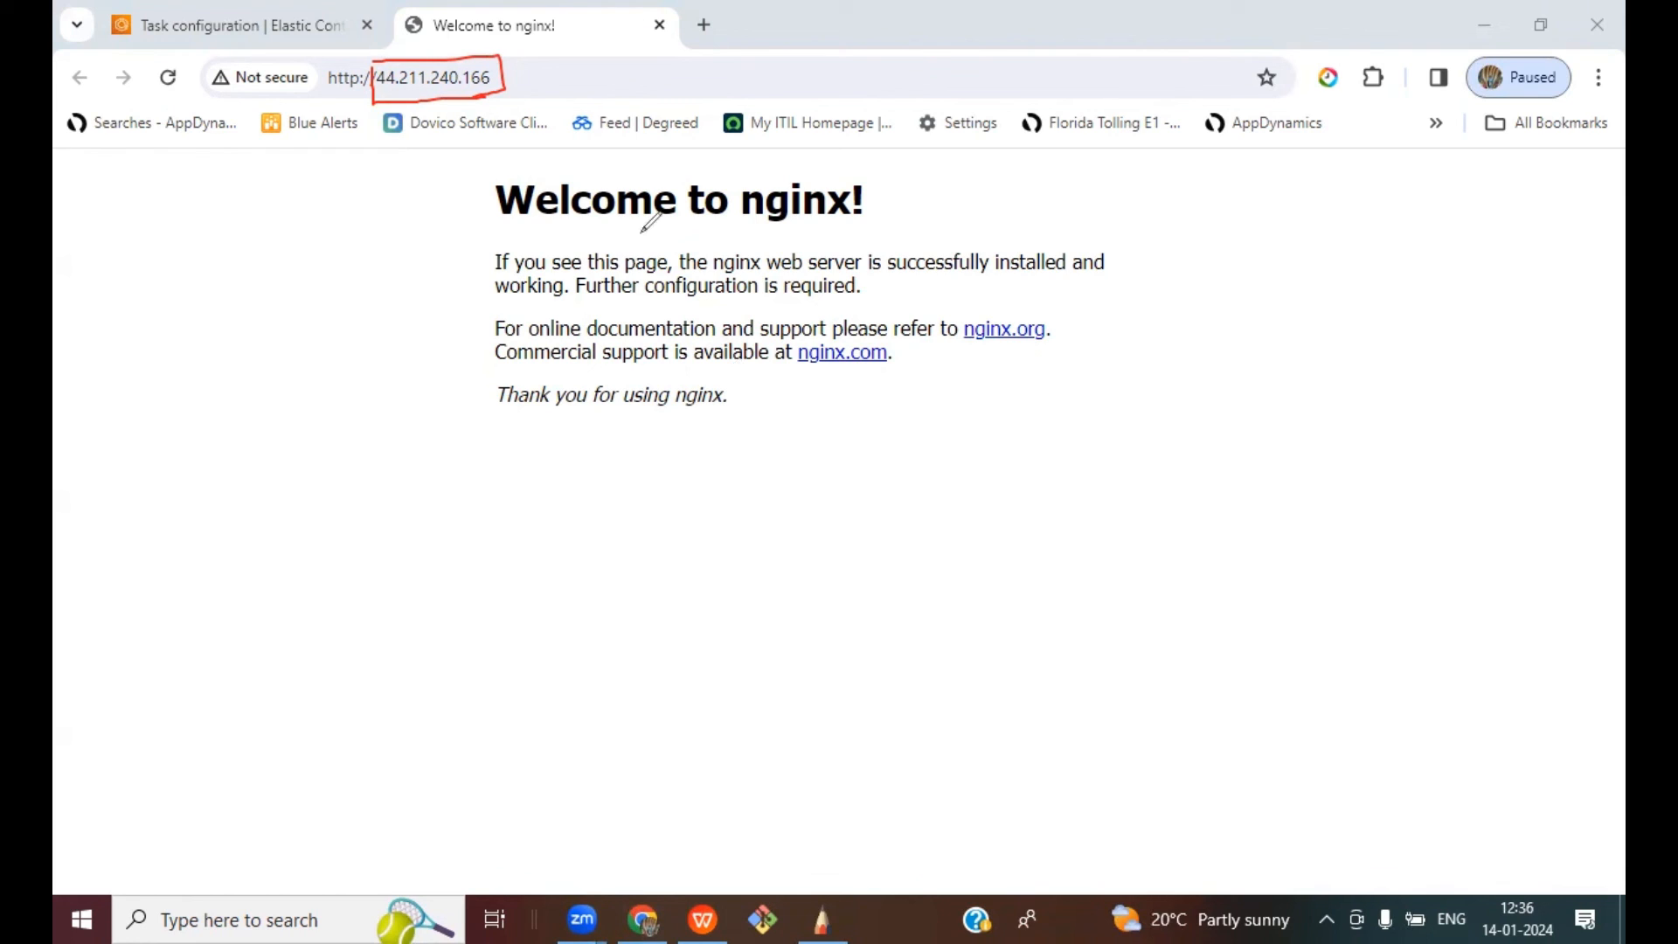
click(1246, 31)
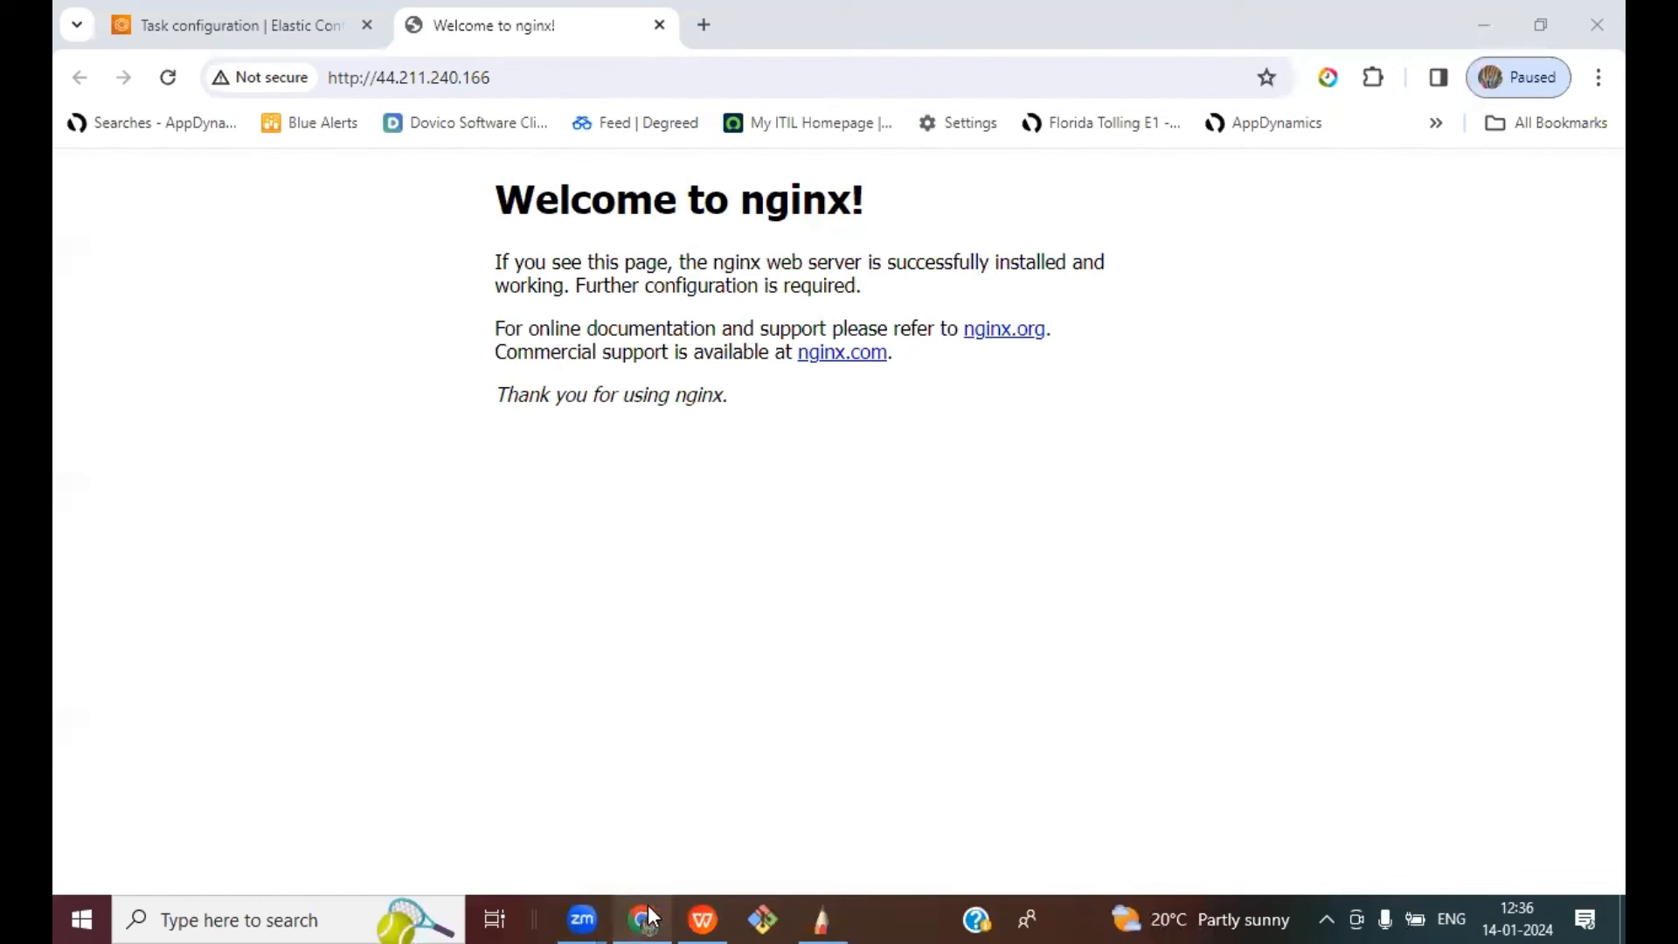
Step: Return to the task's configuration page to review it, and switch to the ECS.pptx slide on the sequence of steps
click(644, 918)
click(325, 33)
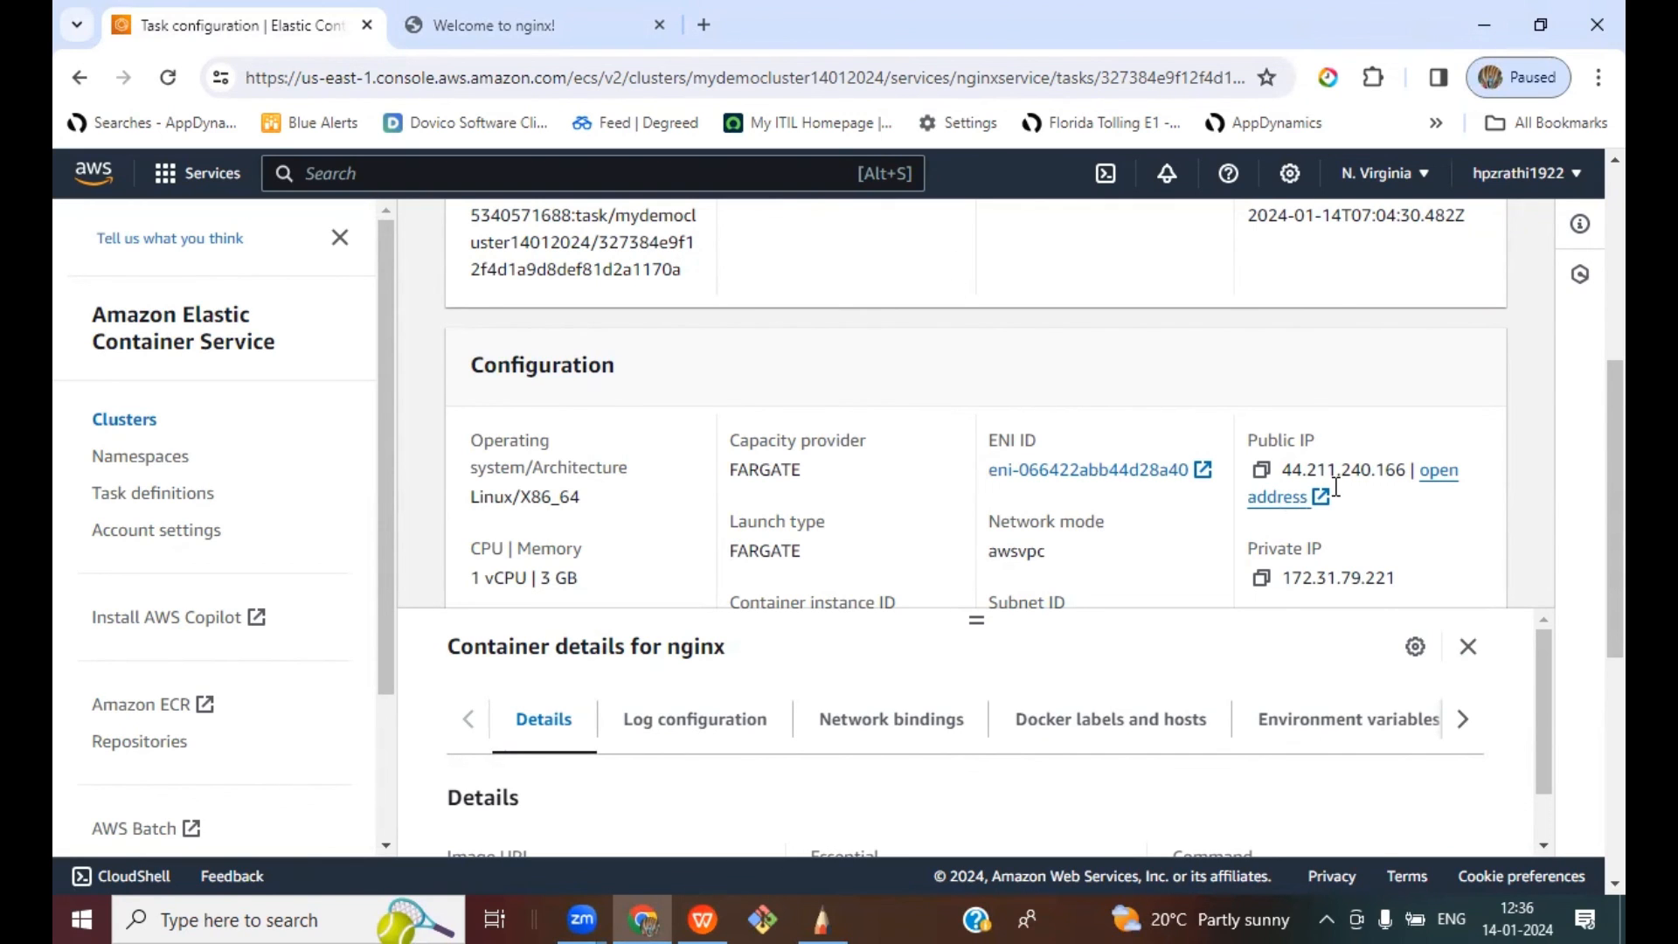
scroll(1339, 487, down, 3)
scroll(1339, 487, up, 7)
key(alt+Tab)
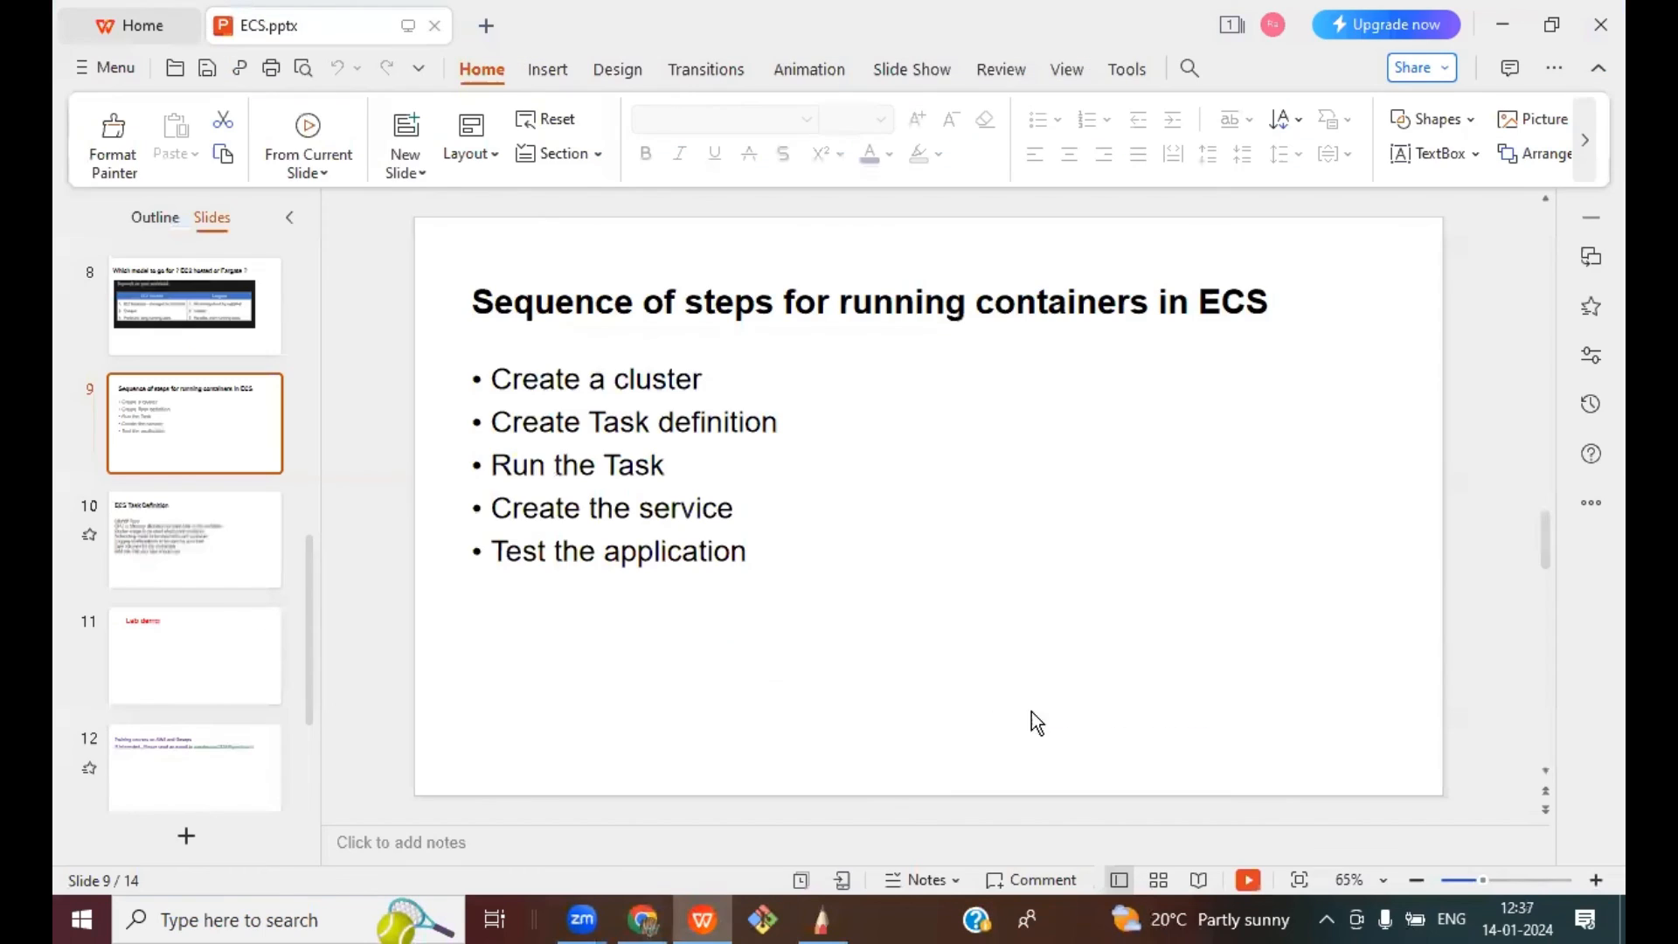
Step: Review the sequence-of-steps slide in full screen, and switch to the browser to revisit the nginx welcome page
click(308, 132)
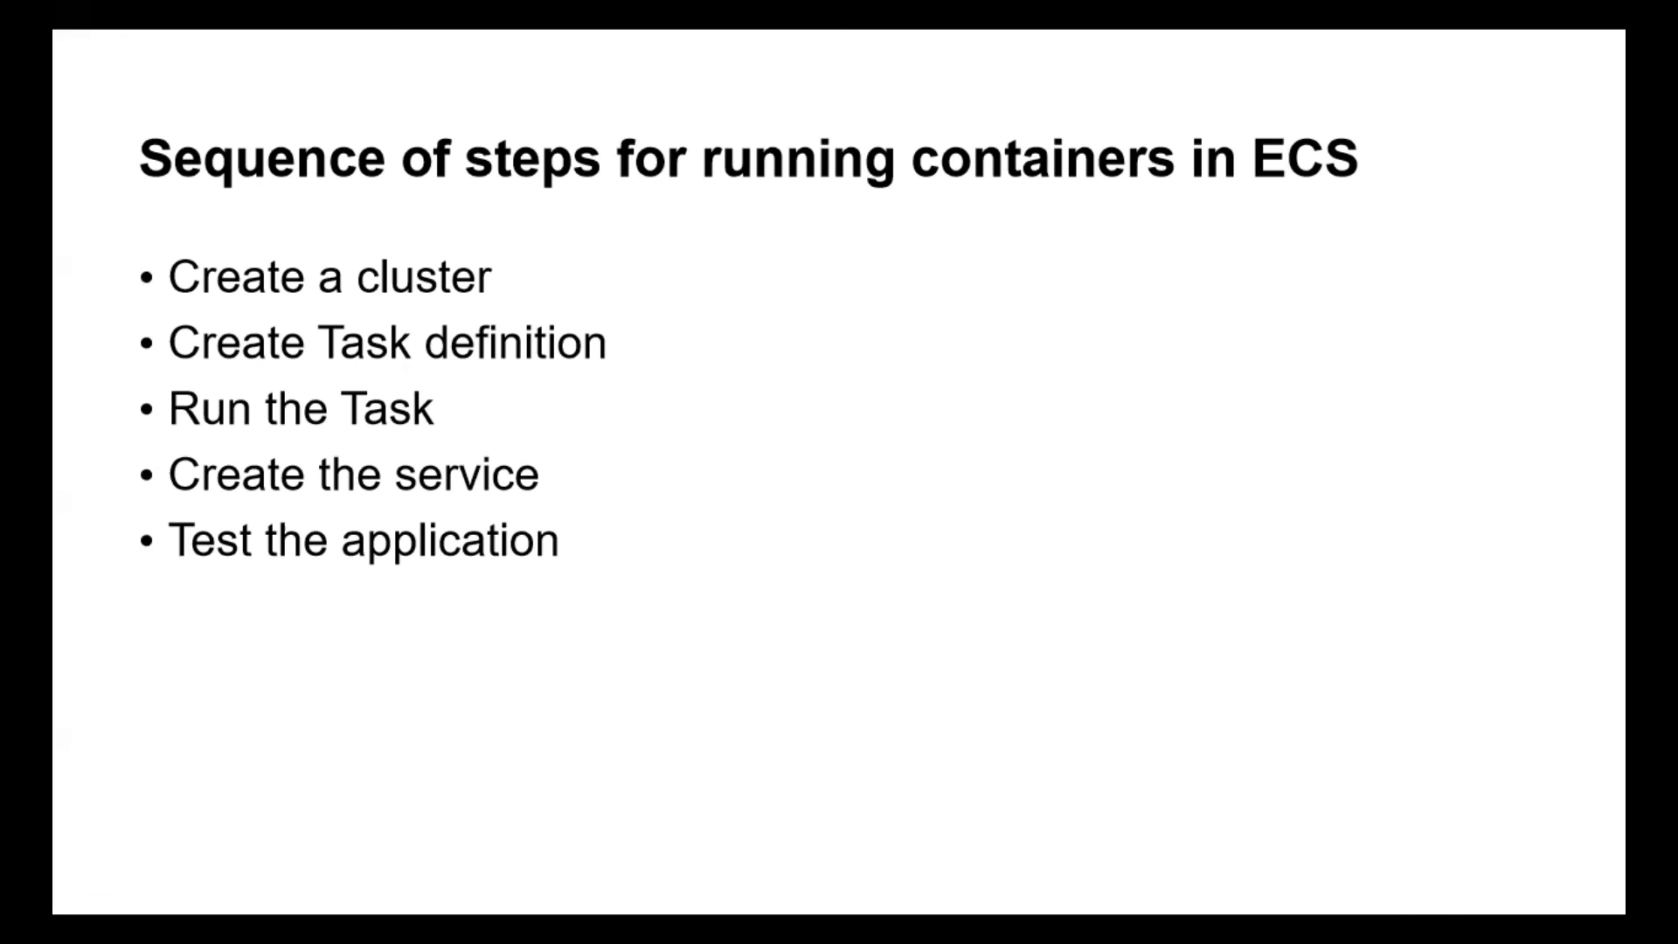
key(Escape)
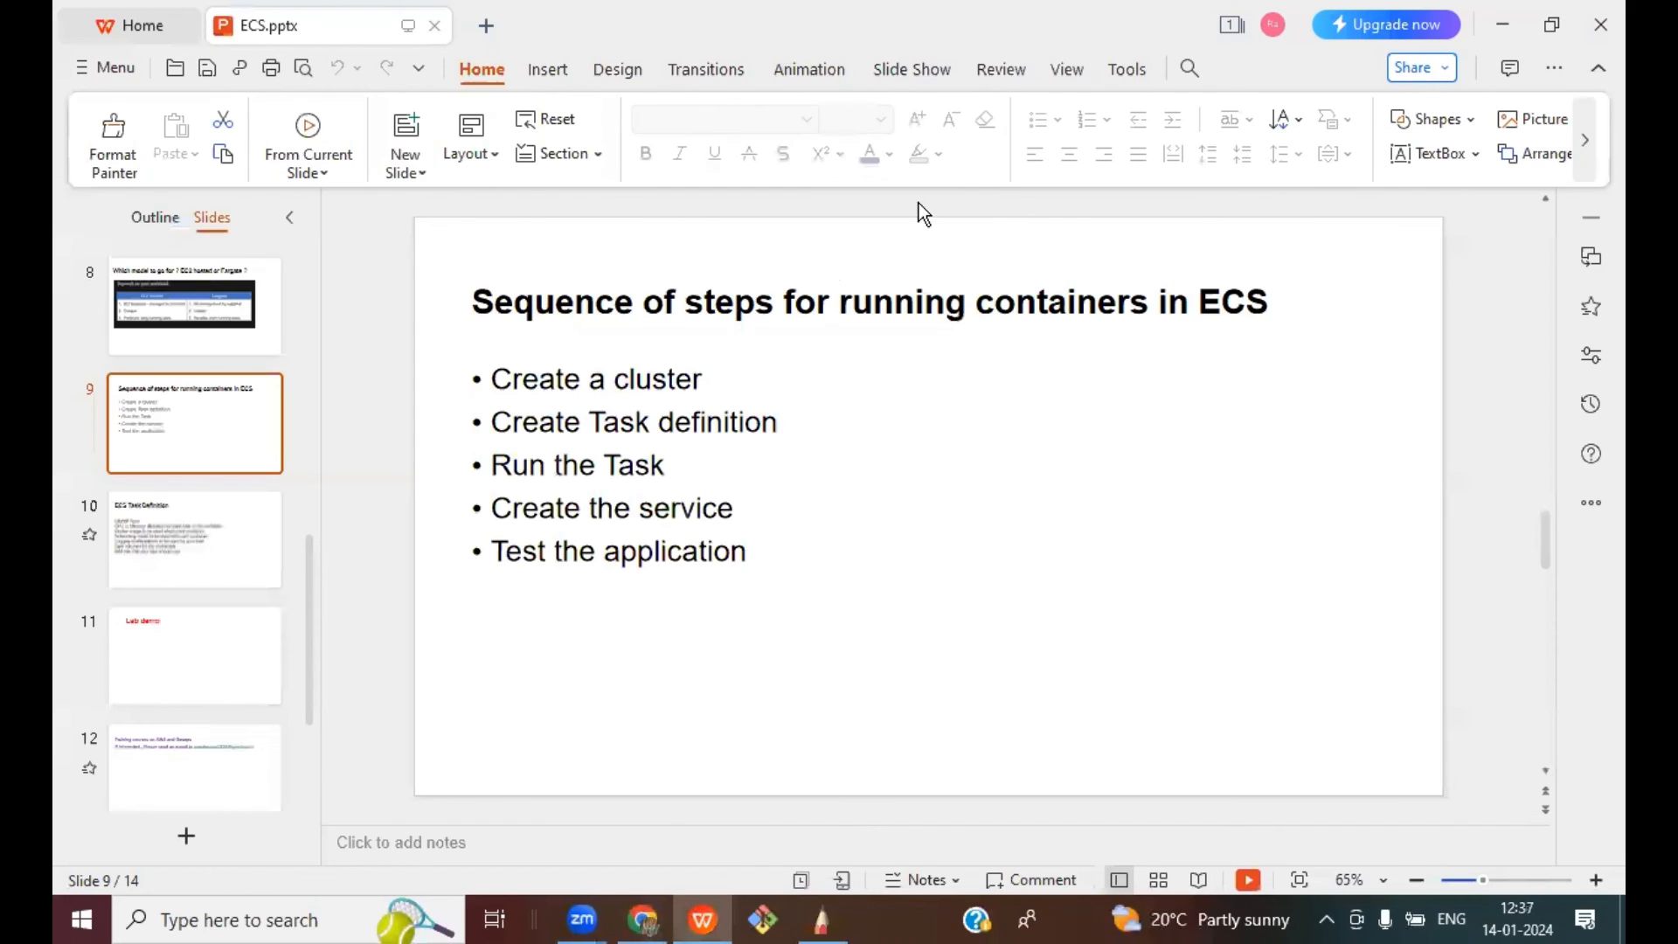
click(651, 916)
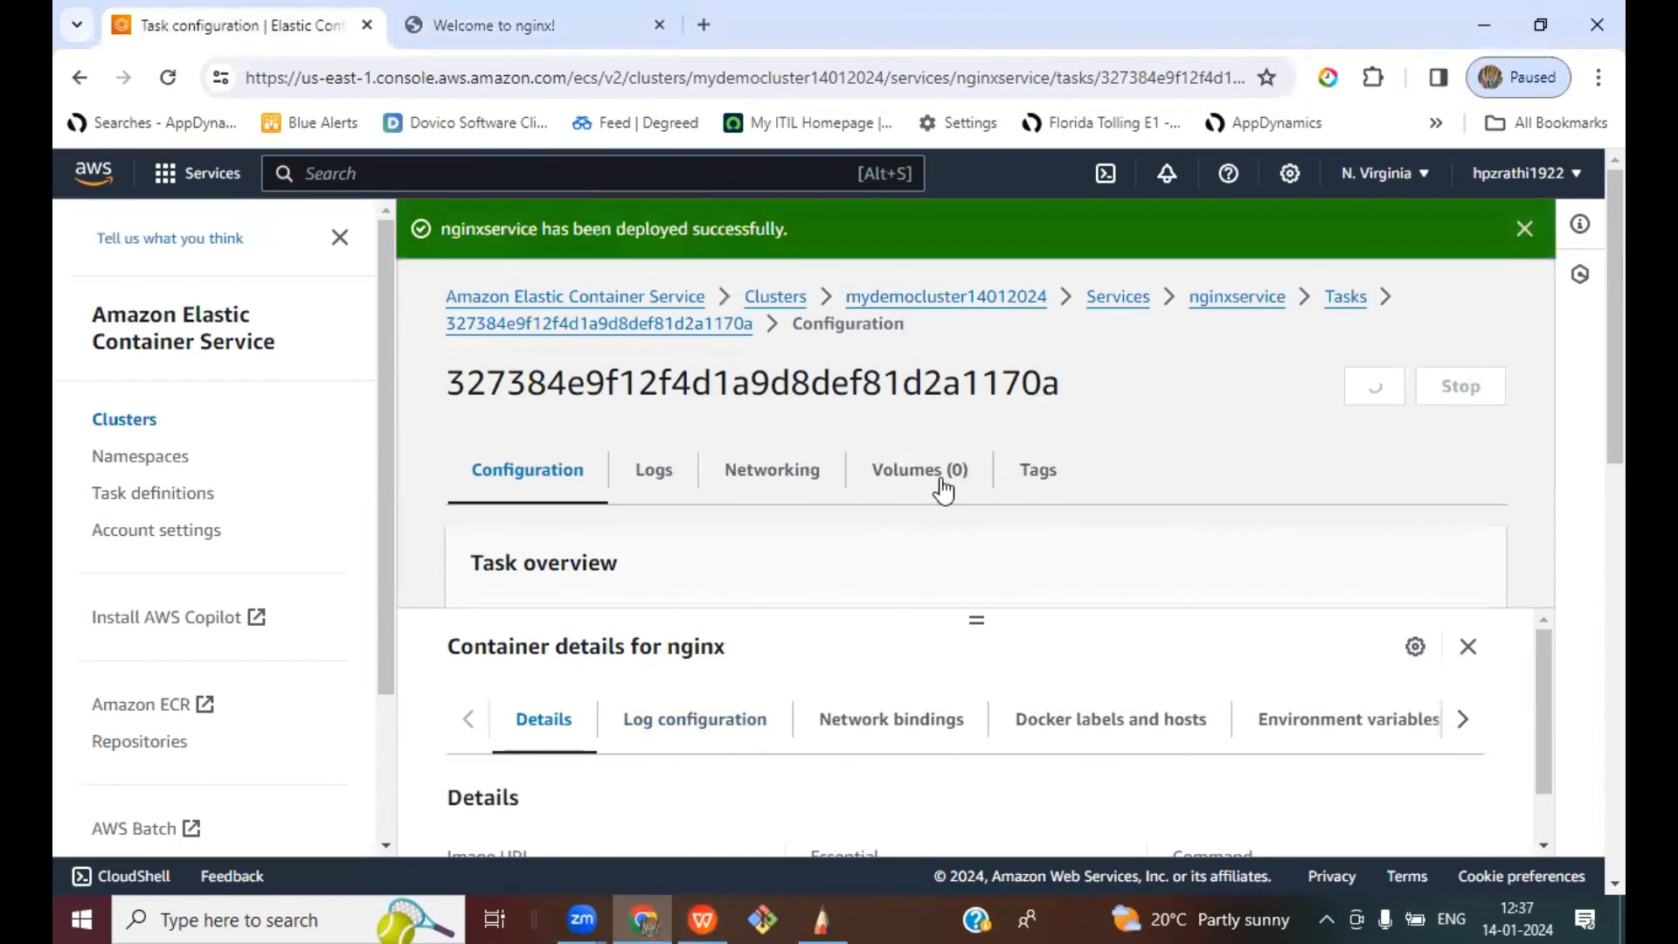
click(512, 26)
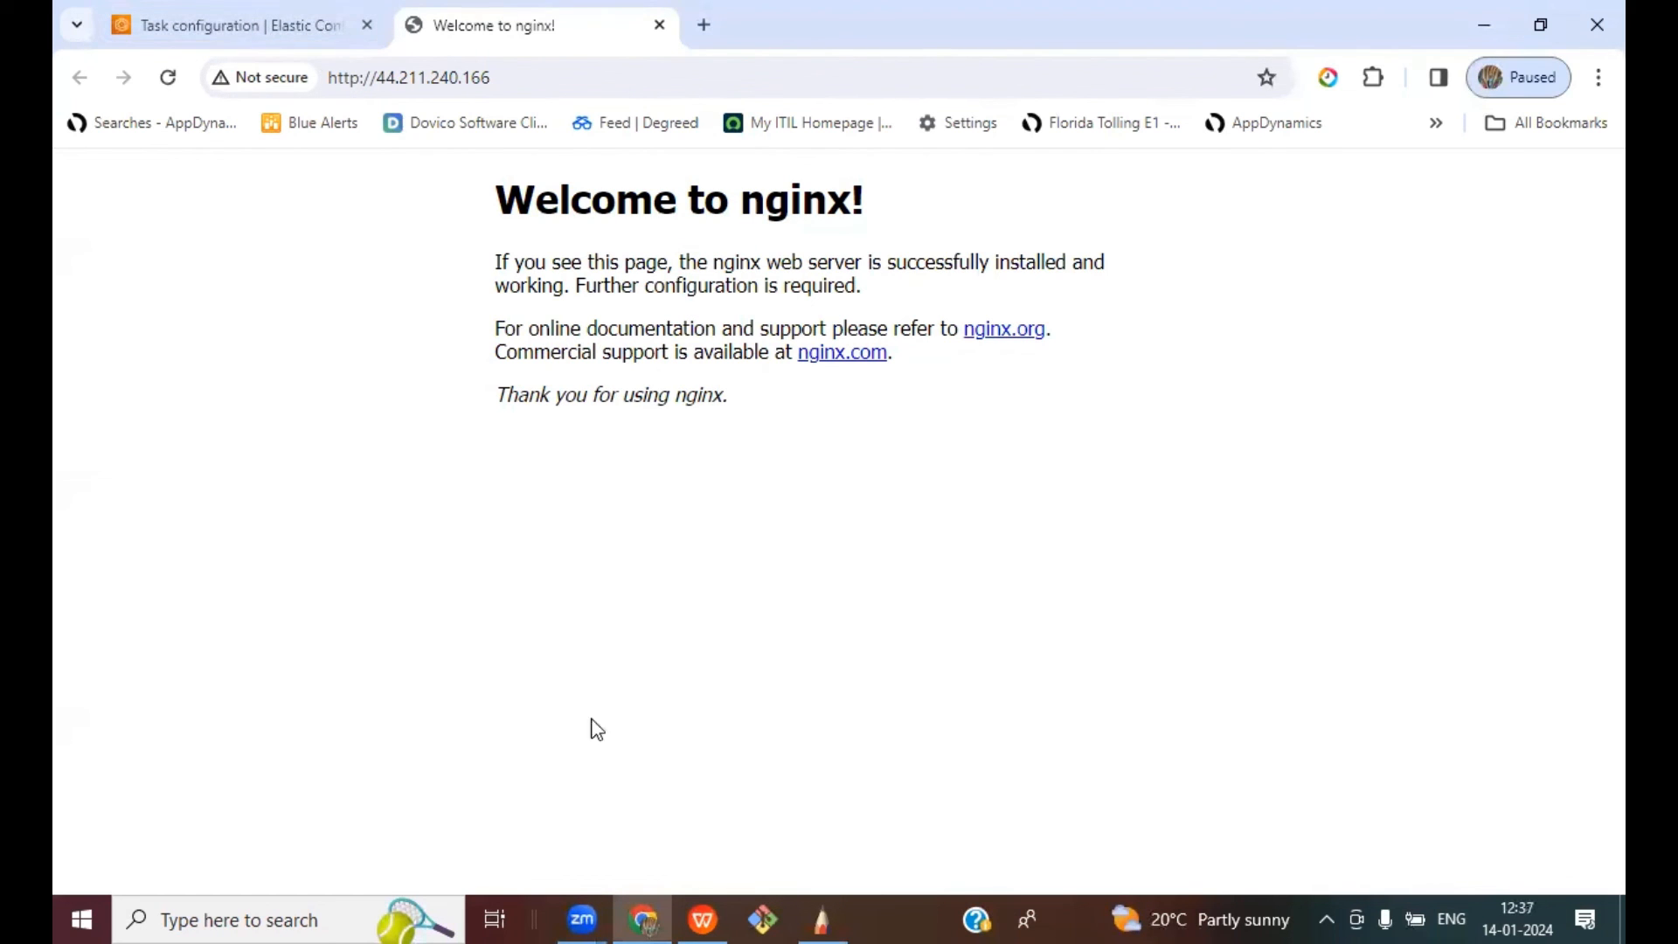
Step: Switch back to ECS.pptx and present from the sequence-of-steps slide, advancing to the ECS Task Definition slide
click(704, 920)
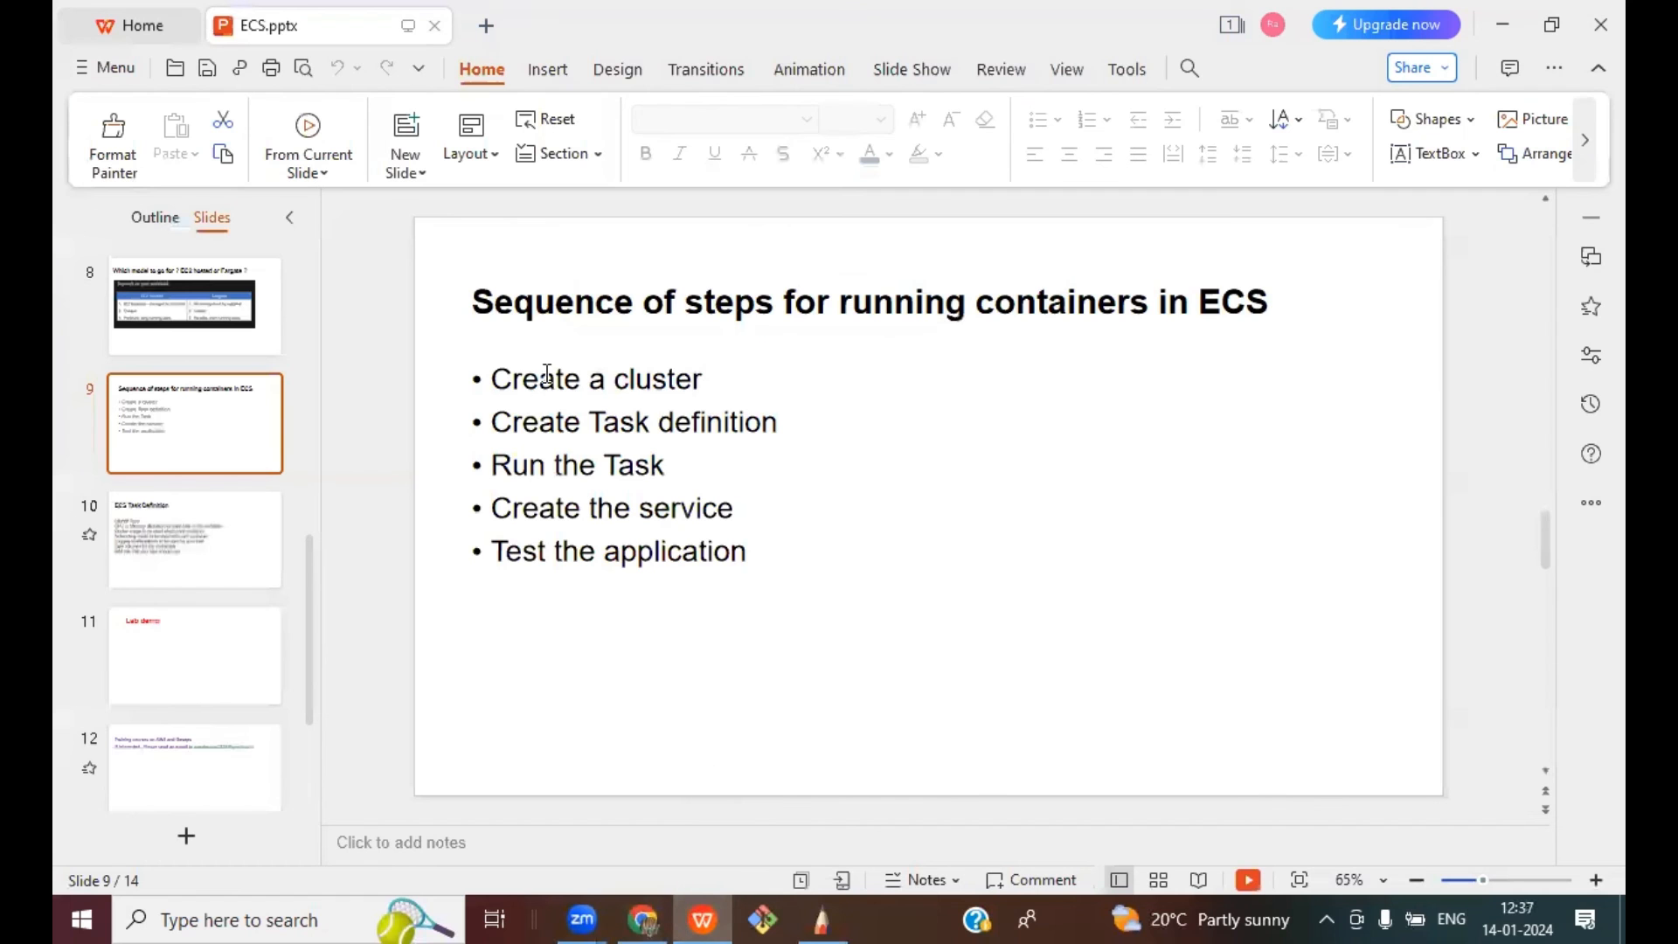
click(308, 131)
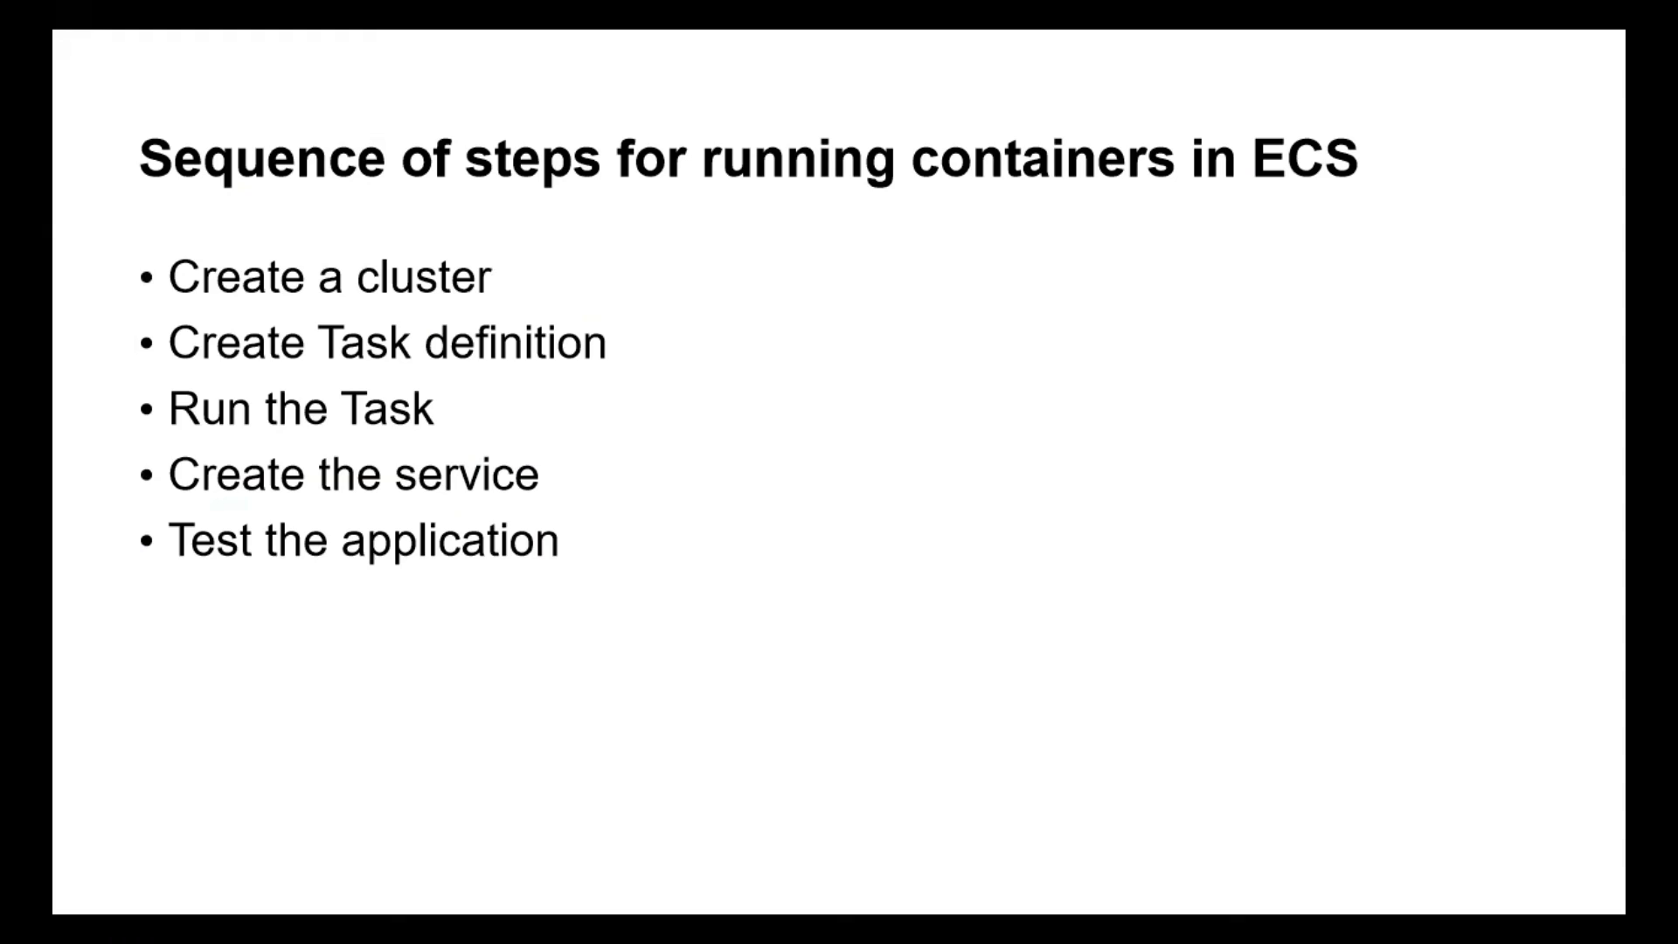
key(Right)
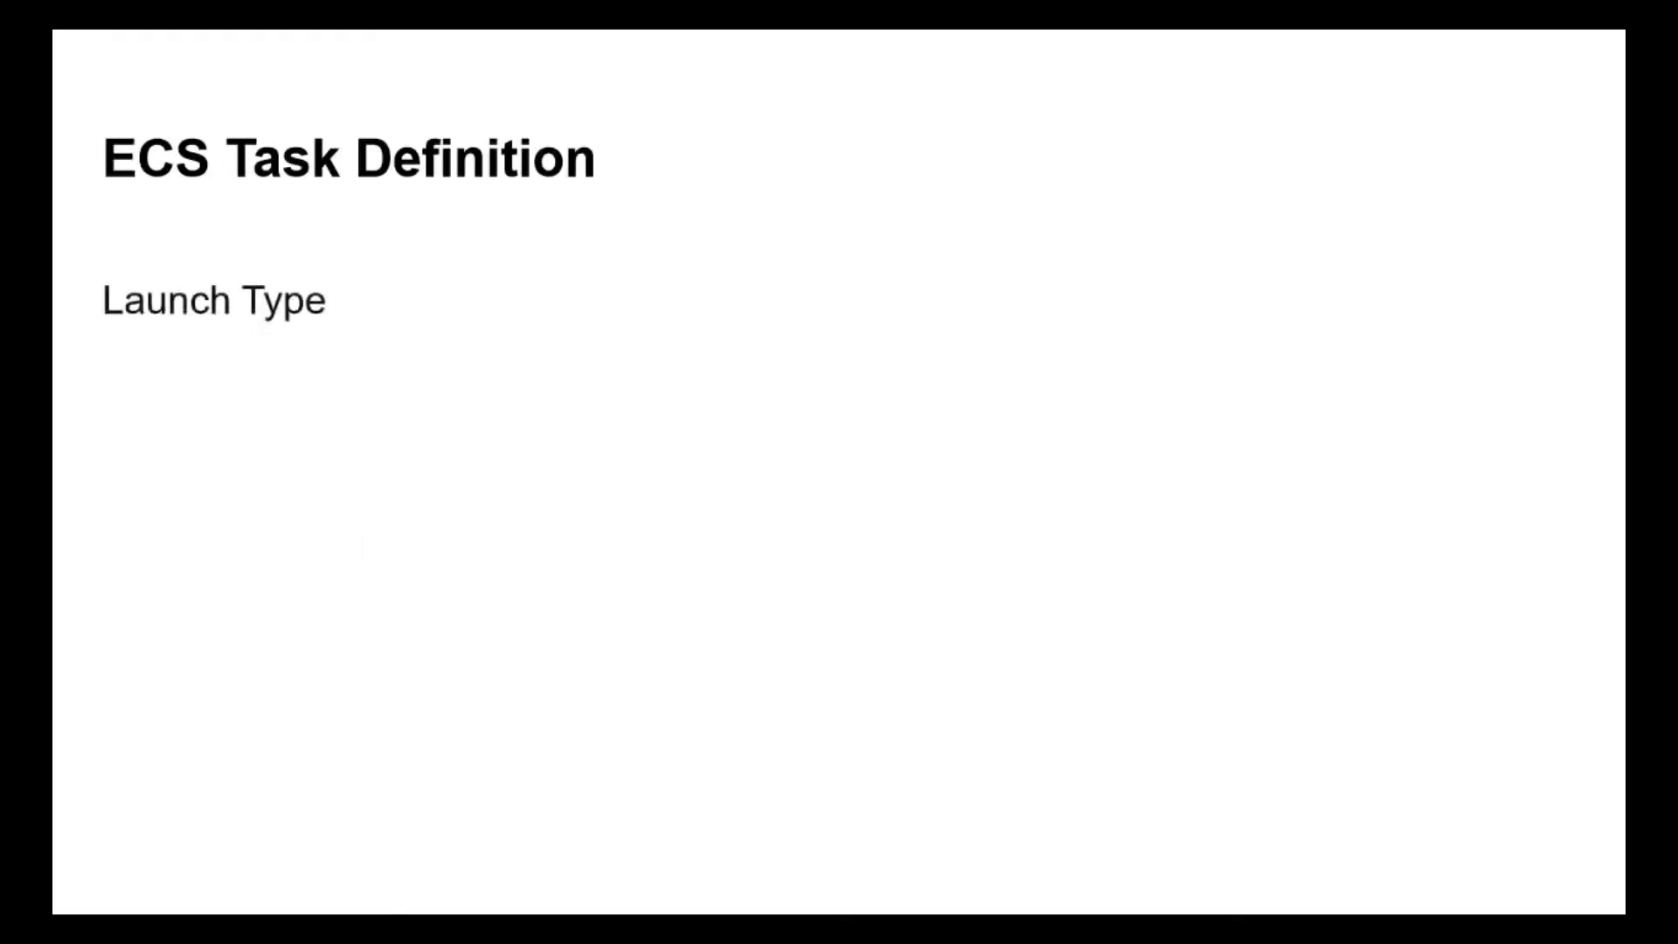